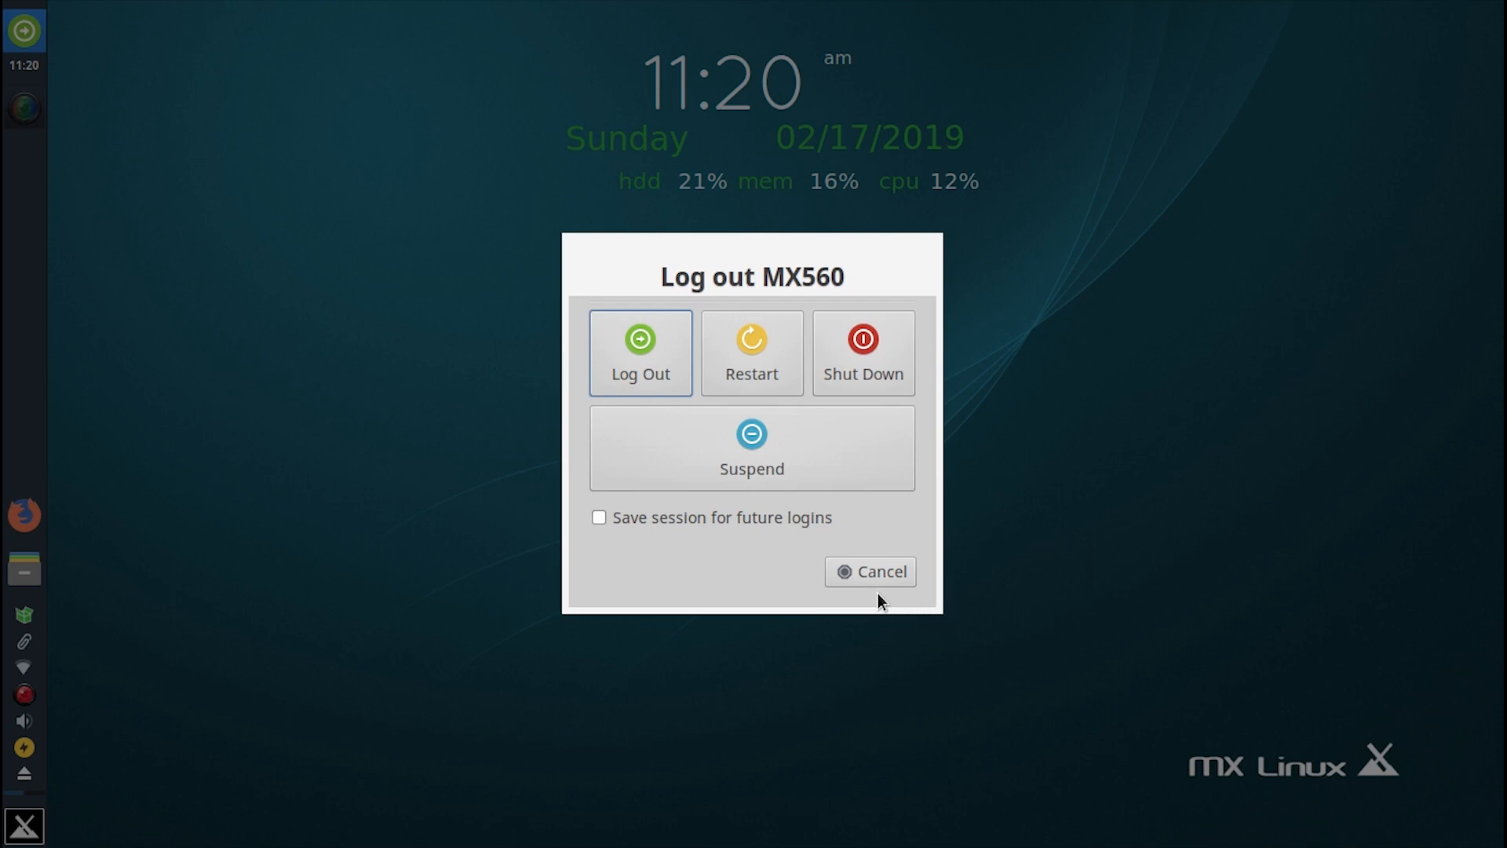
# Step: Cancel the log-out dialog and open the Orage calendar from the clock in an enlarged window
pyautogui.click(887, 570)
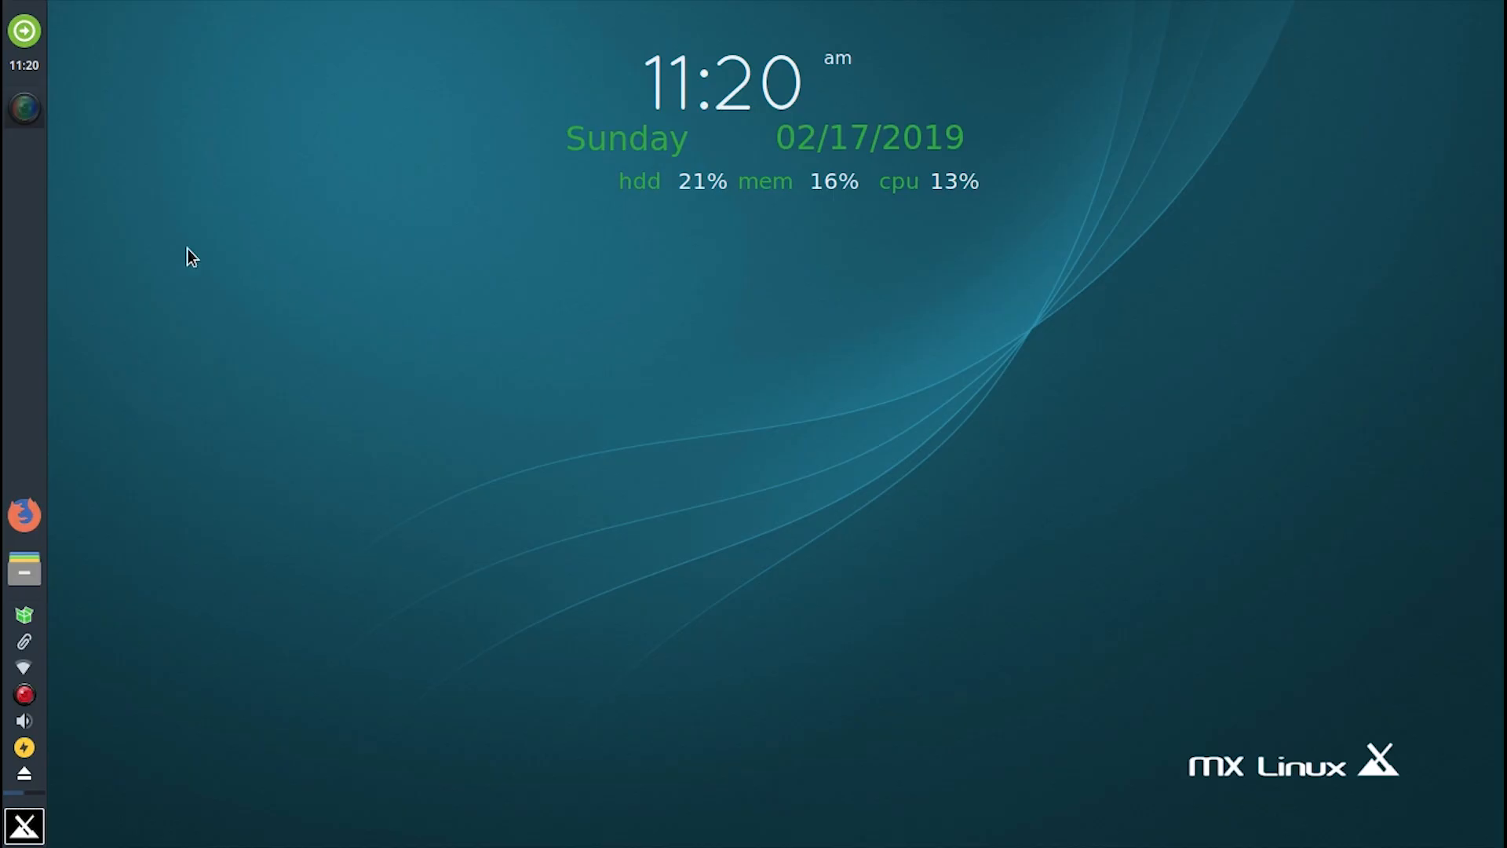
pyautogui.click(34, 67)
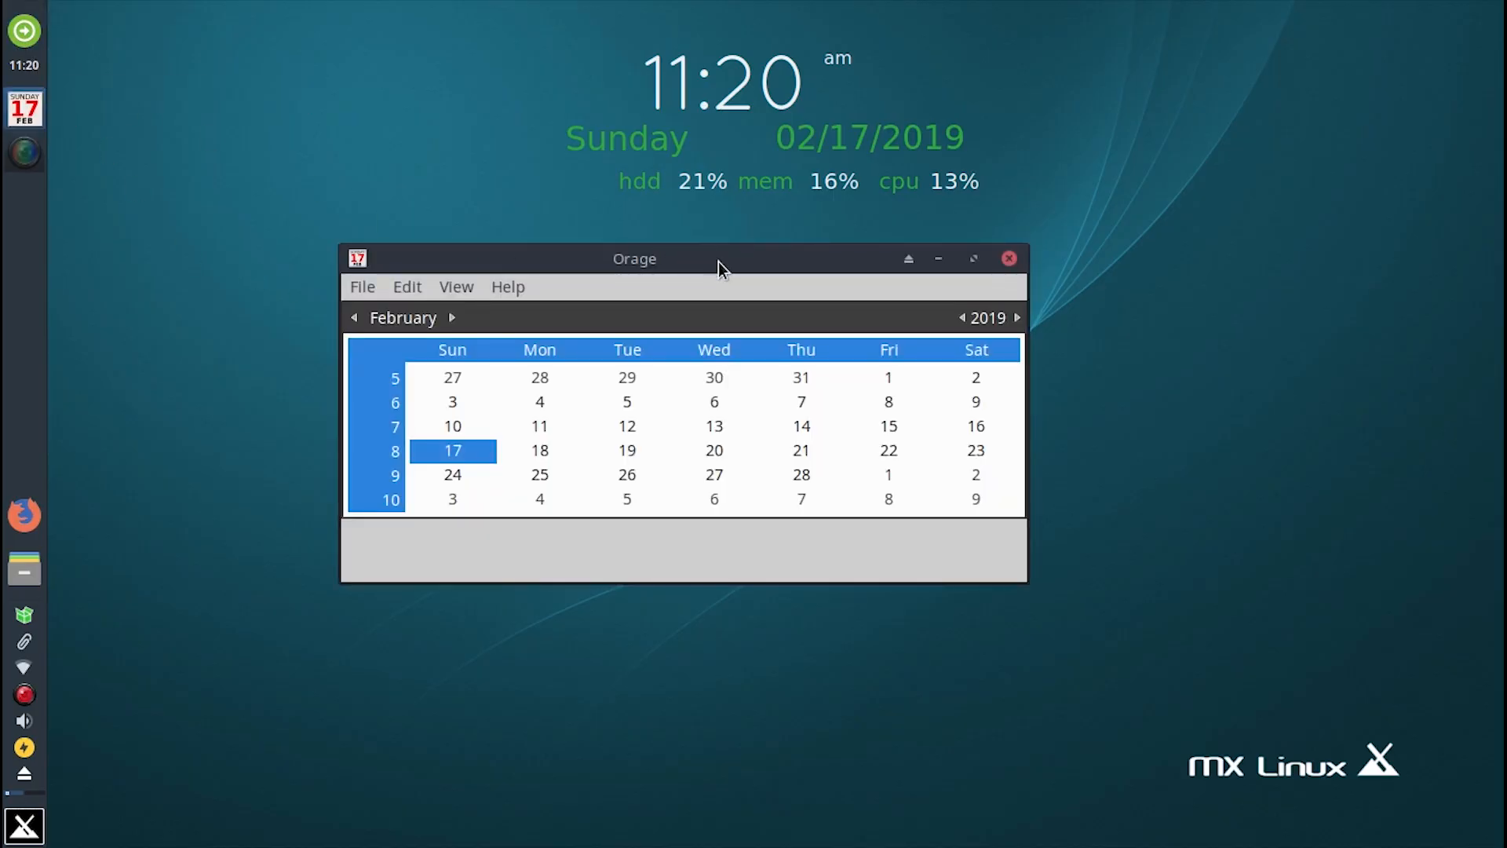
pyautogui.moveTo(720, 266); pyautogui.dragTo(643, 165)
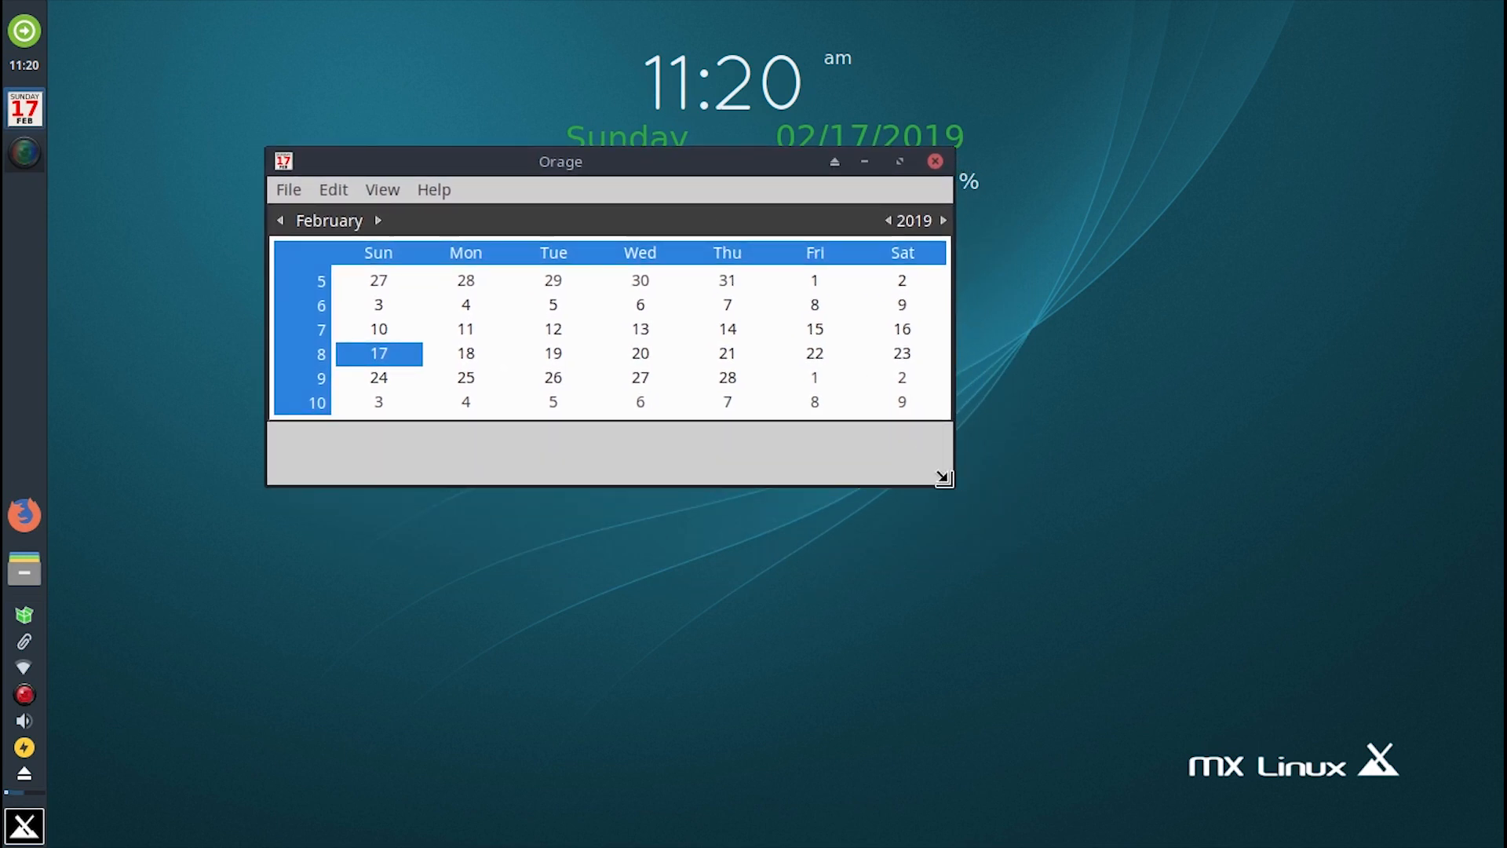
pyautogui.moveTo(950, 485); pyautogui.dragTo(1246, 645)
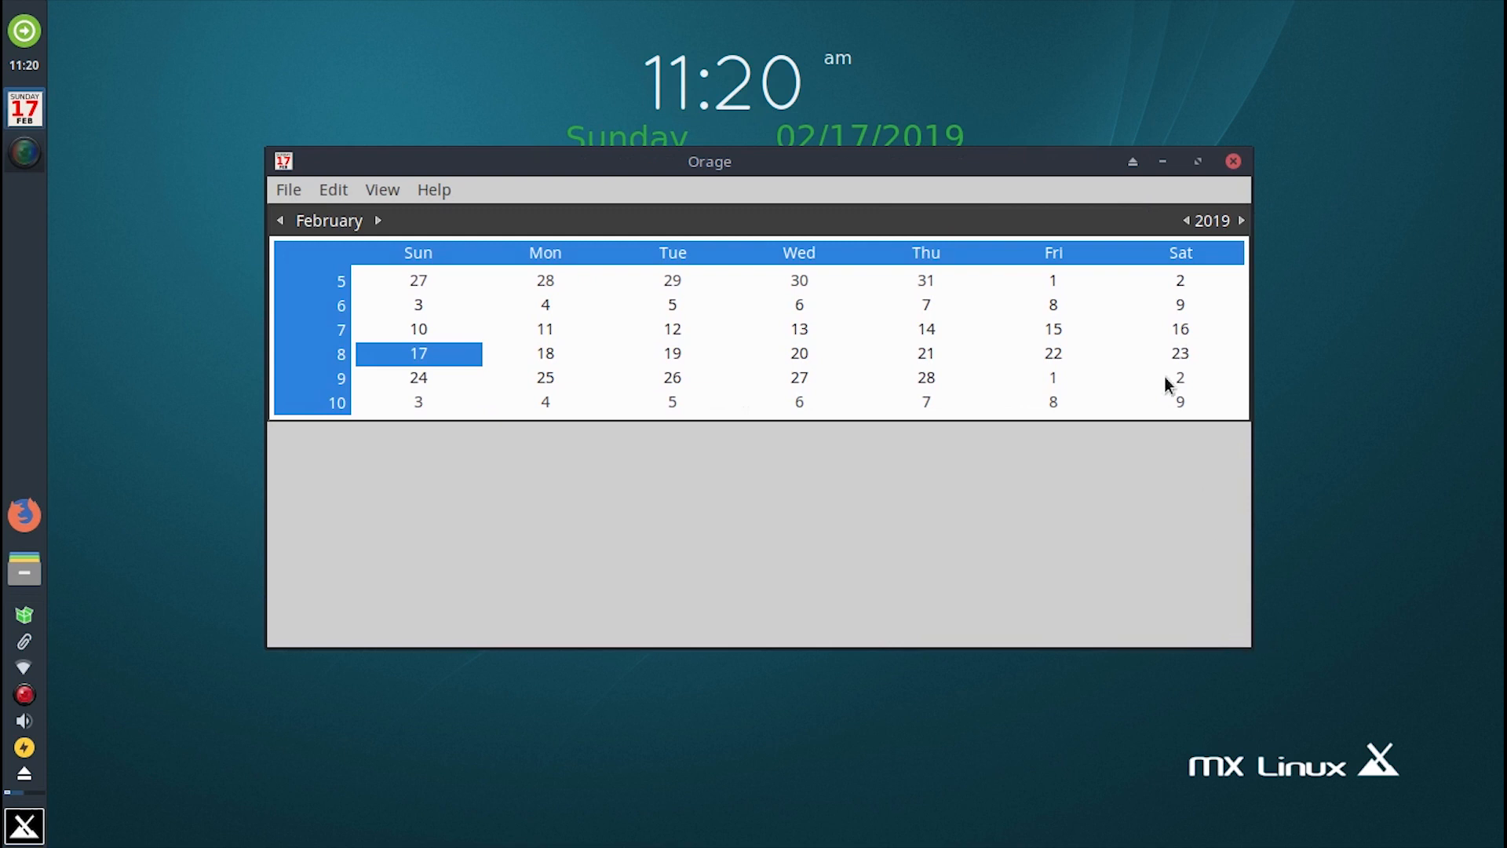
# Step: Browse the calendar's February view forward year by year to 2024 and back to 2021
pyautogui.click(1240, 220)
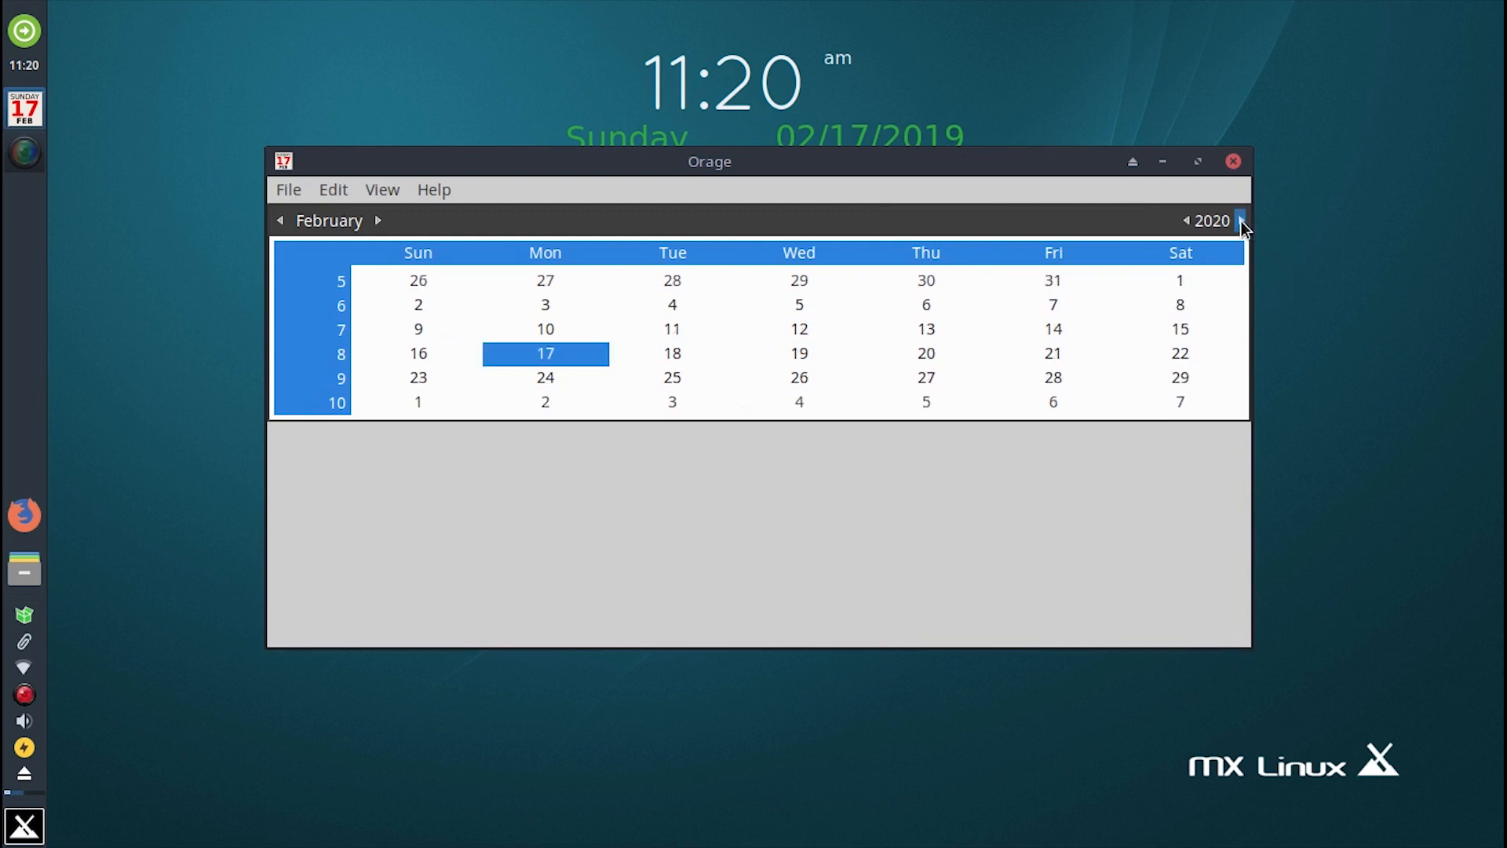
pyautogui.click(1240, 219)
pyautogui.click(1240, 220)
pyautogui.click(1240, 220)
pyautogui.click(1240, 220)
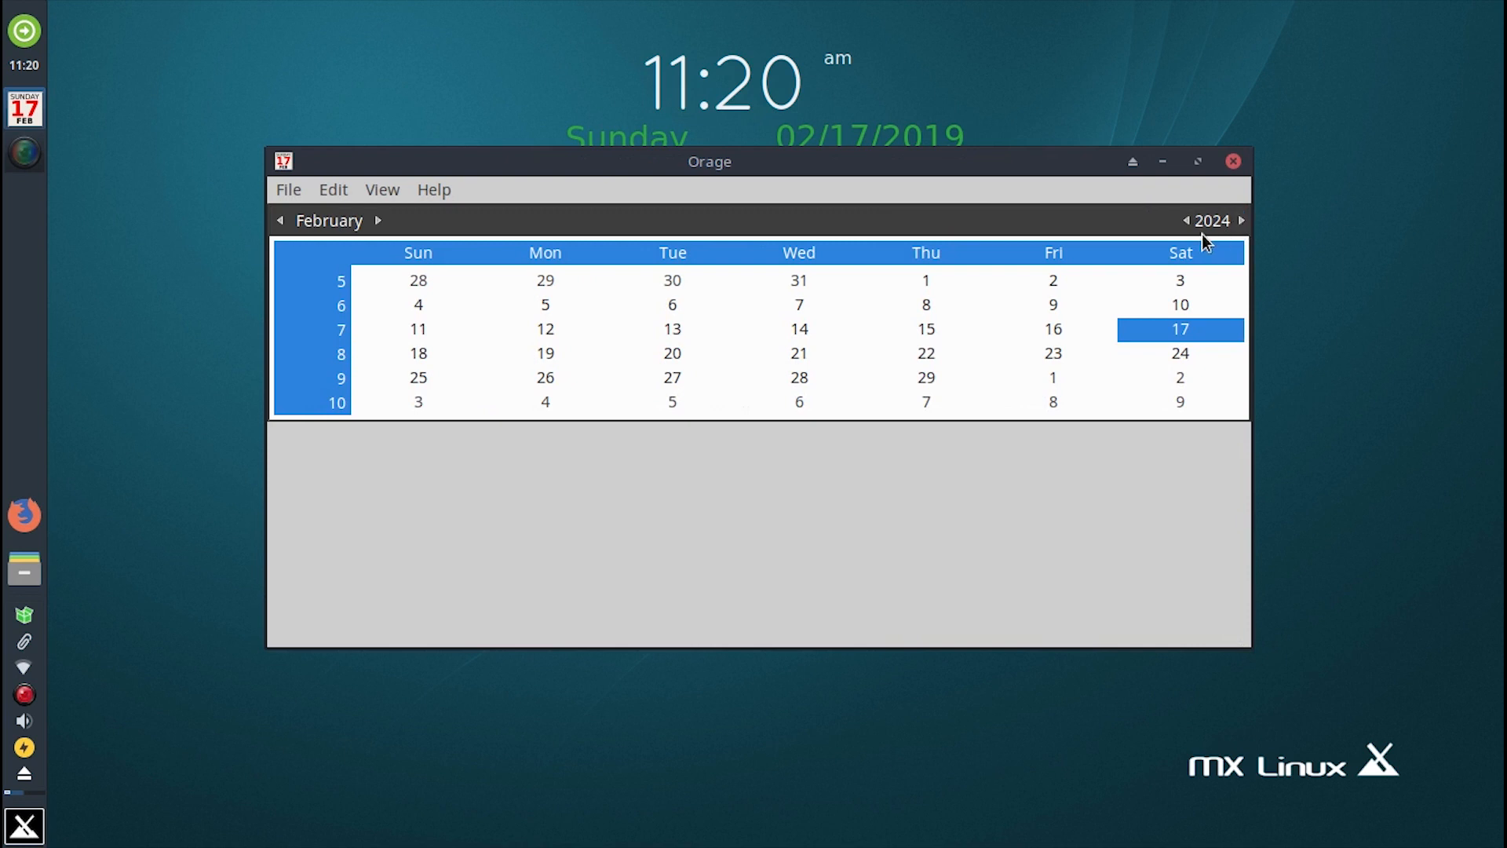
pyautogui.click(1185, 220)
pyautogui.click(1185, 221)
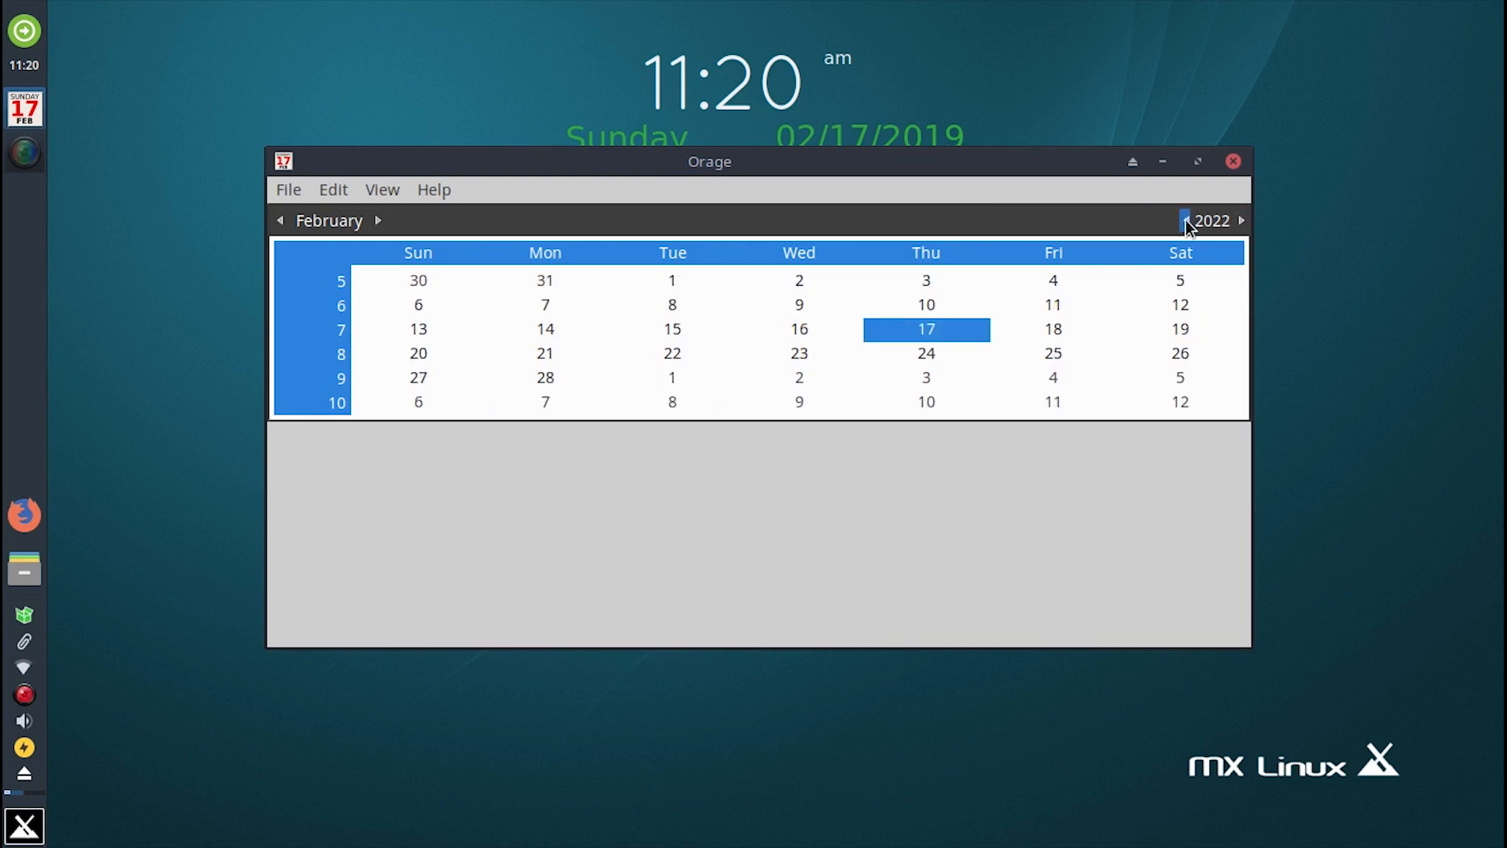
pyautogui.click(1185, 221)
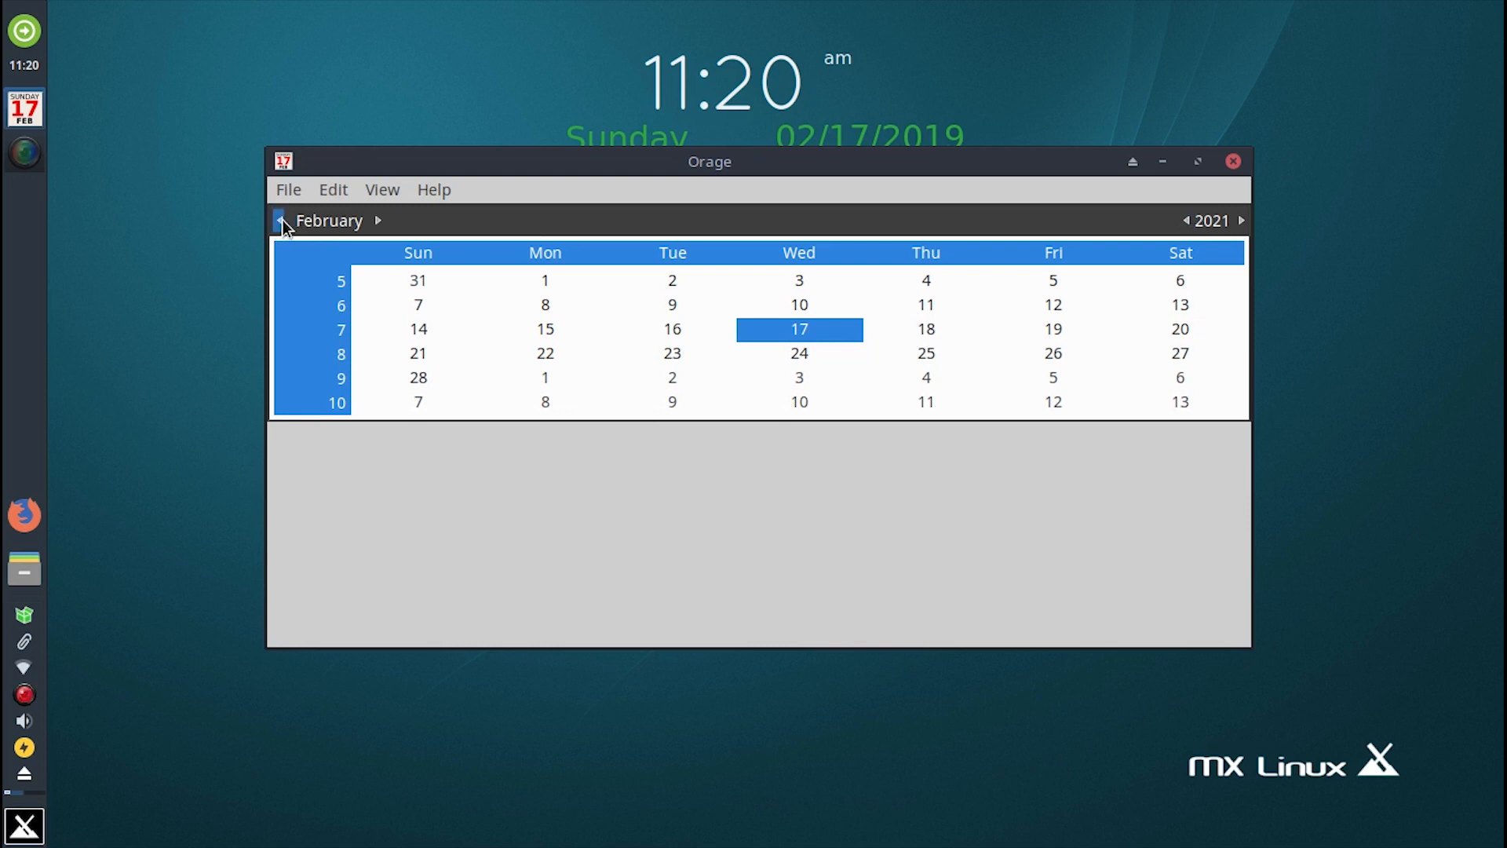
# Step: Browse the calendar two months back and return to February 2021
pyautogui.click(275, 224)
pyautogui.click(275, 223)
pyautogui.click(385, 226)
pyautogui.click(385, 226)
# Step: Display the Orage calendar in full screen and leave it
pyautogui.click(285, 162)
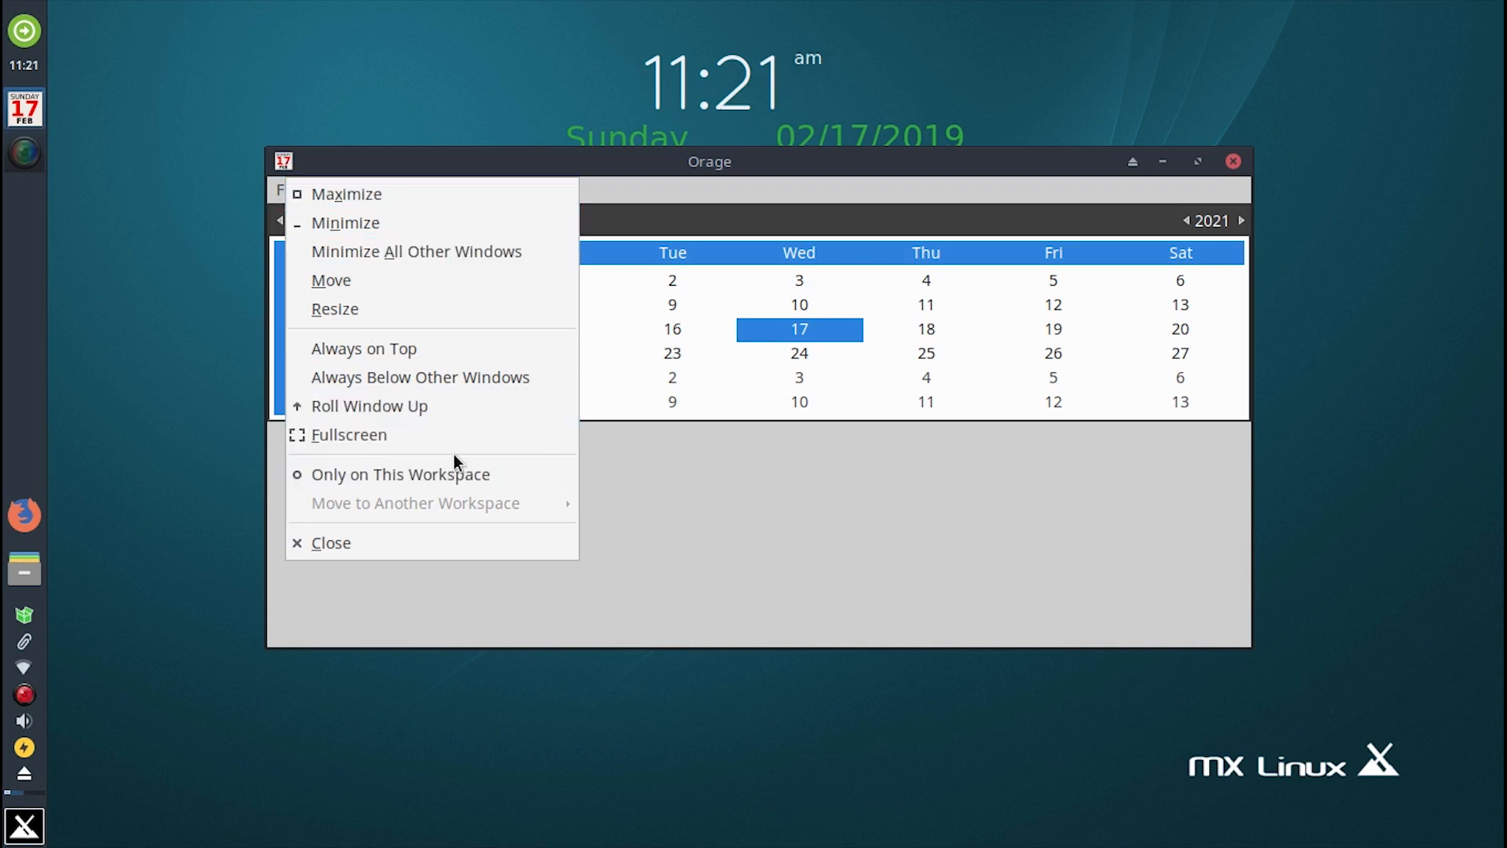
pyautogui.click(425, 435)
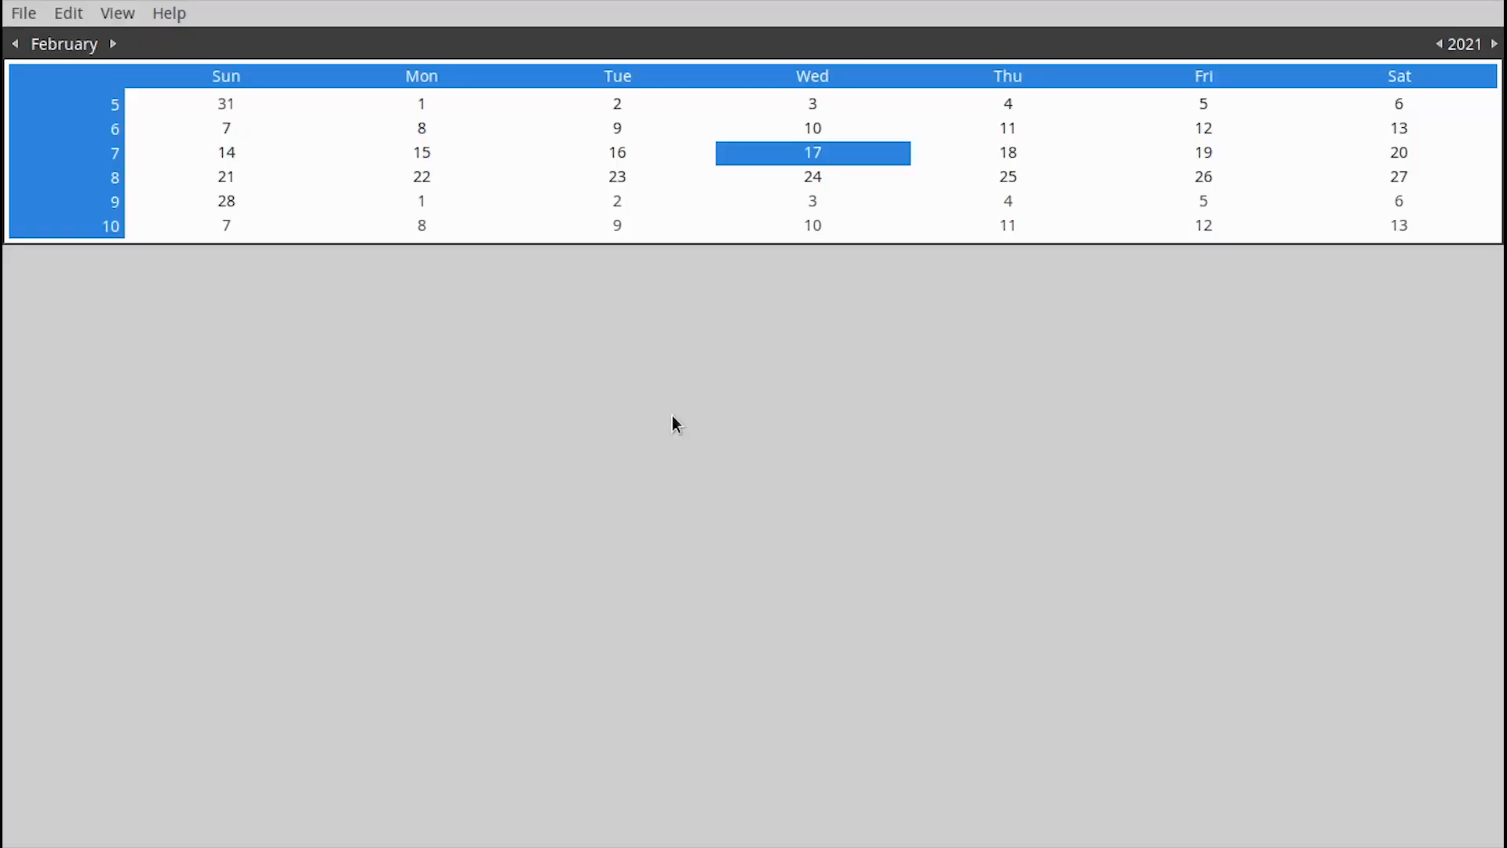
pyautogui.click(19, 17)
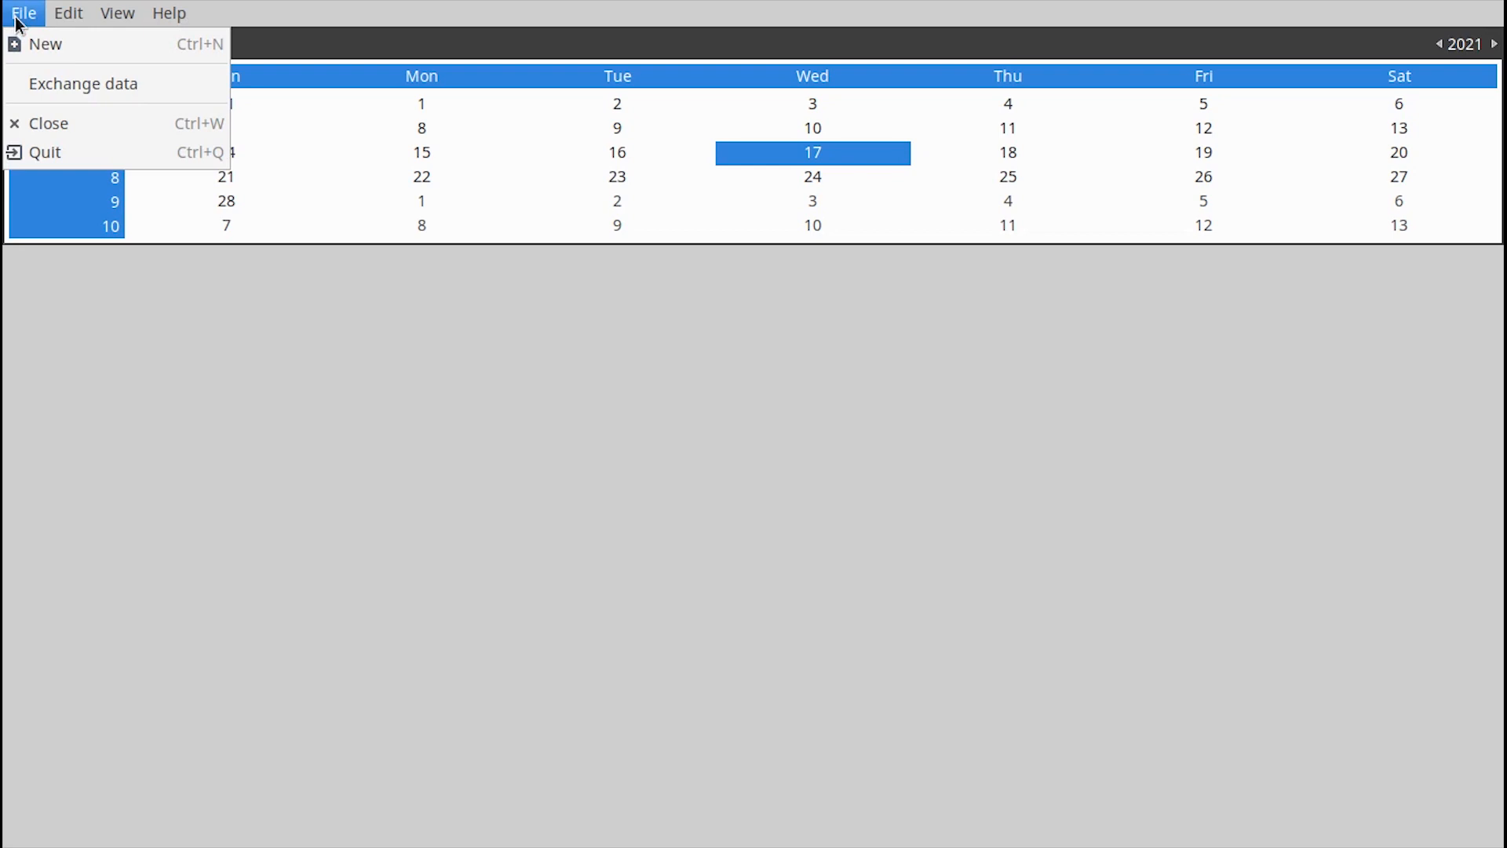
pyautogui.click(79, 154)
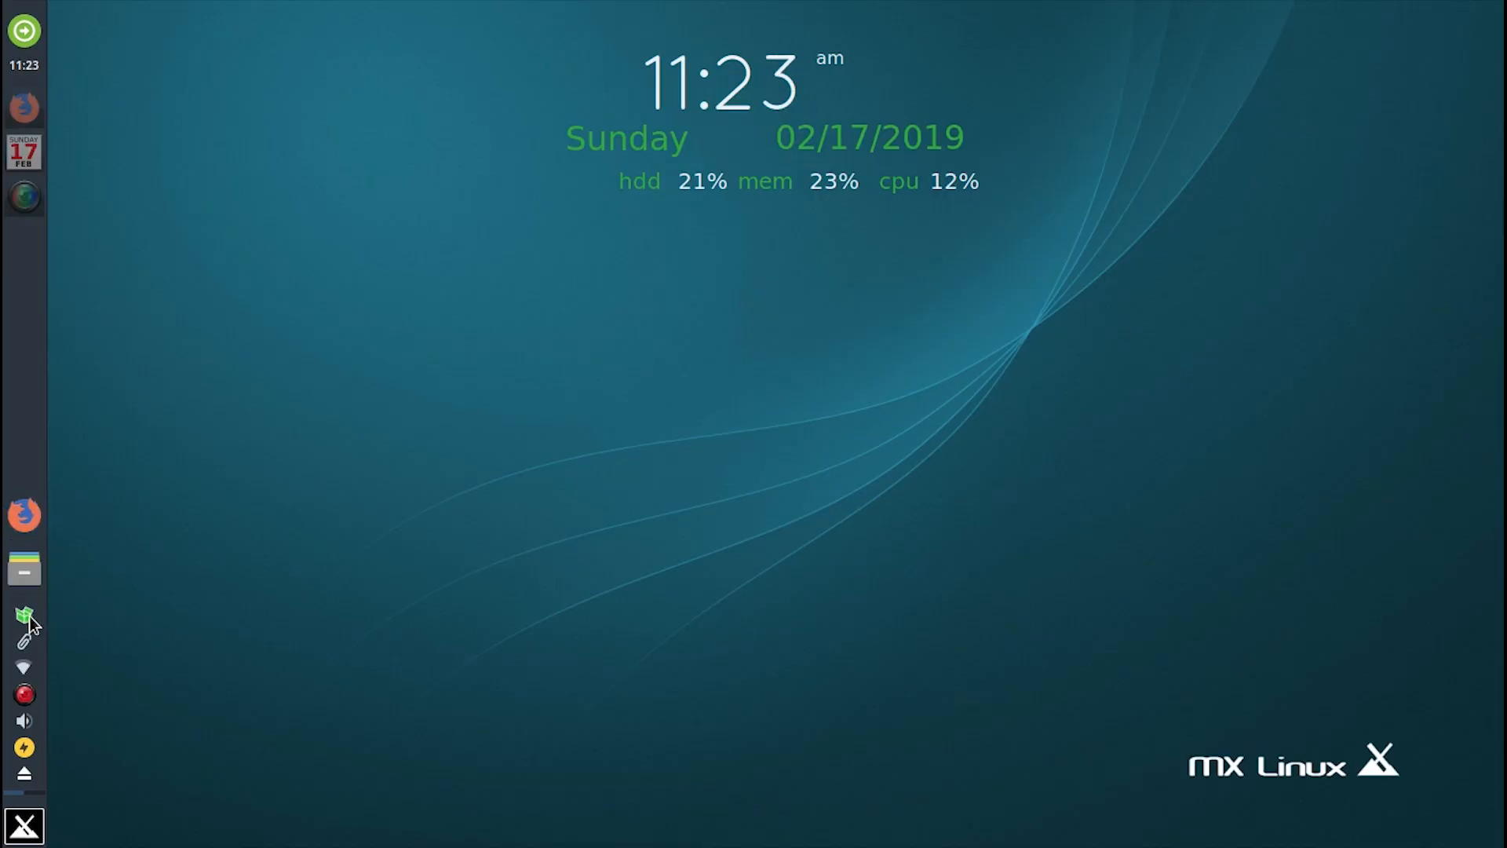
# Step: Open the home folder in the file manager, moving and widening its window on the desktop
pyautogui.click(24, 569)
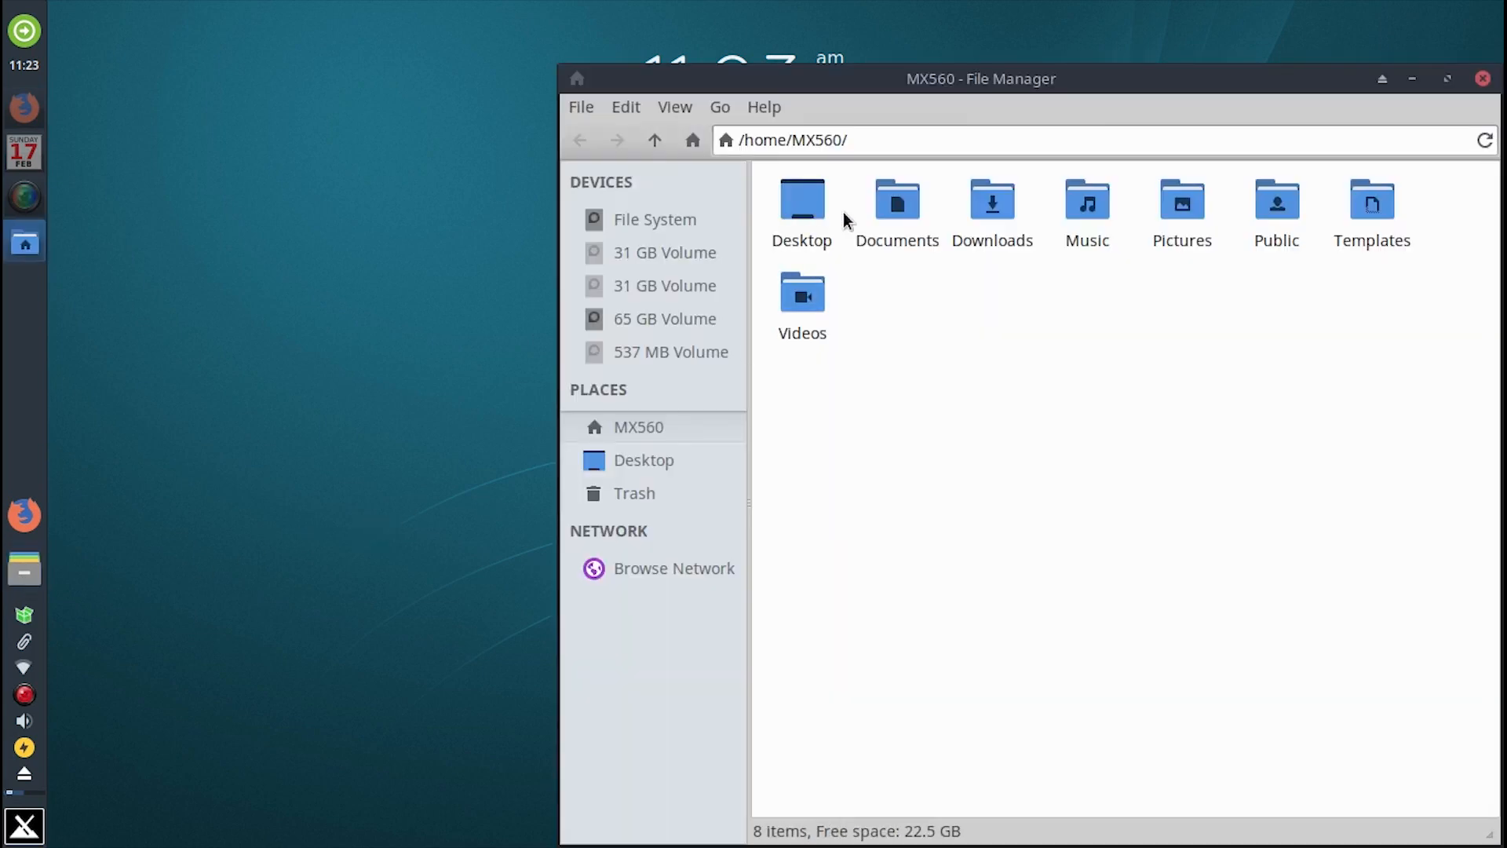
pyautogui.moveTo(1134, 75); pyautogui.dragTo(793, 38)
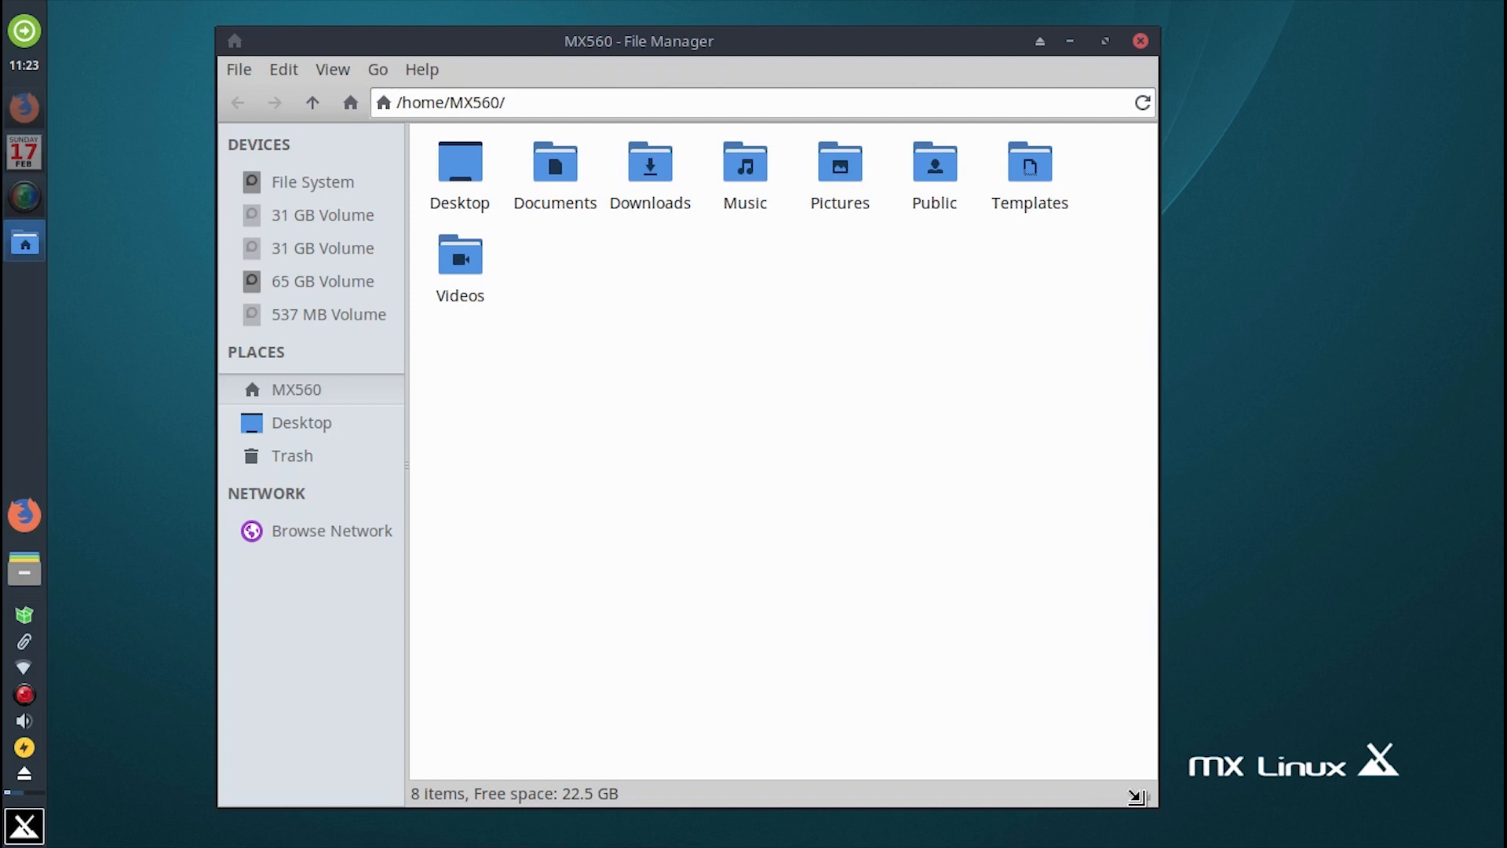
pyautogui.moveTo(1159, 744); pyautogui.dragTo(1379, 744)
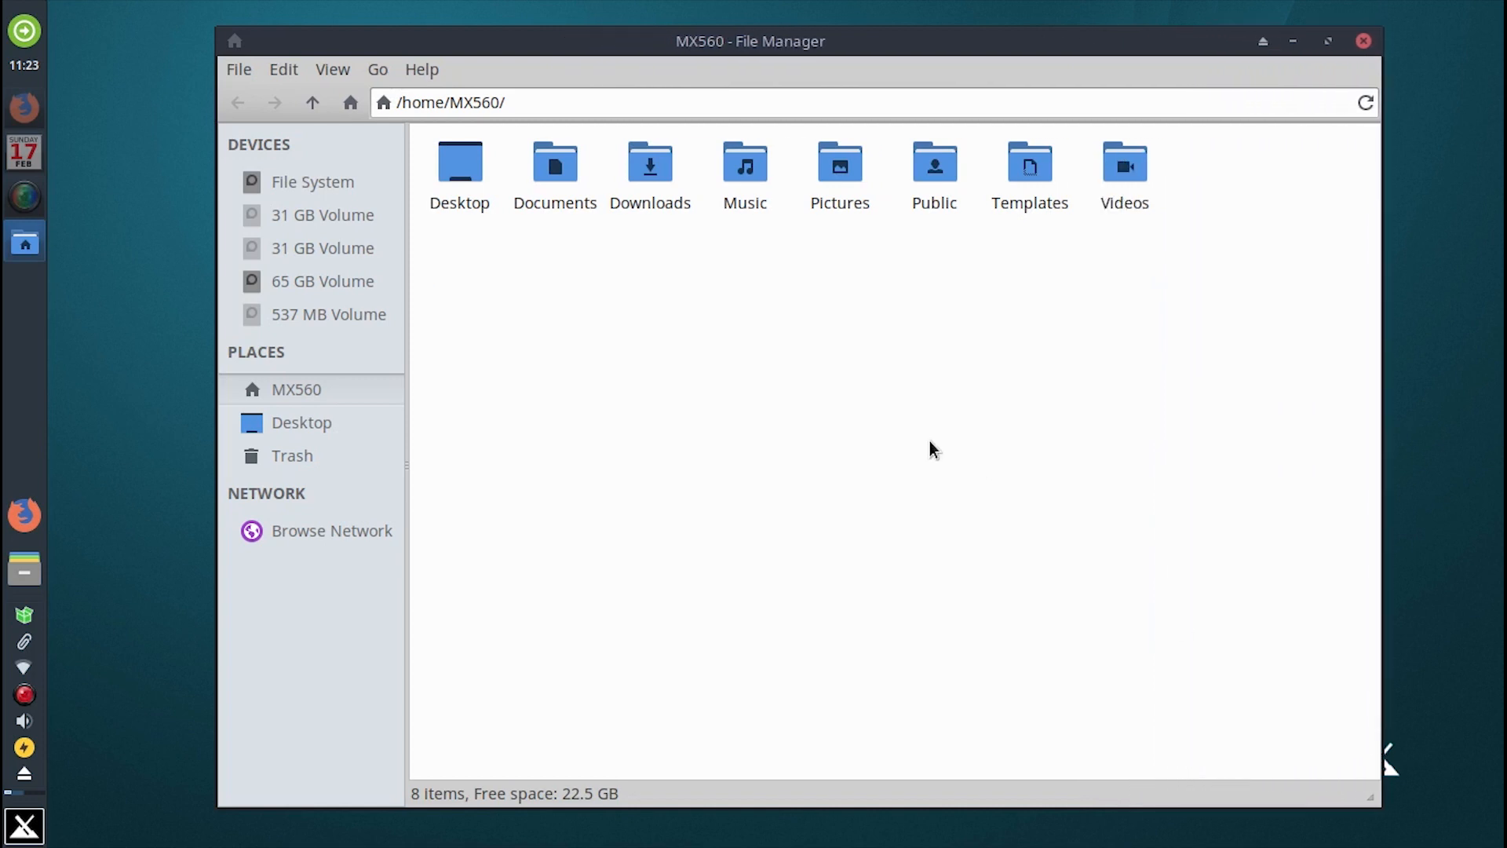
# Step: View the Downloads and Music folders, returning to the home folder after each
pyautogui.click(477, 157)
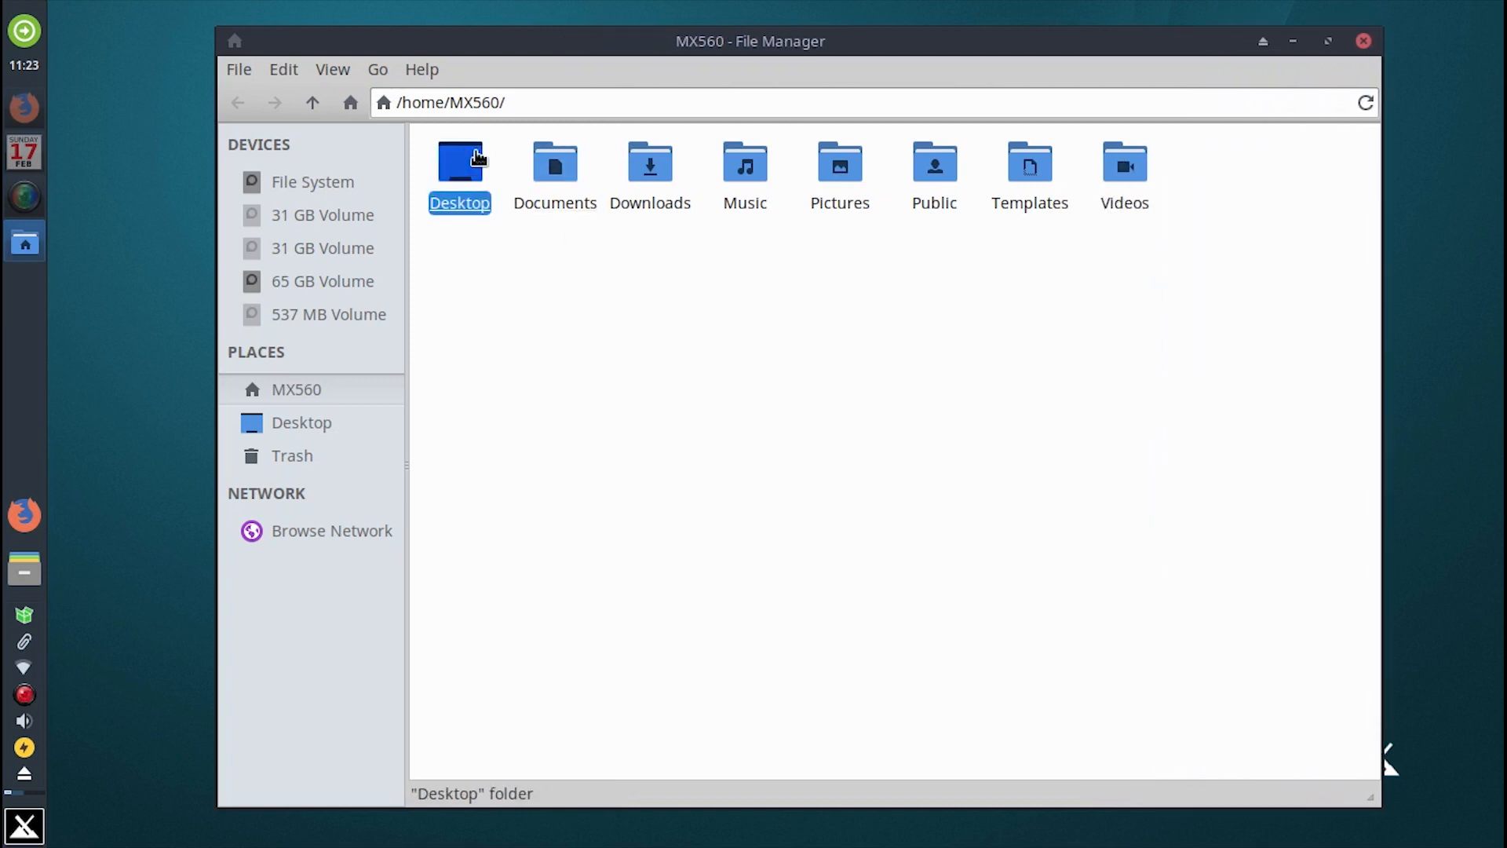
pyautogui.click(656, 160)
pyautogui.doubleClick(663, 162)
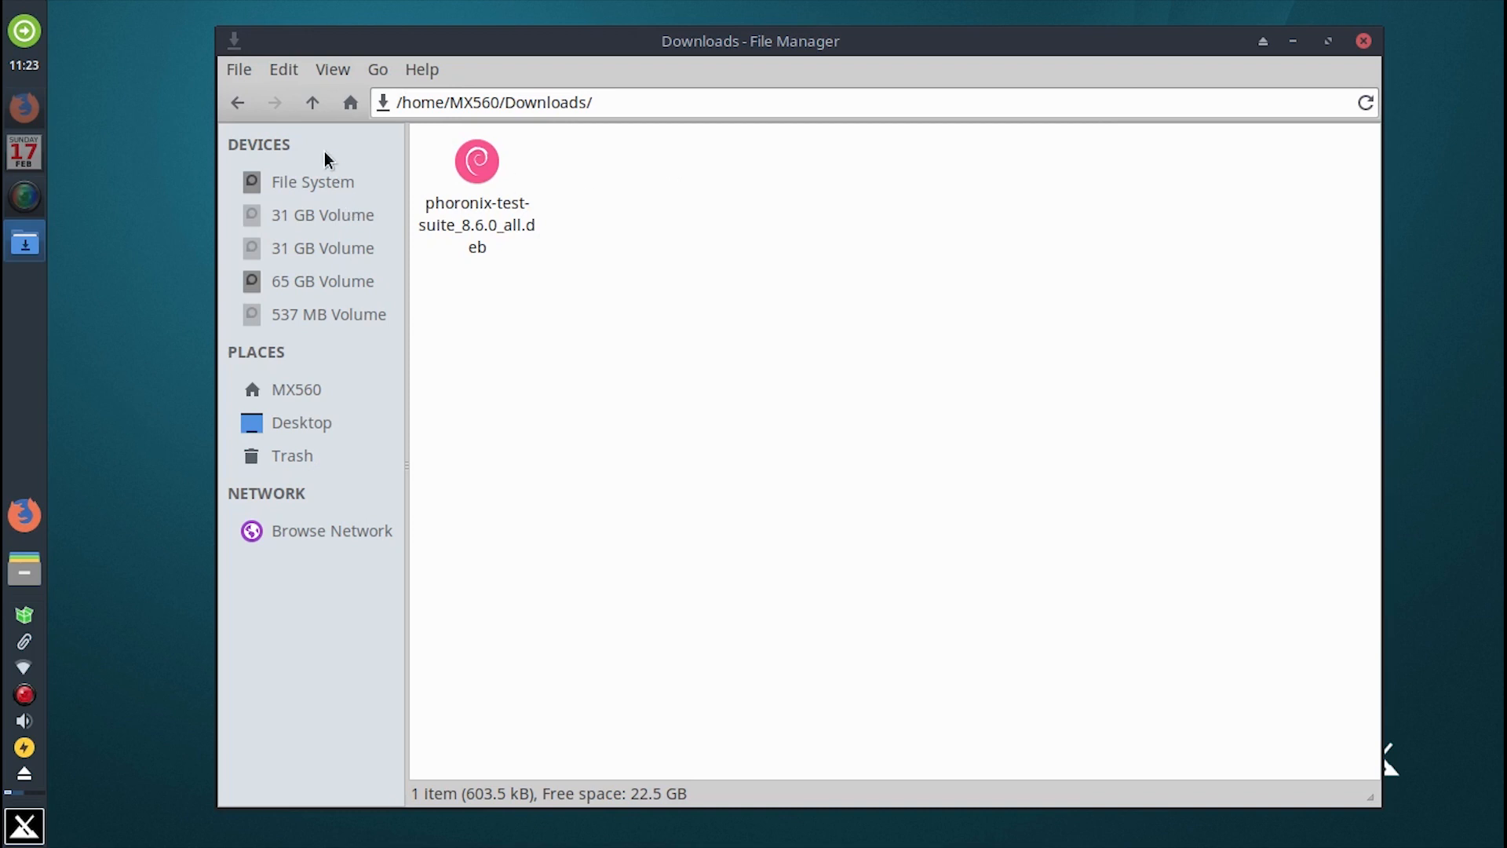
pyautogui.click(311, 106)
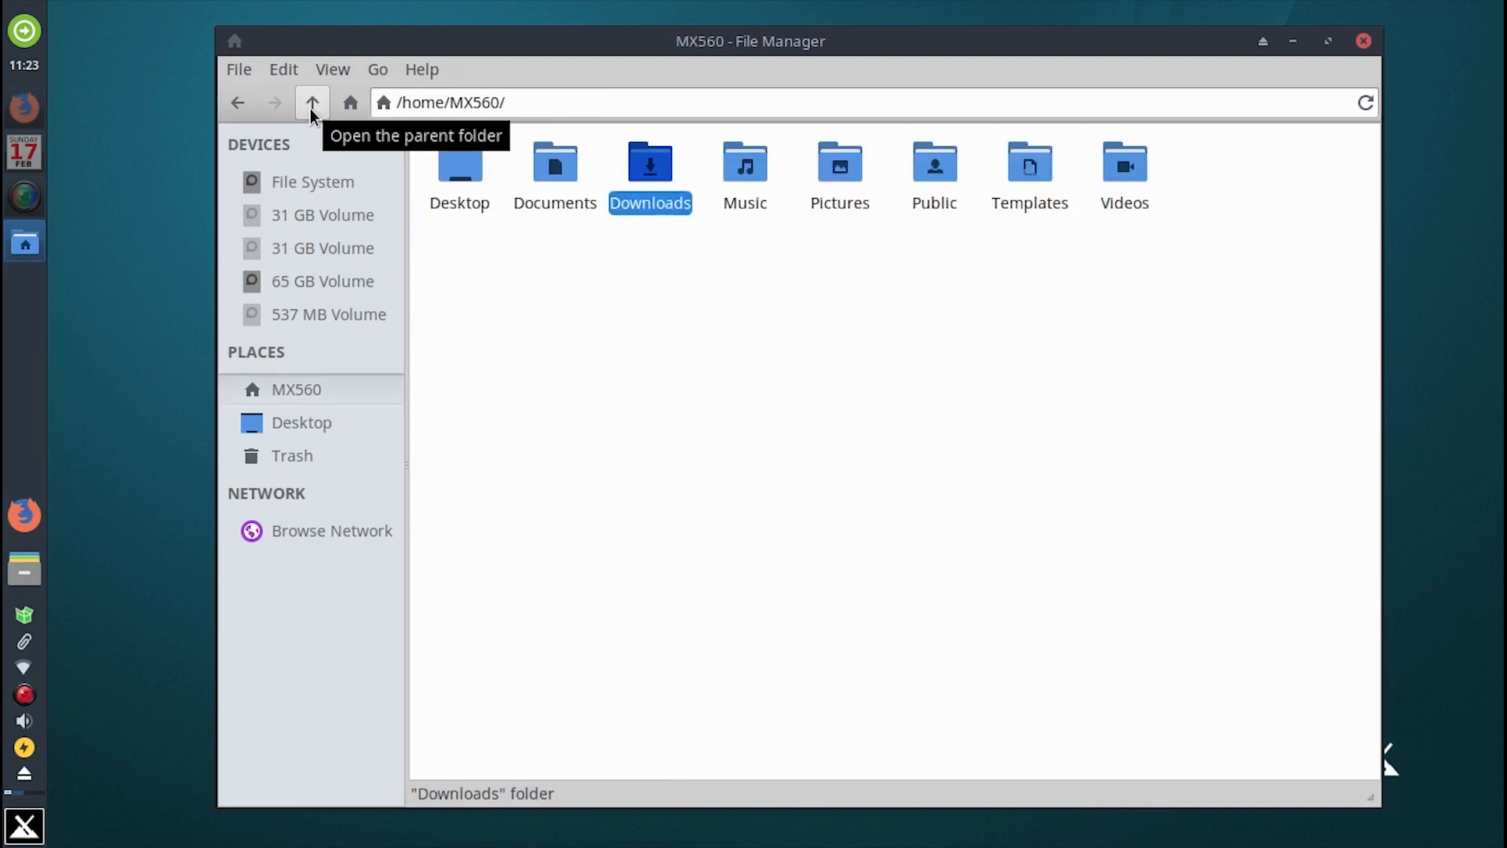
pyautogui.doubleClick(758, 173)
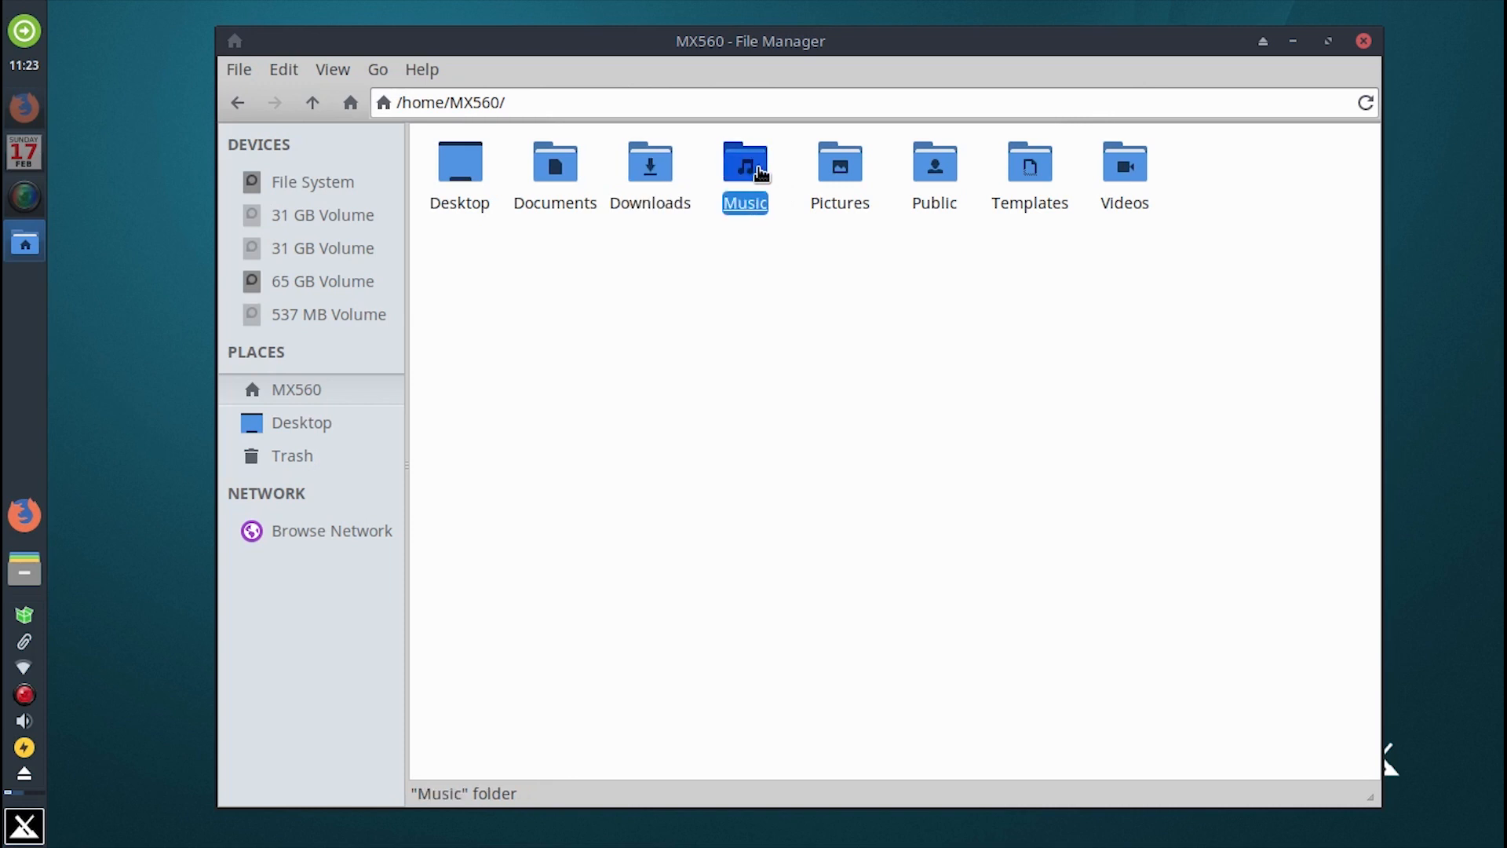
pyautogui.click(313, 102)
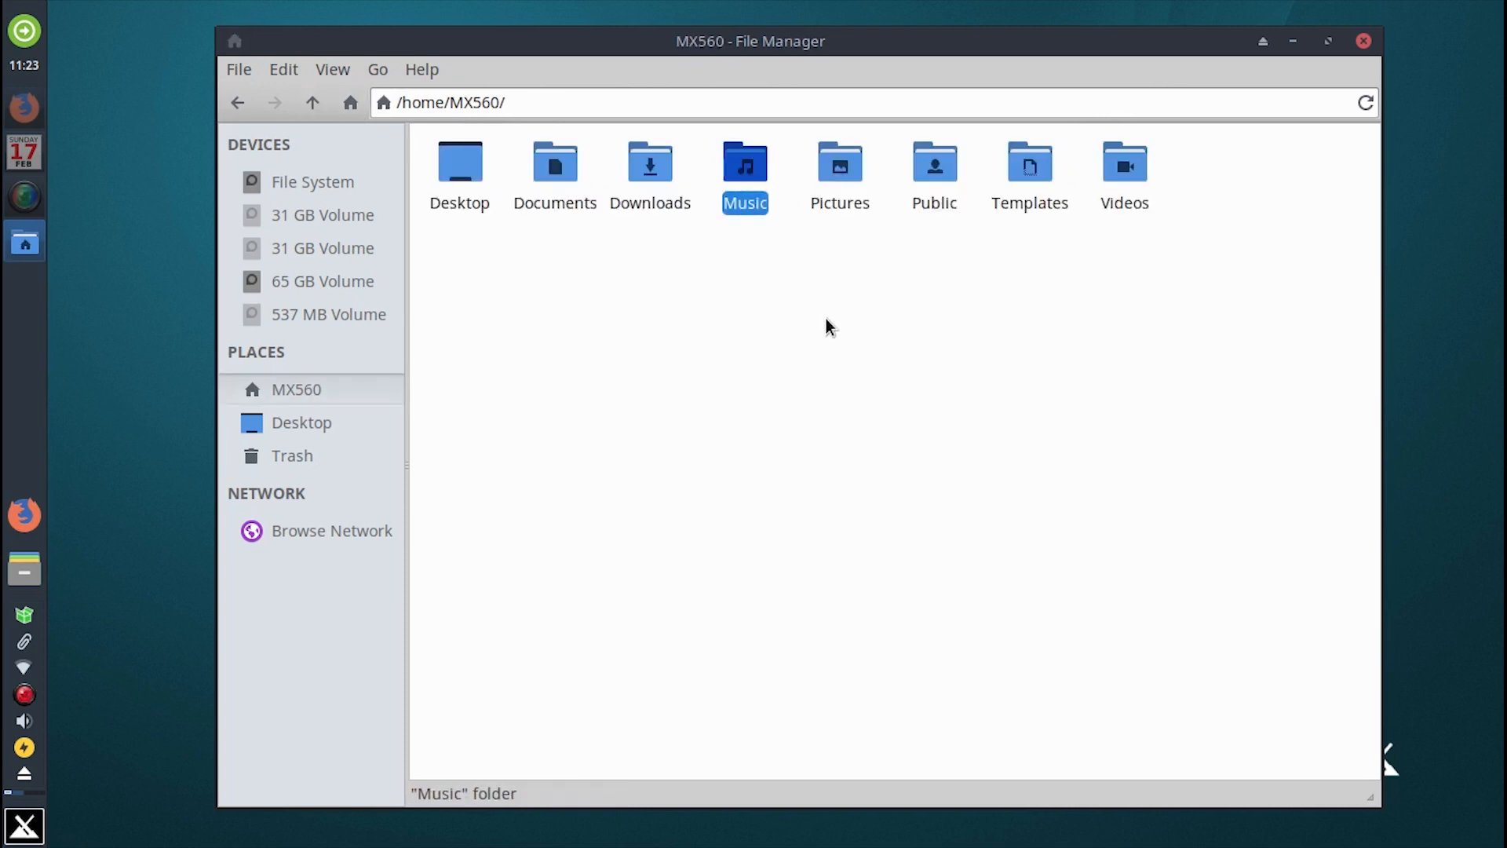
pyautogui.moveTo(902, 40); pyautogui.dragTo(869, 37)
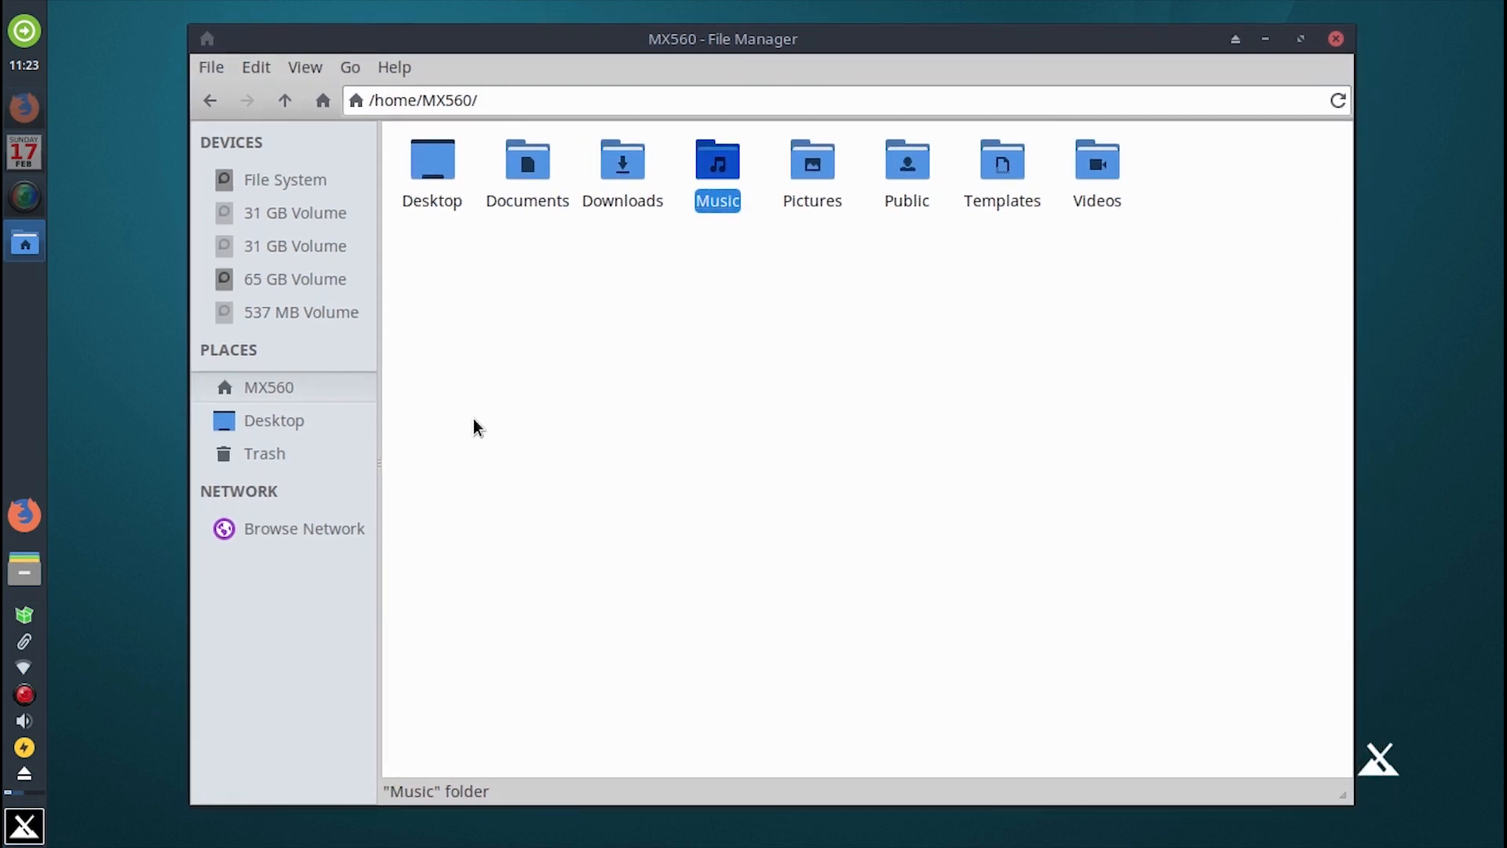
# Step: Look through the Desktop, Trash, network and File System locations in the file manager
pyautogui.click(296, 422)
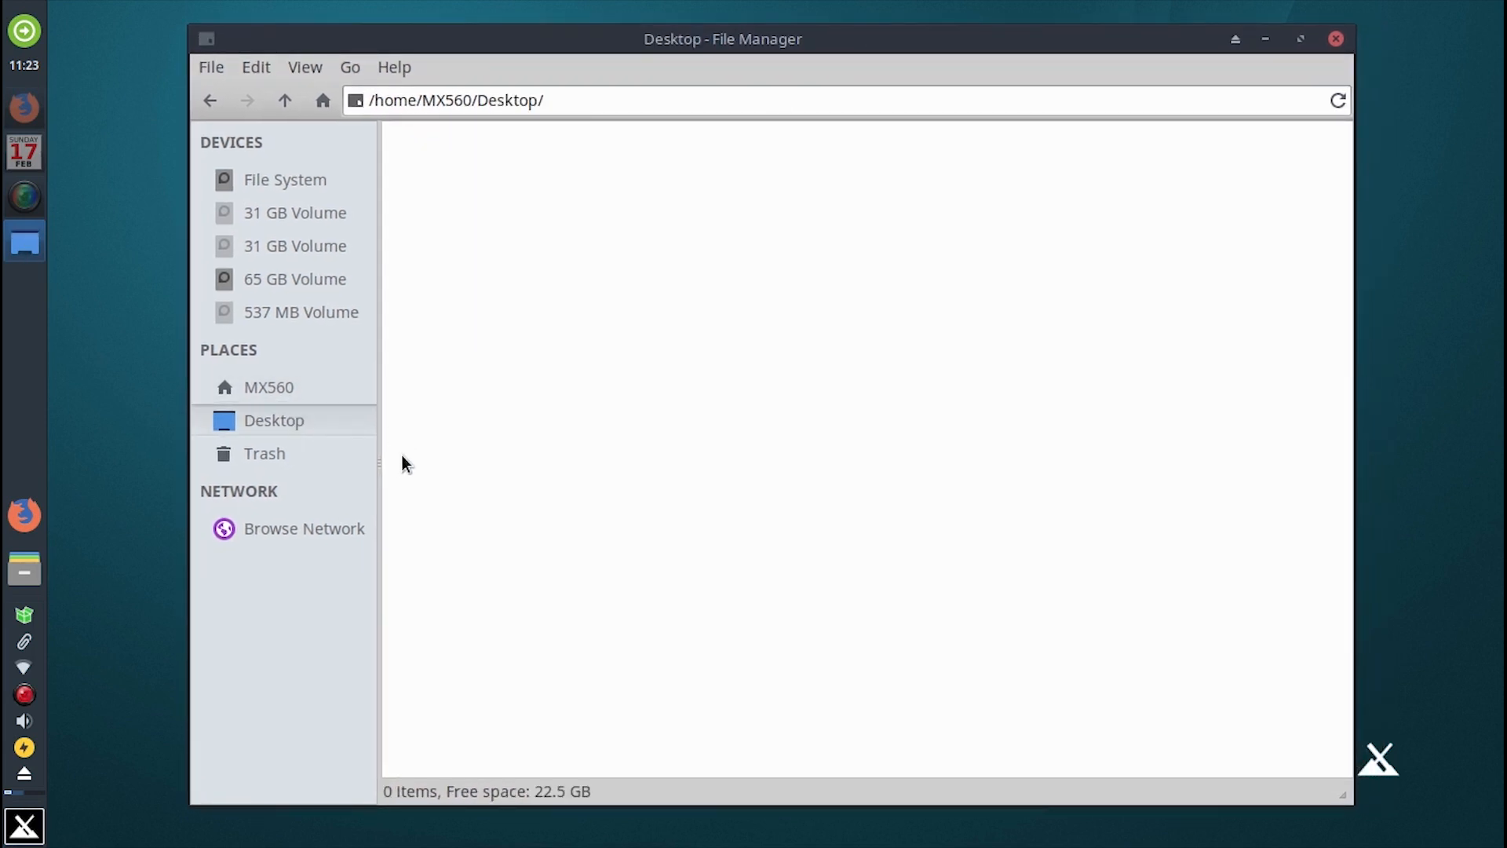
pyautogui.click(251, 455)
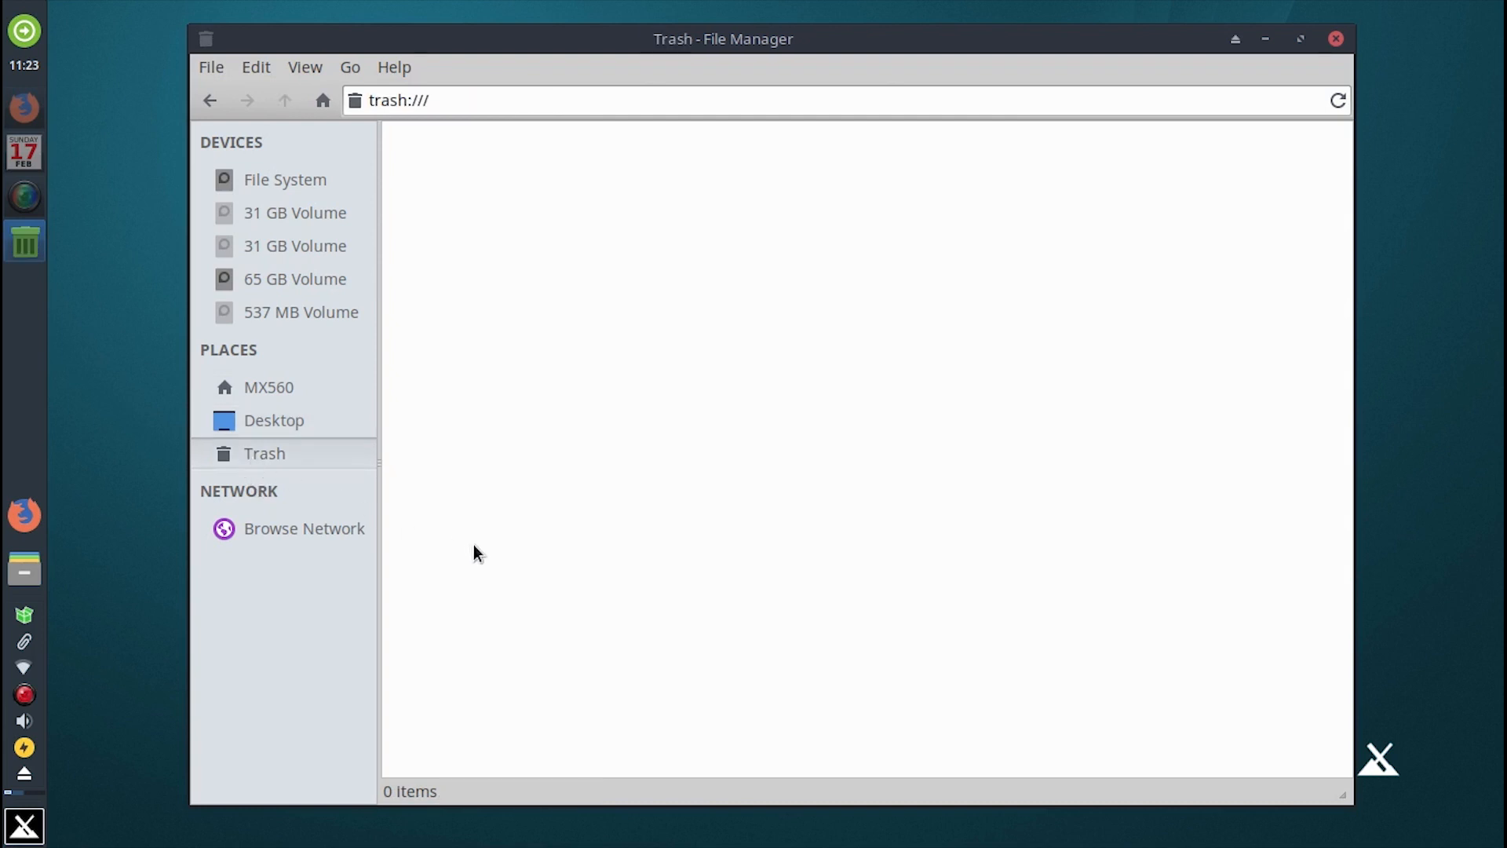
pyautogui.click(328, 527)
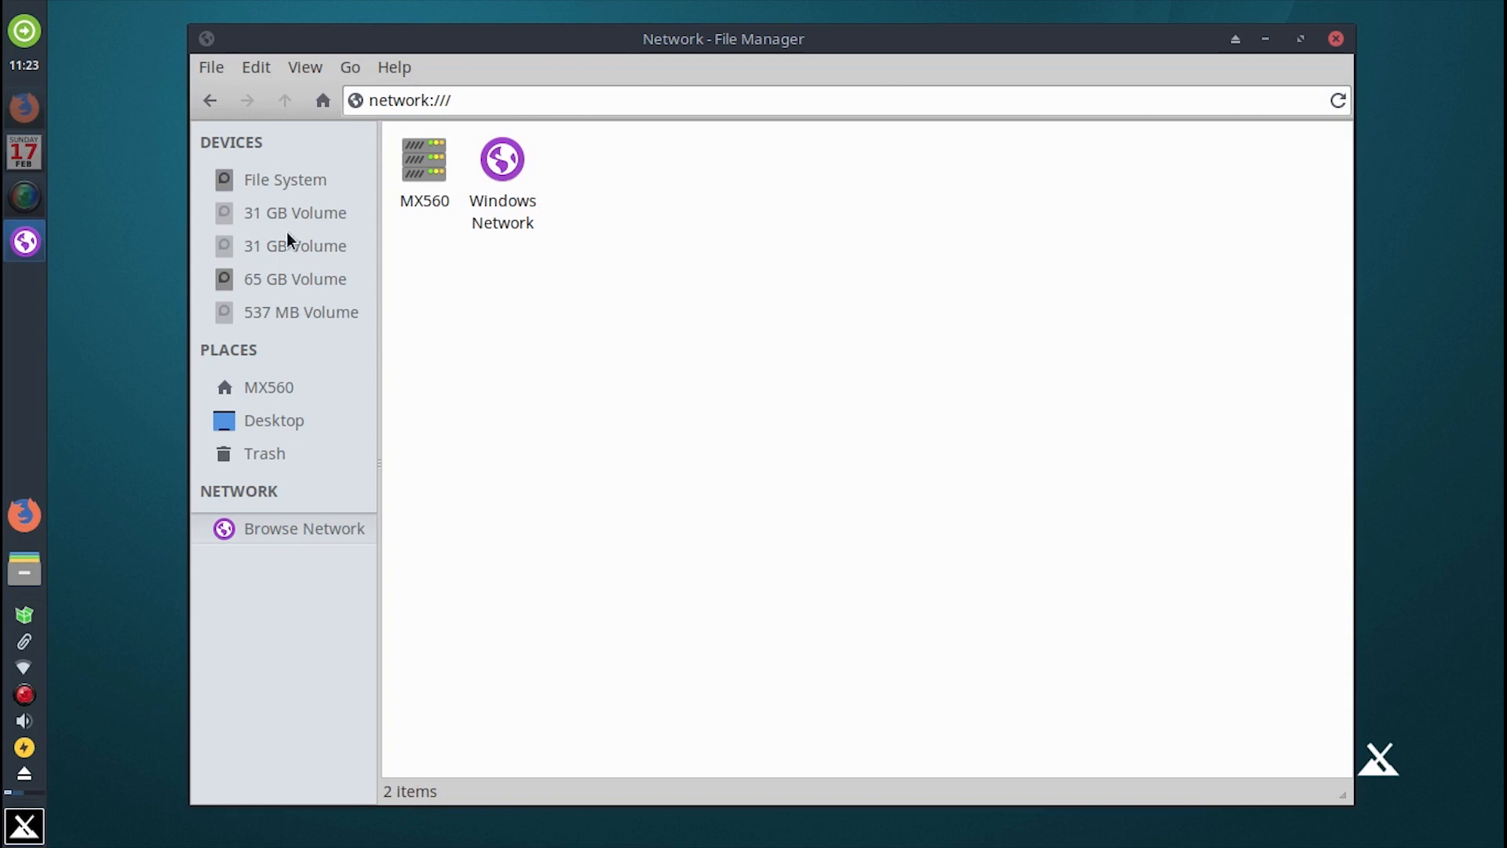
pyautogui.click(212, 102)
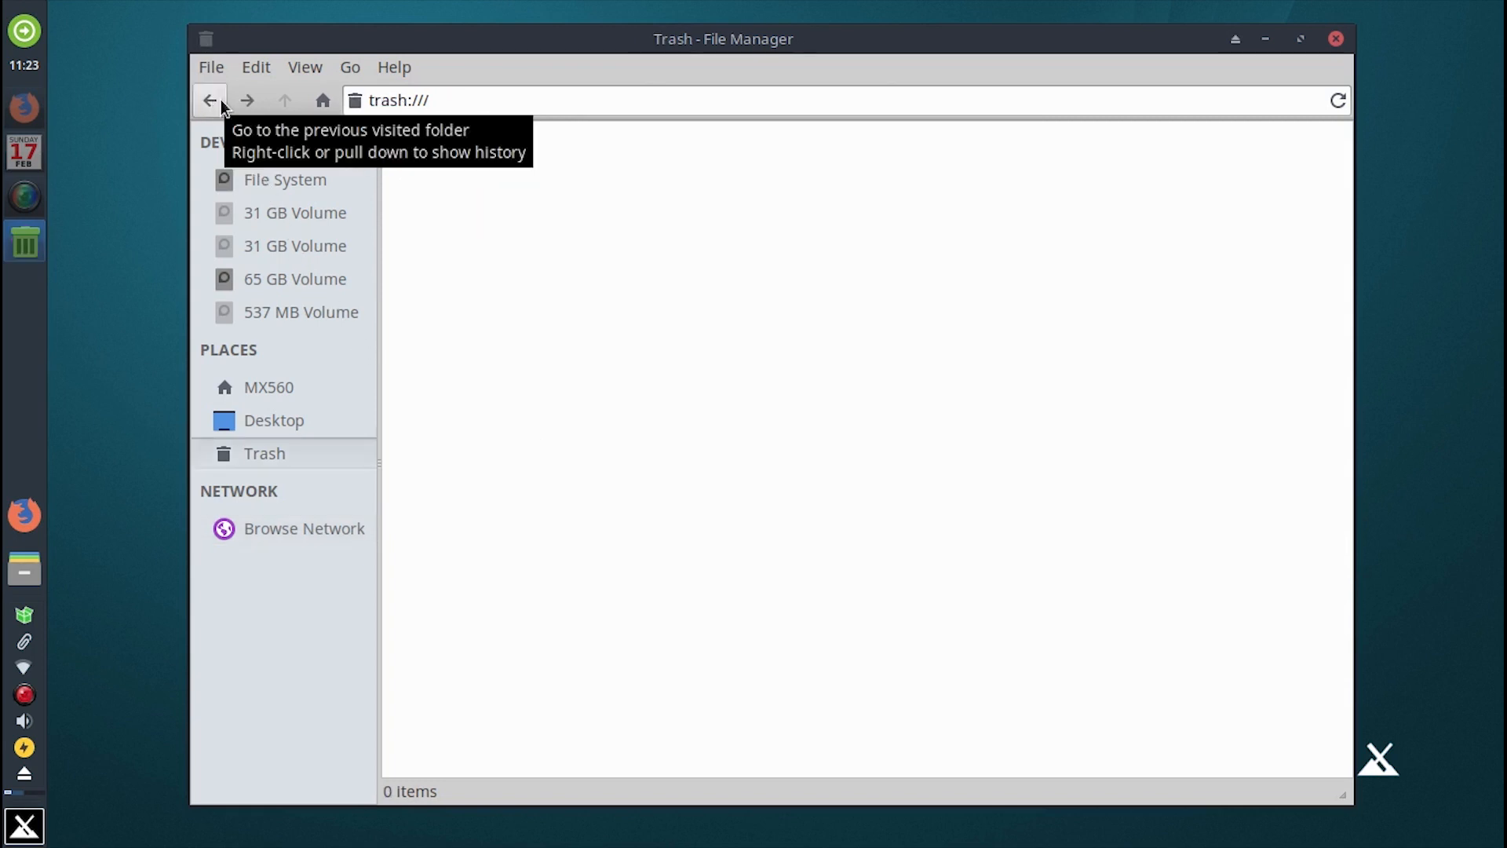
pyautogui.moveTo(933, 36); pyautogui.dragTo(939, 25)
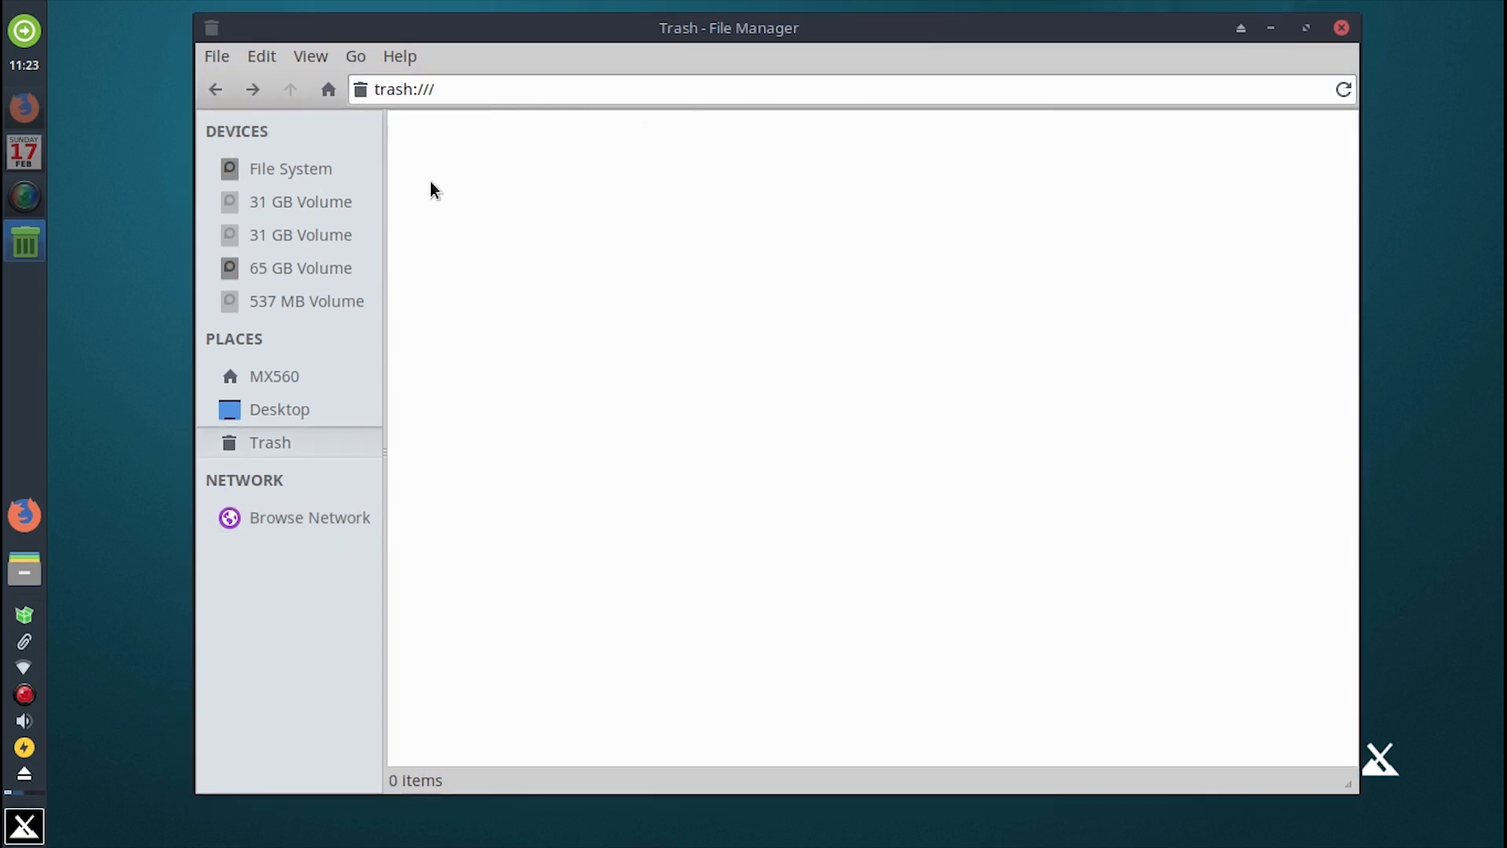
pyautogui.click(295, 166)
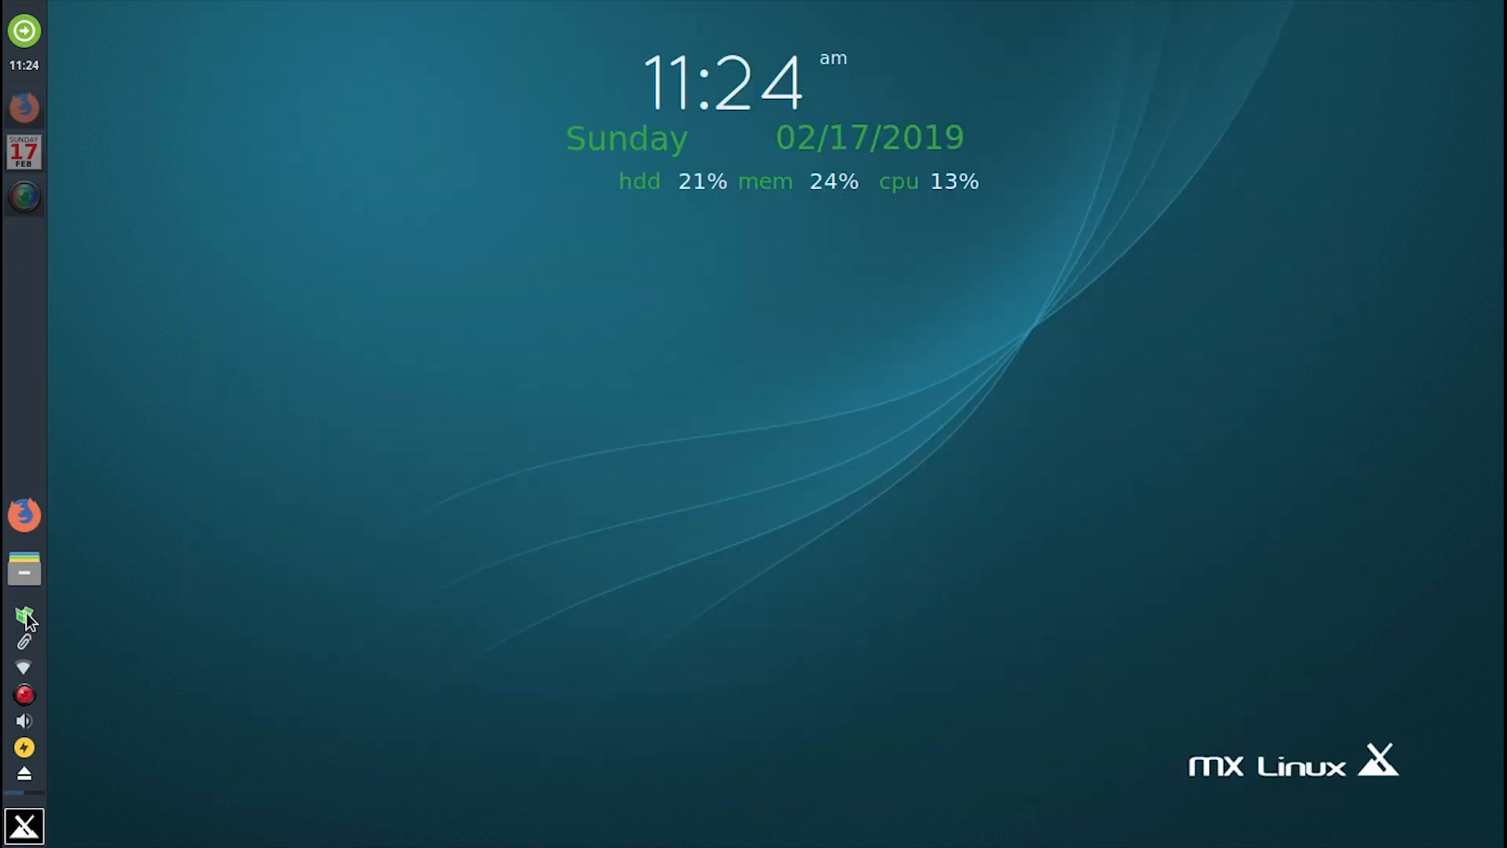
# Step: Review the packages listed for full upgrade in MX Updater and cancel without upgrading
pyautogui.click(24, 617)
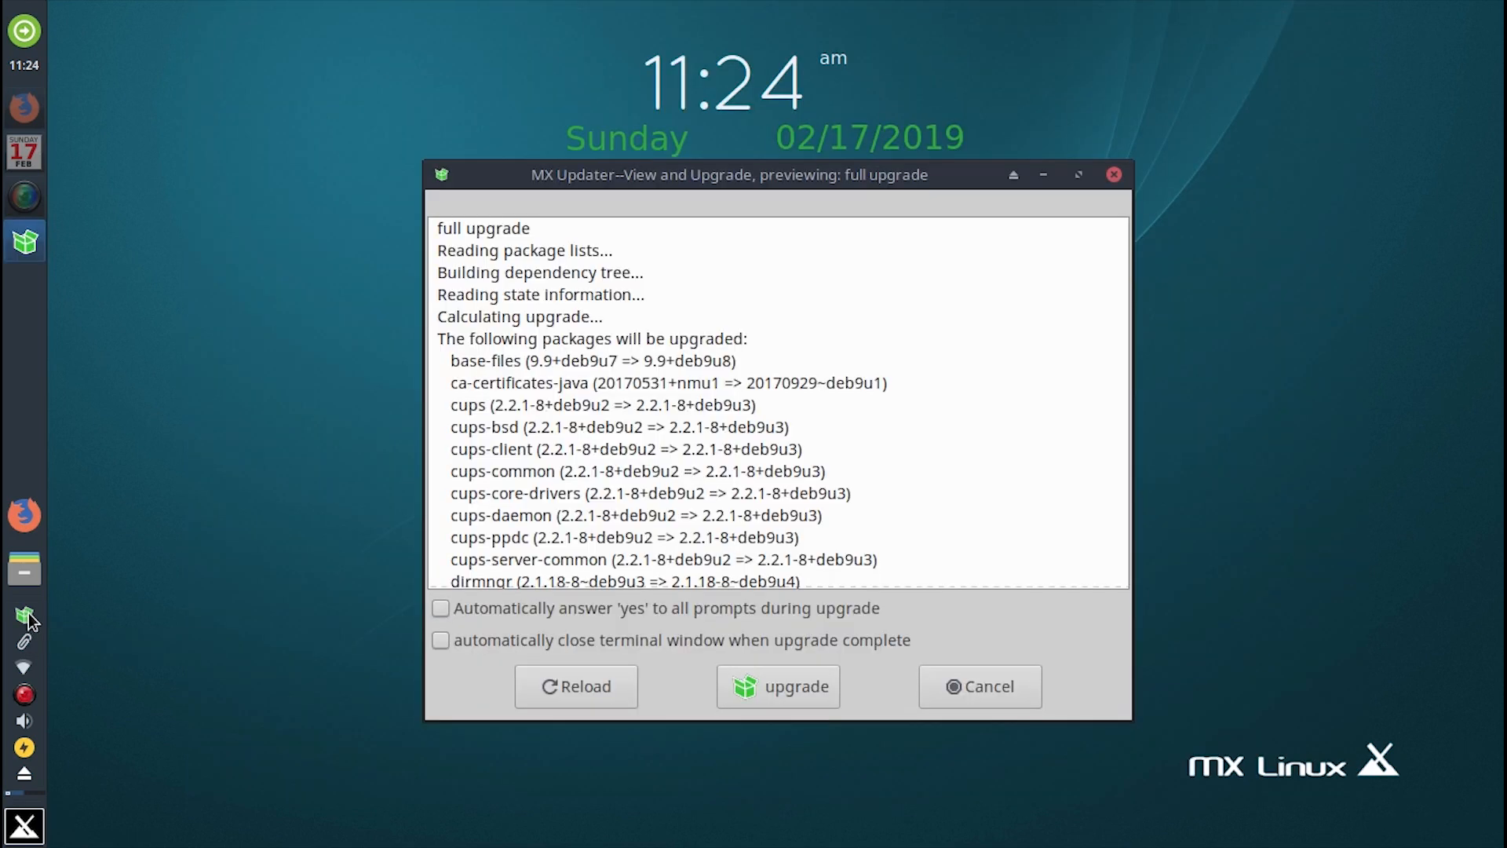
pyautogui.scroll(-15, 1074, 494)
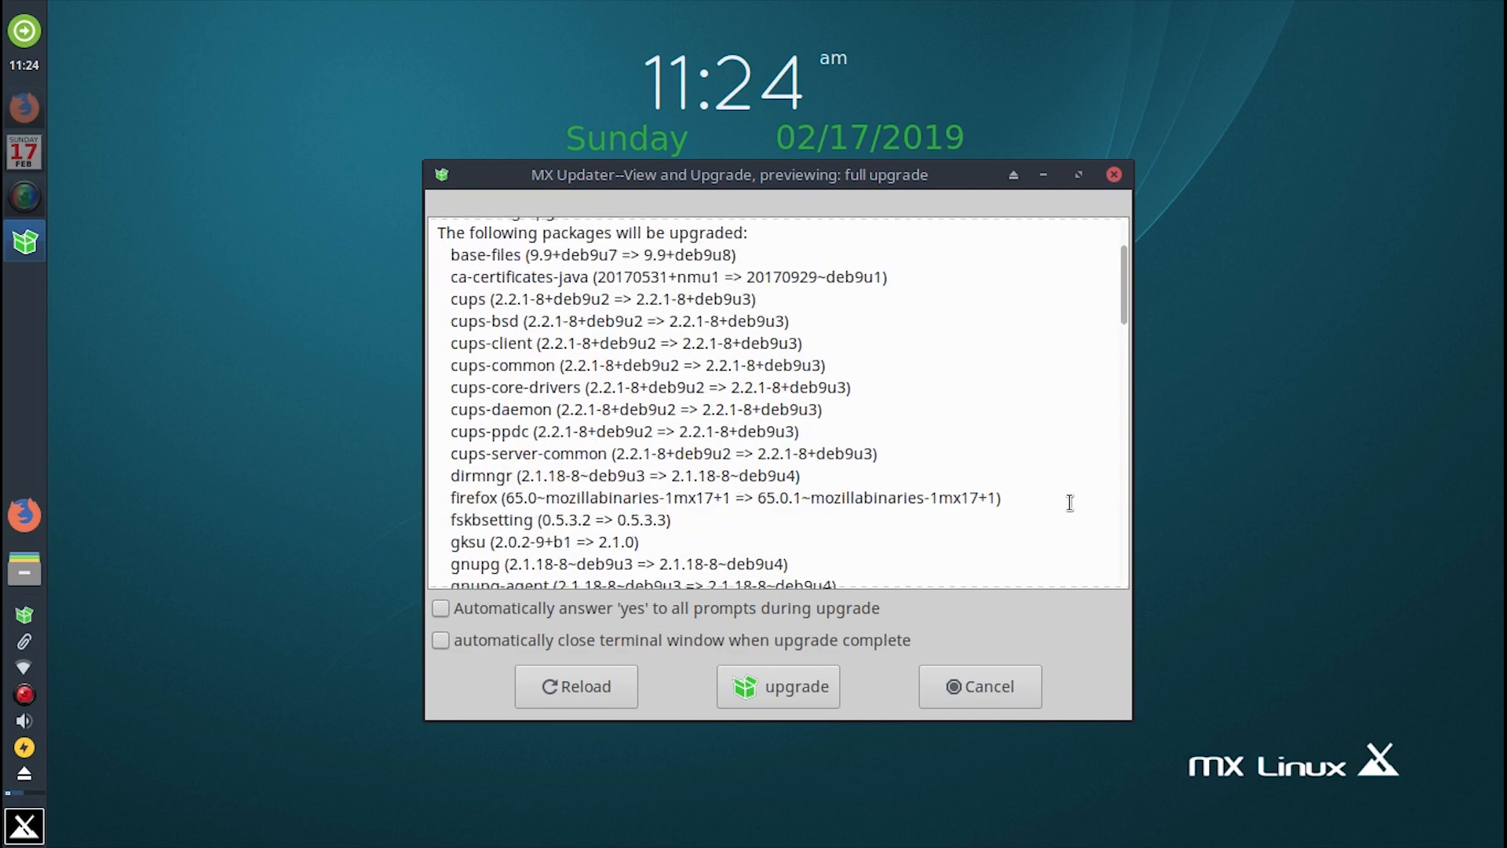
pyautogui.scroll(-5, 1068, 518)
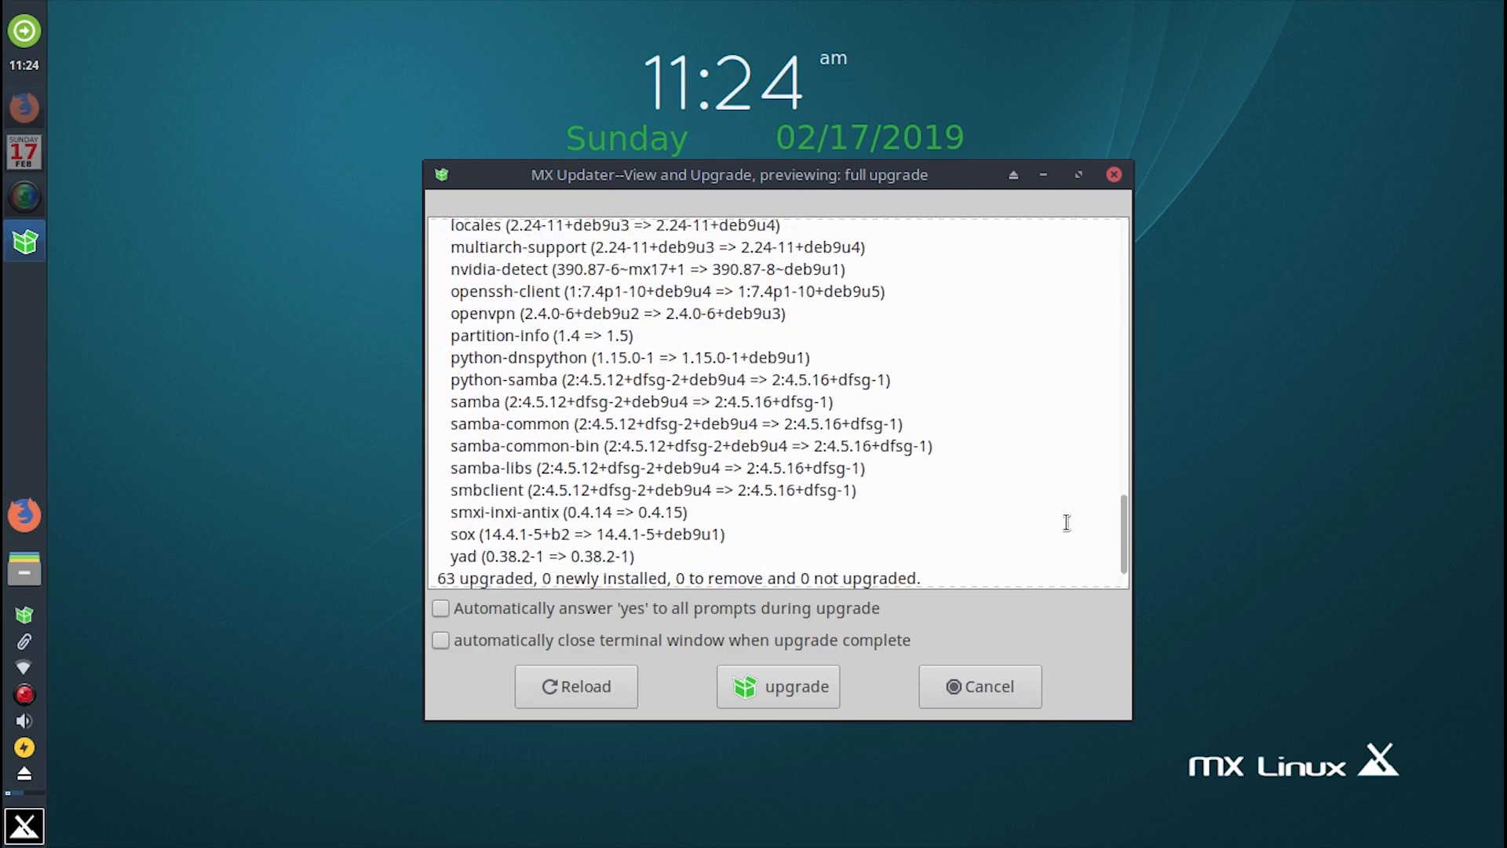
pyautogui.scroll(3, 1065, 525)
pyautogui.scroll(10, 1065, 526)
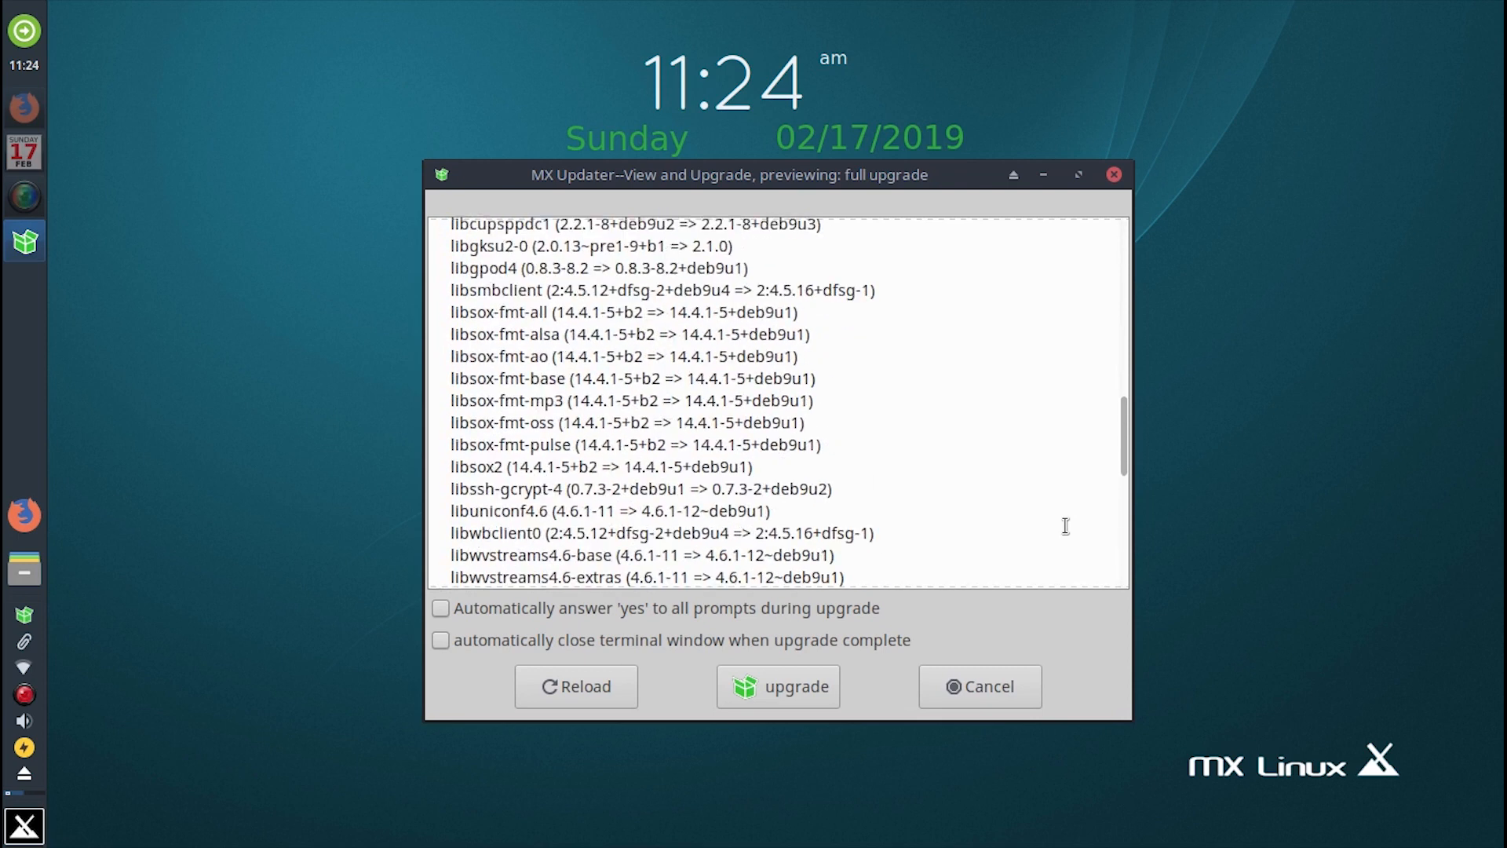
pyautogui.click(1000, 685)
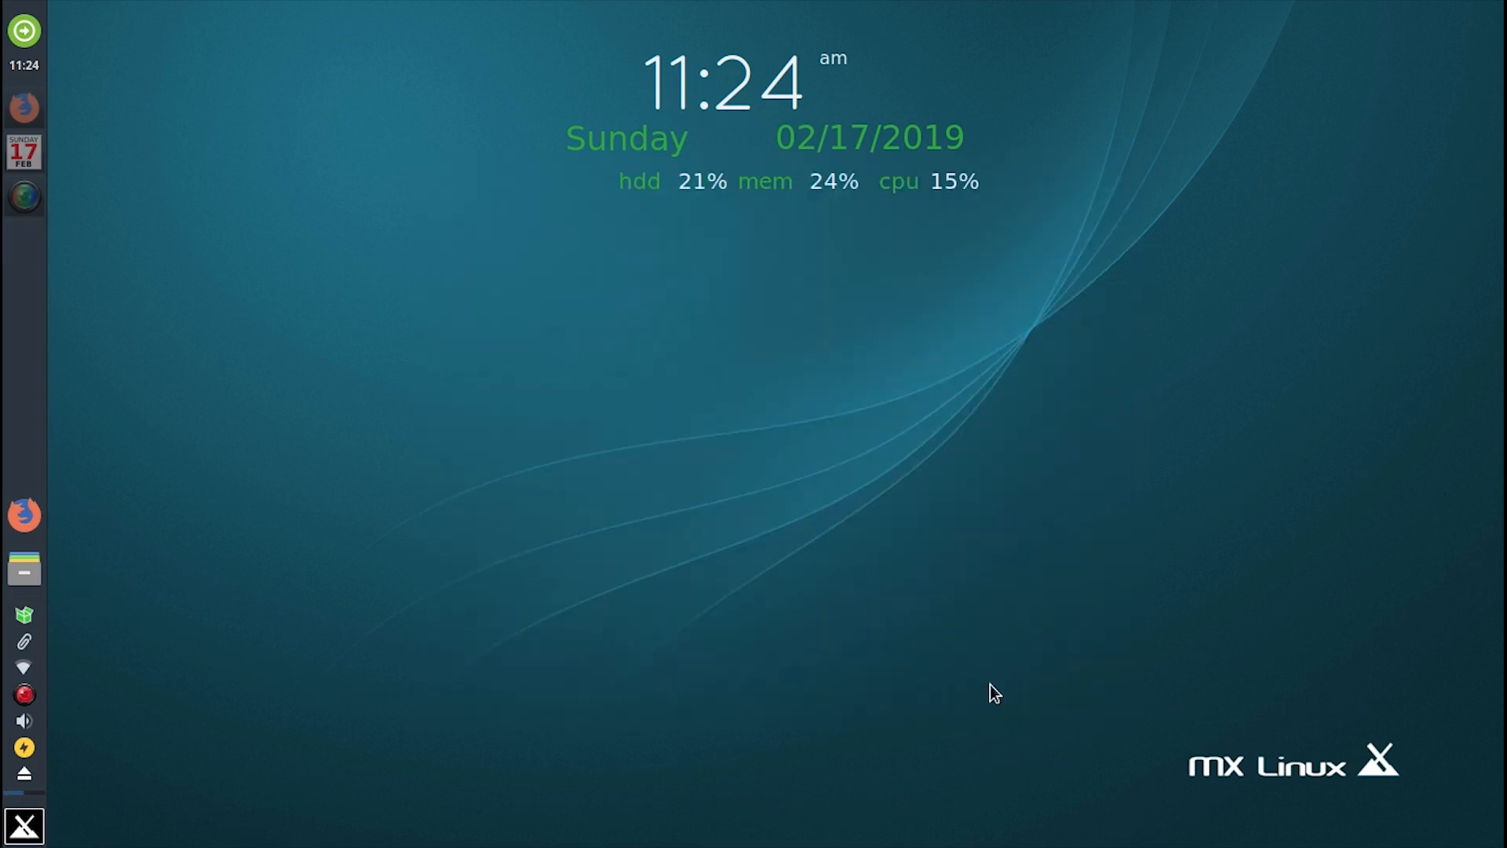
# Step: View the About information of the ClipIt clipboard manager and close it
pyautogui.click(25, 645)
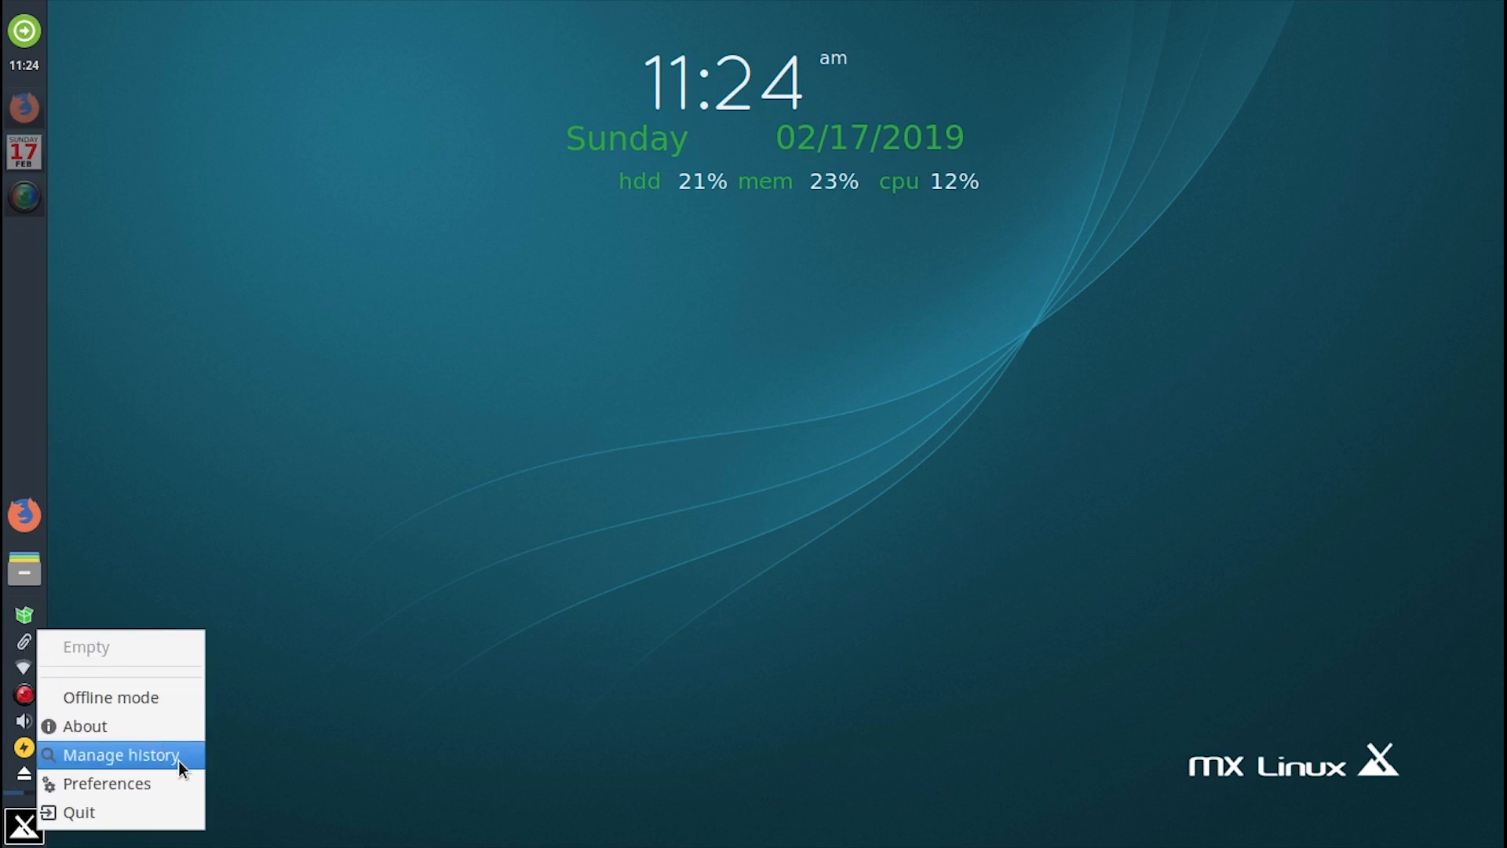
pyautogui.click(98, 726)
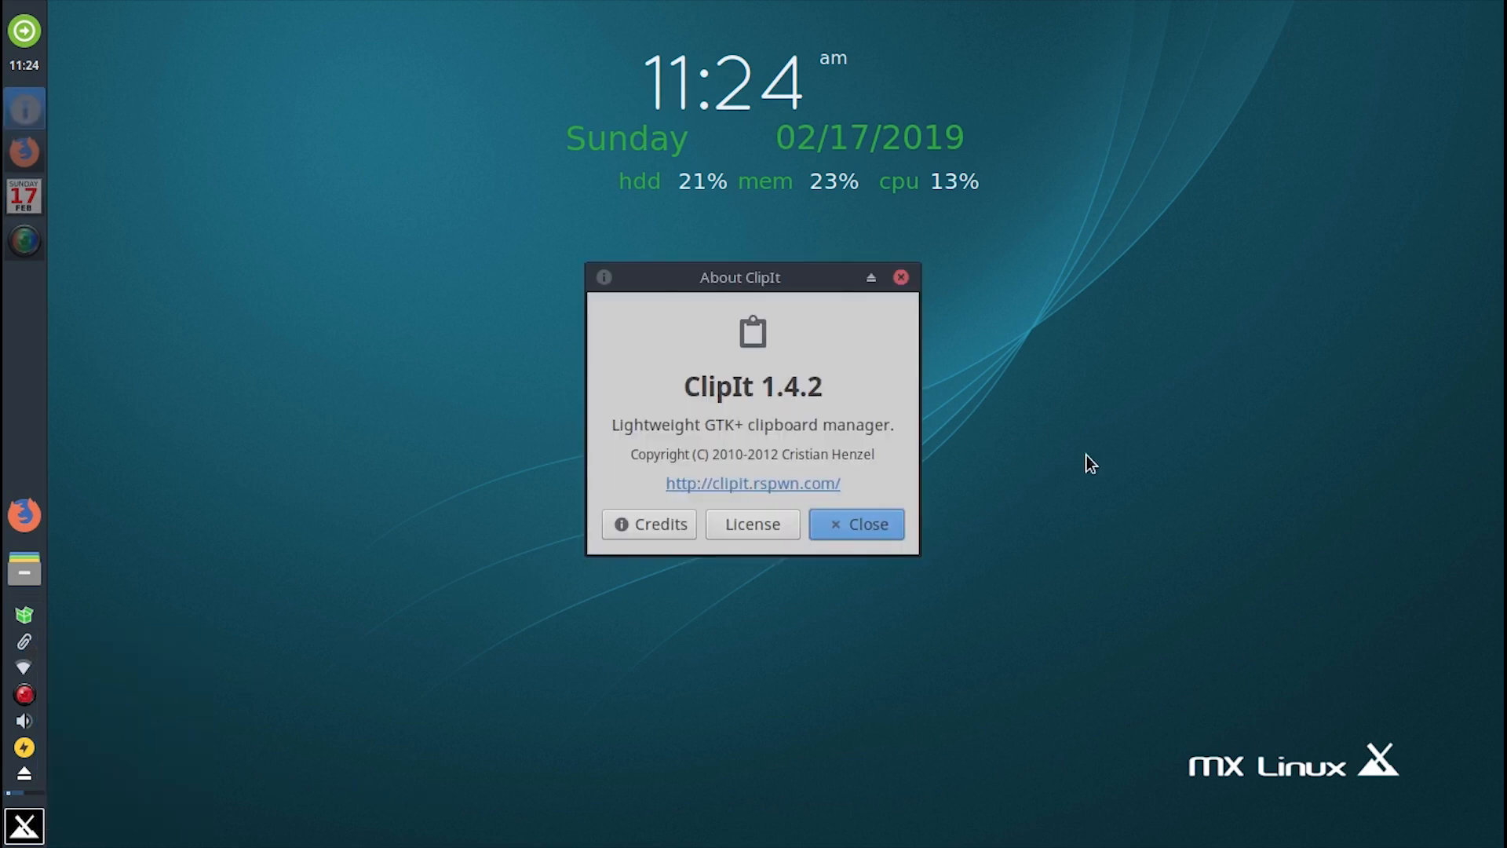
pyautogui.click(860, 530)
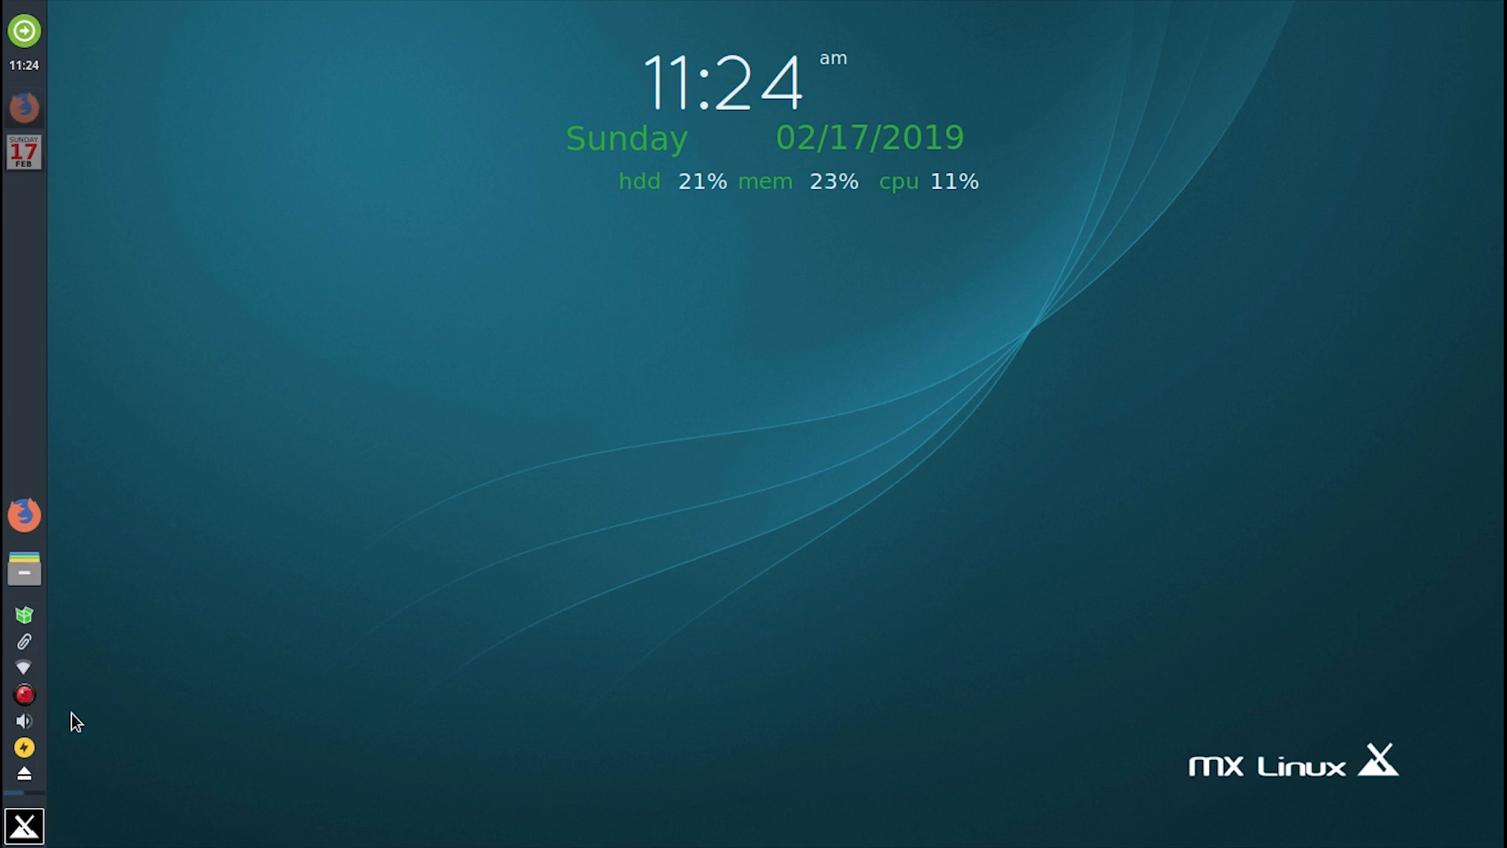
# Step: Open the audio mixer from the panel's volume control, view its Recording settings, and widen the window to show every section
pyautogui.click(29, 725)
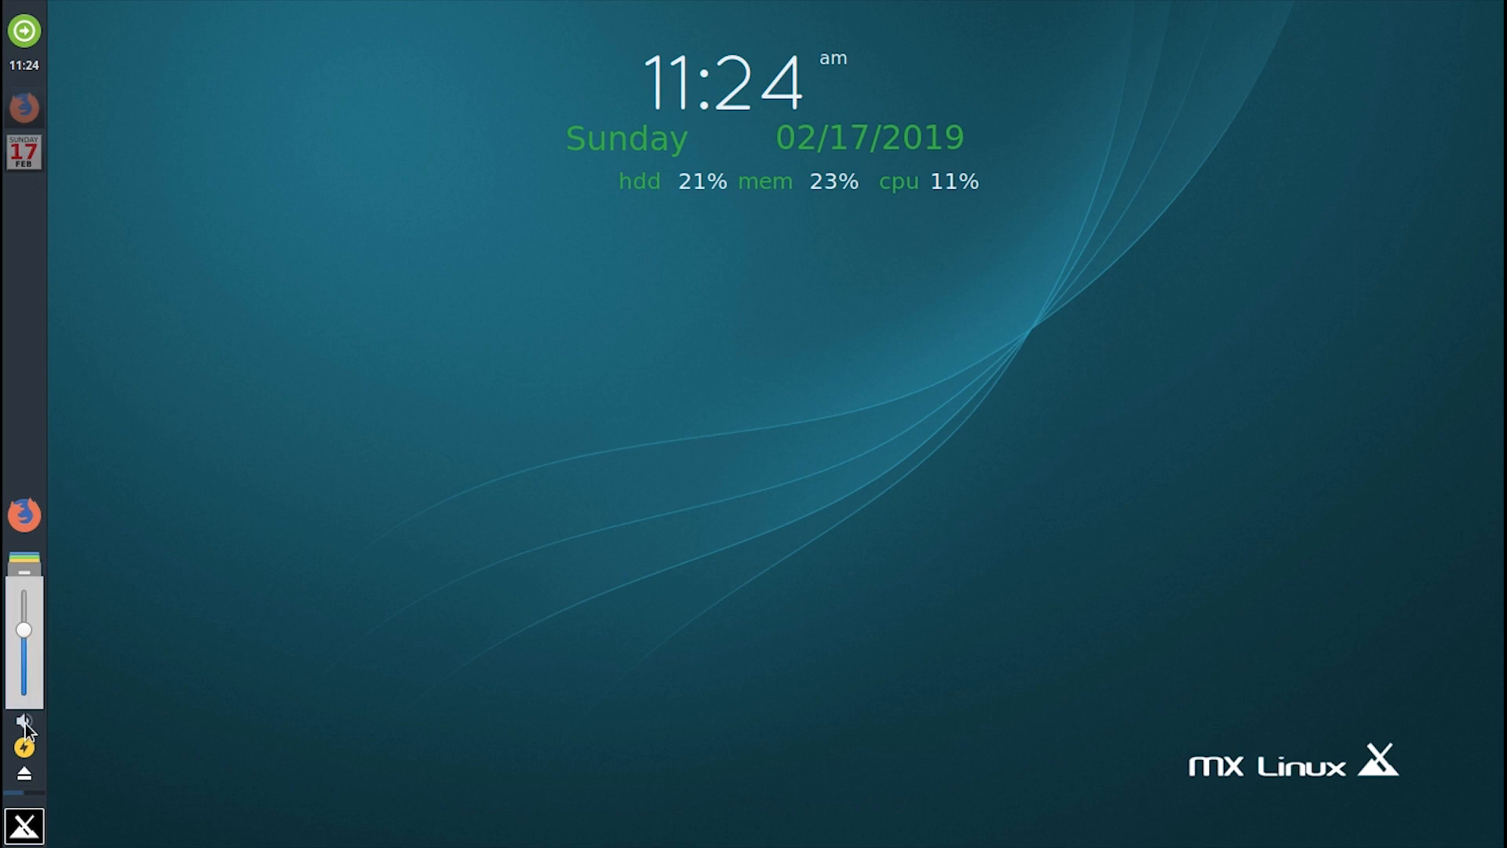
pyautogui.rightClick(26, 724)
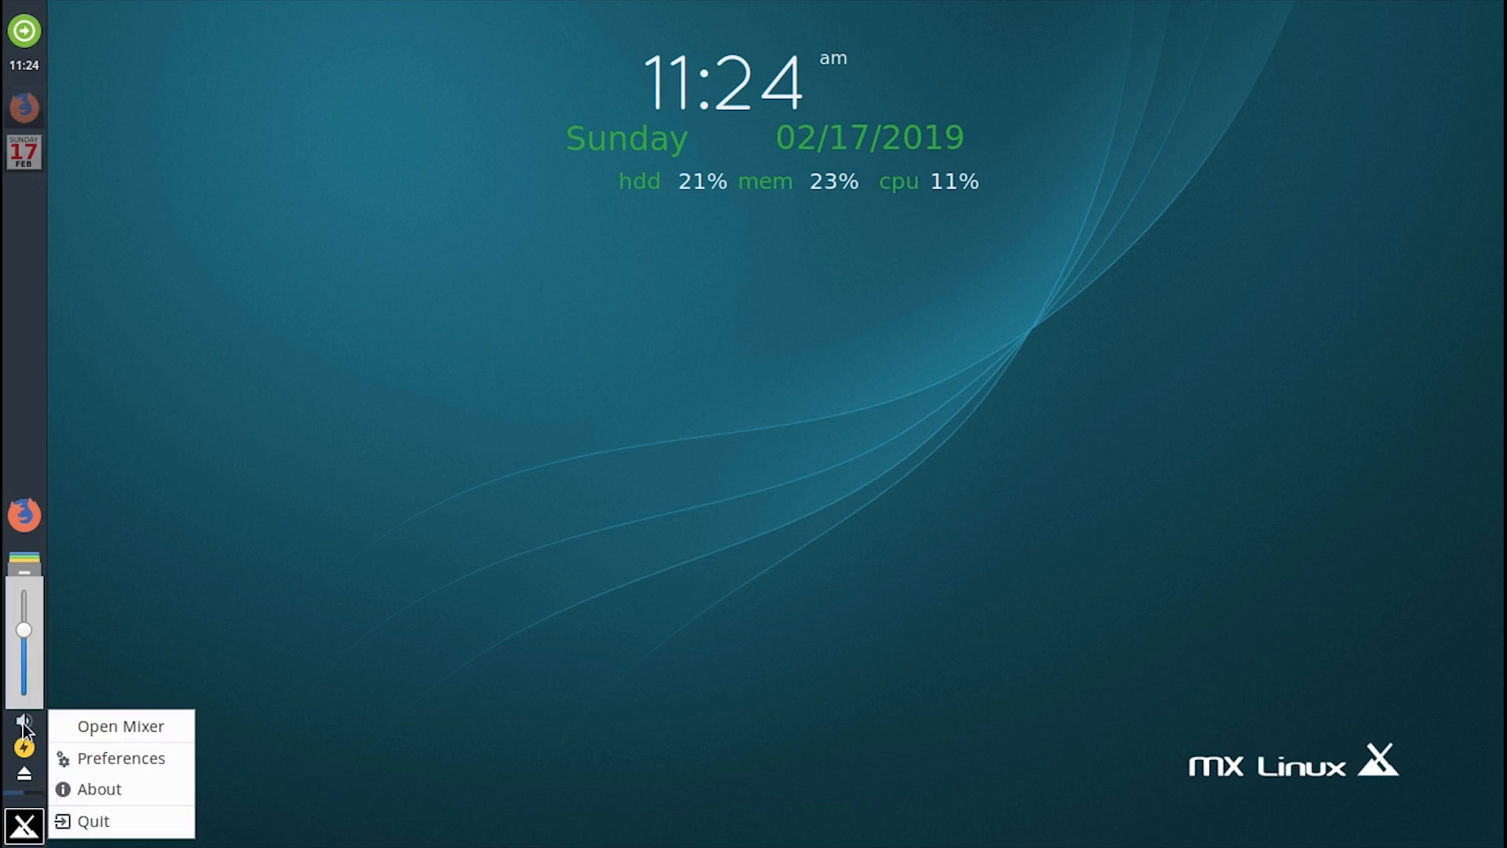
pyautogui.click(165, 730)
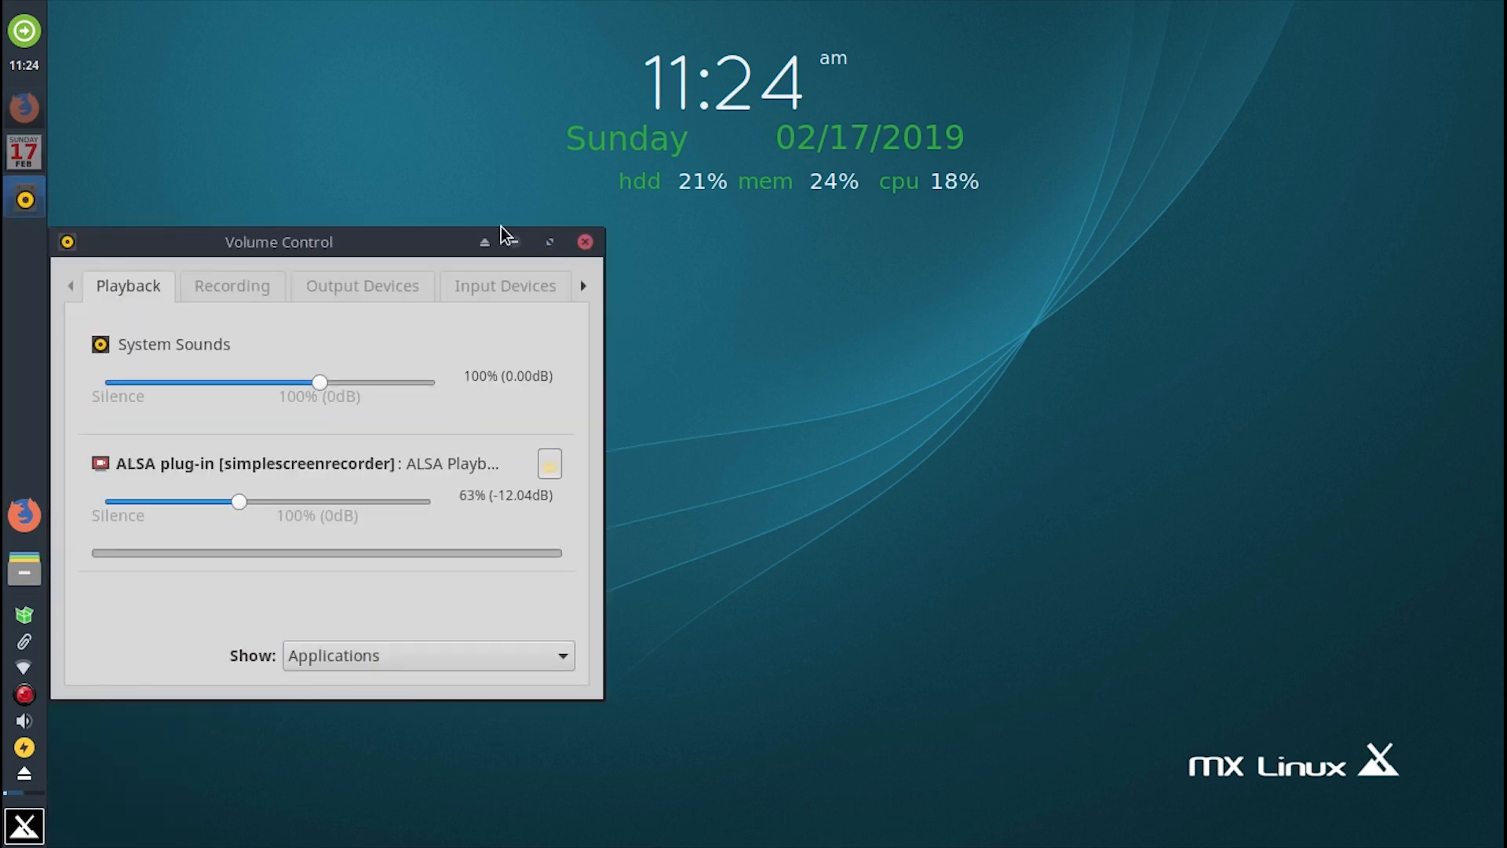
pyautogui.moveTo(398, 241); pyautogui.dragTo(734, 213)
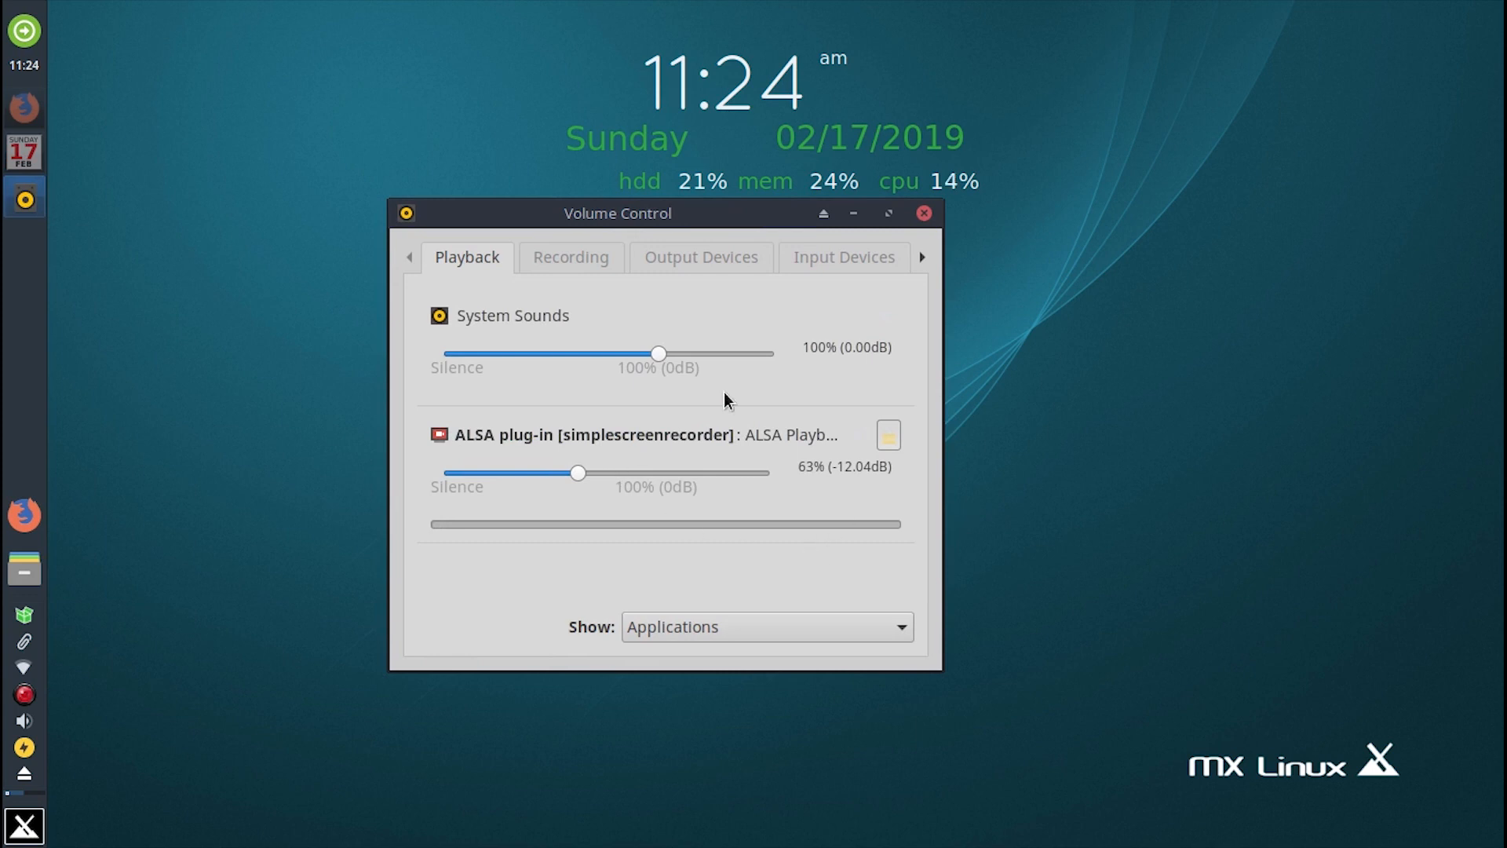
pyautogui.click(581, 259)
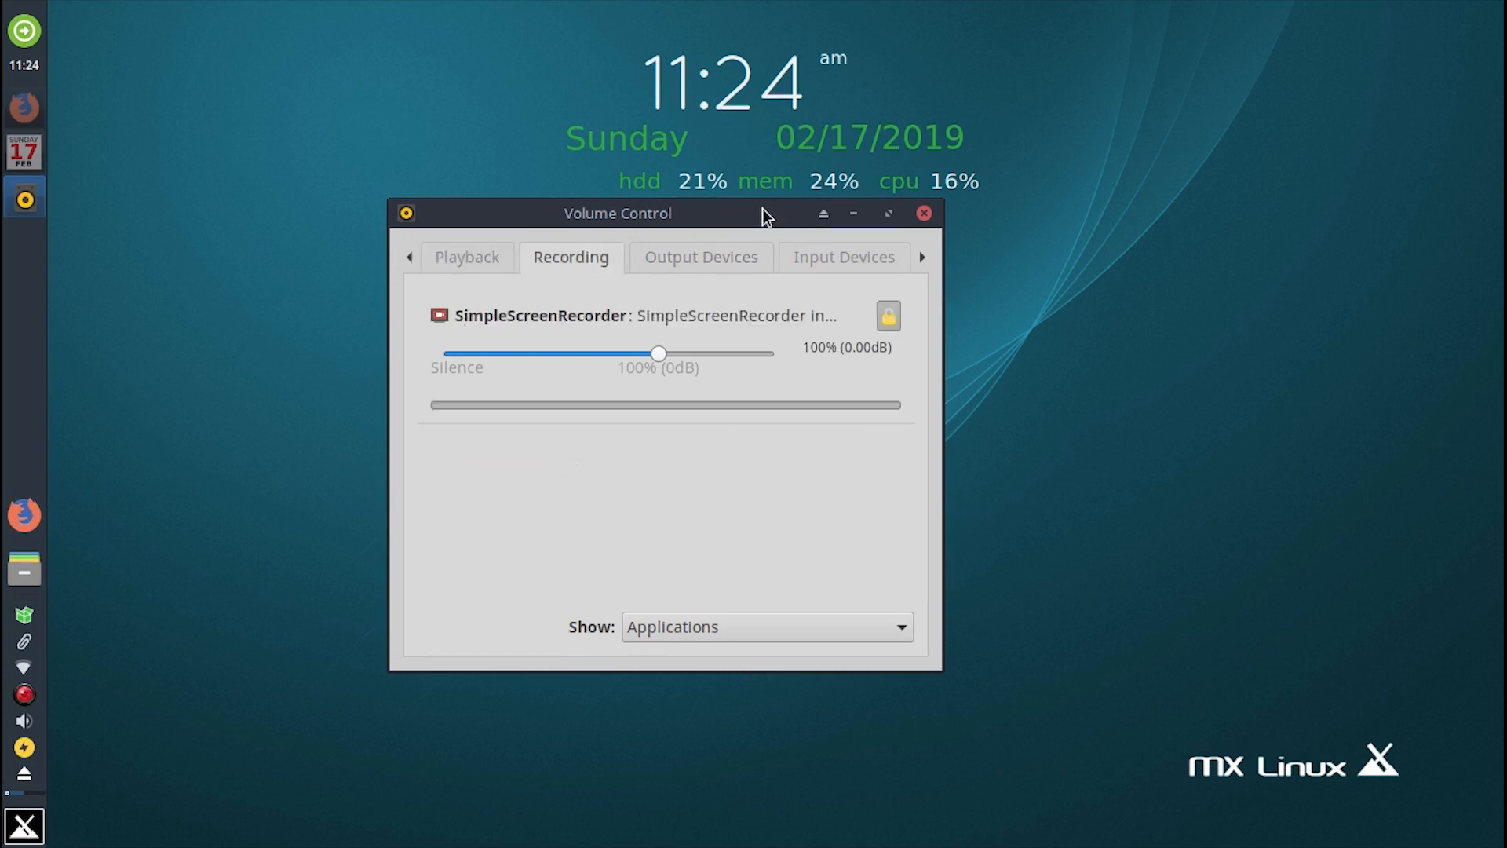
pyautogui.moveTo(766, 215); pyautogui.dragTo(707, 210)
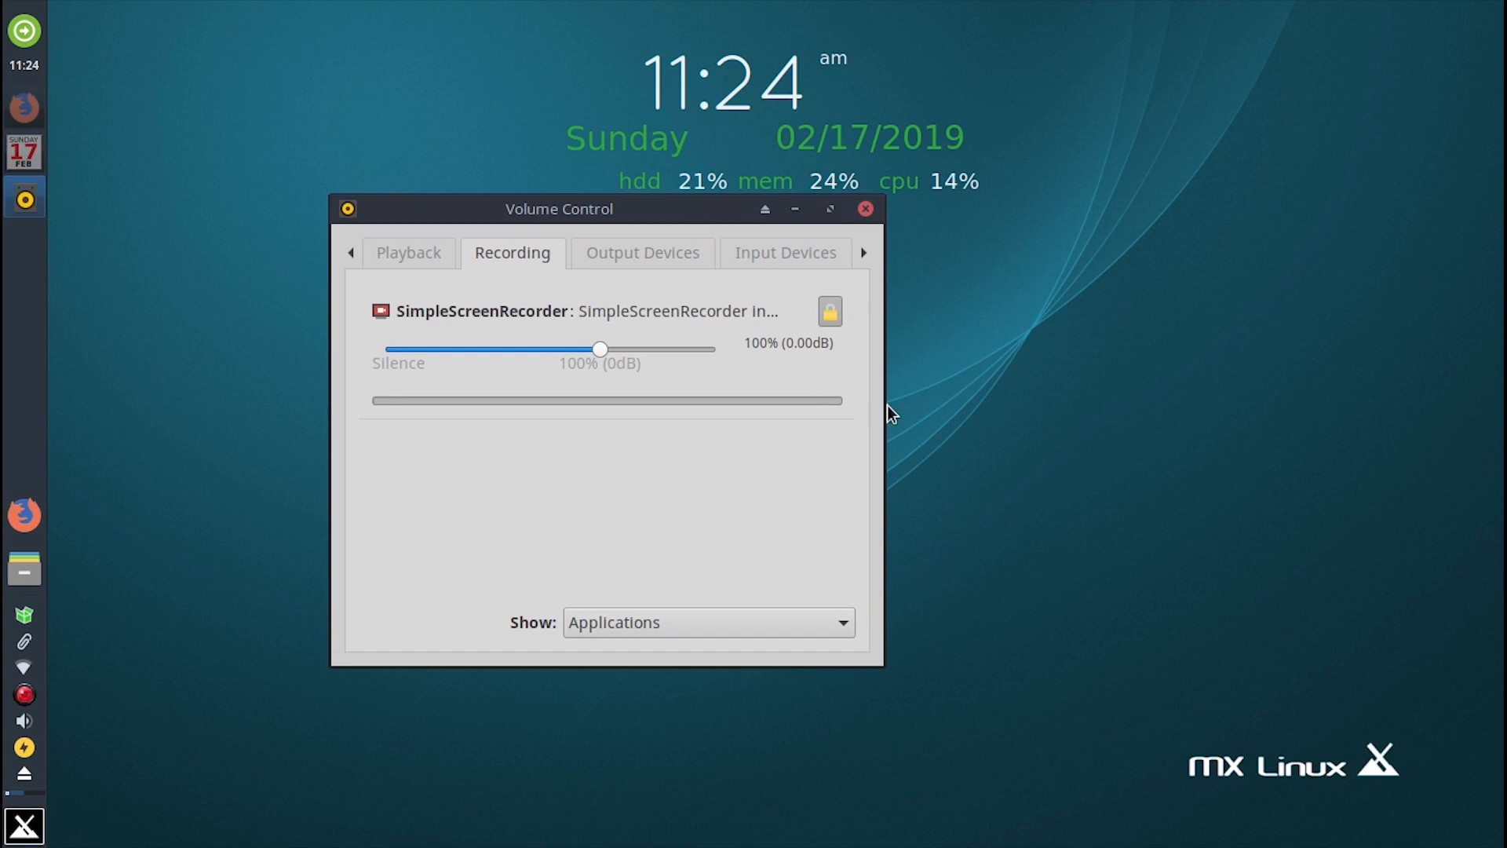
pyautogui.moveTo(875, 406); pyautogui.dragTo(1257, 377)
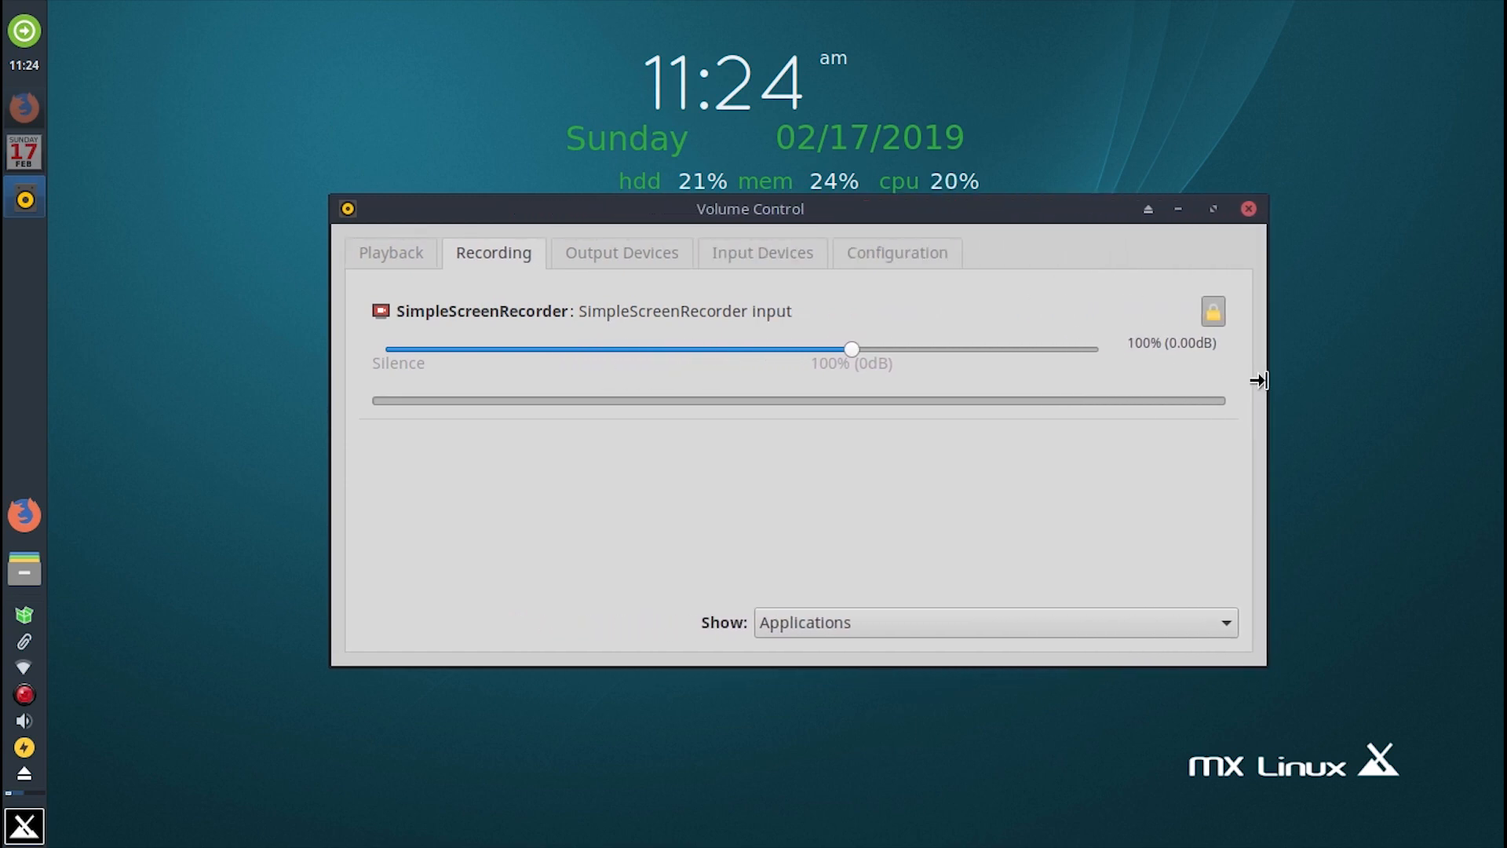
# Step: Look through the mixer's Configuration, Input Devices, Output Devices, Recording and Playback sections and close the mixer
pyautogui.click(893, 256)
pyautogui.click(770, 252)
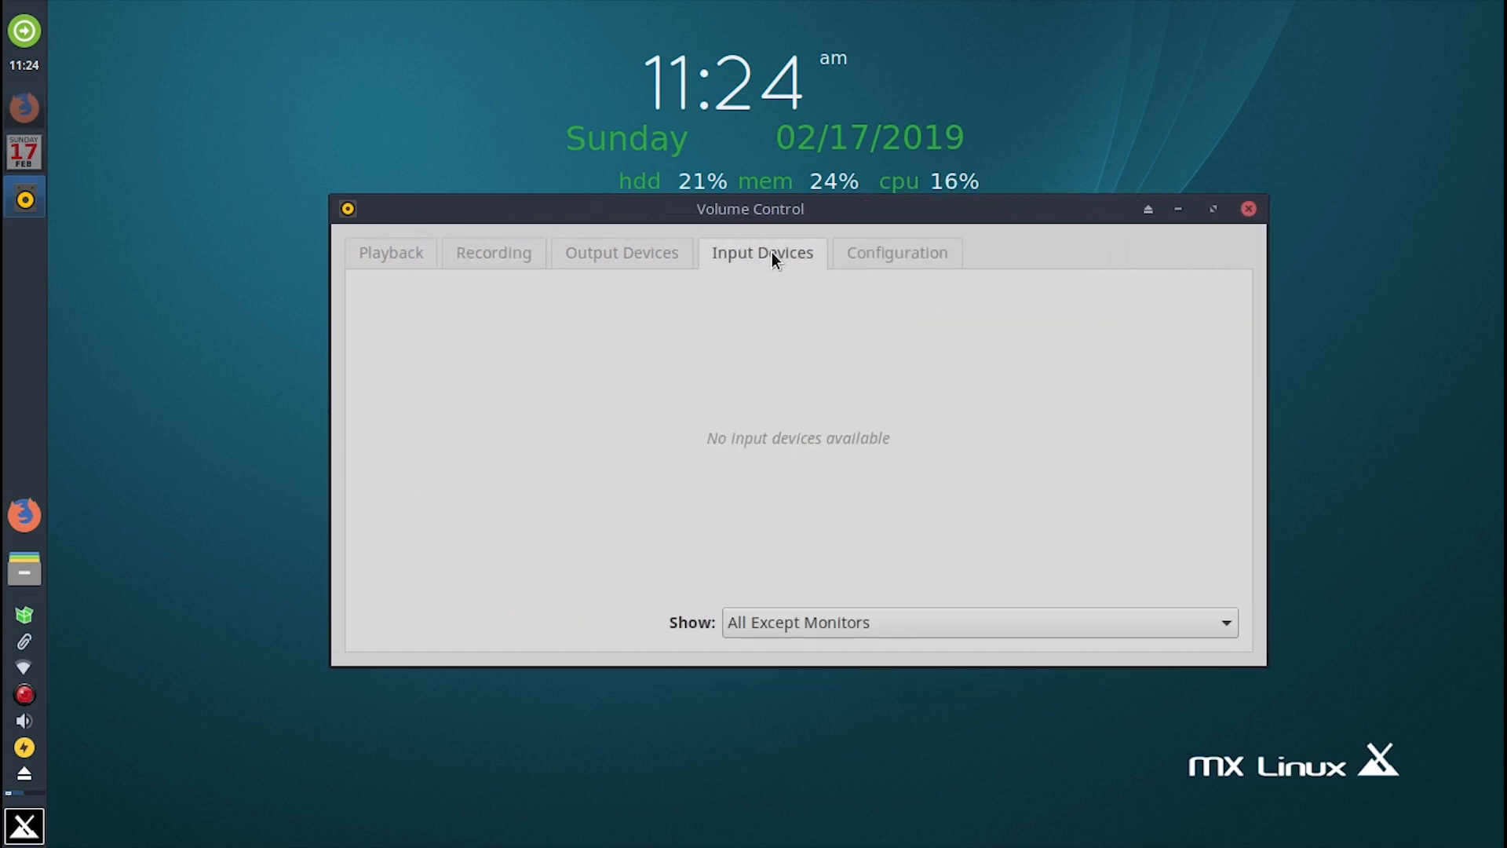
pyautogui.click(629, 256)
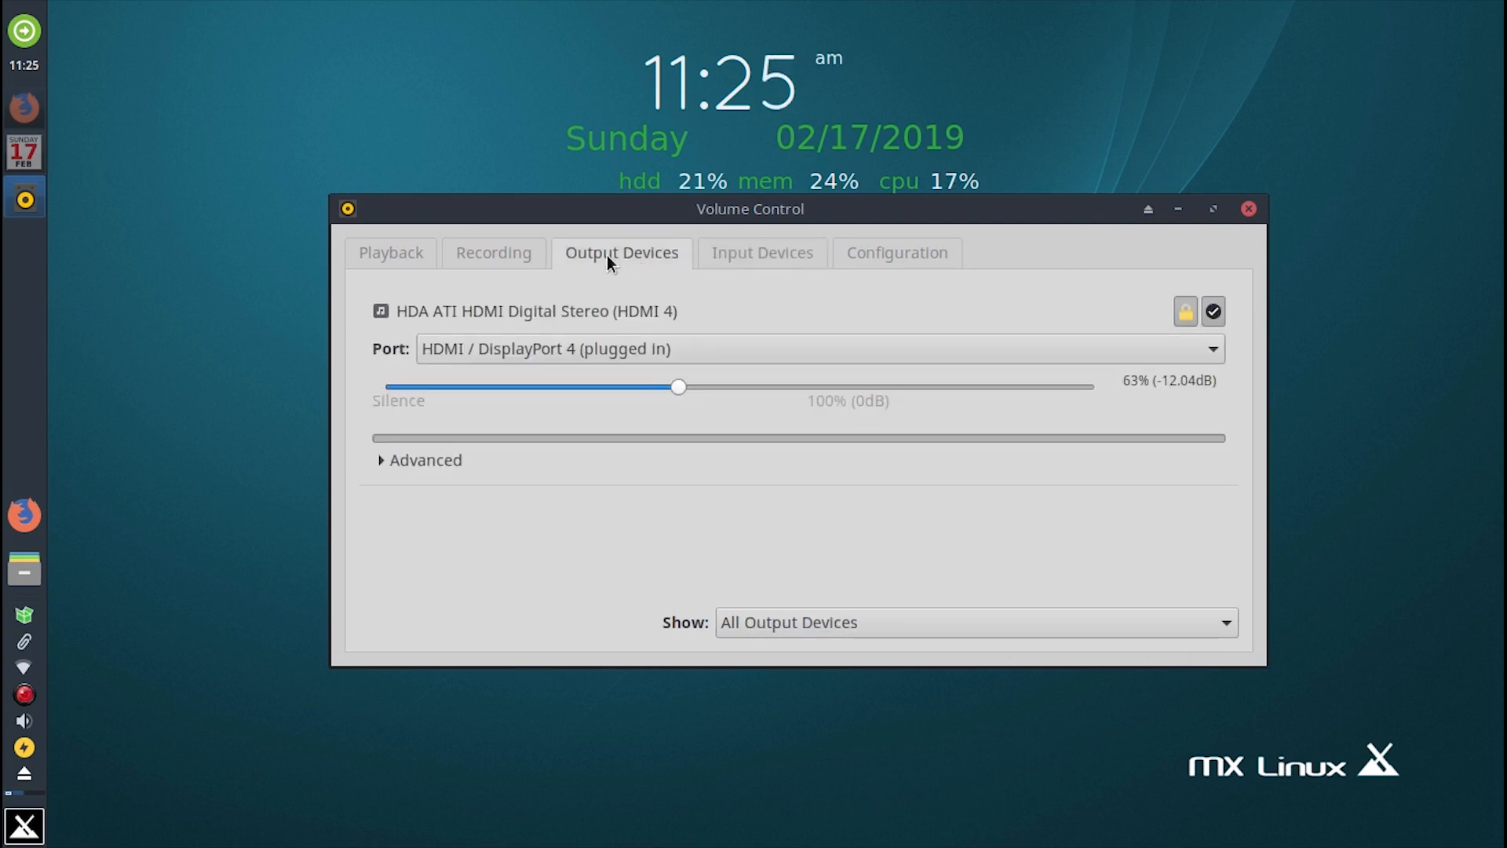
pyautogui.click(488, 252)
pyautogui.click(409, 244)
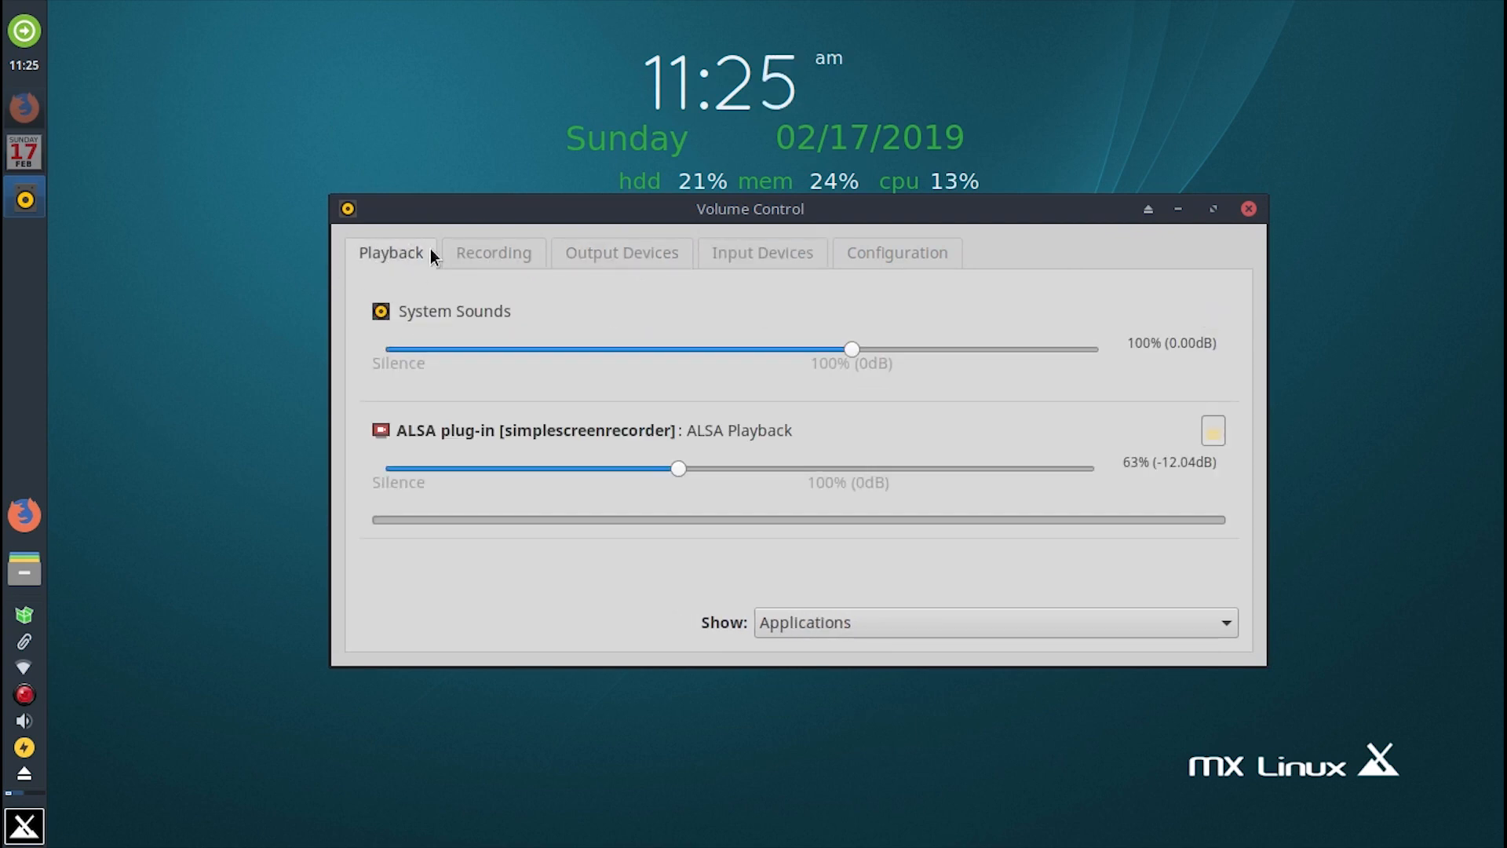
pyautogui.click(496, 245)
pyautogui.click(645, 255)
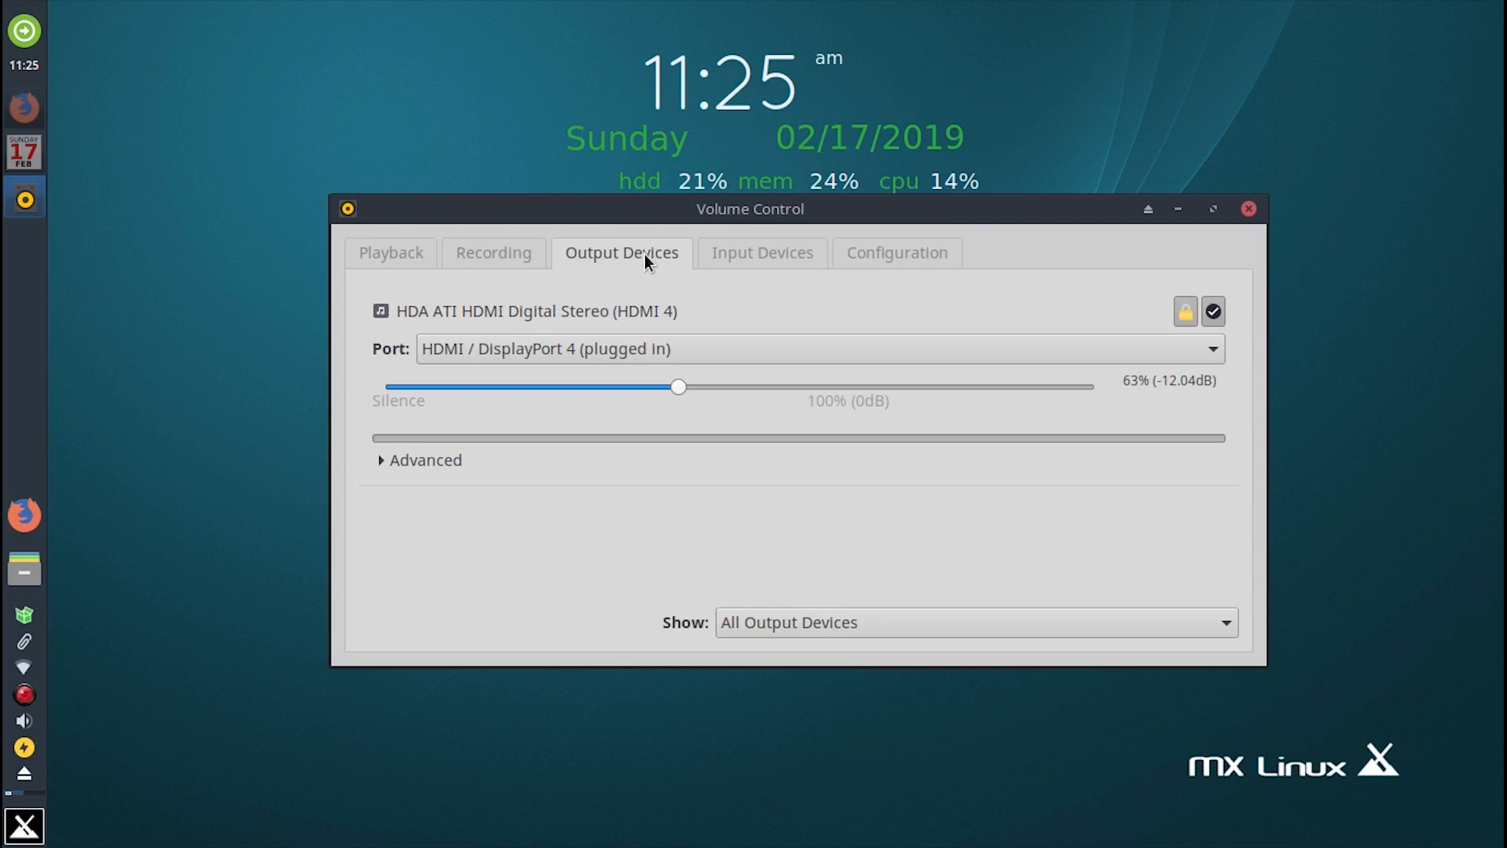
pyautogui.click(733, 251)
pyautogui.click(878, 245)
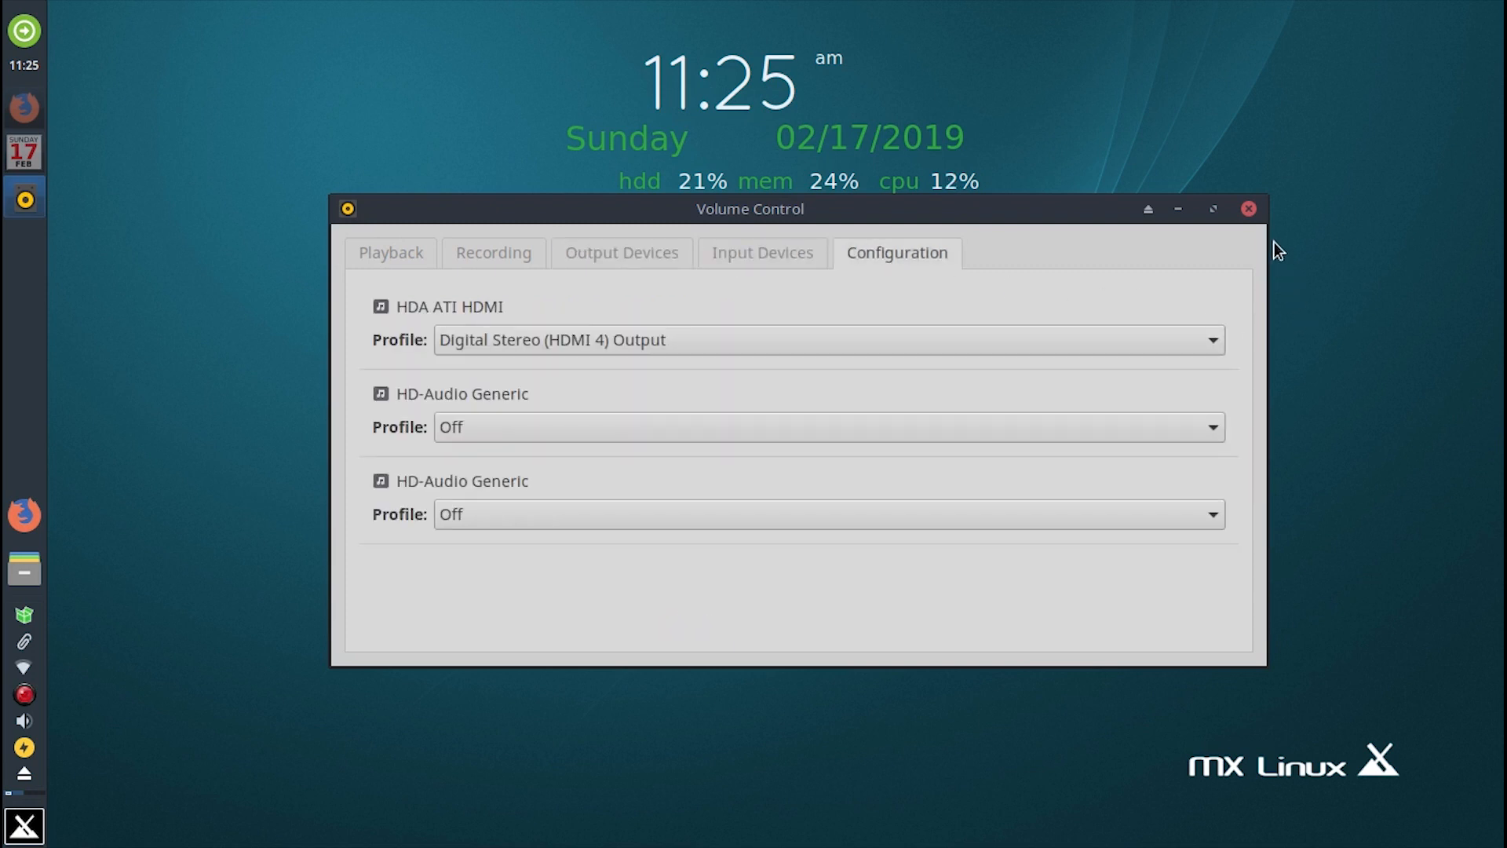
pyautogui.click(1249, 209)
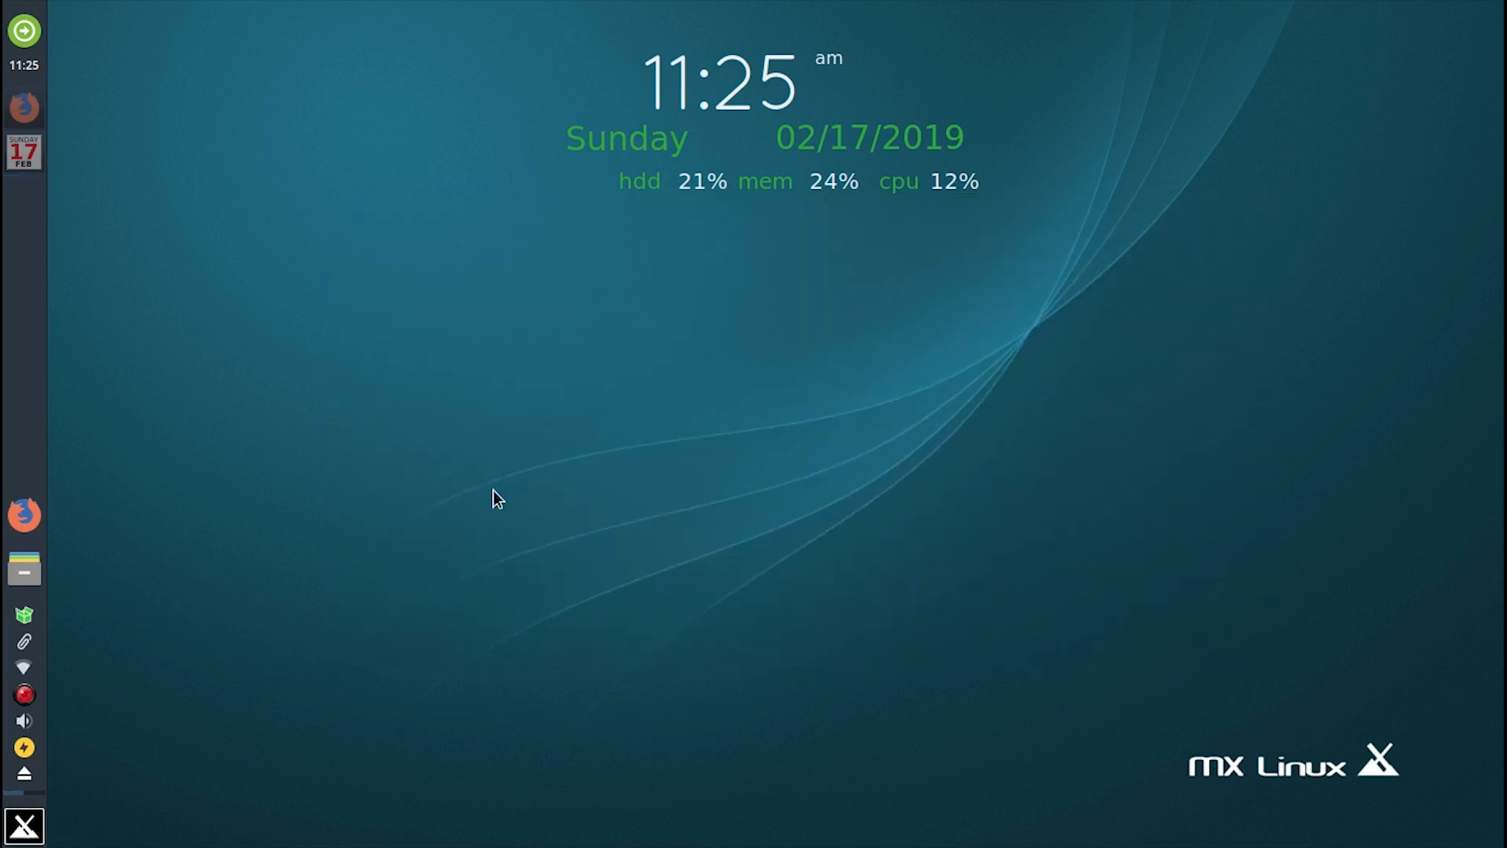
# Step: Lower the display brightness slightly and turn on Presentation mode in the power manager's panel popup
pyautogui.click(27, 748)
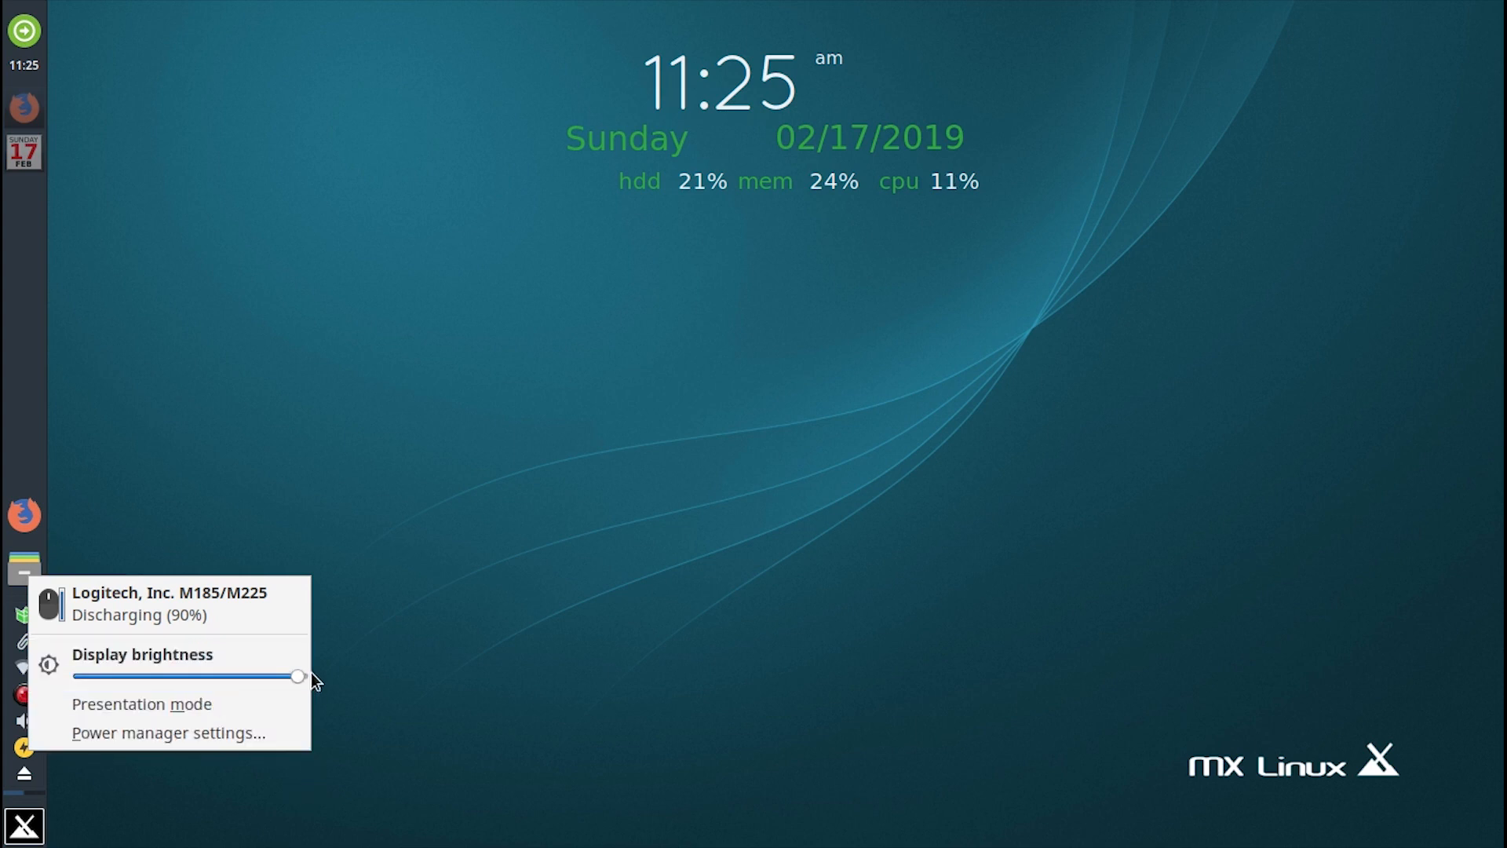
pyautogui.moveTo(299, 678); pyautogui.dragTo(259, 689)
pyautogui.click(289, 694)
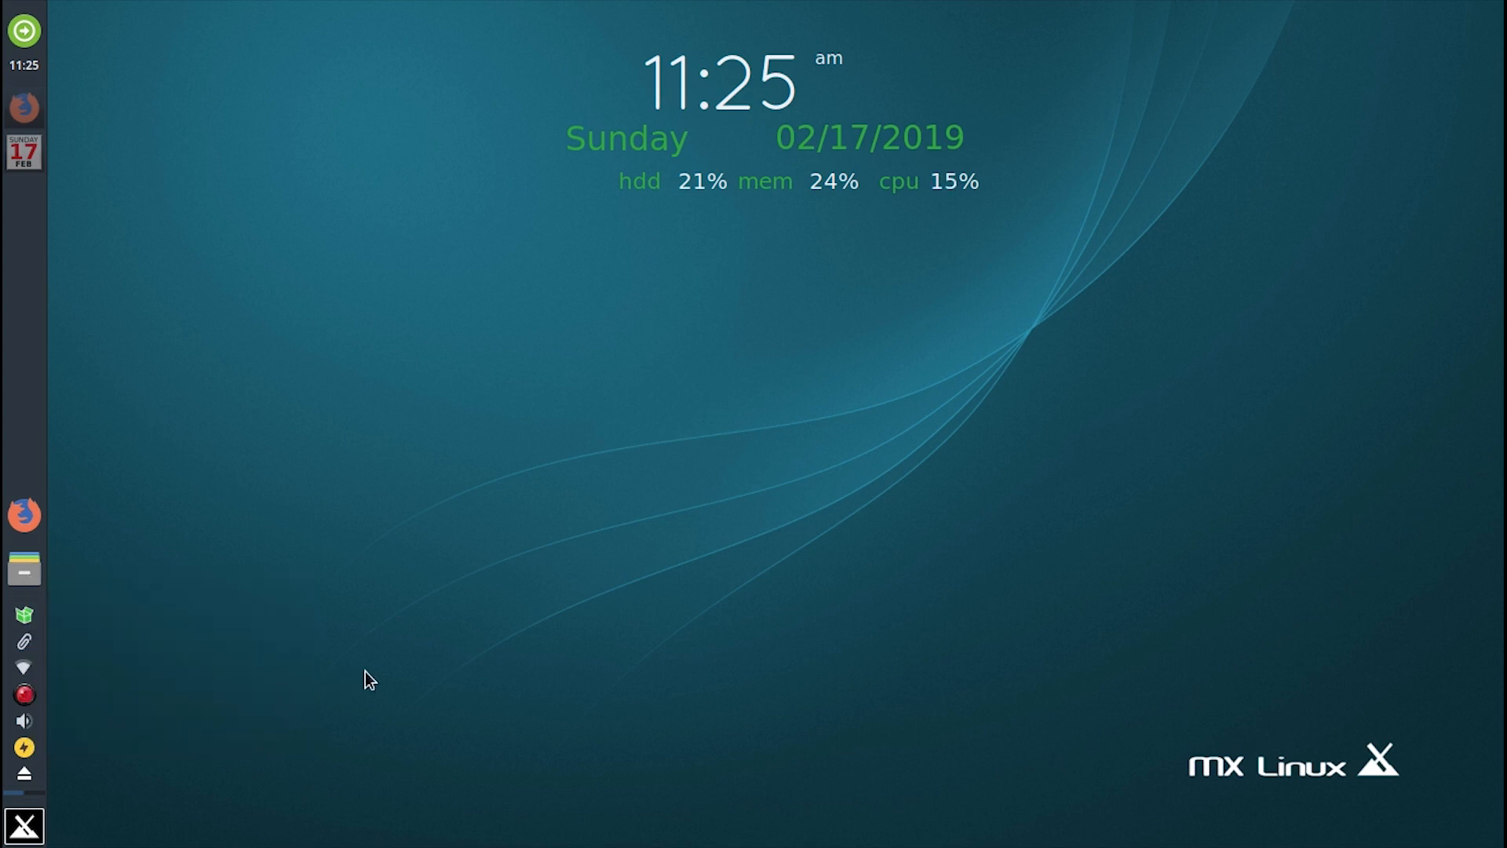
# Step: Review the General, System, Display, Security and Devices sections of the power manager settings and close the window
pyautogui.click(26, 745)
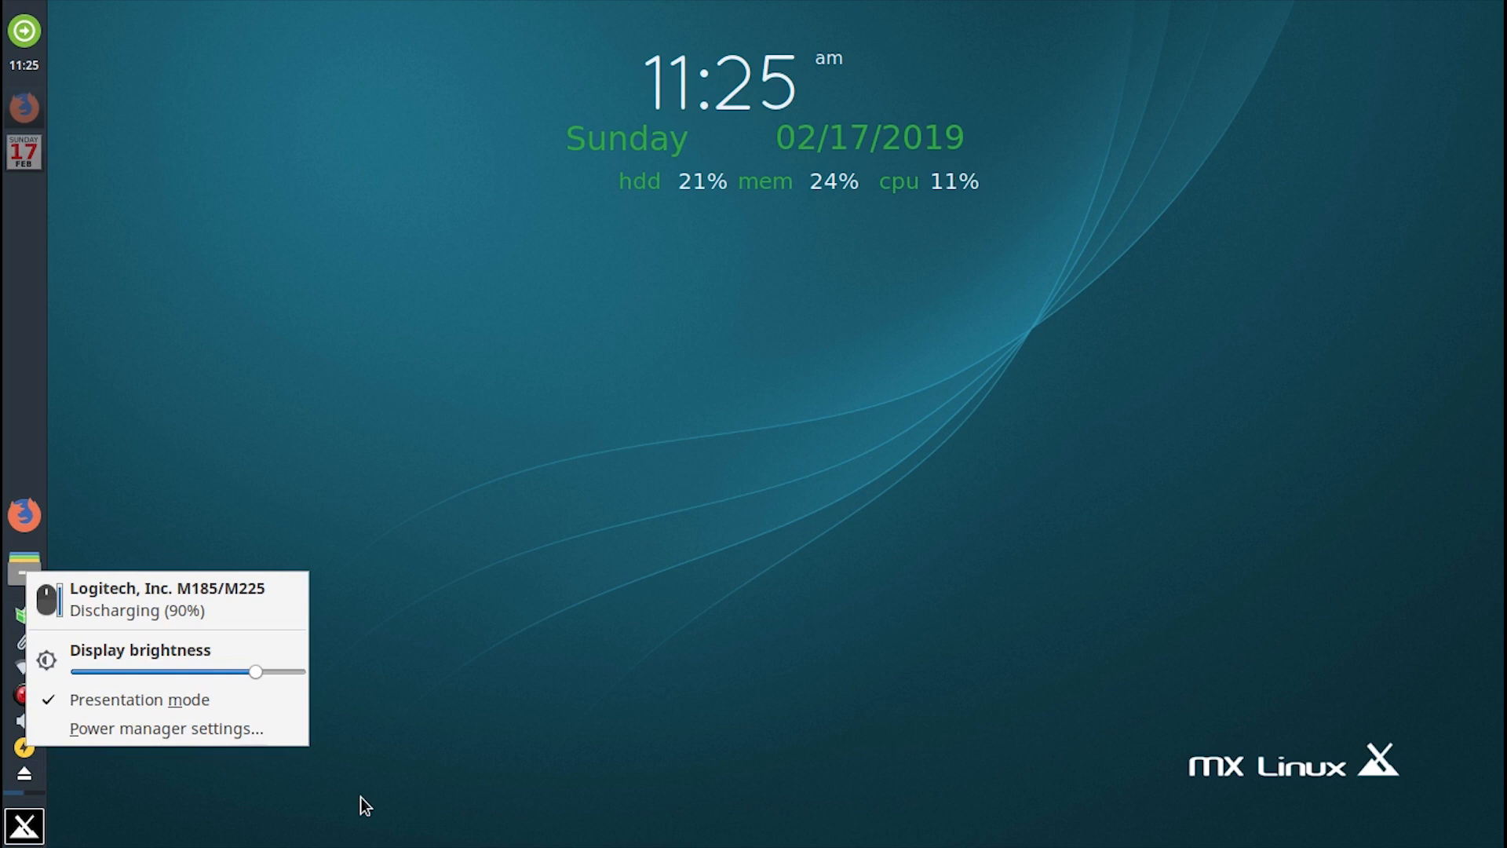
pyautogui.click(256, 732)
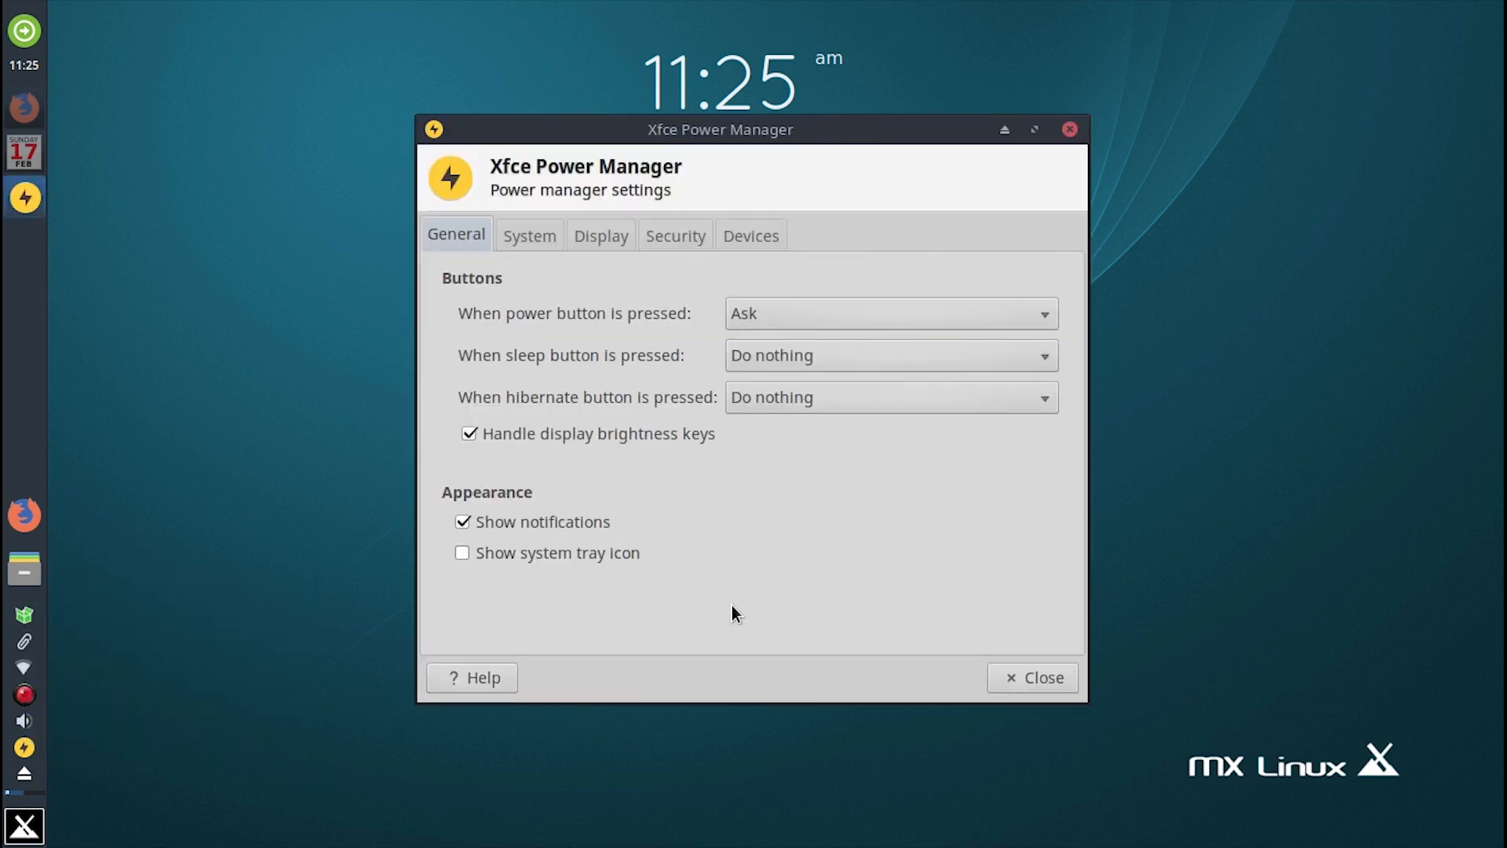
pyautogui.click(527, 236)
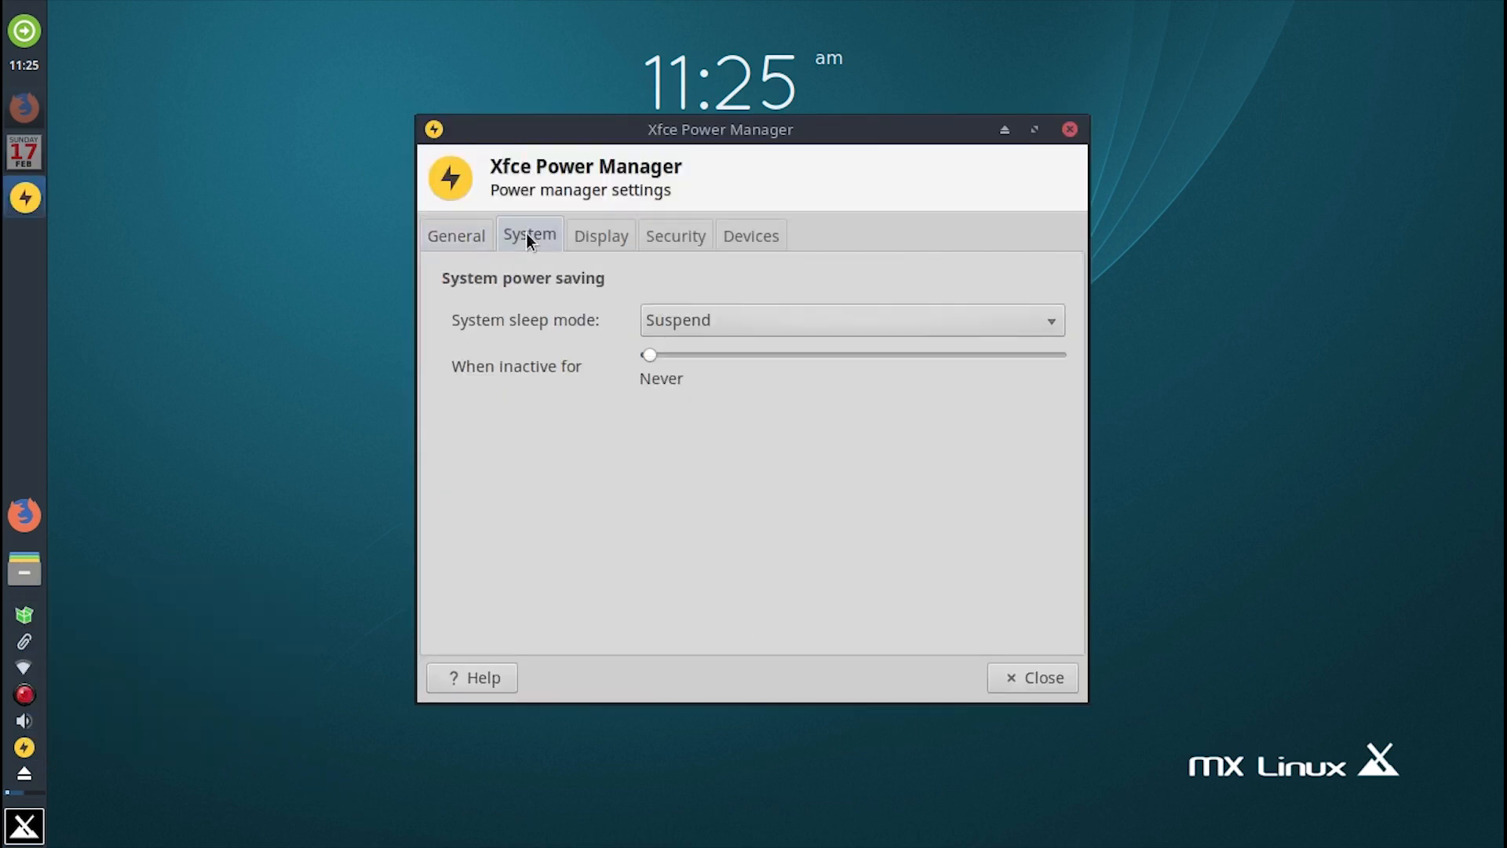
pyautogui.click(608, 239)
pyautogui.click(671, 241)
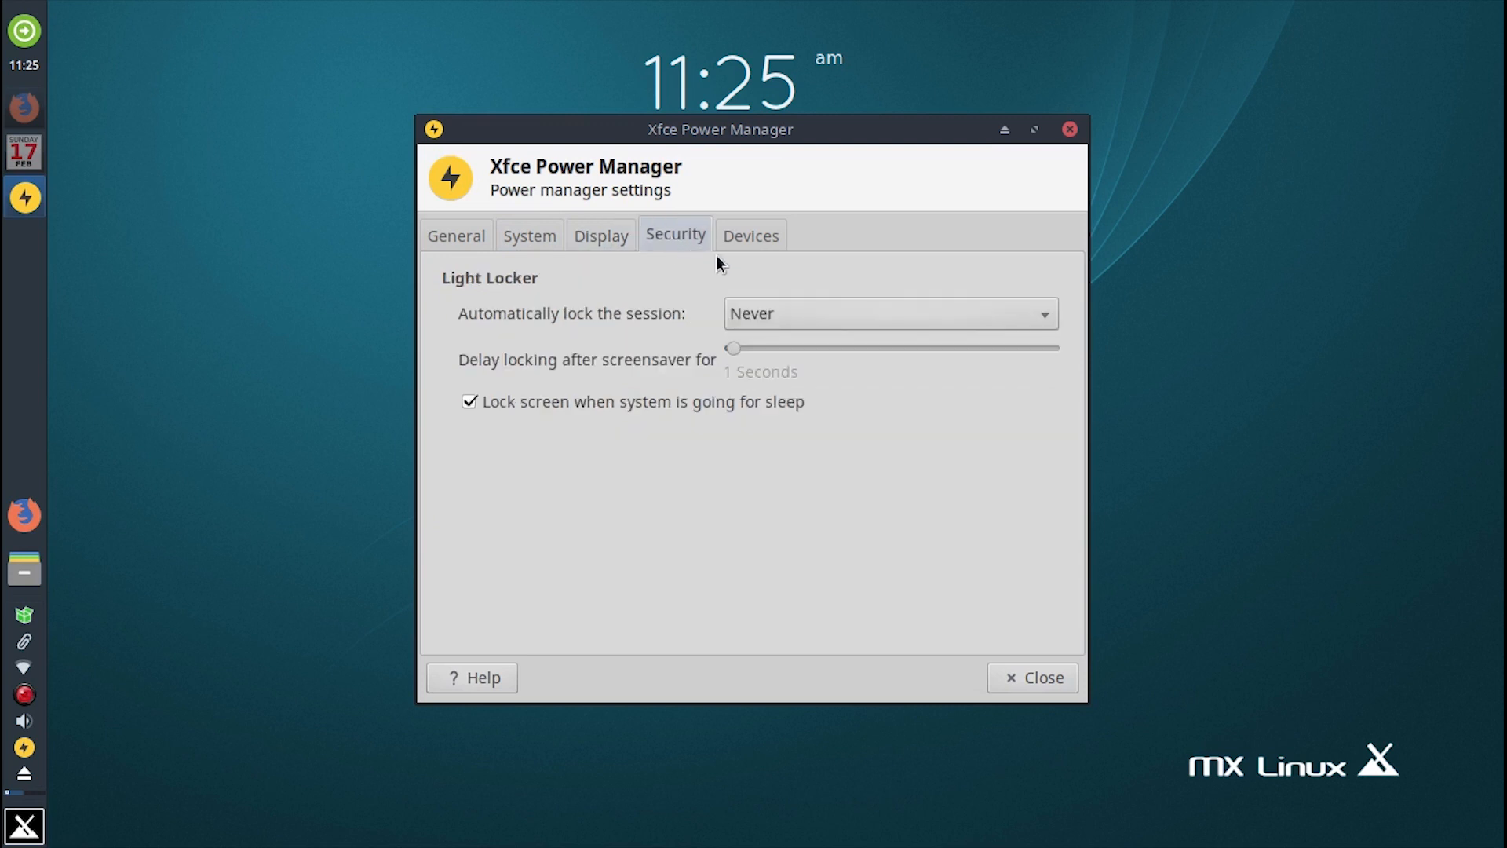
pyautogui.click(775, 237)
pyautogui.click(520, 234)
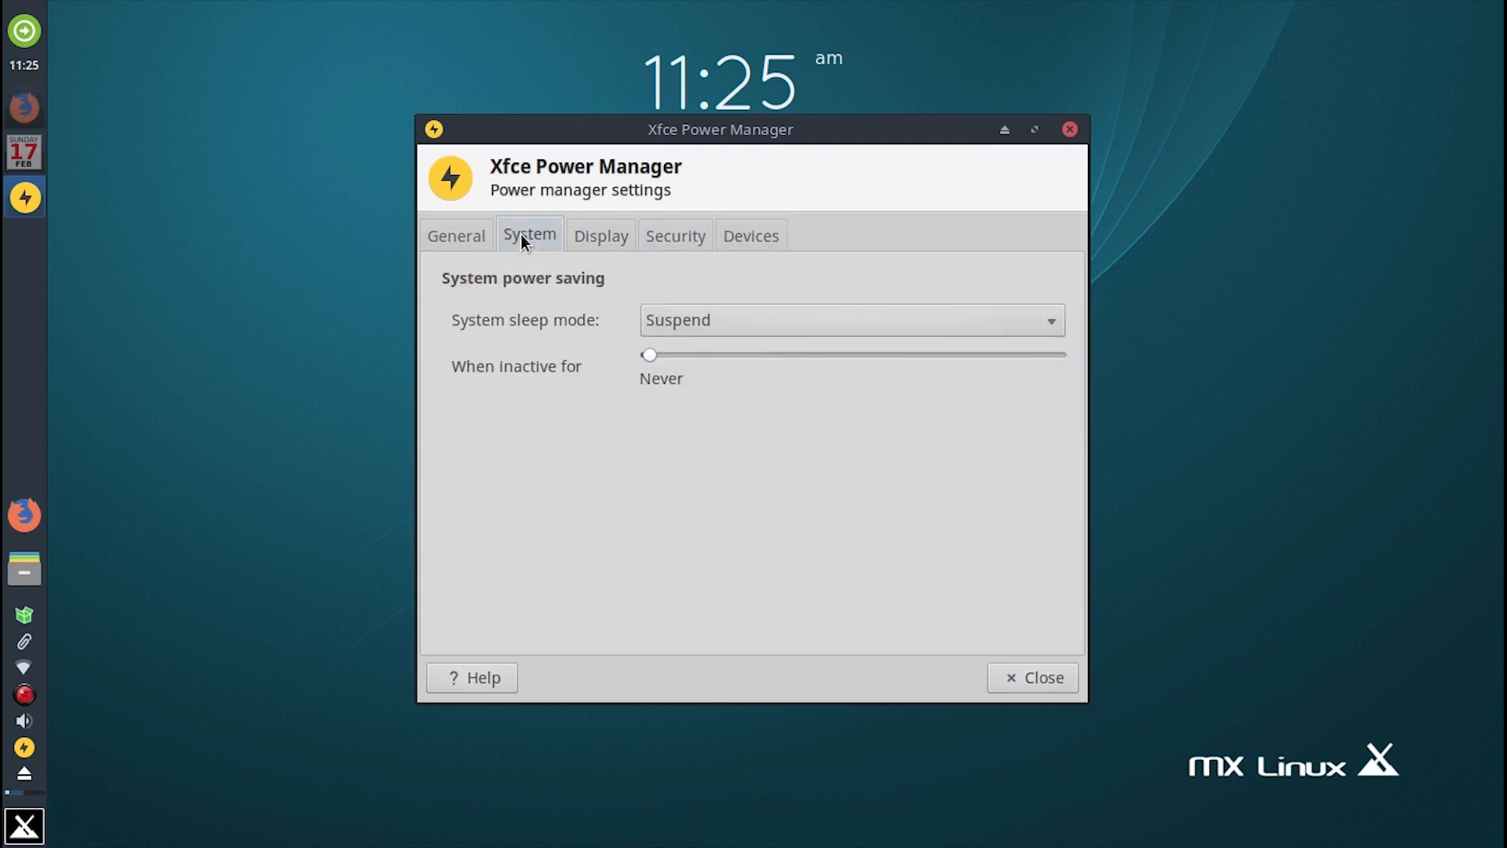
pyautogui.click(452, 232)
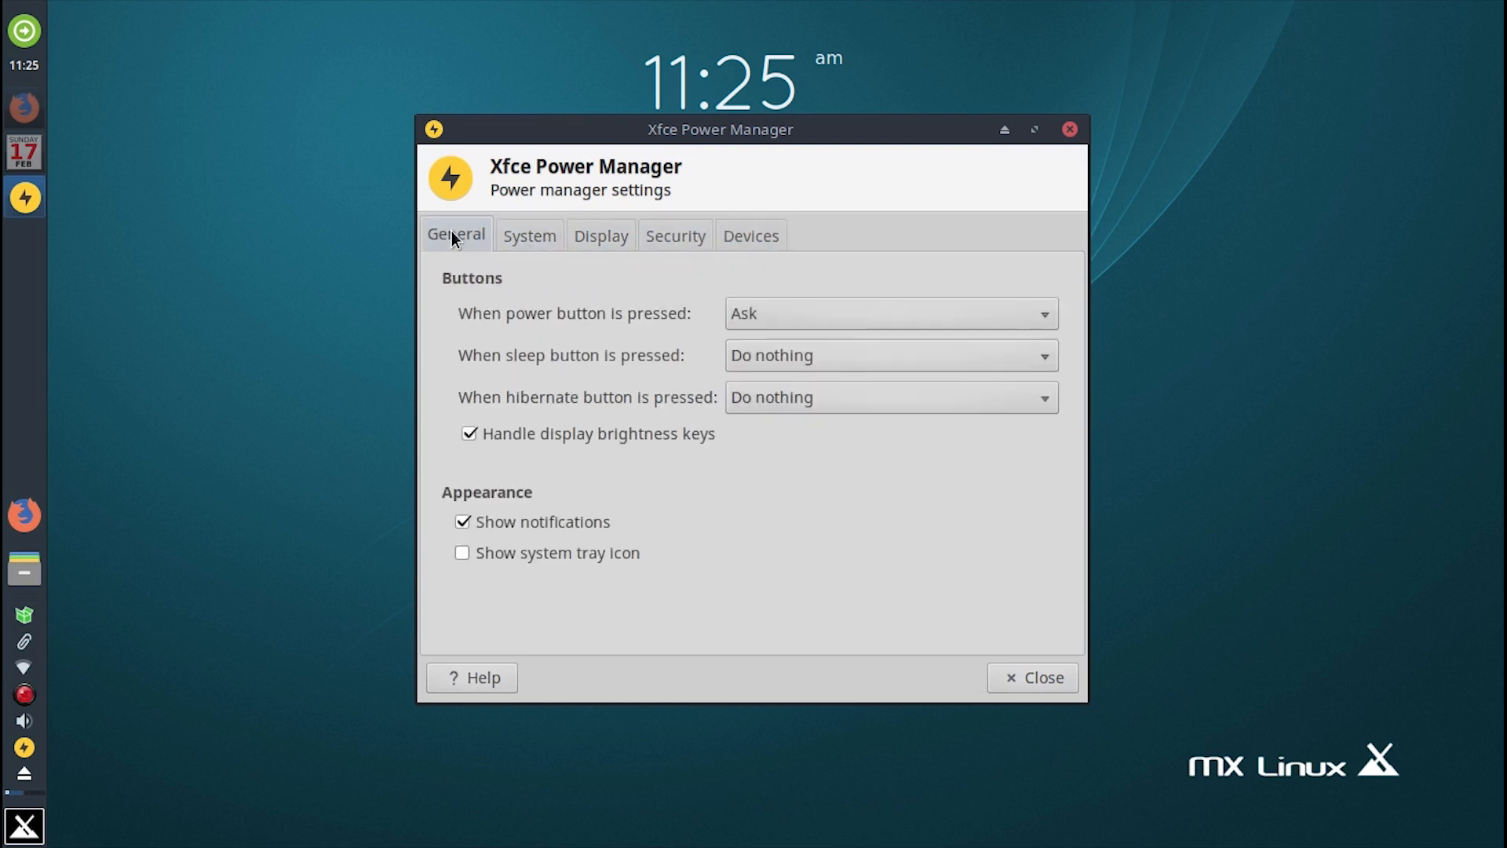
pyautogui.click(1071, 128)
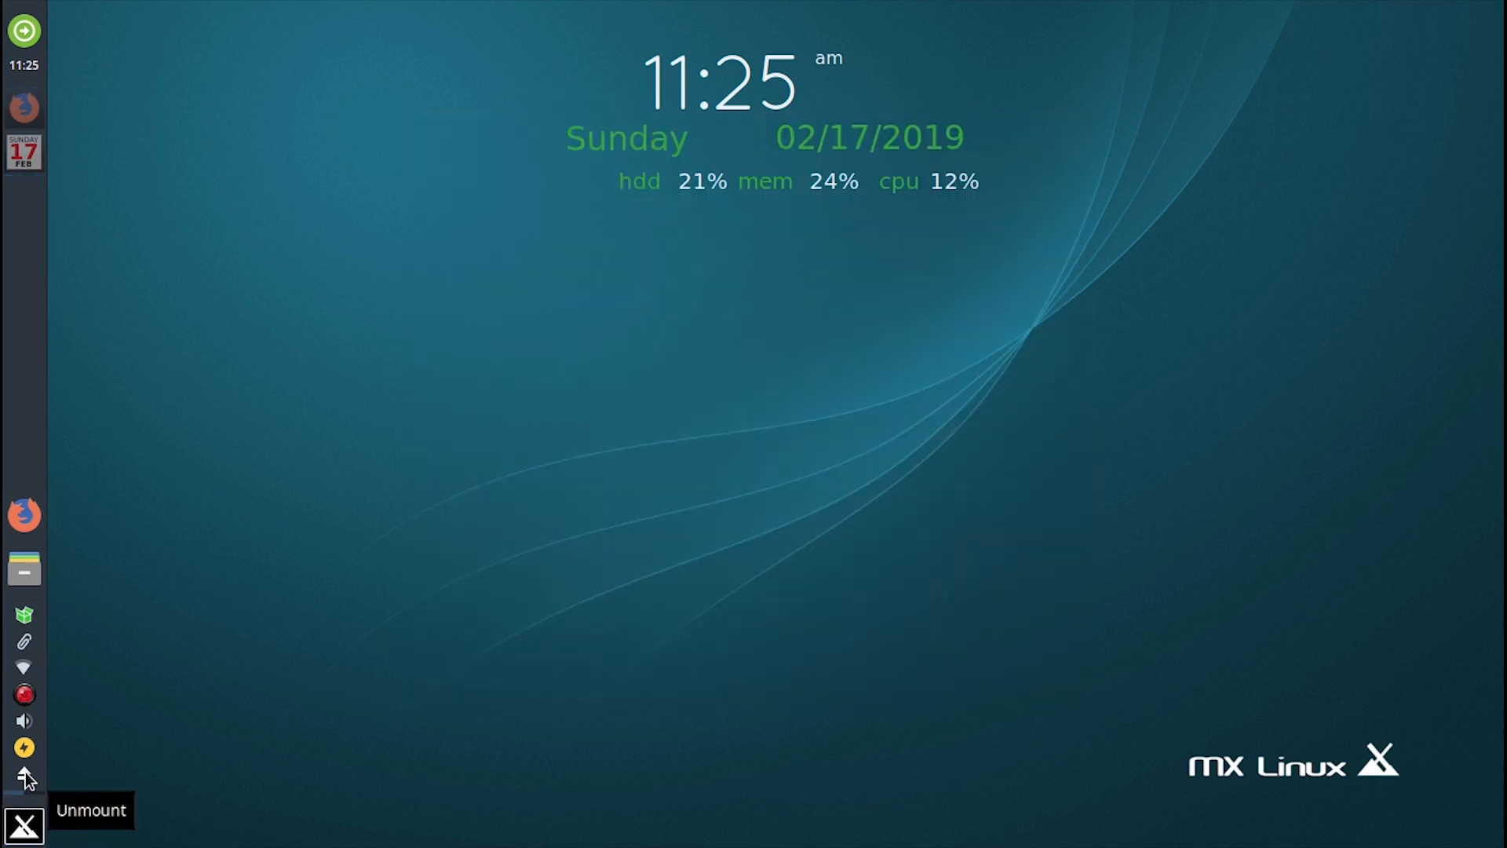
# Step: Open the application menu and view its Settings, Favorites and All listings
pyautogui.click(24, 826)
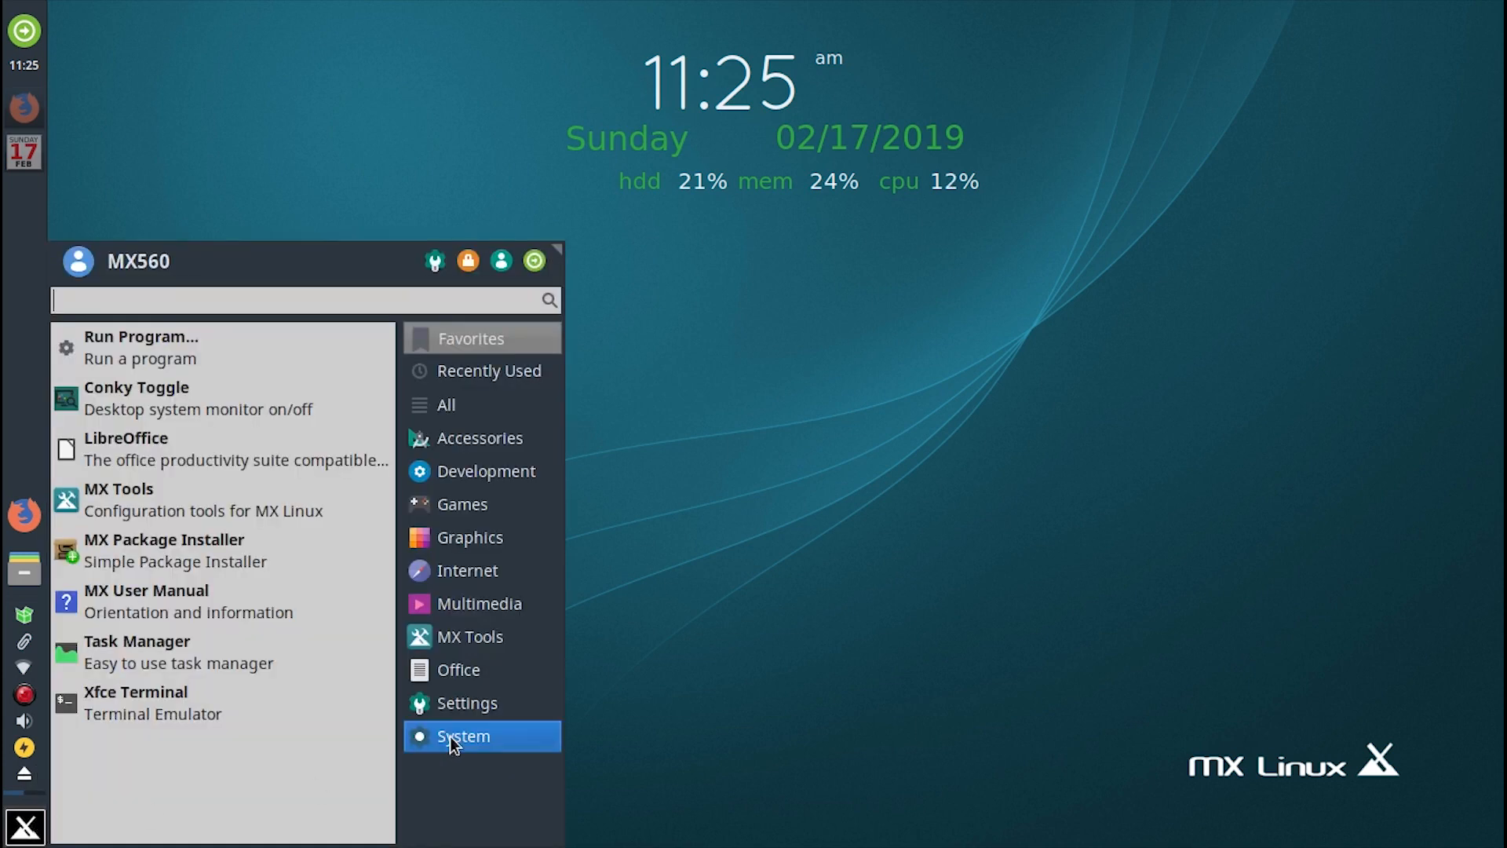
pyautogui.click(467, 703)
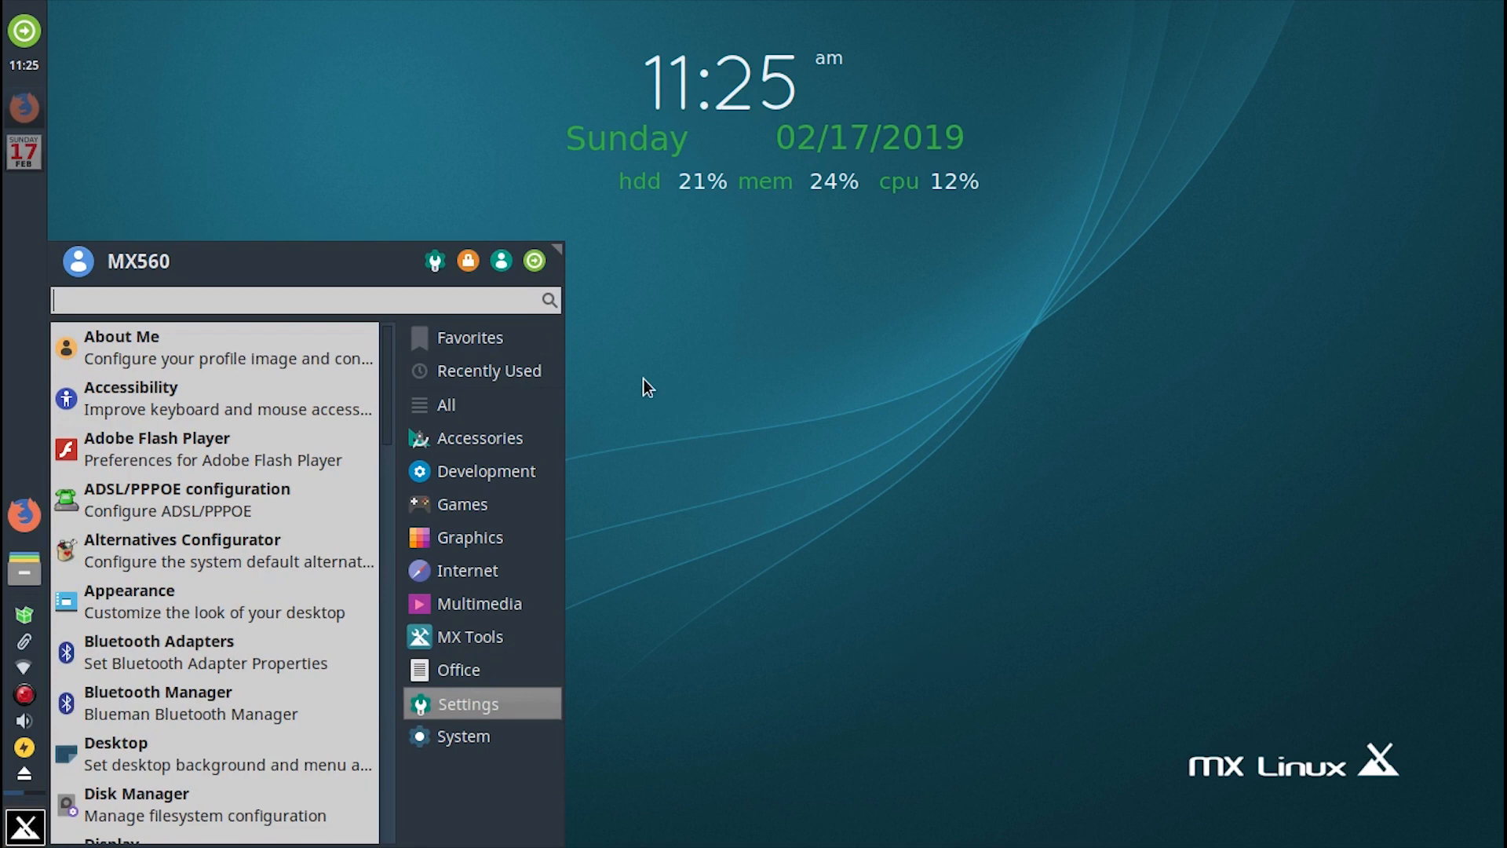
pyautogui.click(463, 336)
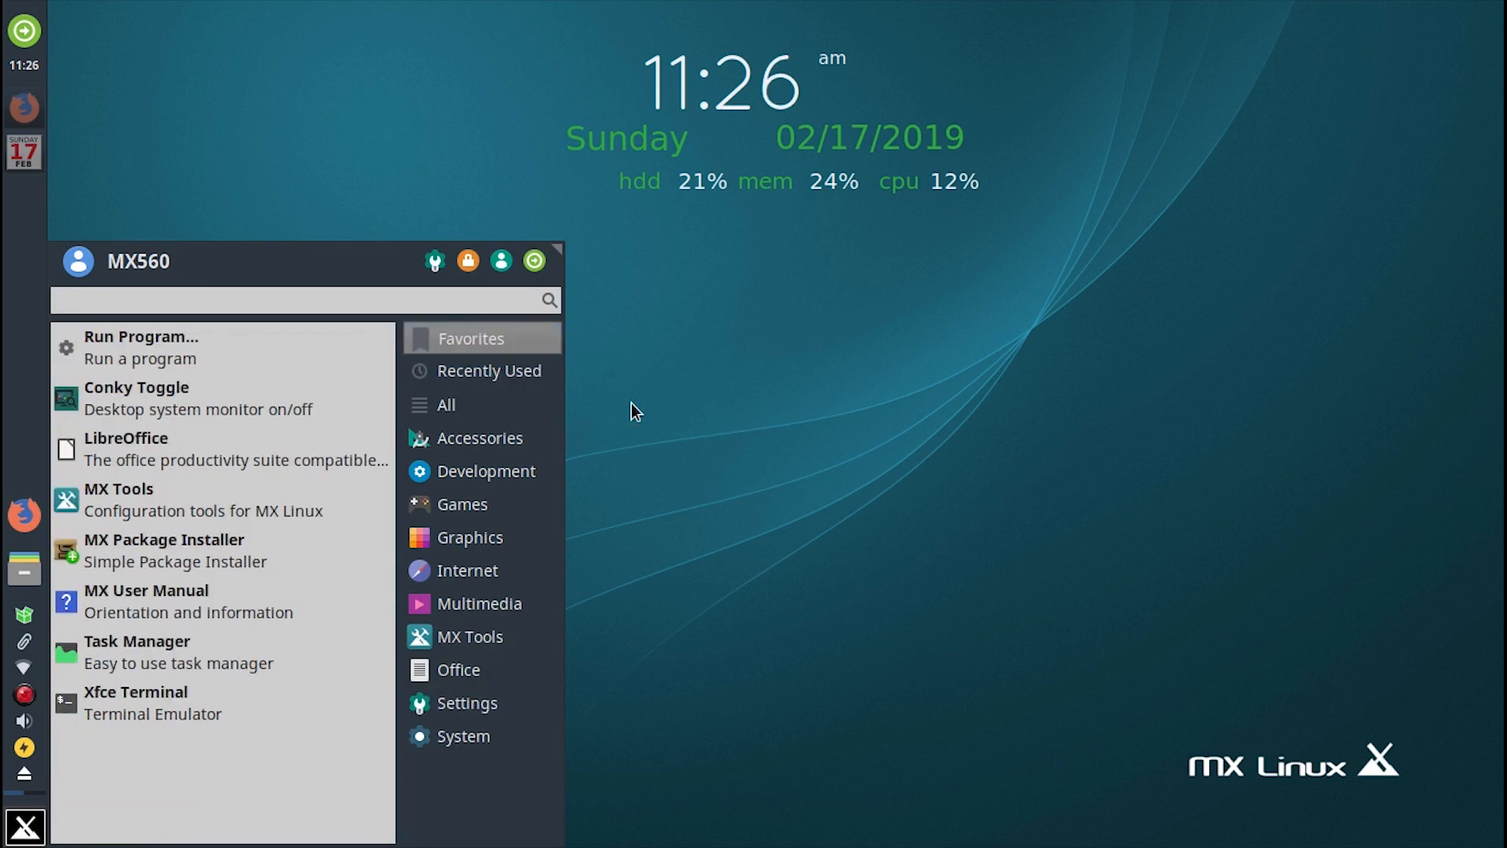
pyautogui.click(537, 396)
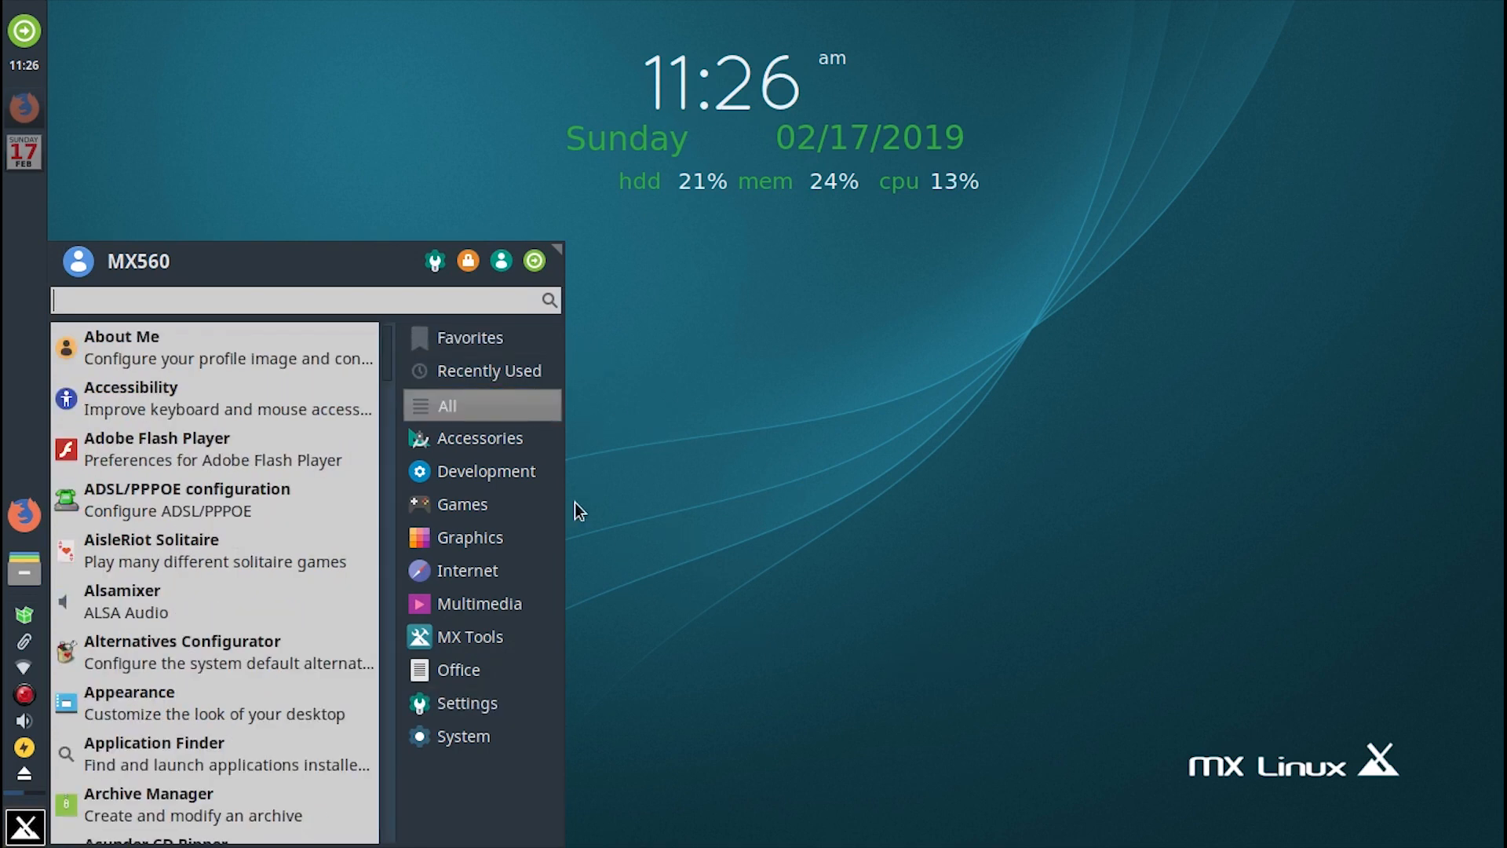
# Step: Browse the application categories in order from Accessories and Development through MX Tools and Office to System
pyautogui.click(510, 445)
pyautogui.click(520, 474)
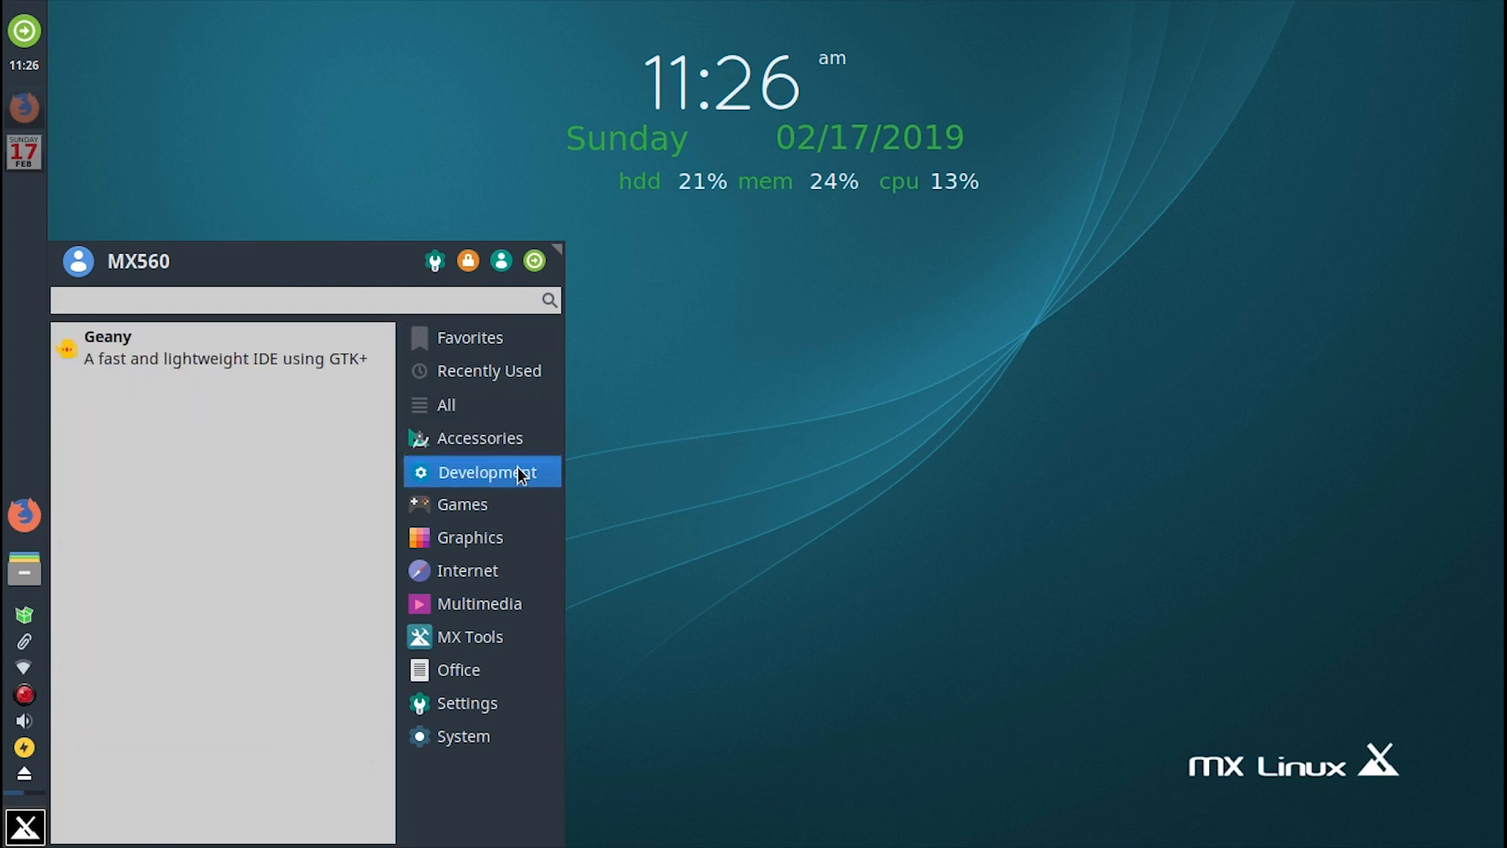
pyautogui.click(496, 507)
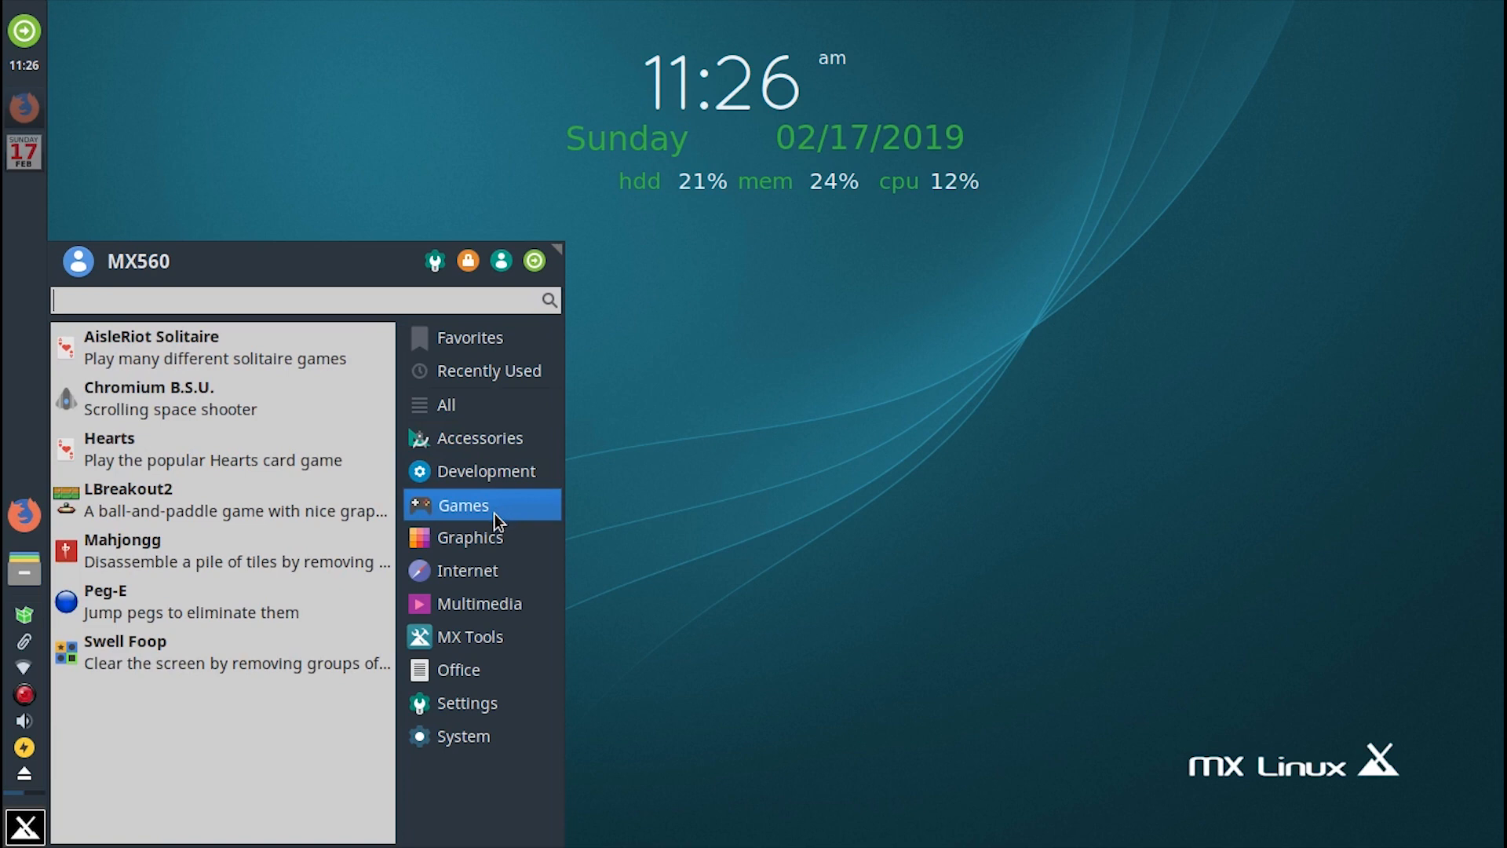
pyautogui.click(495, 538)
pyautogui.click(494, 571)
pyautogui.click(493, 604)
pyautogui.click(486, 637)
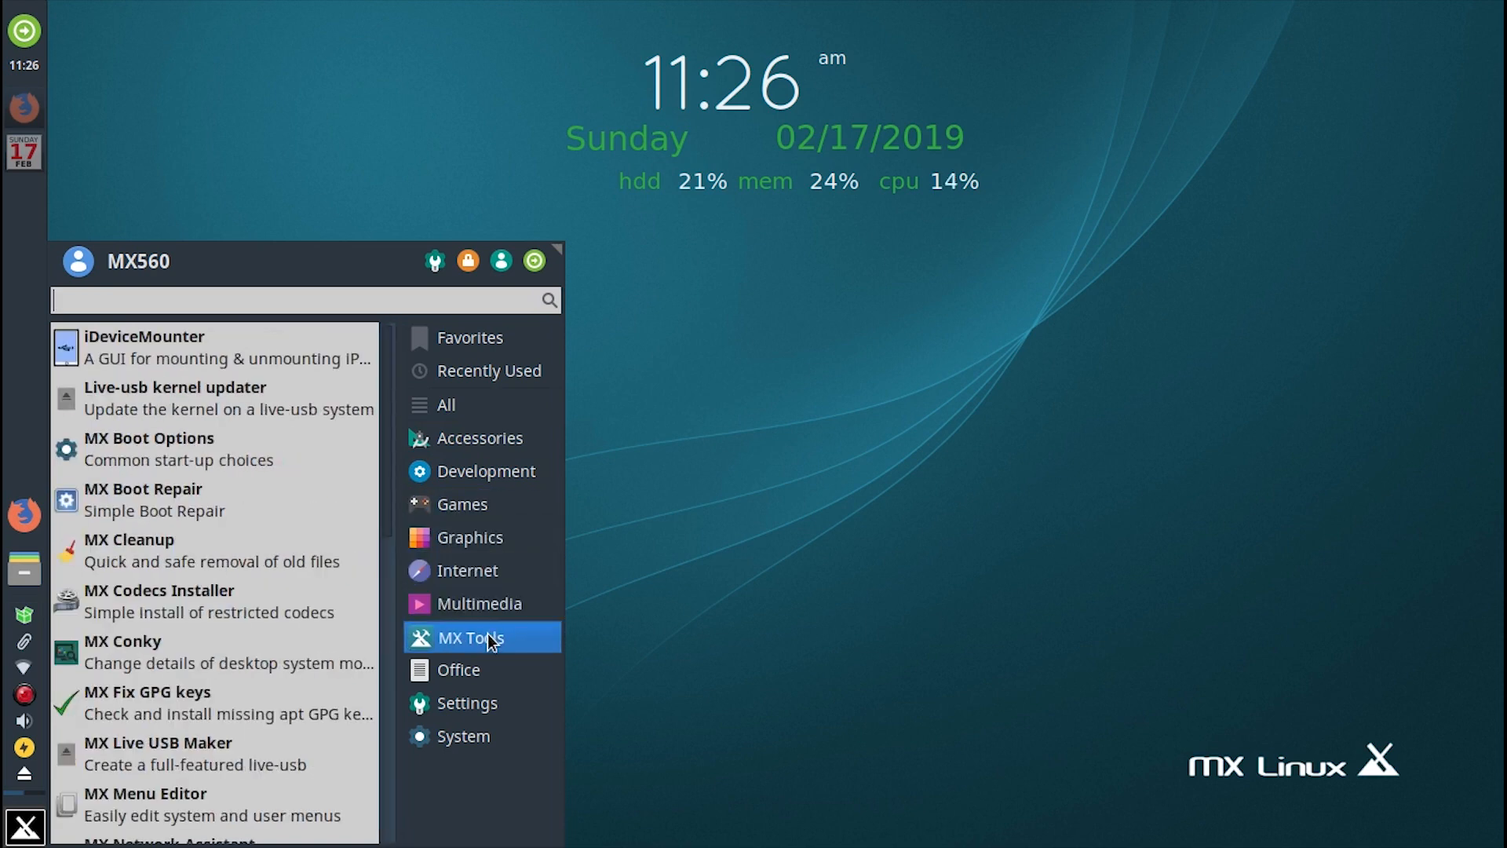
pyautogui.click(483, 667)
pyautogui.click(478, 701)
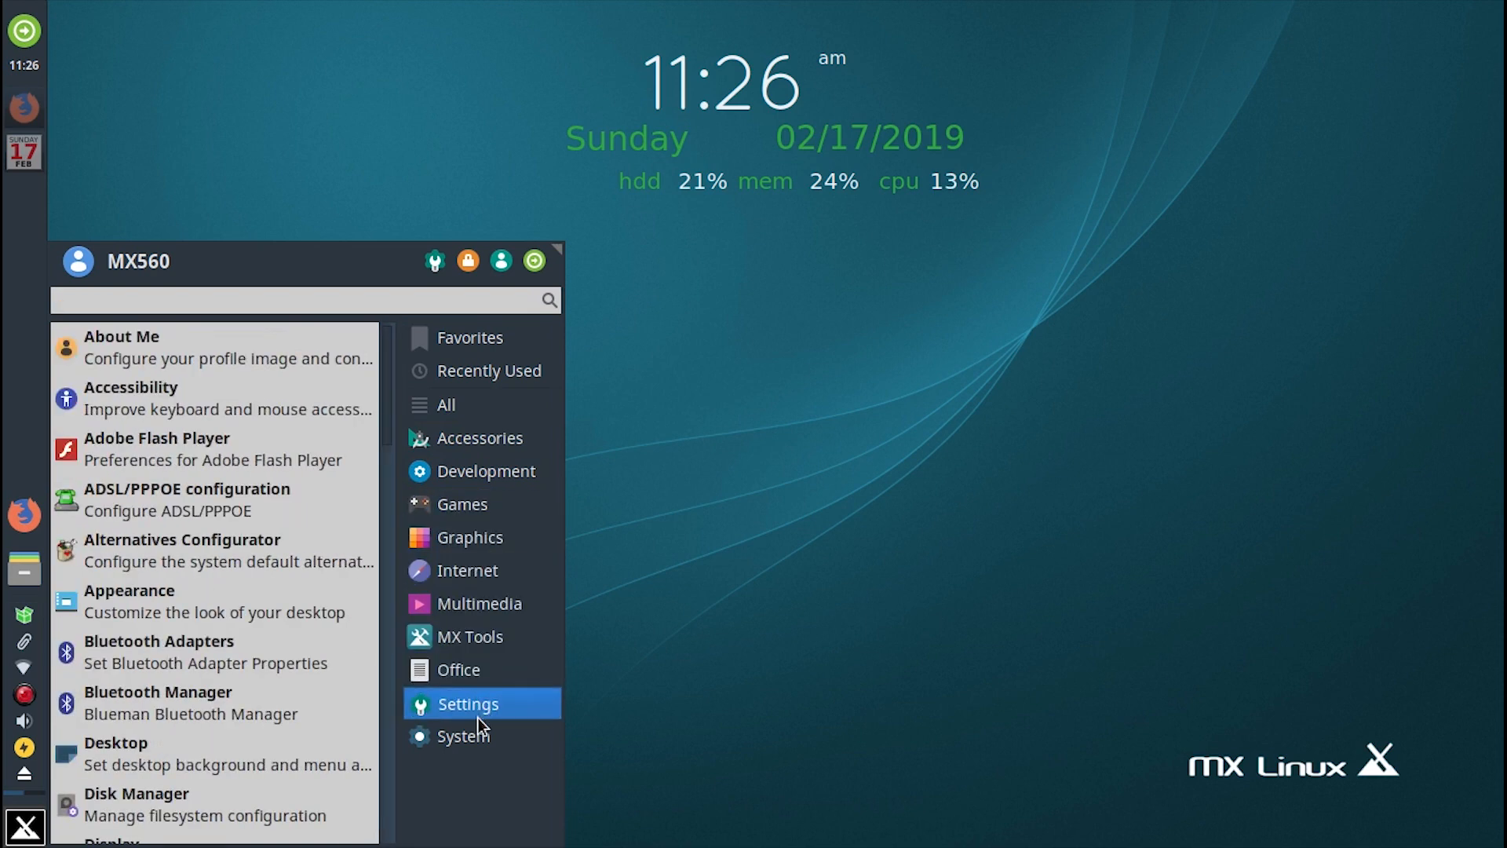
pyautogui.click(478, 735)
# Step: Revisit the Settings, System, Office, MX Tools, Multimedia, Graphics and Accessories categories, ending back at Favorites
pyautogui.click(473, 713)
pyautogui.click(487, 737)
pyautogui.click(483, 663)
pyautogui.click(487, 637)
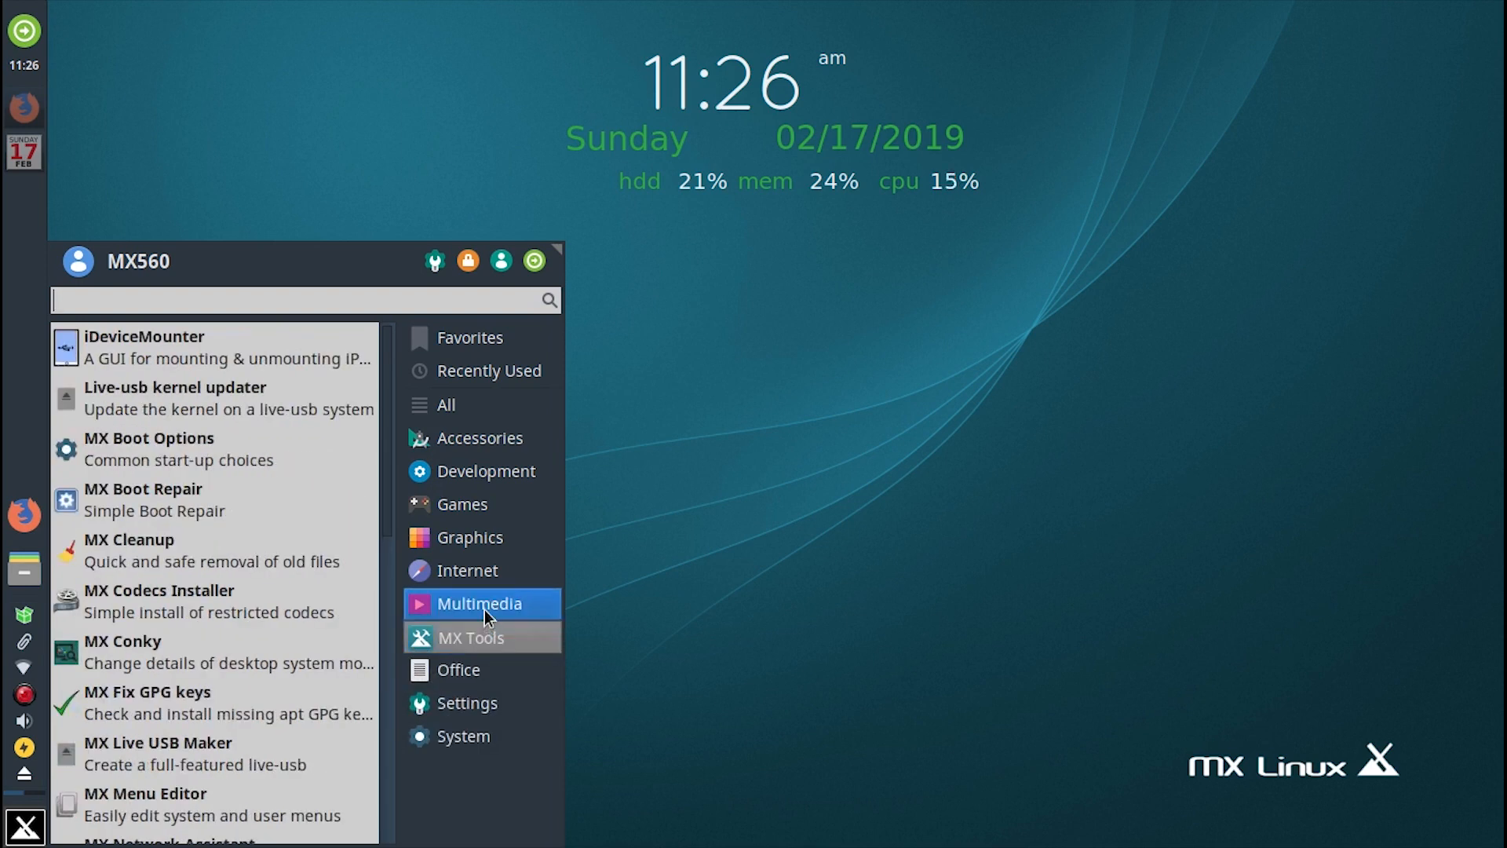
pyautogui.click(485, 608)
pyautogui.click(510, 537)
pyautogui.click(515, 443)
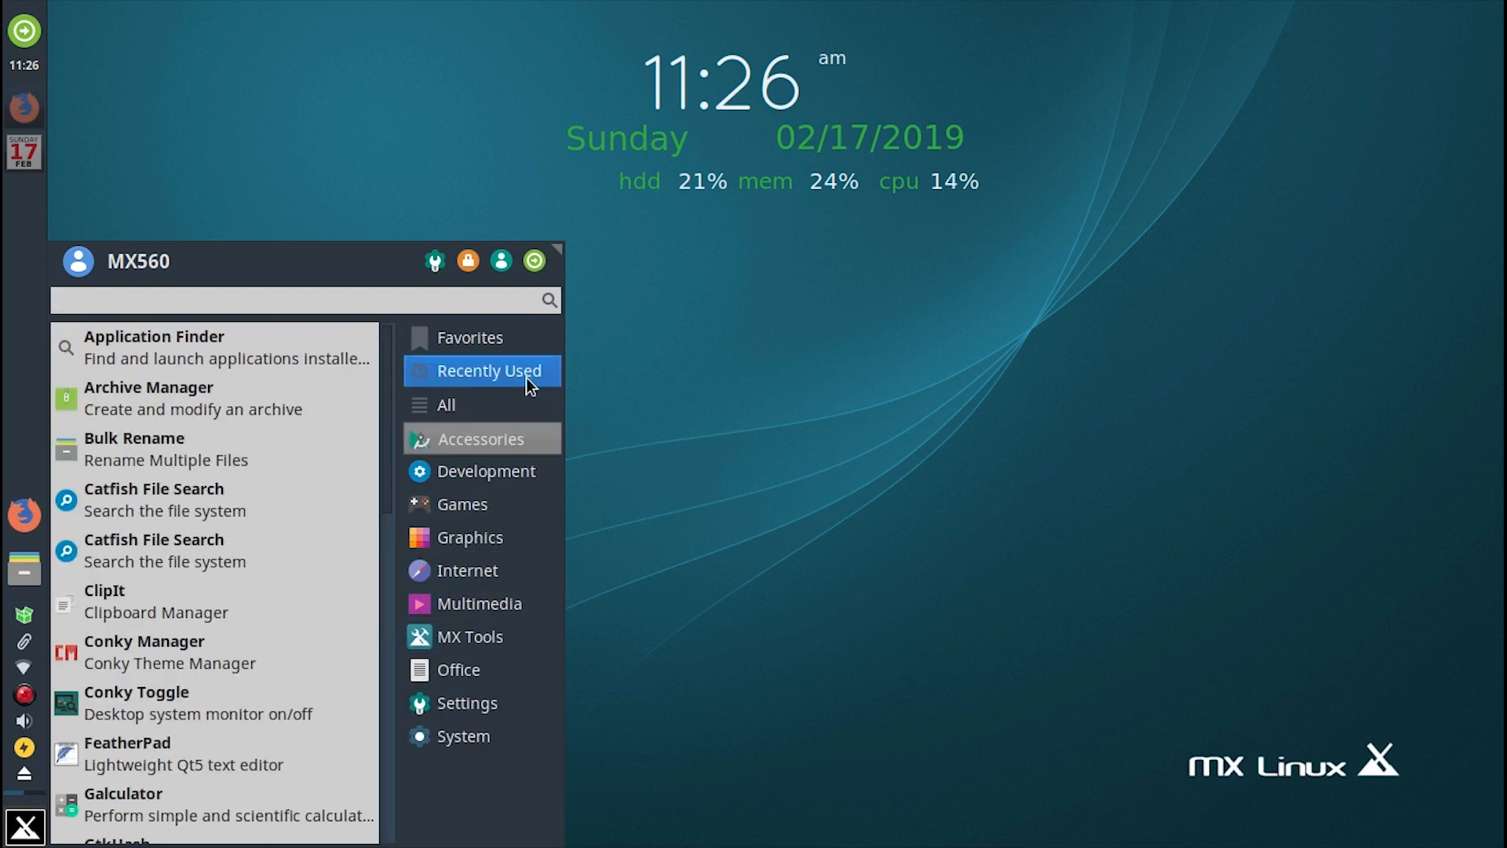
pyautogui.click(470, 337)
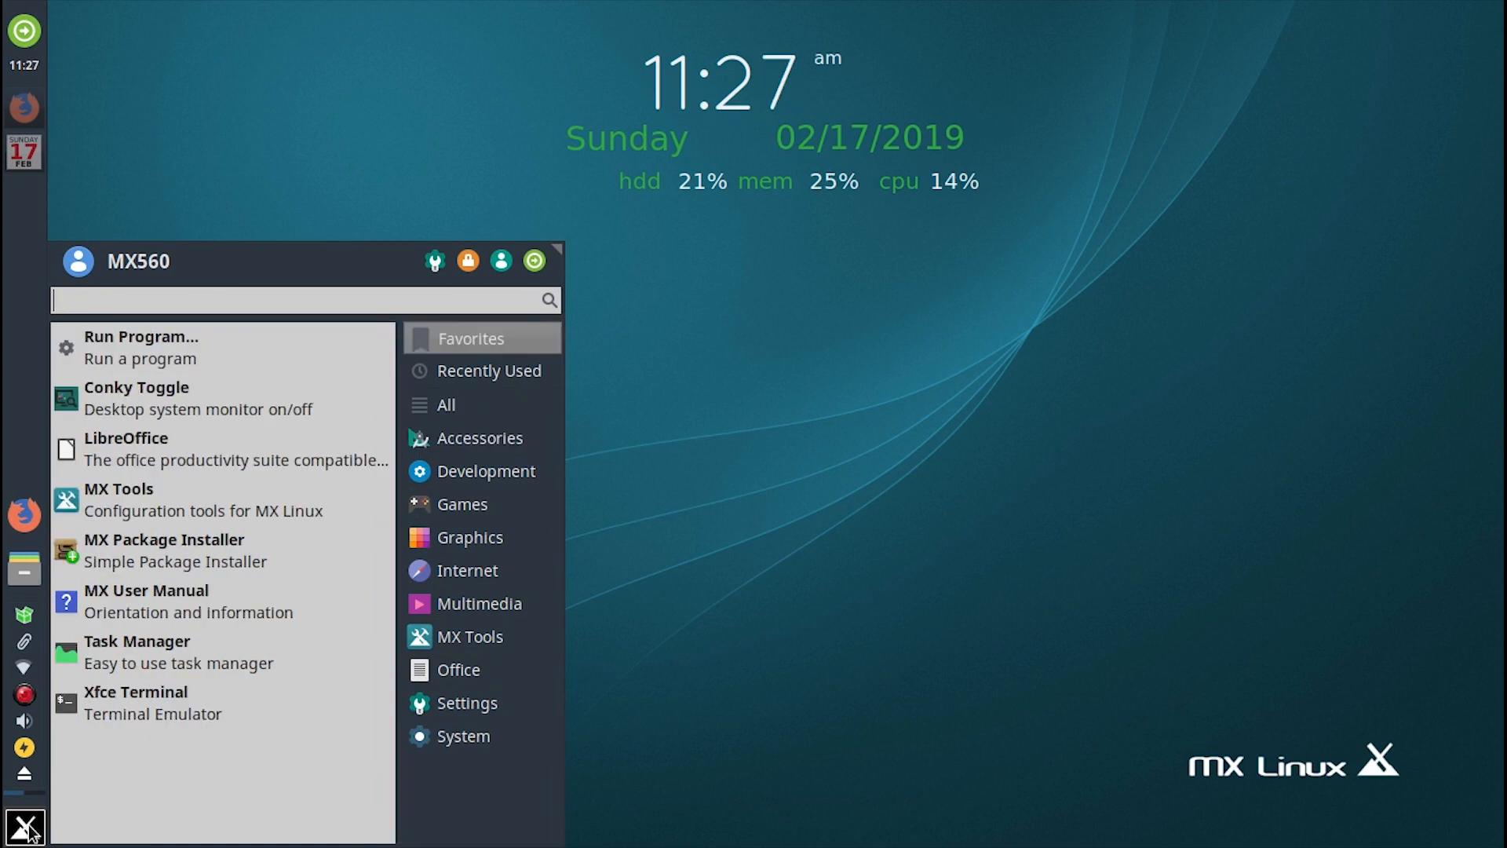
# Step: Launch the space shooter Chromium B.S.U. from the Games category of the application menu
pyautogui.click(512, 506)
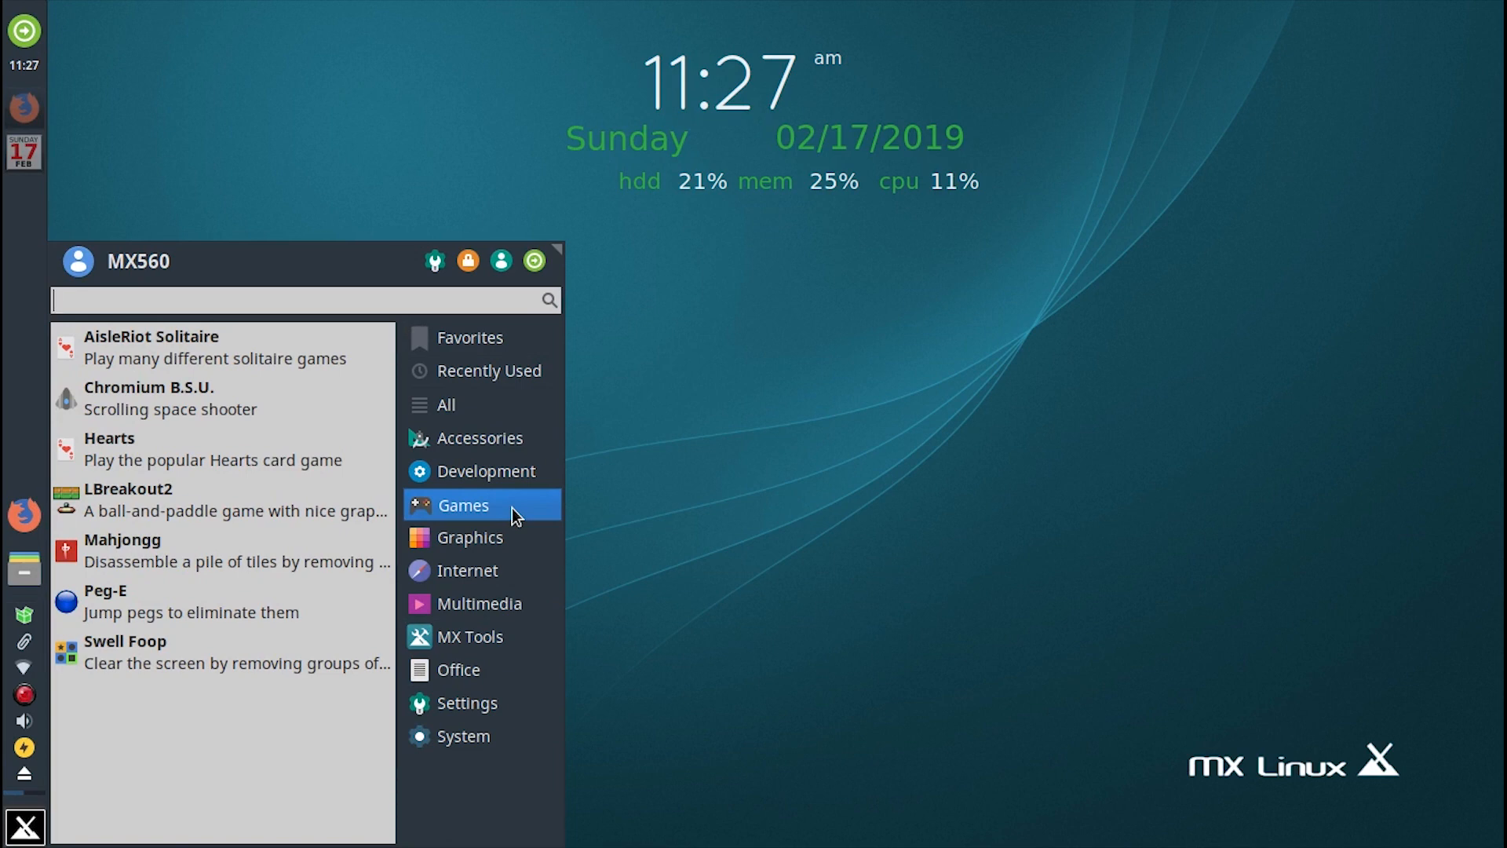
pyautogui.click(224, 406)
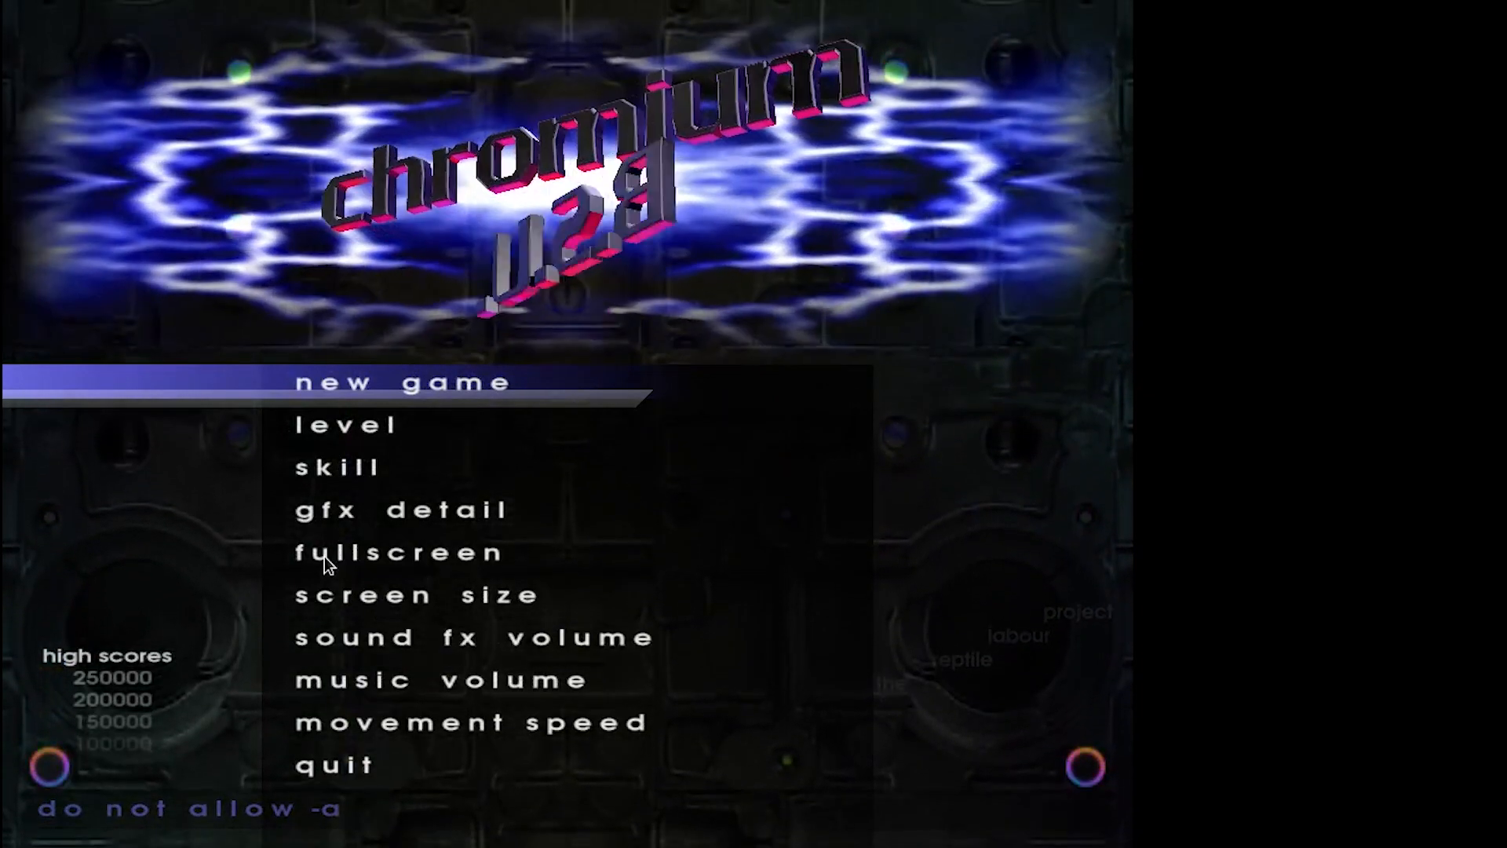
# Step: Turn off the game's fullscreen mode and move its window toward the middle of the desktop
pyautogui.click(324, 557)
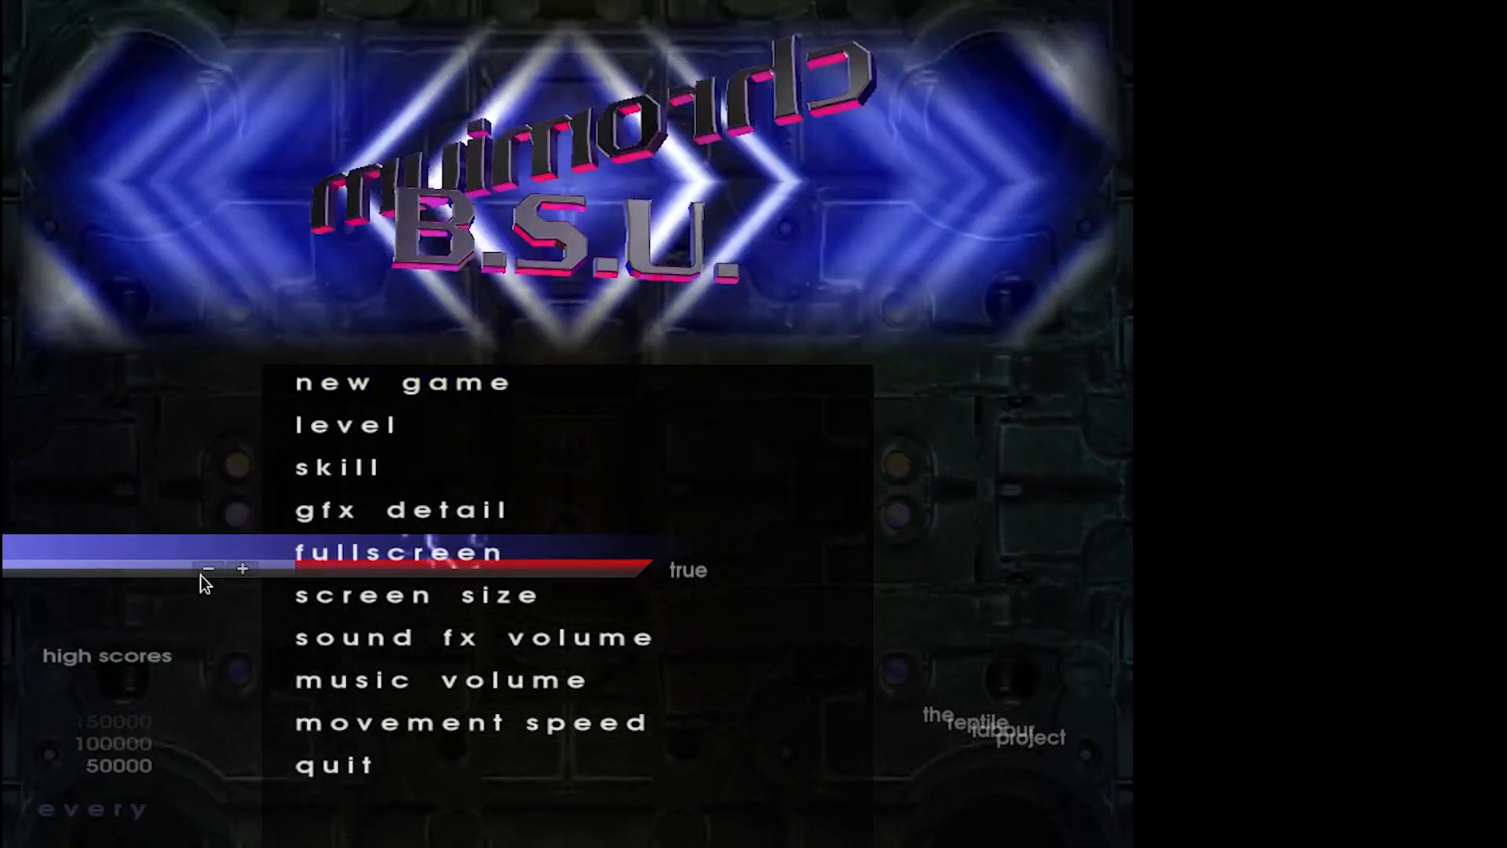
pyautogui.click(200, 575)
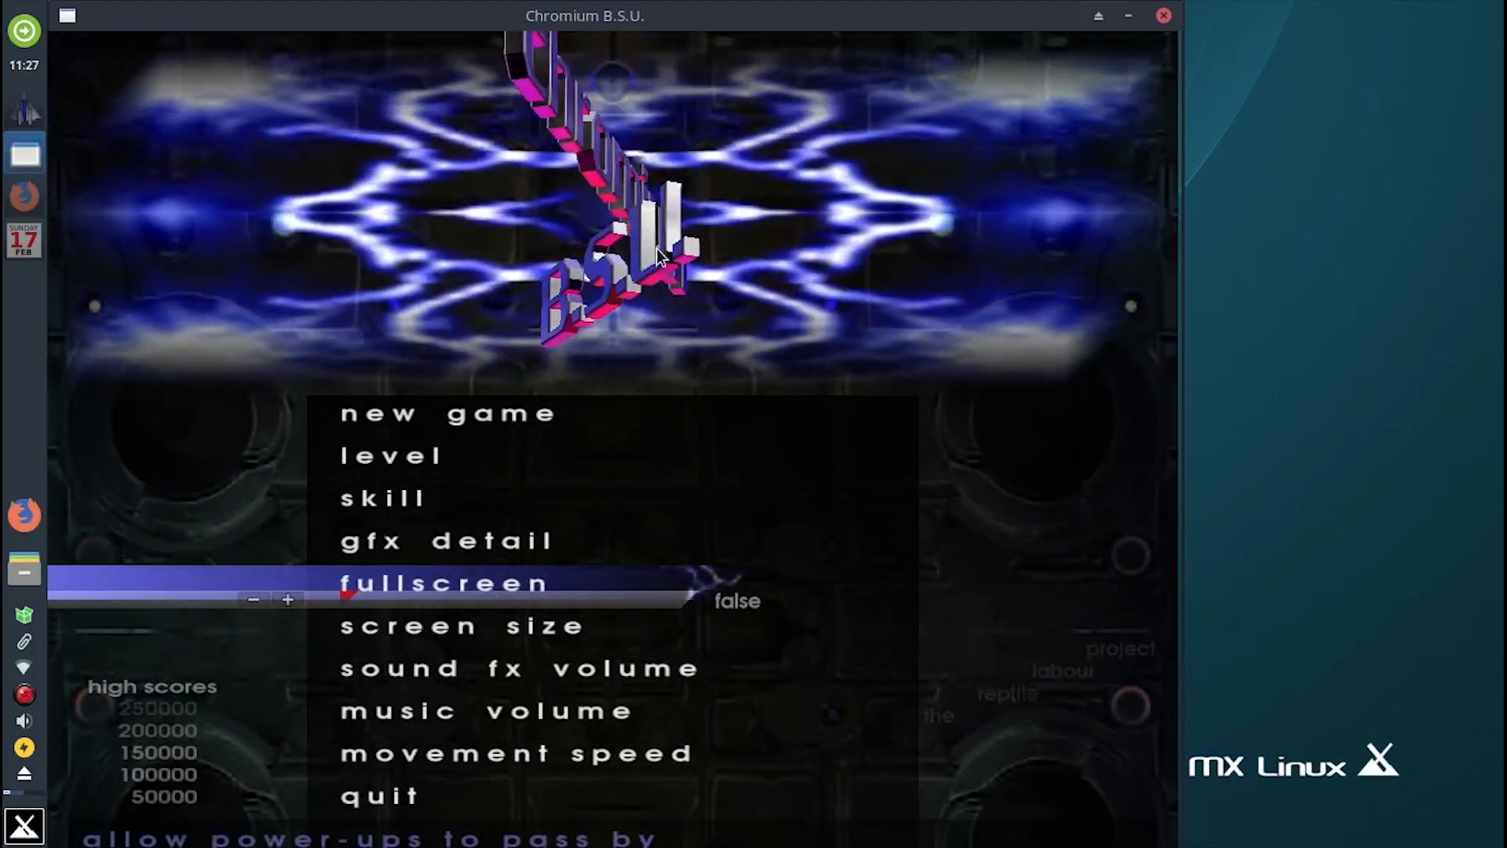
pyautogui.moveTo(445, 12); pyautogui.dragTo(610, 13)
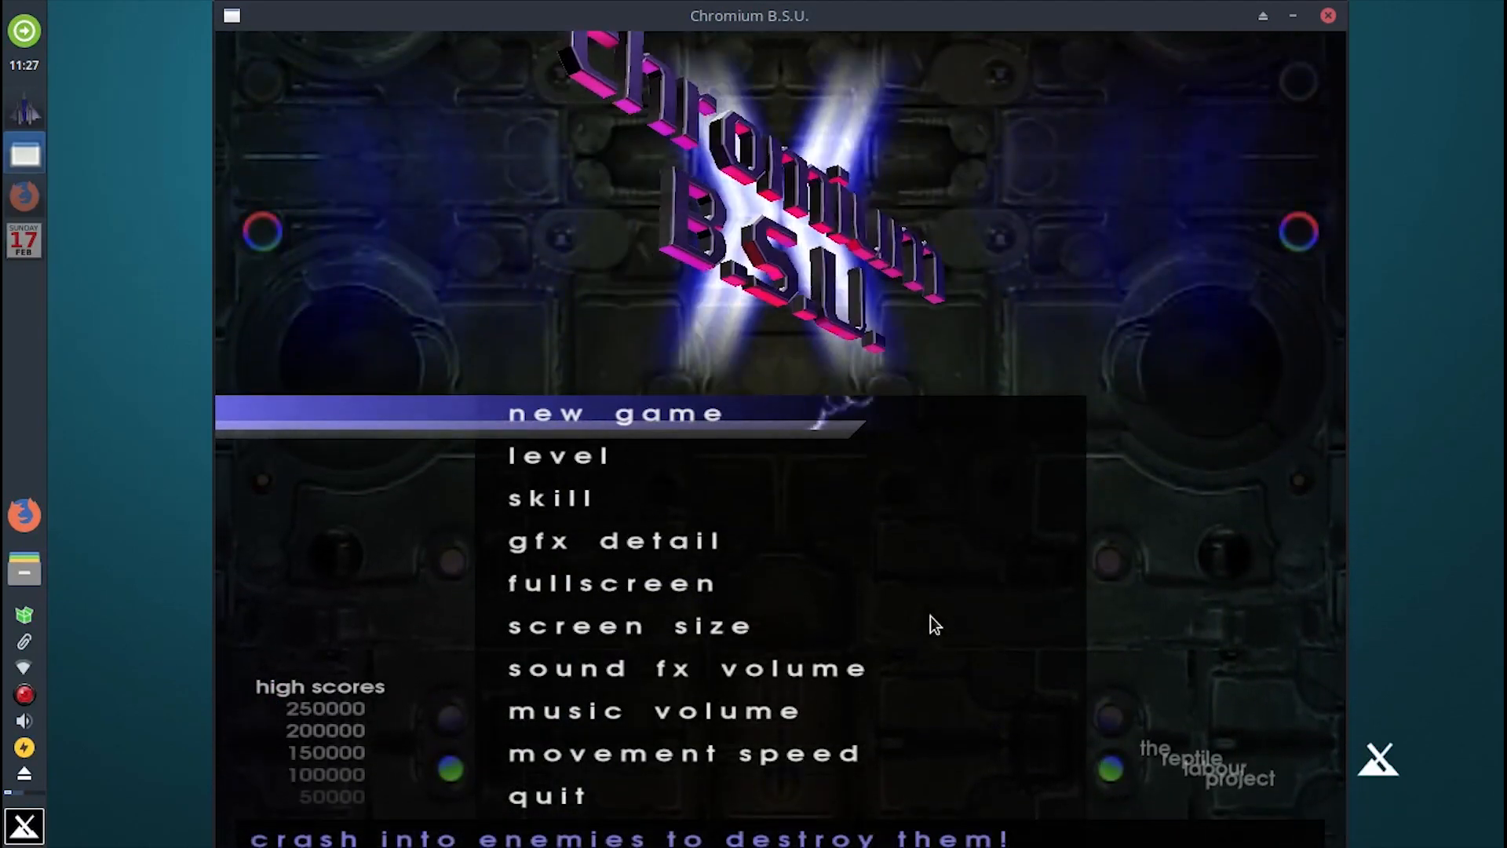
# Step: Start a new Chromium B.S.U. game and play it, steering the ship and shooting at the enemy craft
pyautogui.press('Return')
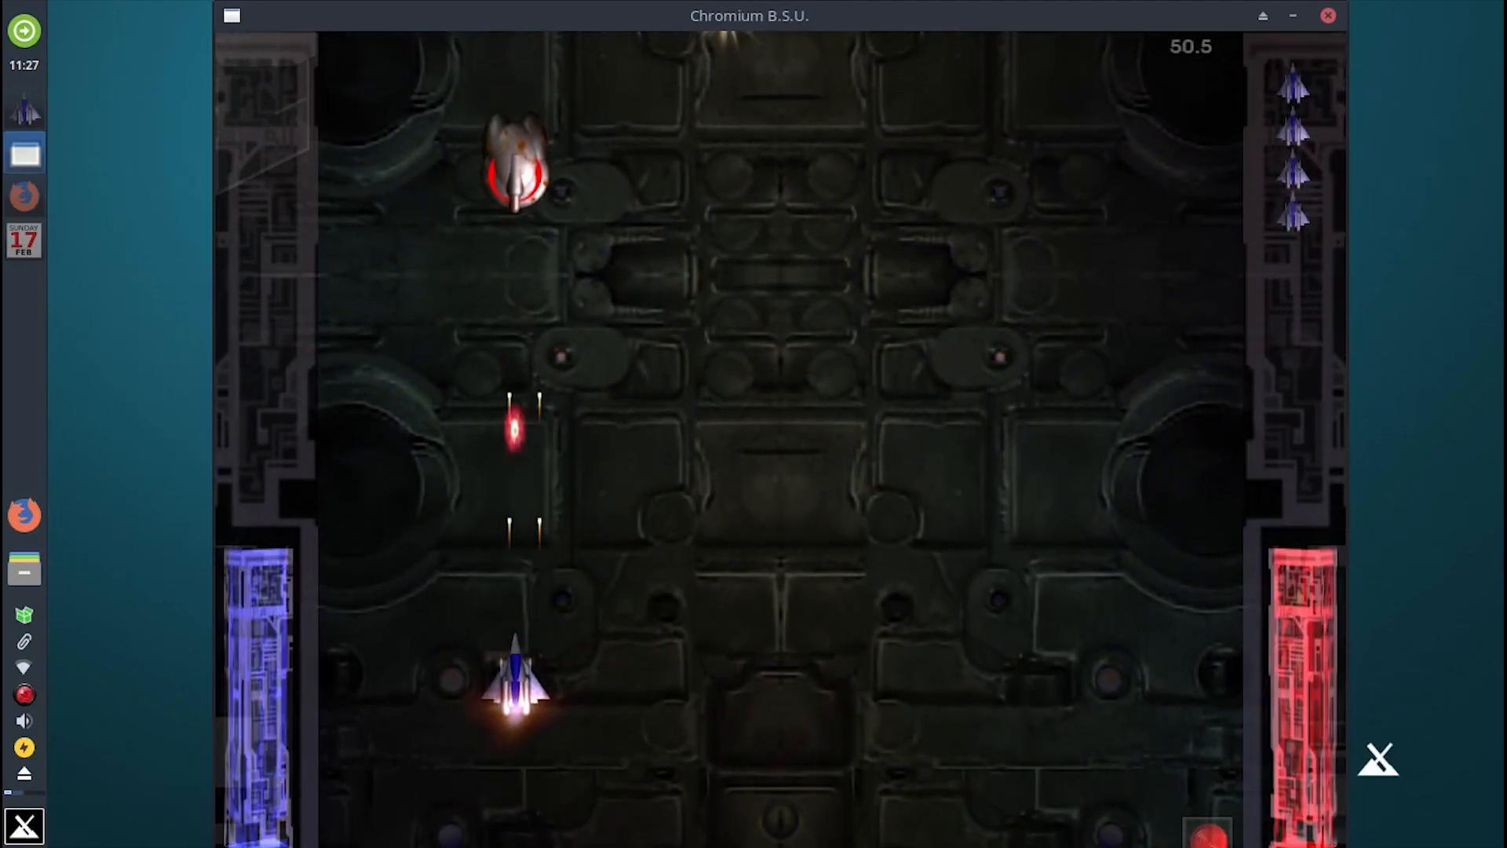
pyautogui.click(540, 567)
pyautogui.click(708, 553)
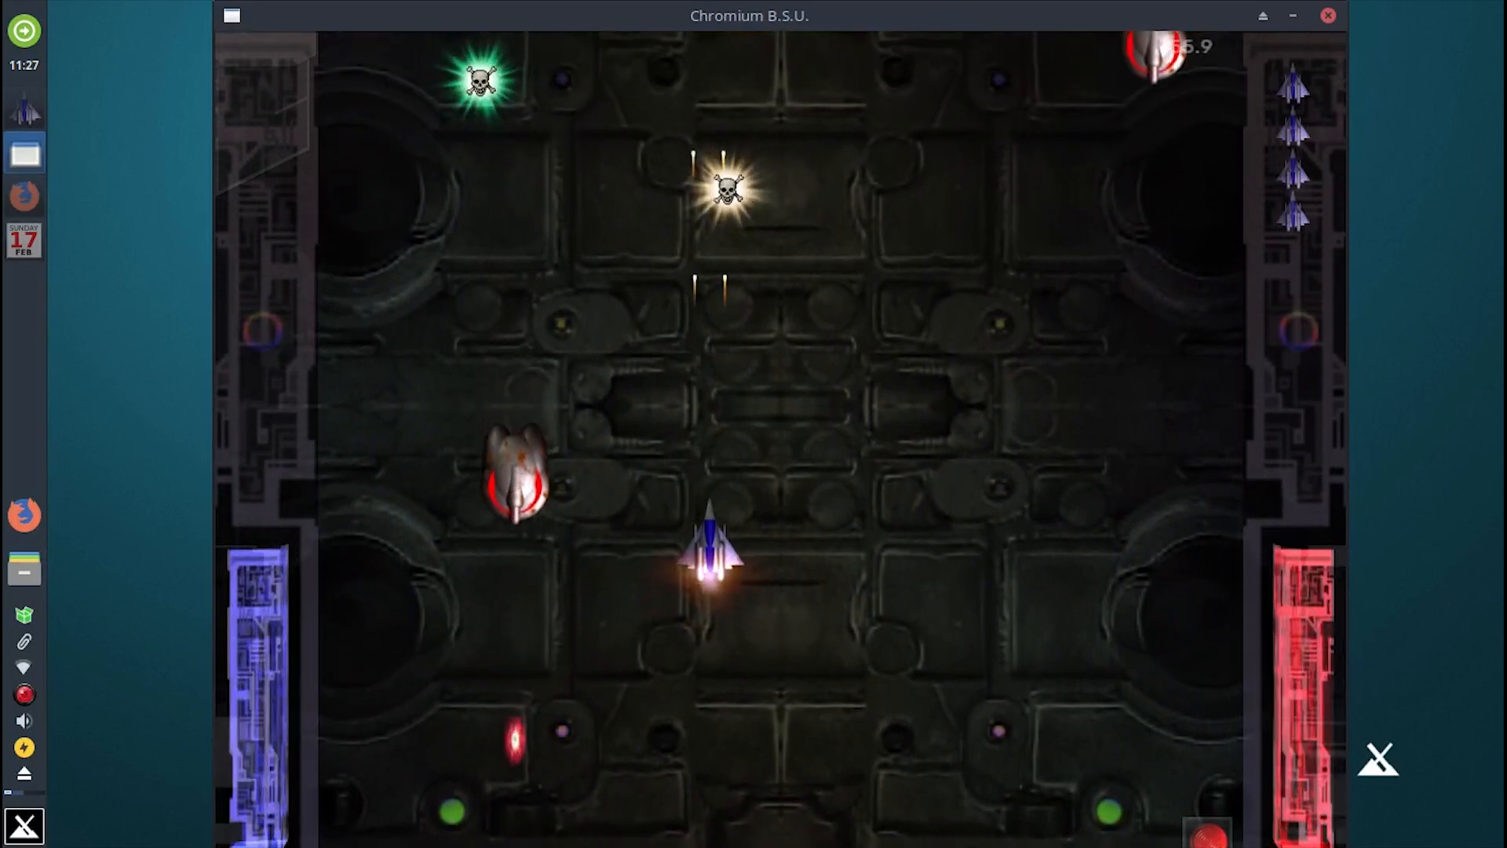
pyautogui.click(507, 424)
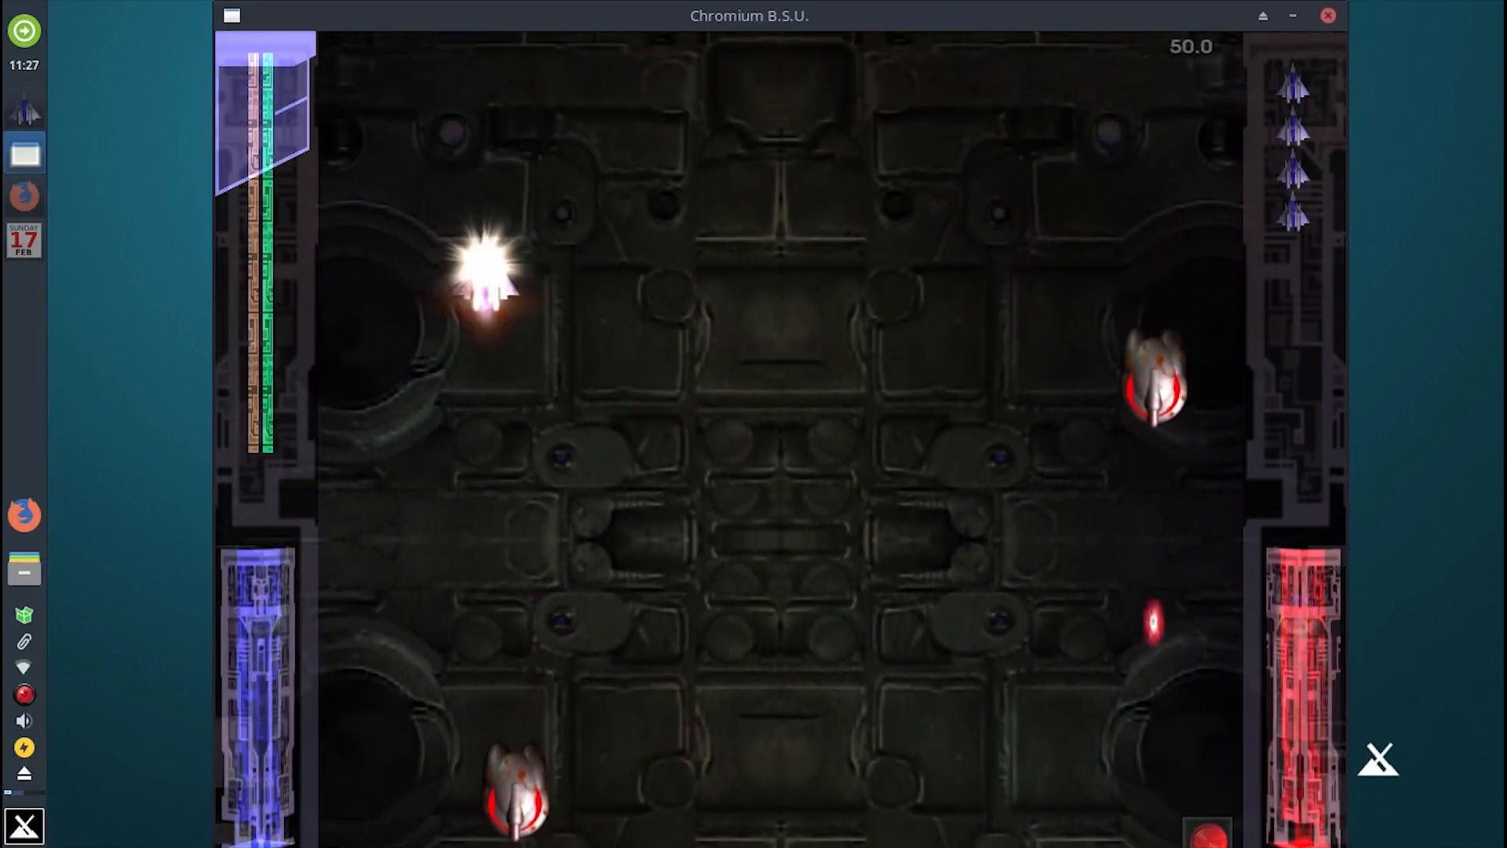
pyautogui.click(829, 451)
pyautogui.click(449, 454)
pyautogui.click(696, 593)
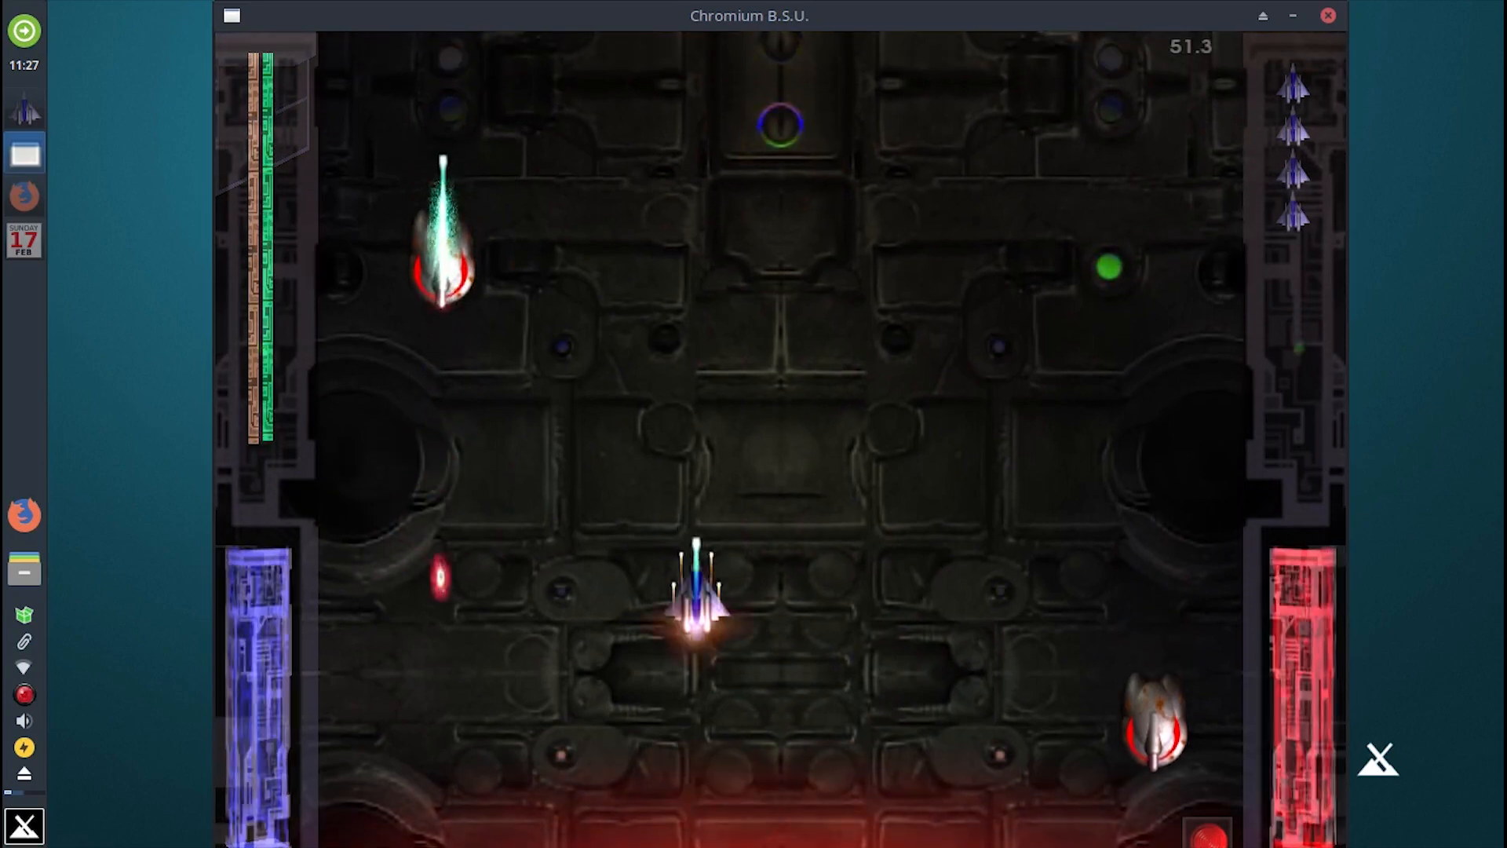
pyautogui.click(718, 306)
pyautogui.click(916, 487)
pyautogui.click(887, 525)
pyautogui.click(759, 518)
pyautogui.click(486, 483)
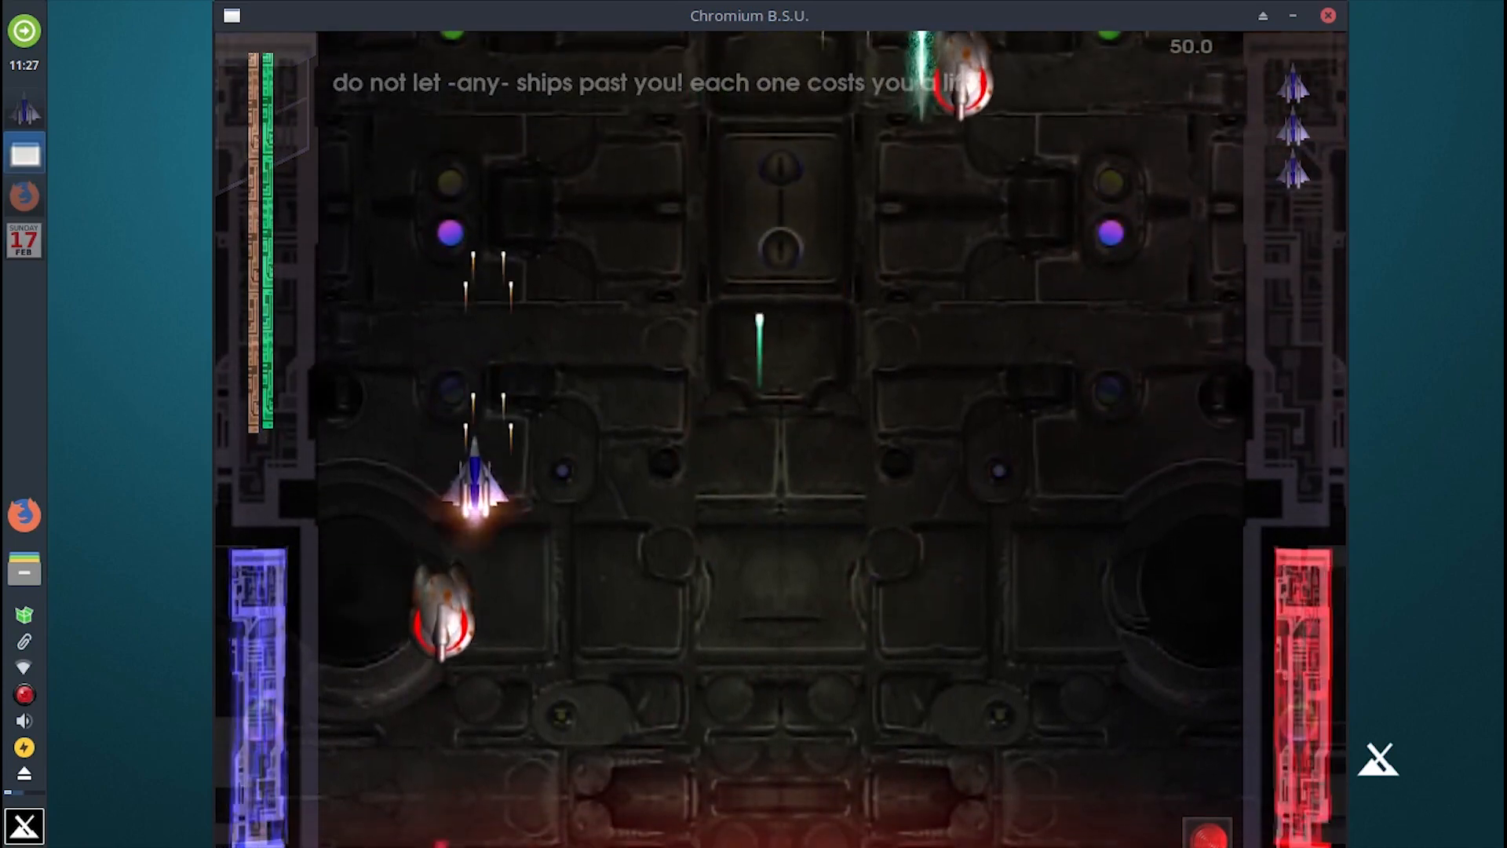
pyautogui.click(475, 483)
pyautogui.click(975, 588)
pyautogui.click(905, 616)
pyautogui.click(744, 604)
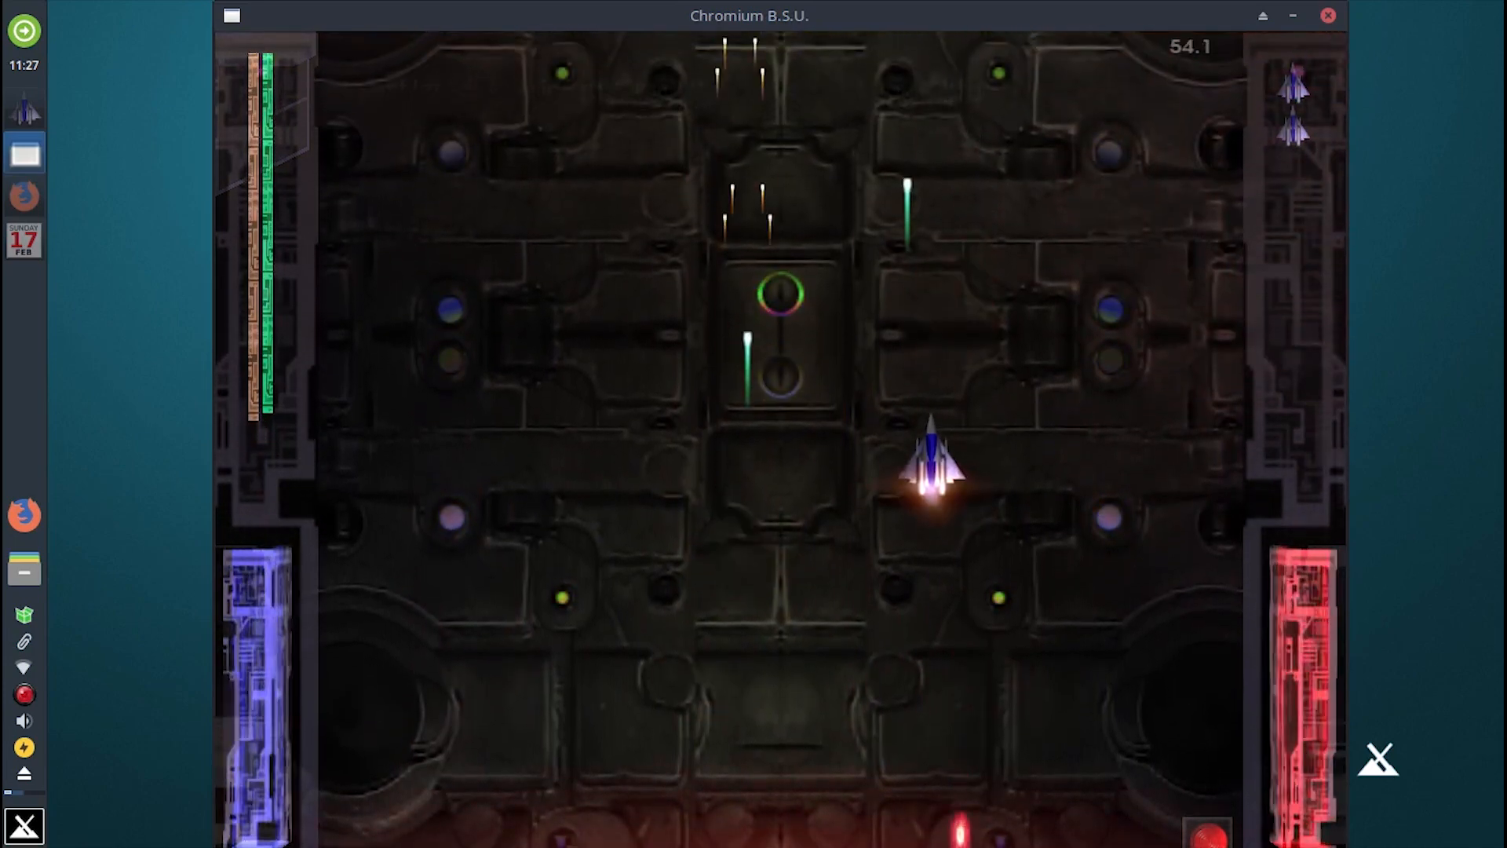
pyautogui.click(999, 480)
pyautogui.click(666, 534)
pyautogui.click(690, 559)
pyautogui.click(710, 580)
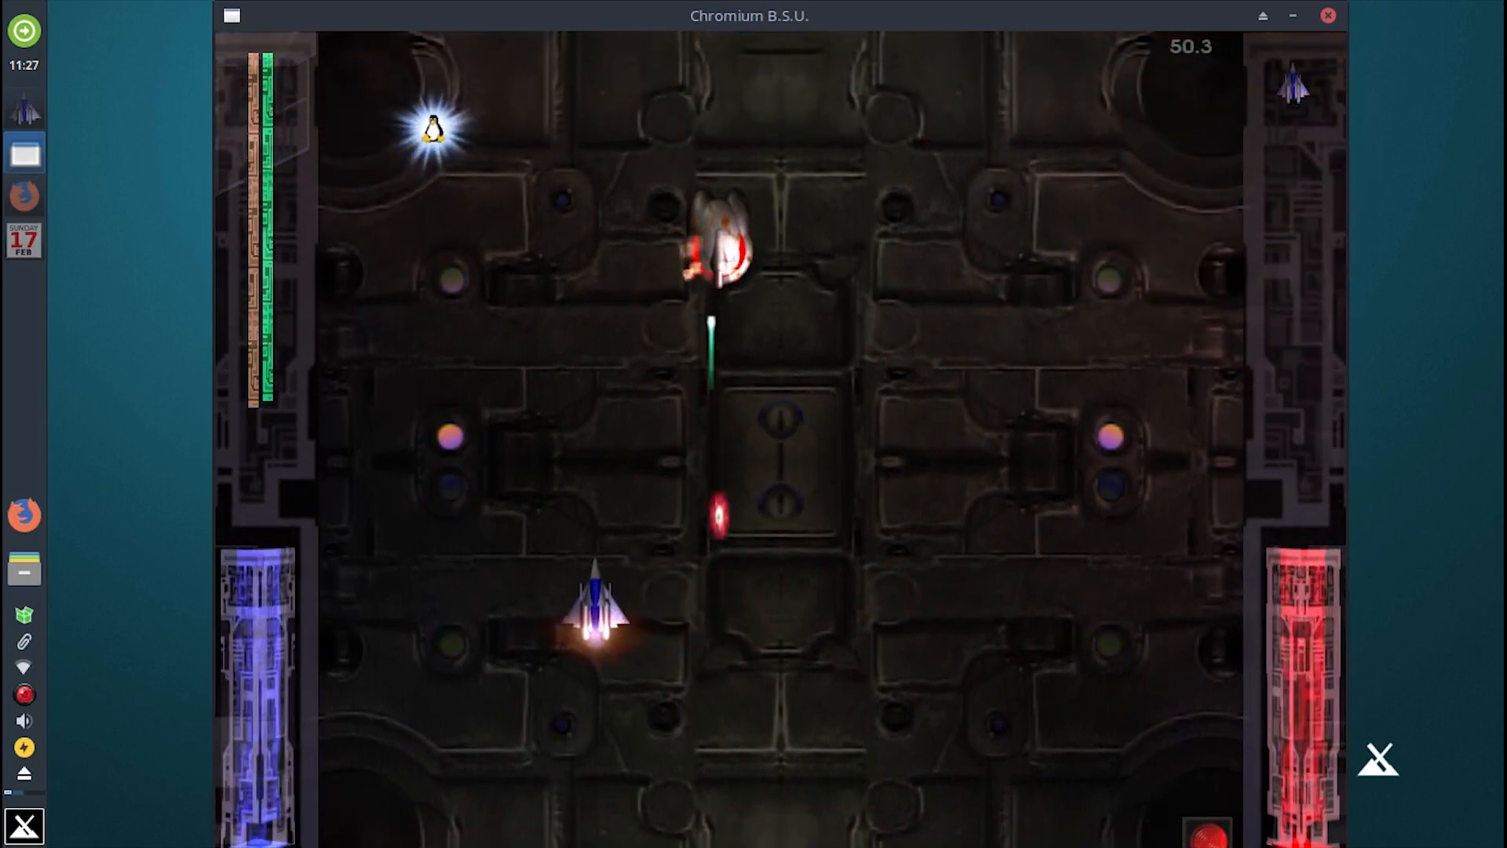
pyautogui.click(568, 598)
pyautogui.click(496, 579)
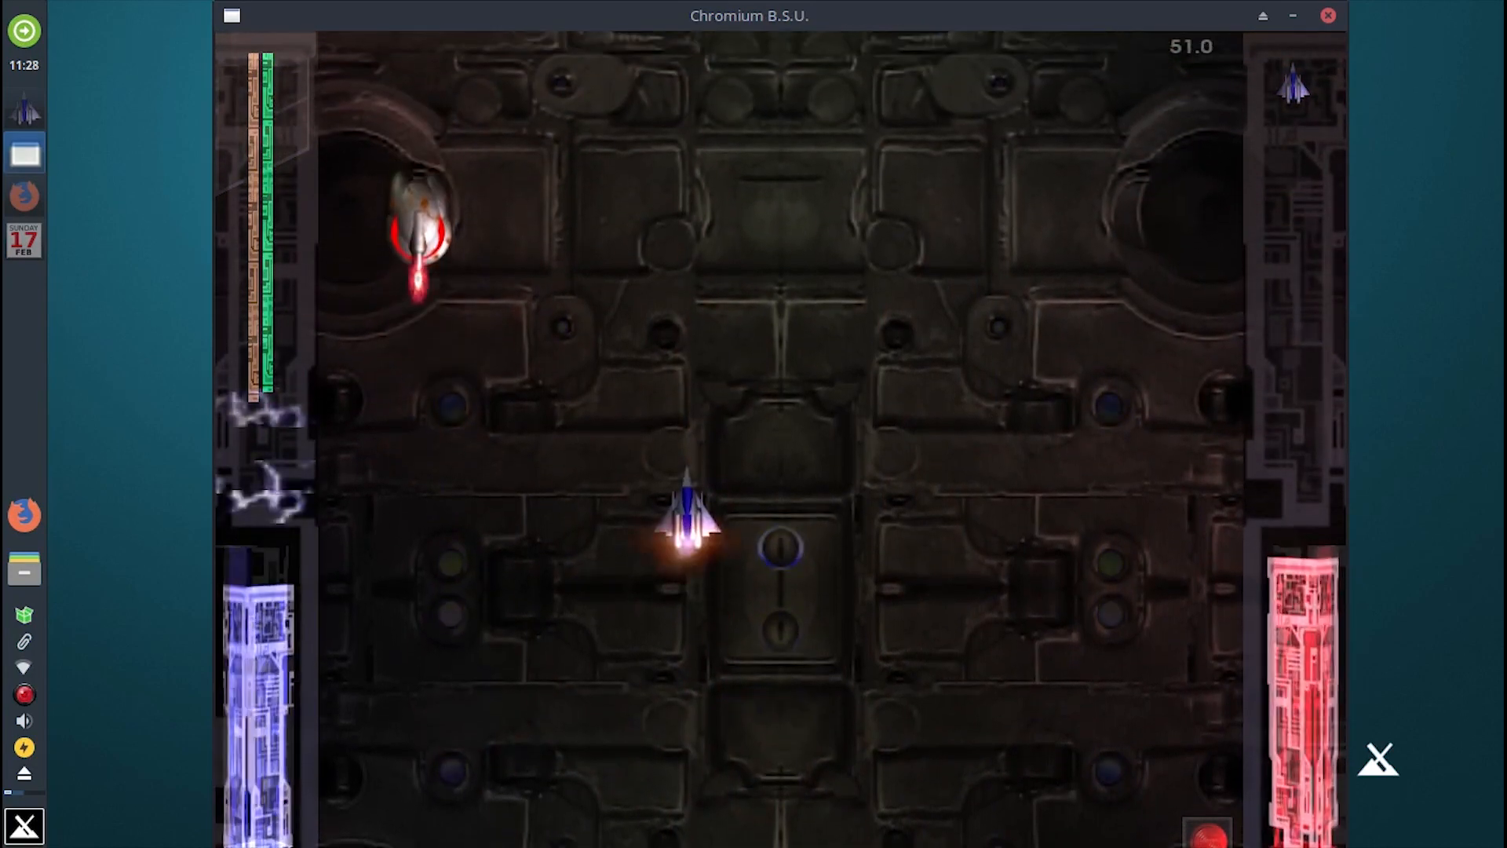
pyautogui.click(615, 525)
pyautogui.click(518, 534)
pyautogui.click(586, 549)
pyautogui.click(518, 577)
pyautogui.click(448, 597)
pyautogui.click(600, 628)
pyautogui.click(680, 639)
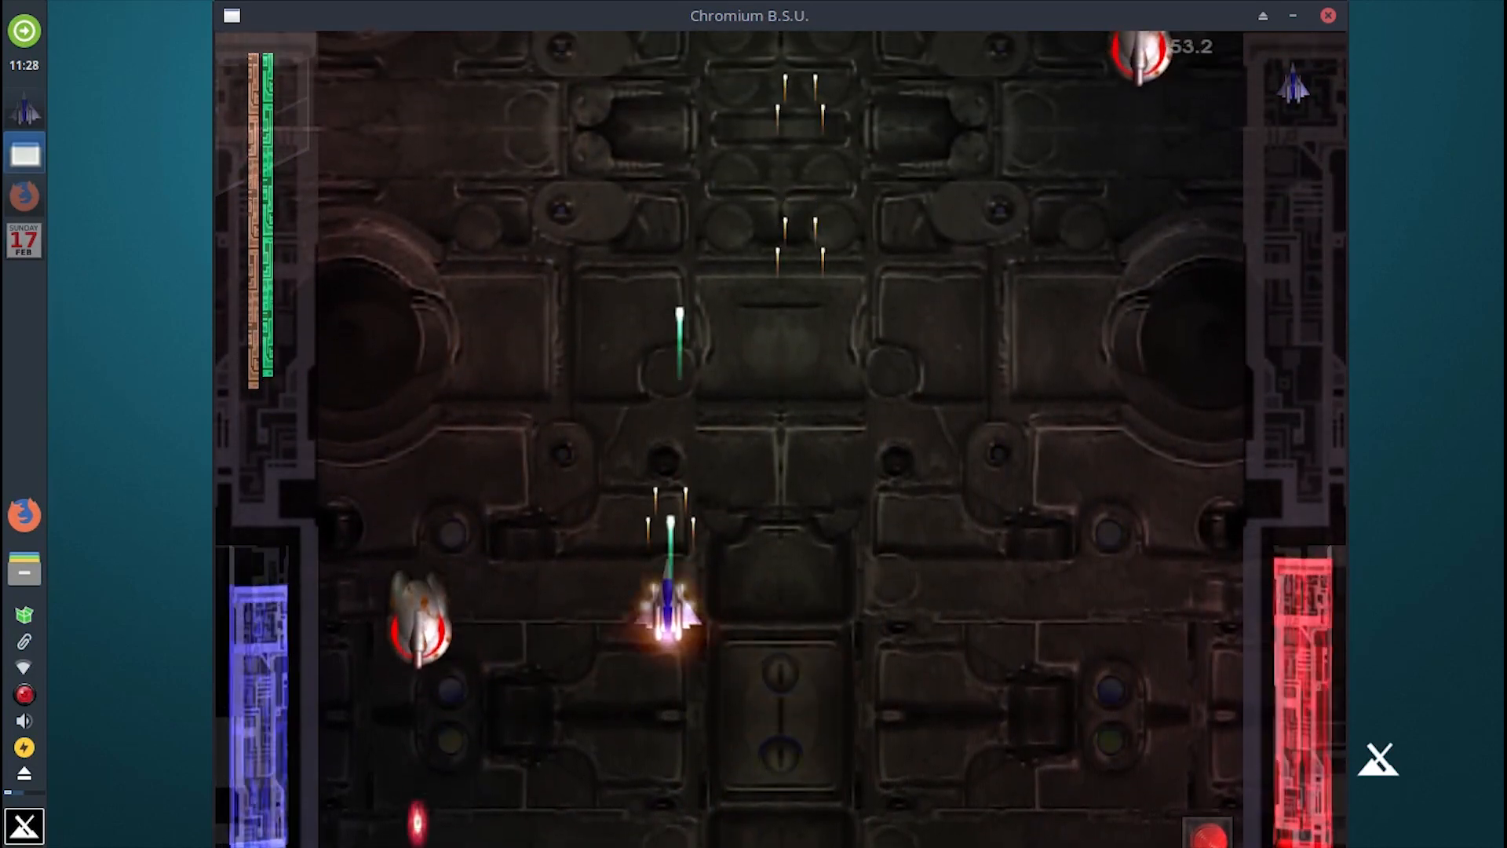
pyautogui.click(1034, 577)
pyautogui.click(1114, 624)
pyautogui.click(1132, 632)
pyautogui.click(1060, 642)
pyautogui.click(1010, 647)
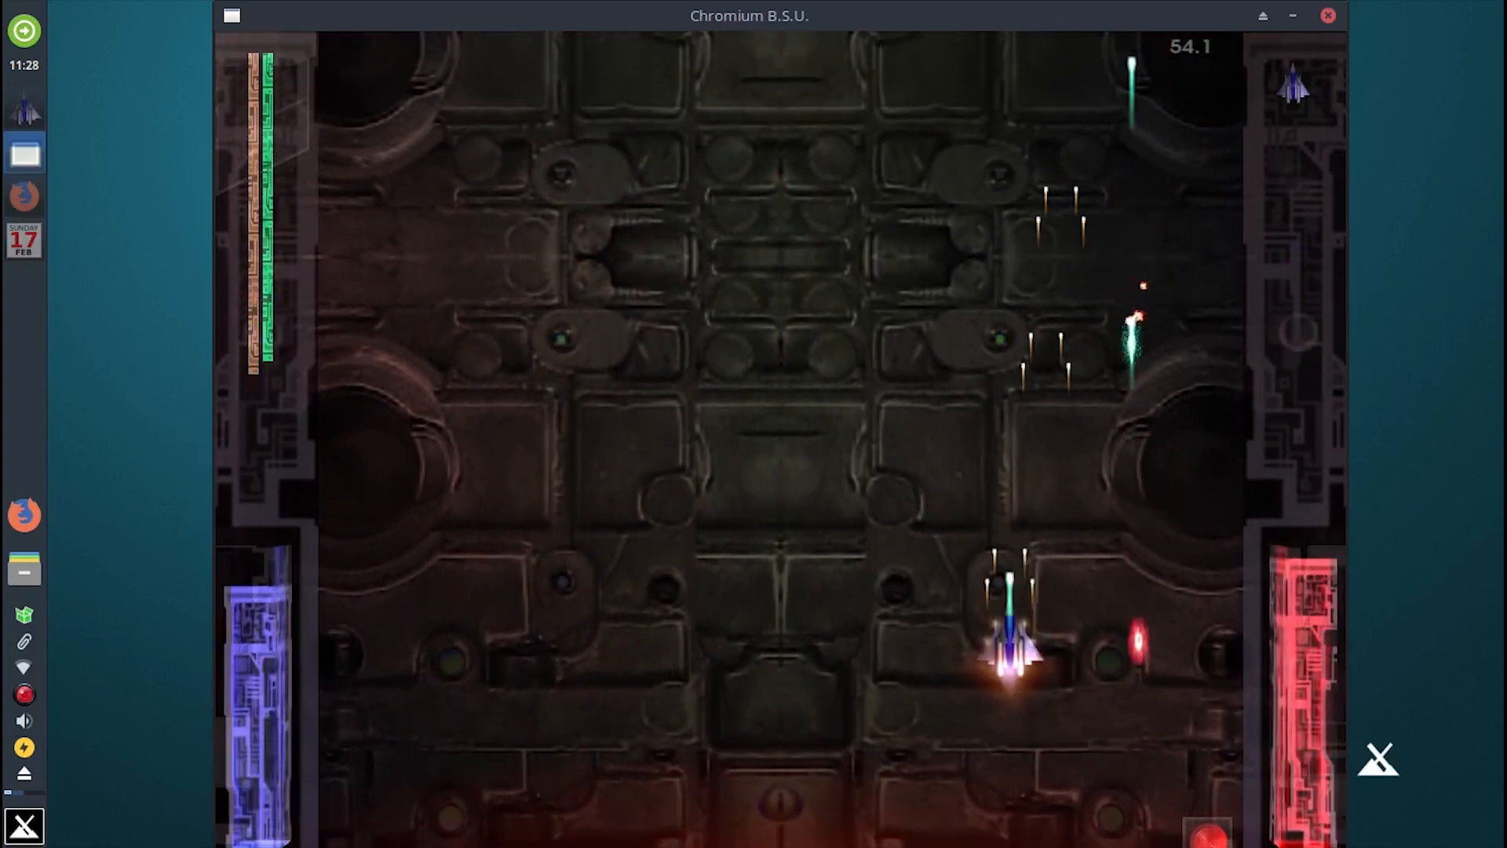
pyautogui.click(1083, 640)
pyautogui.click(958, 644)
pyautogui.click(867, 675)
pyautogui.click(836, 687)
pyautogui.click(701, 699)
pyautogui.click(584, 659)
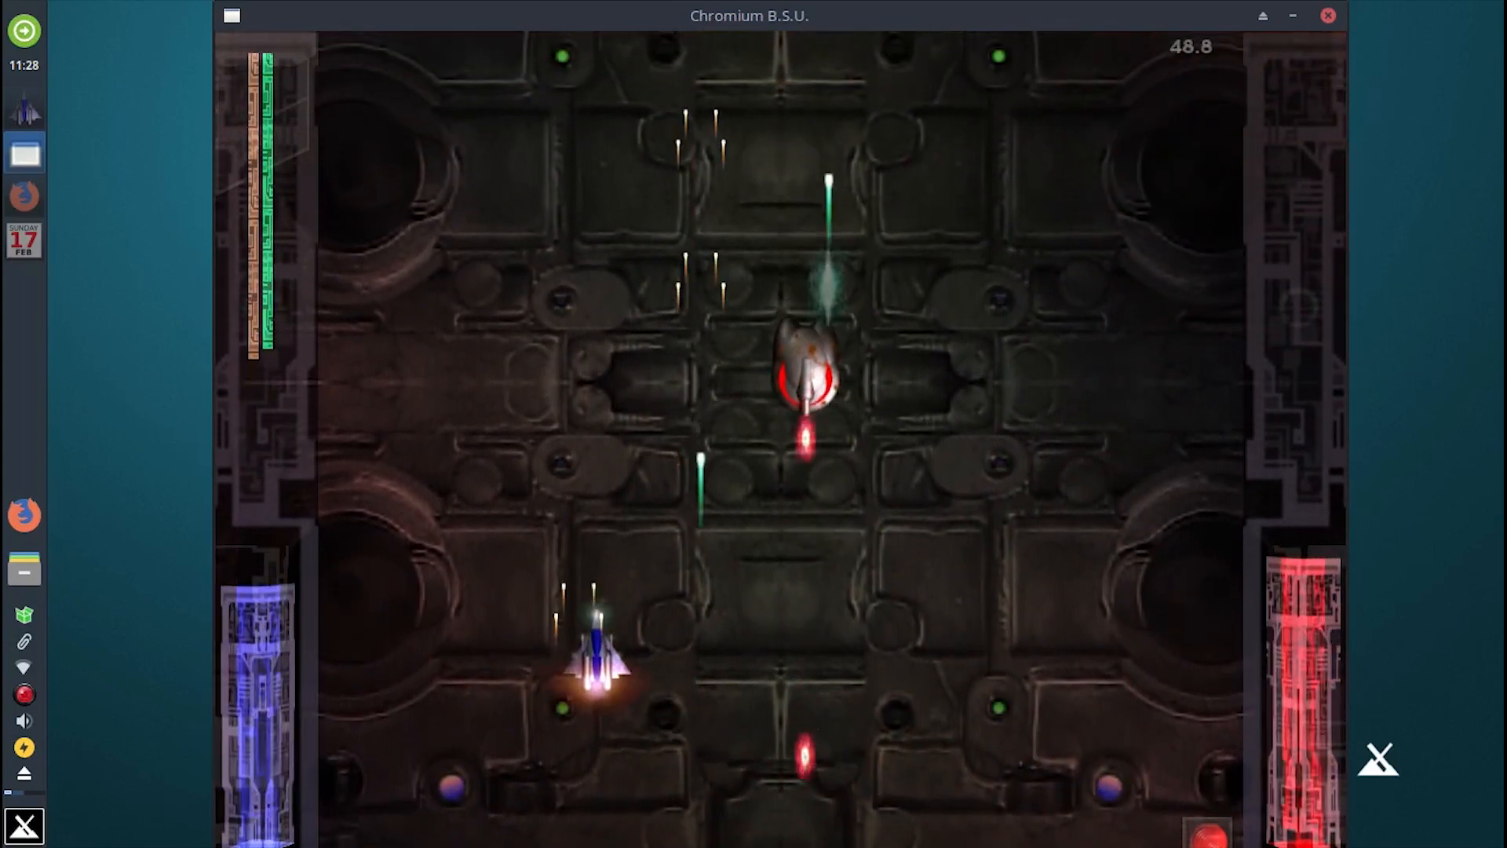
pyautogui.click(831, 683)
pyautogui.click(982, 675)
pyautogui.click(899, 612)
pyautogui.click(814, 612)
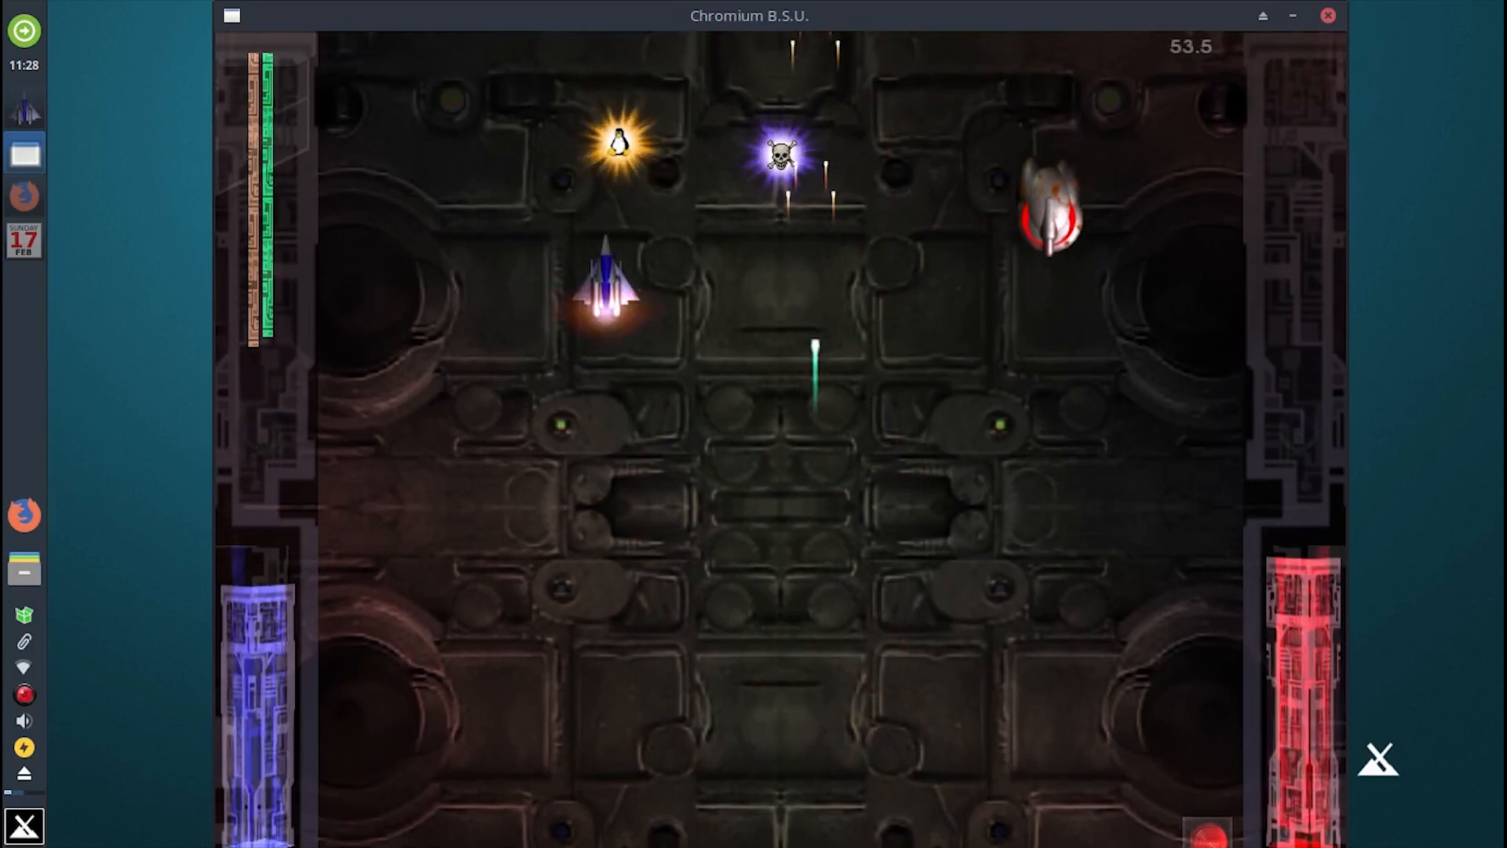
pyautogui.click(637, 627)
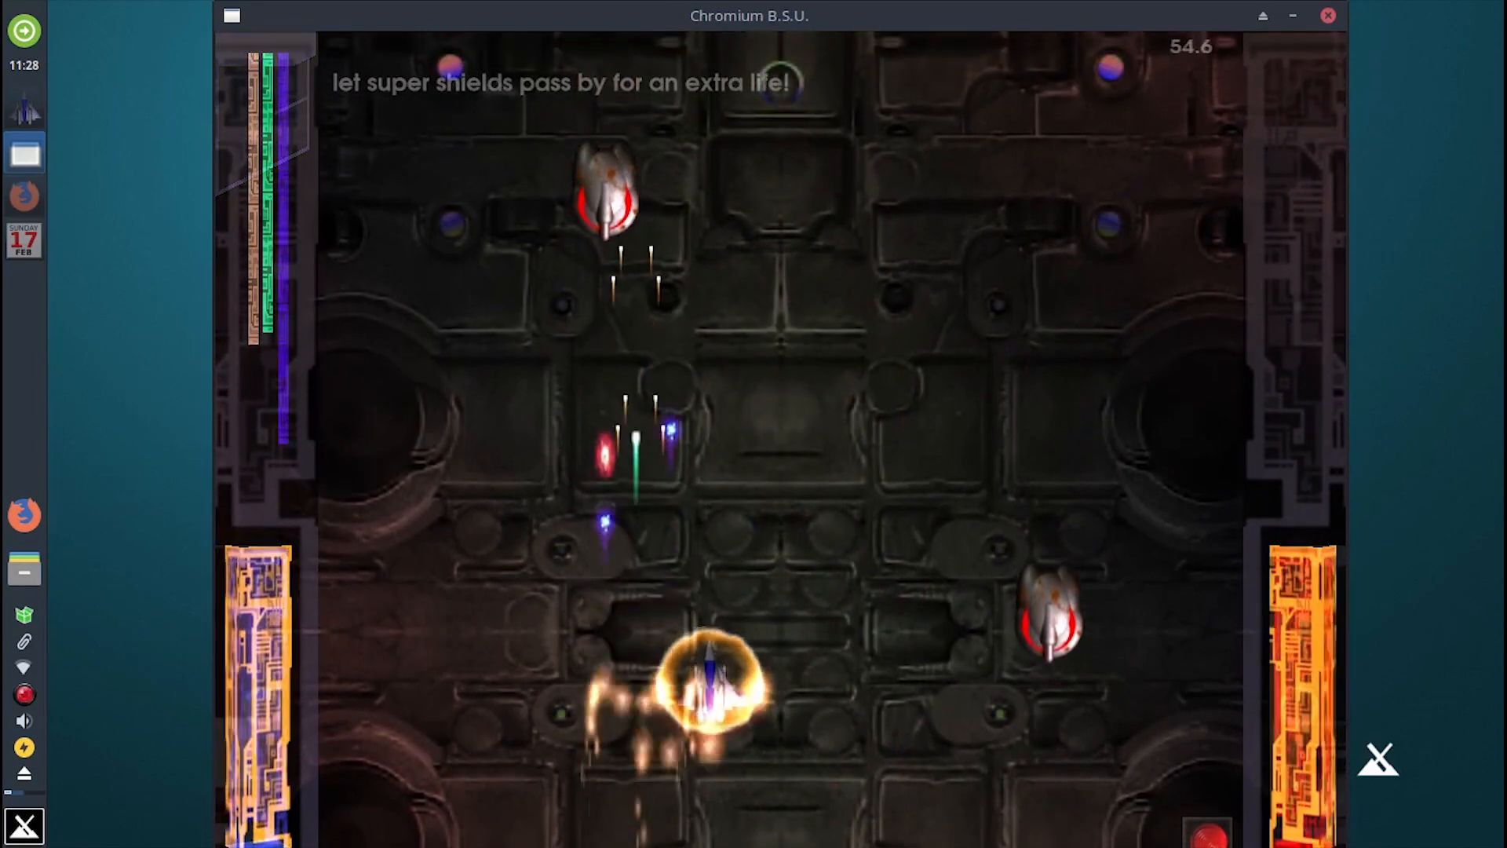
pyautogui.click(737, 596)
pyautogui.click(639, 621)
pyautogui.click(612, 651)
pyautogui.click(878, 667)
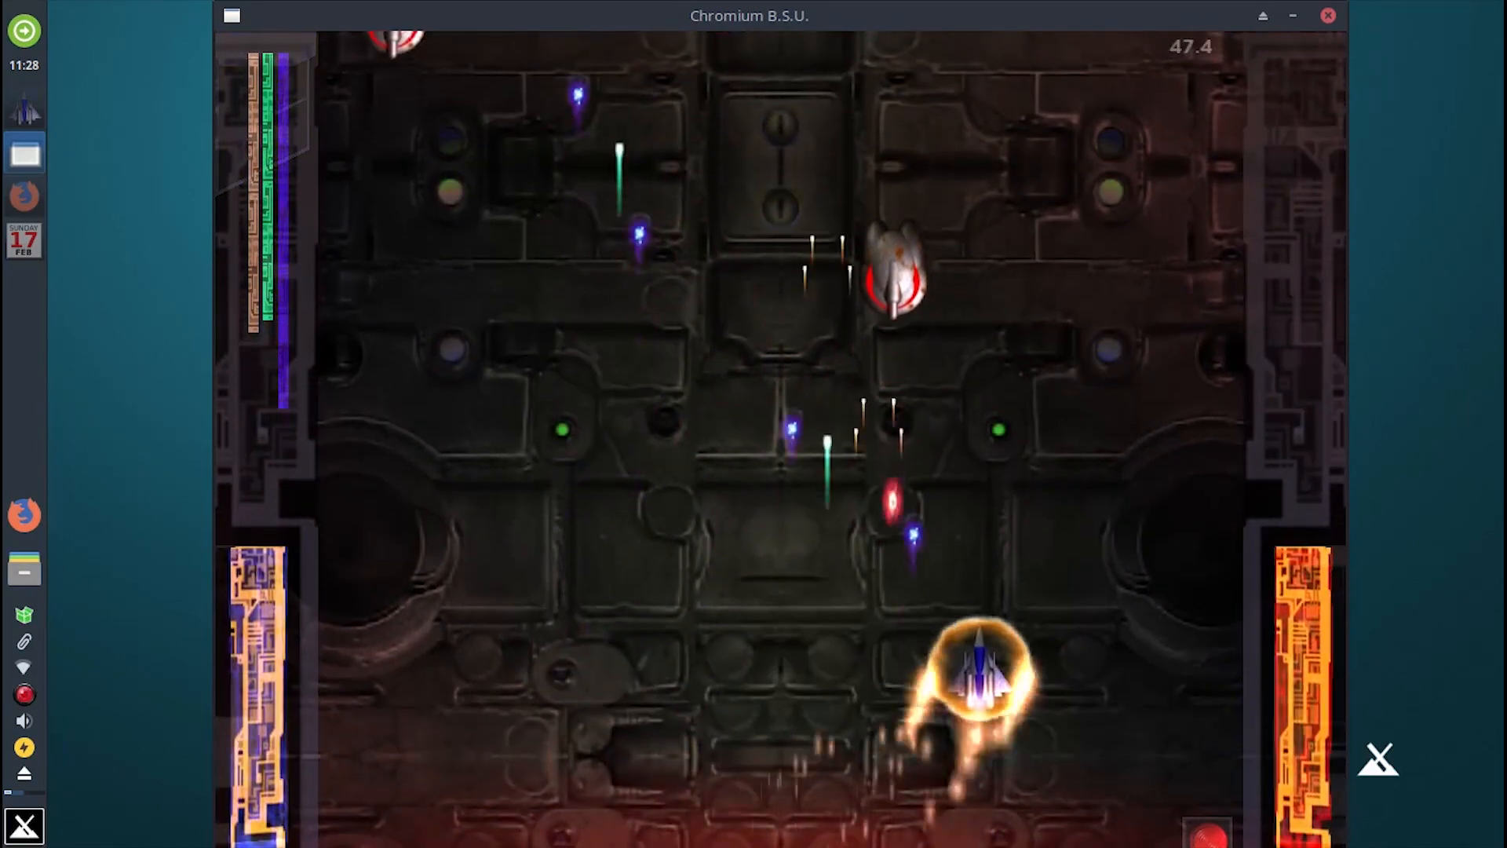
pyautogui.click(993, 657)
pyautogui.click(1002, 650)
pyautogui.click(834, 644)
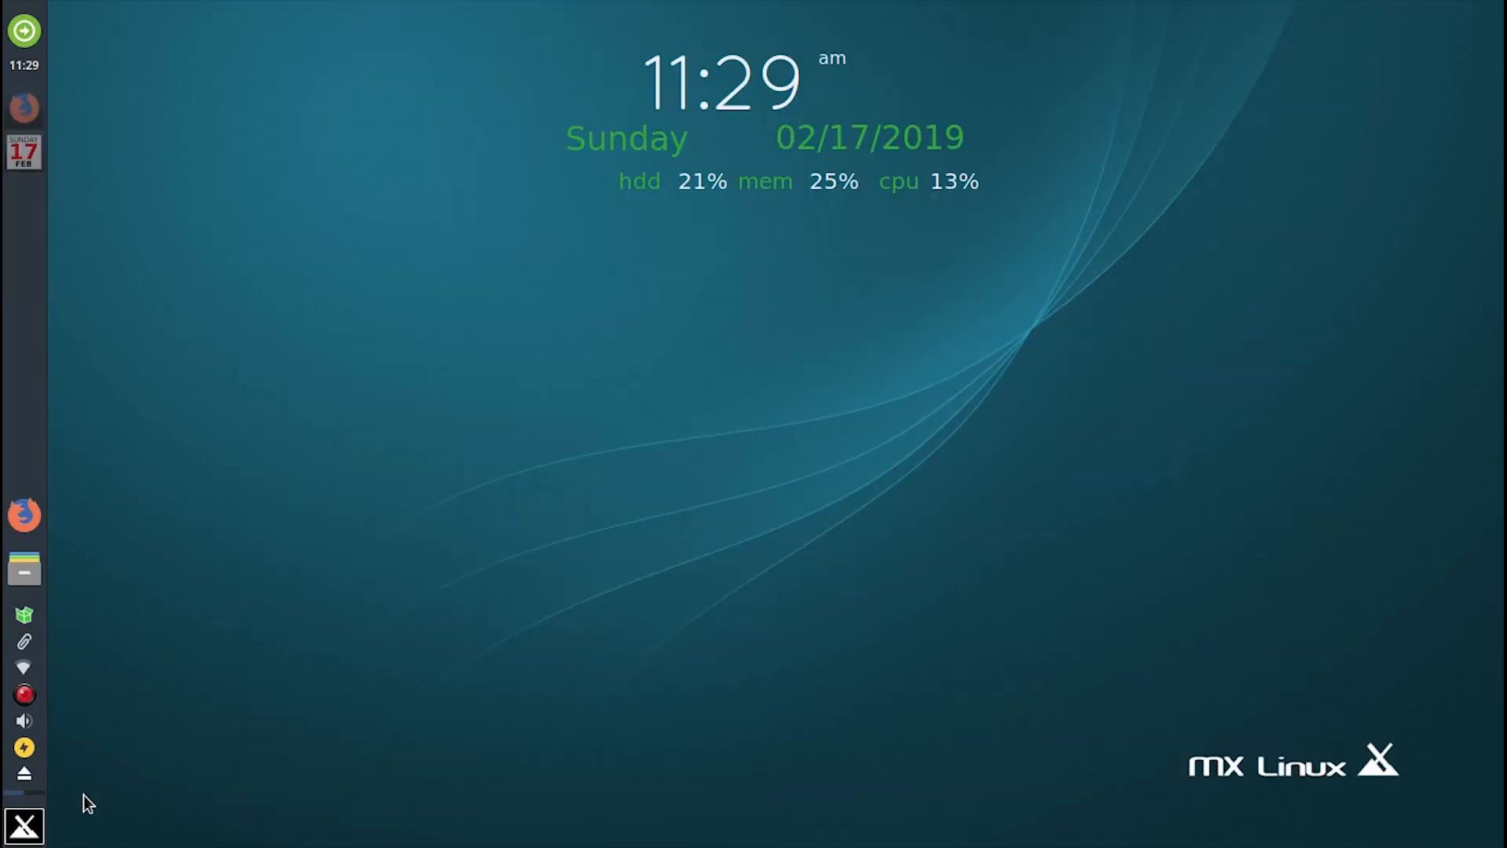
# Step: Launch Mahjongg from the Games category of the application menu
pyautogui.click(26, 827)
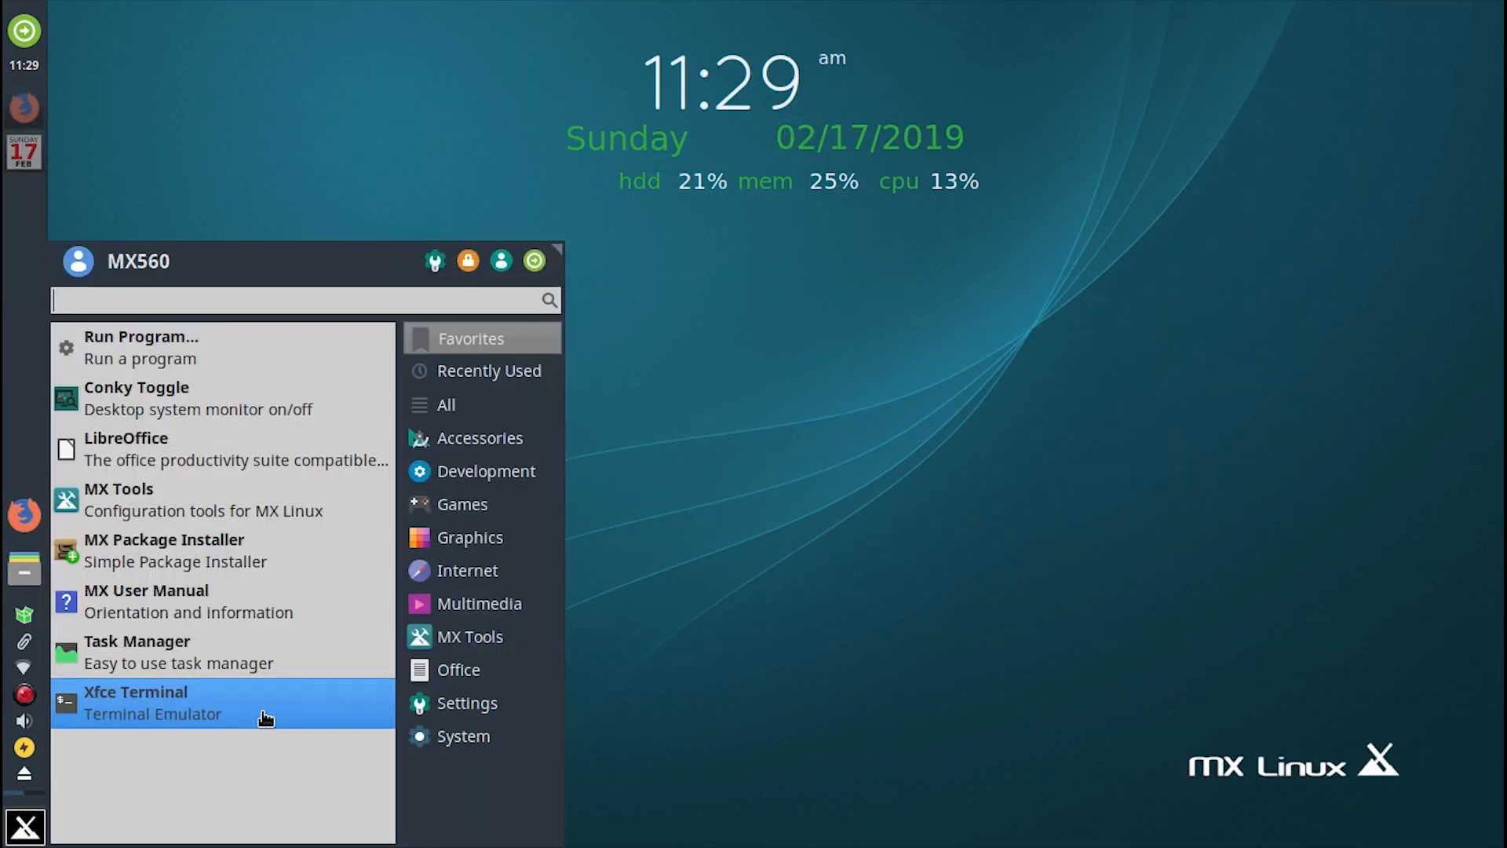
pyautogui.click(465, 505)
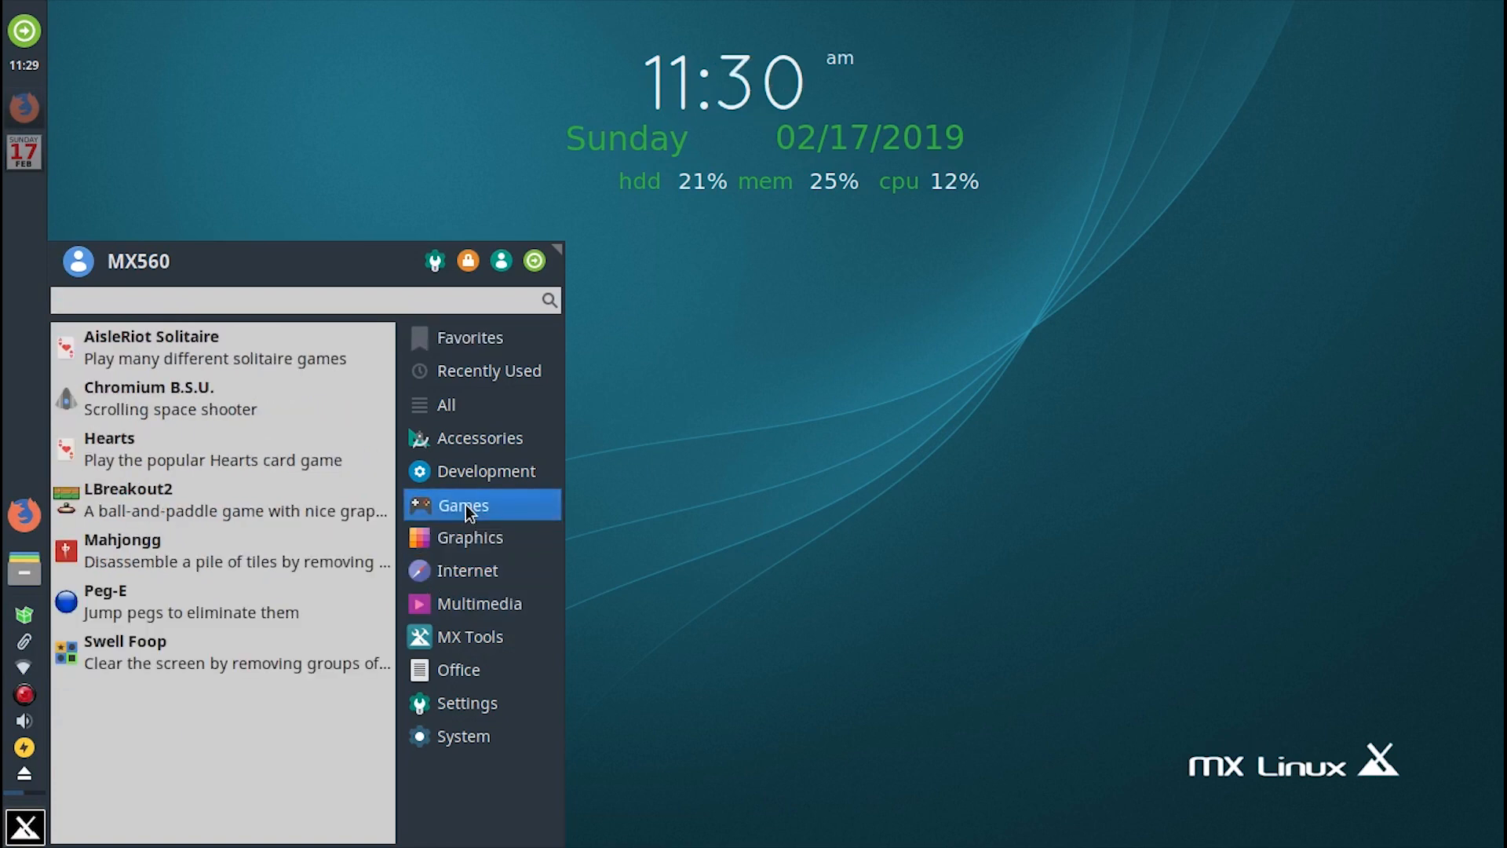
pyautogui.click(132, 563)
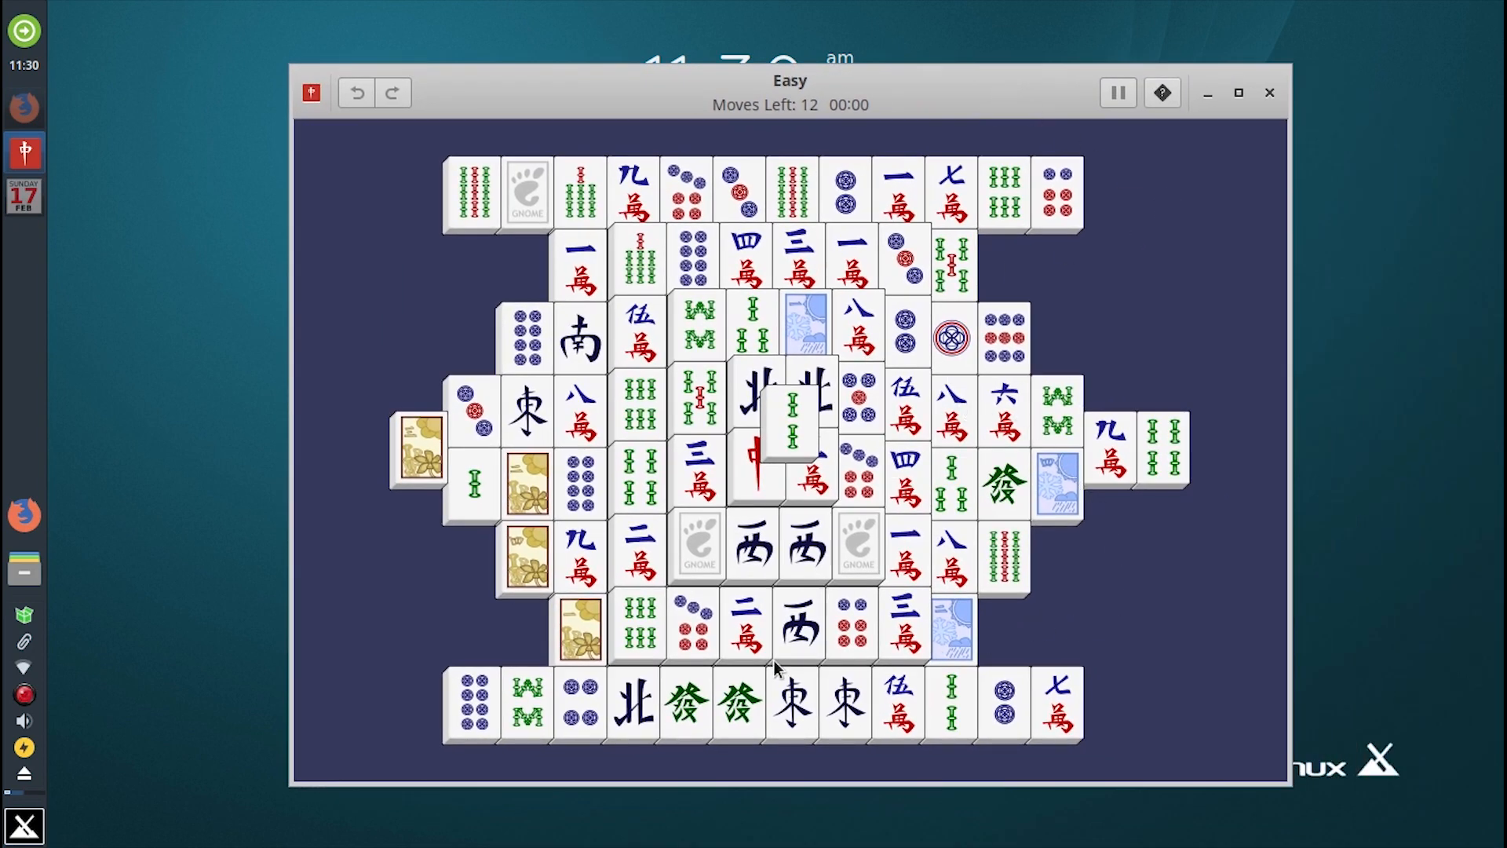
# Step: Remove two free golden flower tiles and the free pair of one-character tiles from the Mahjongg board
pyautogui.click(513, 540)
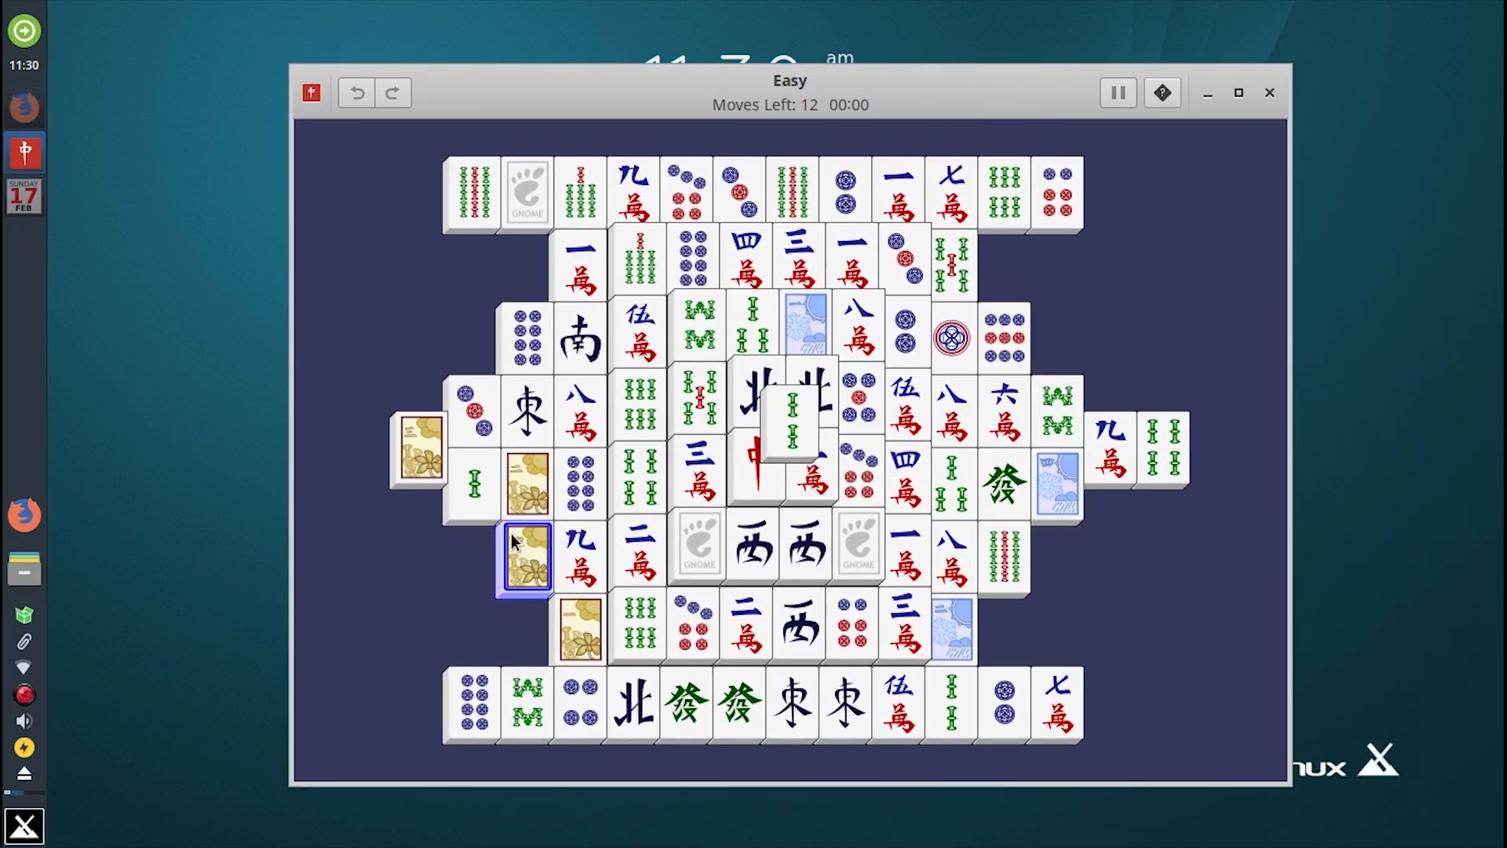
pyautogui.click(422, 453)
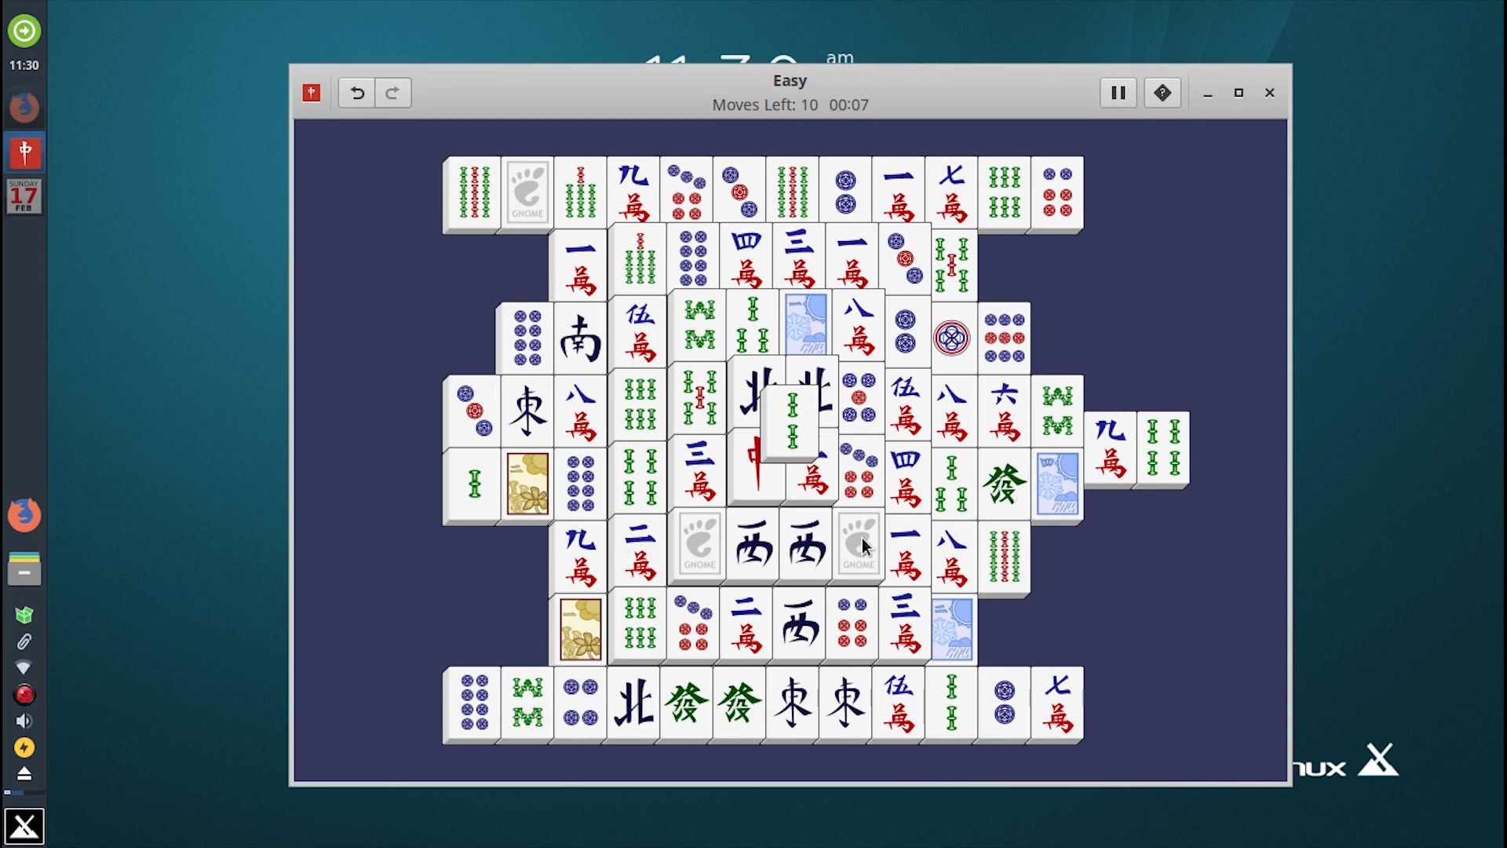
pyautogui.click(785, 430)
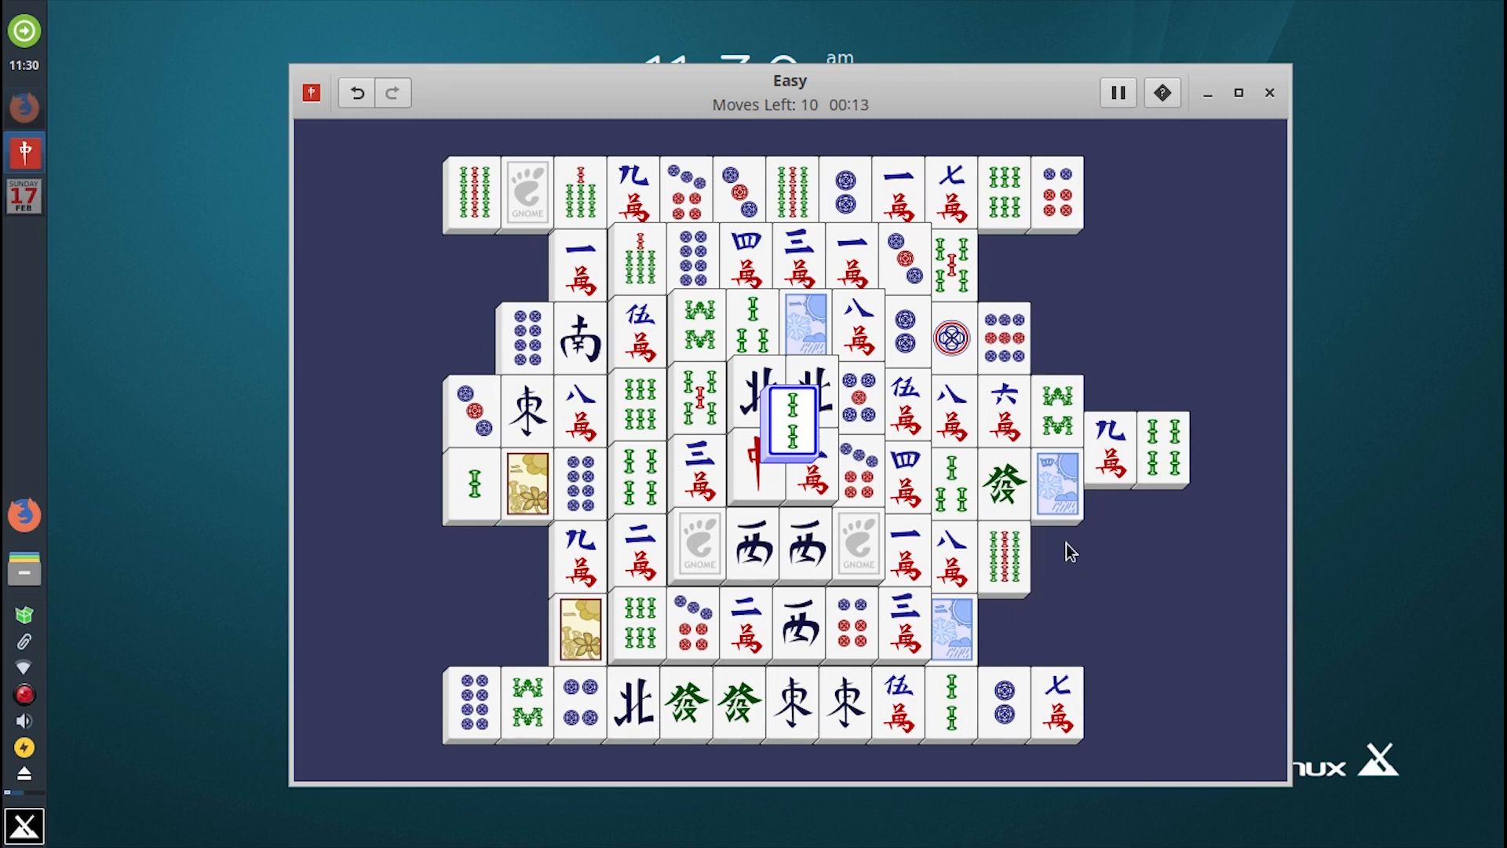
pyautogui.click(910, 572)
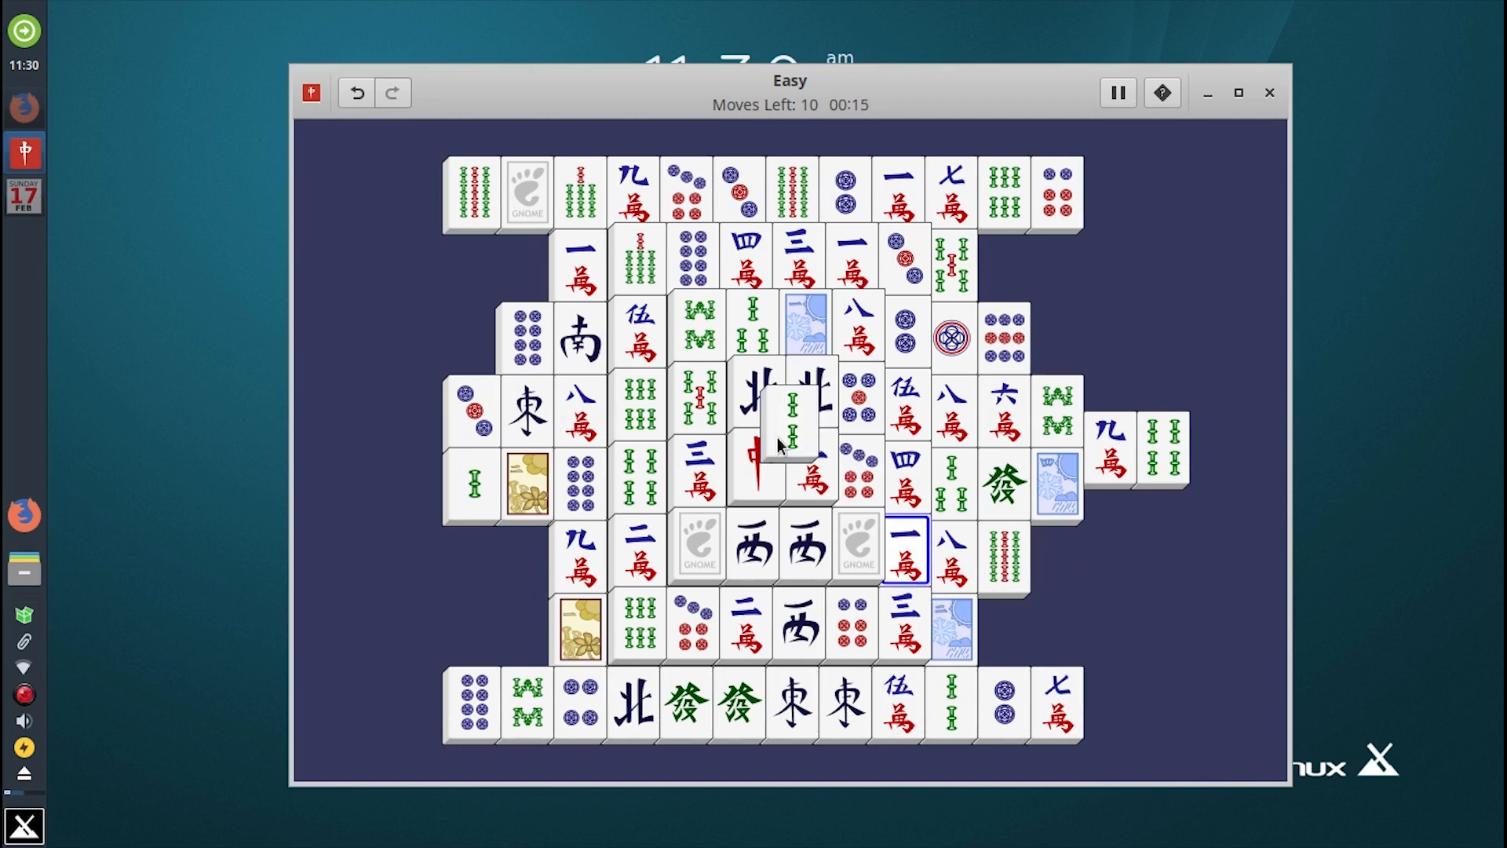
pyautogui.click(585, 288)
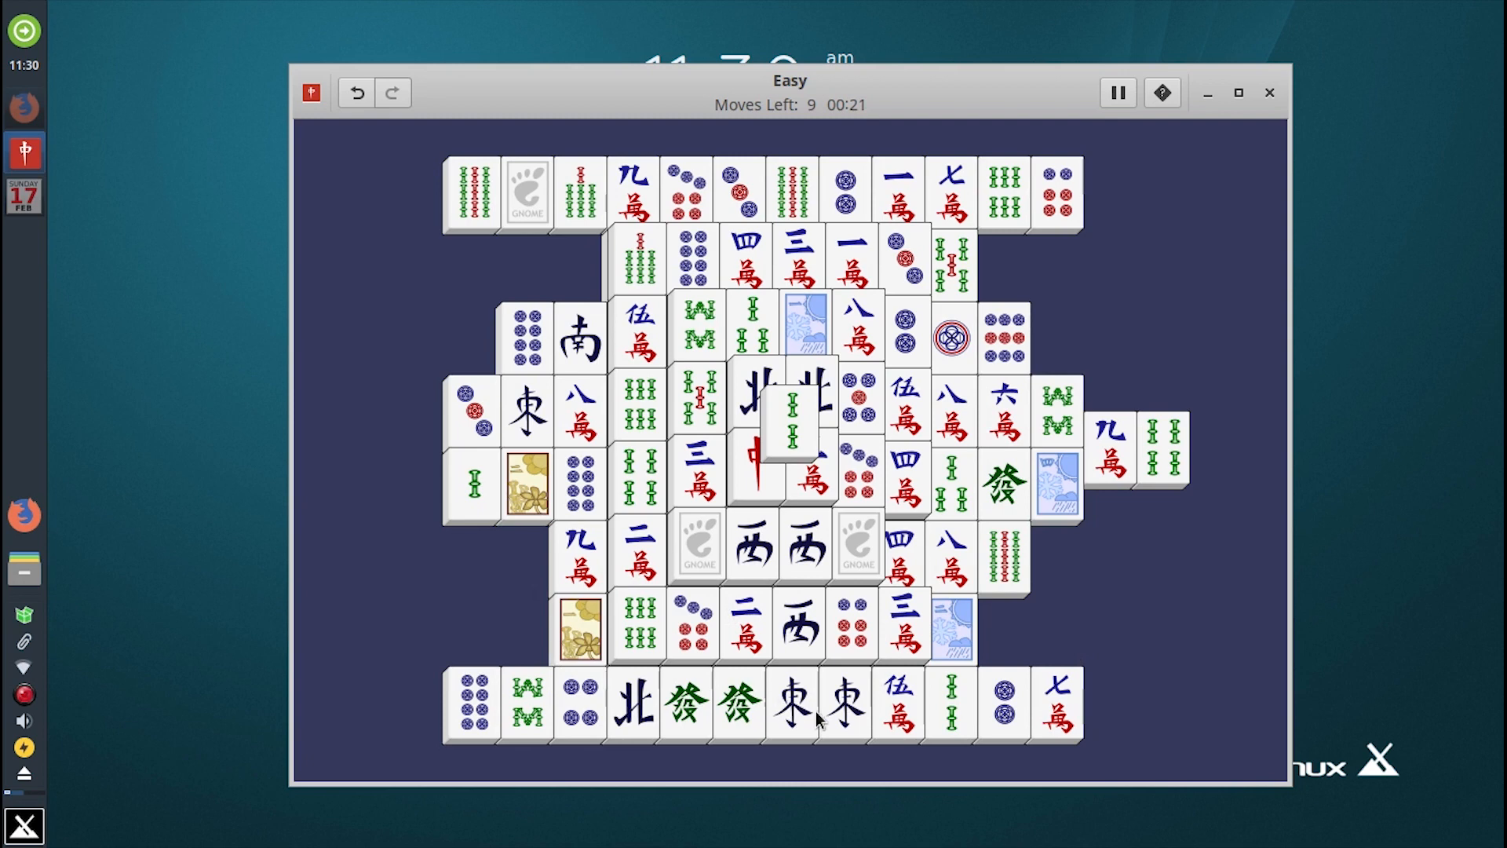
# Step: Remove the free pair of six-bamboo tiles and the free pair of four-bamboo tiles
pyautogui.click(643, 637)
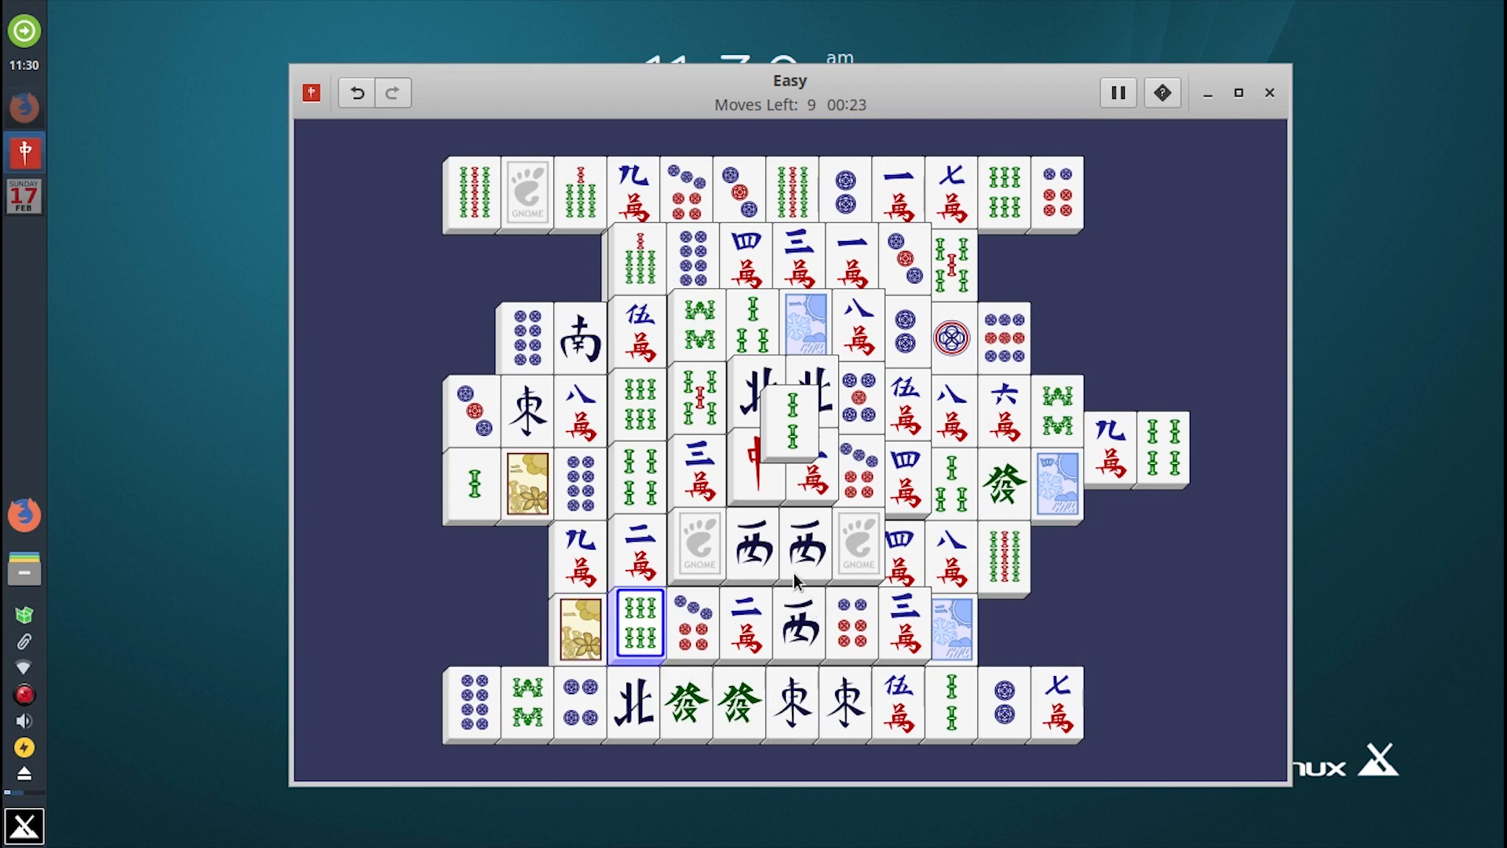
pyautogui.click(641, 408)
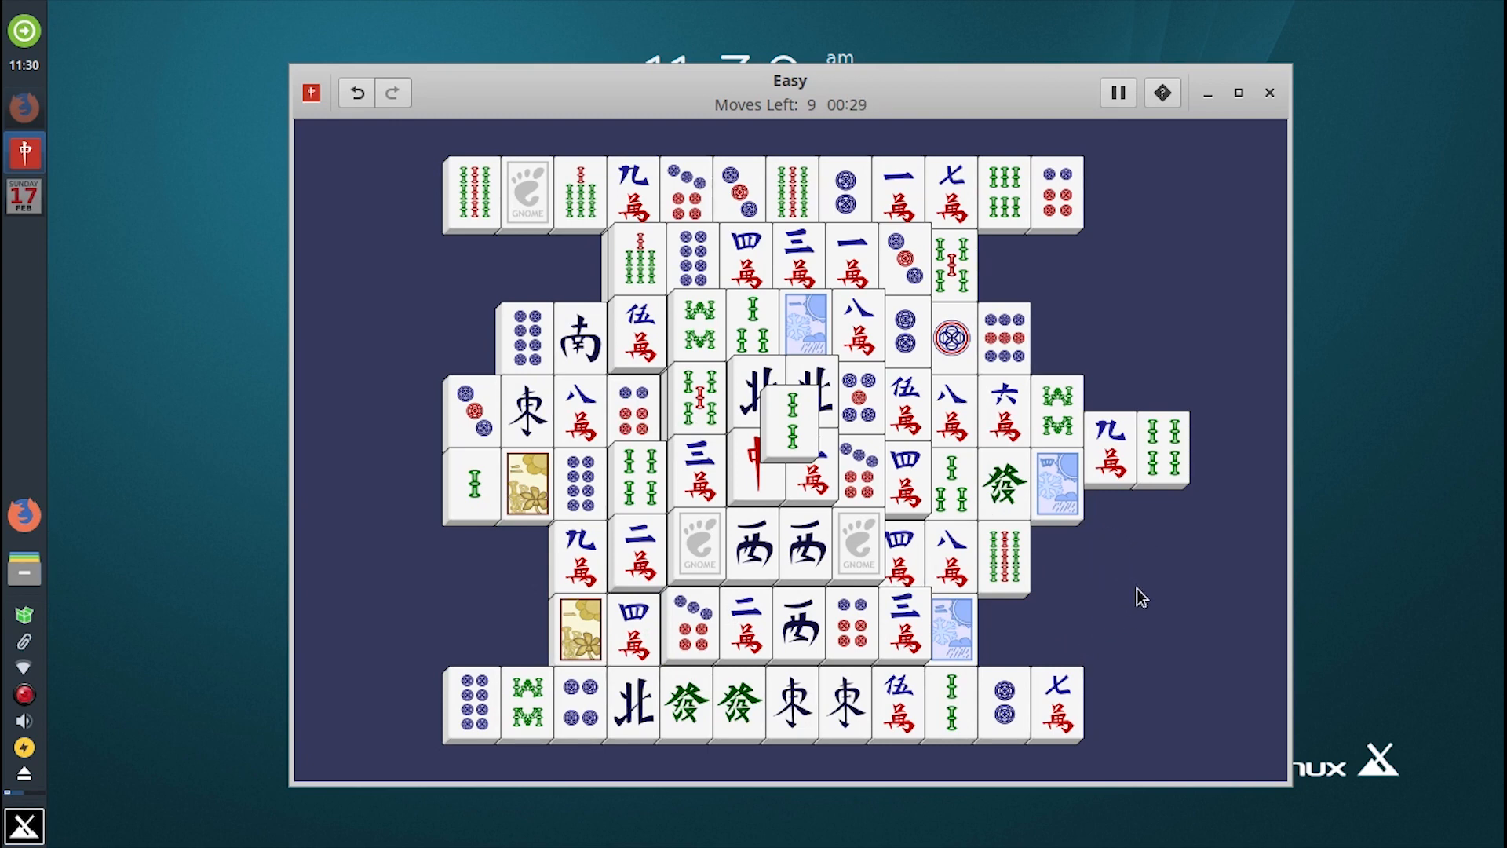
pyautogui.click(636, 492)
pyautogui.click(1159, 450)
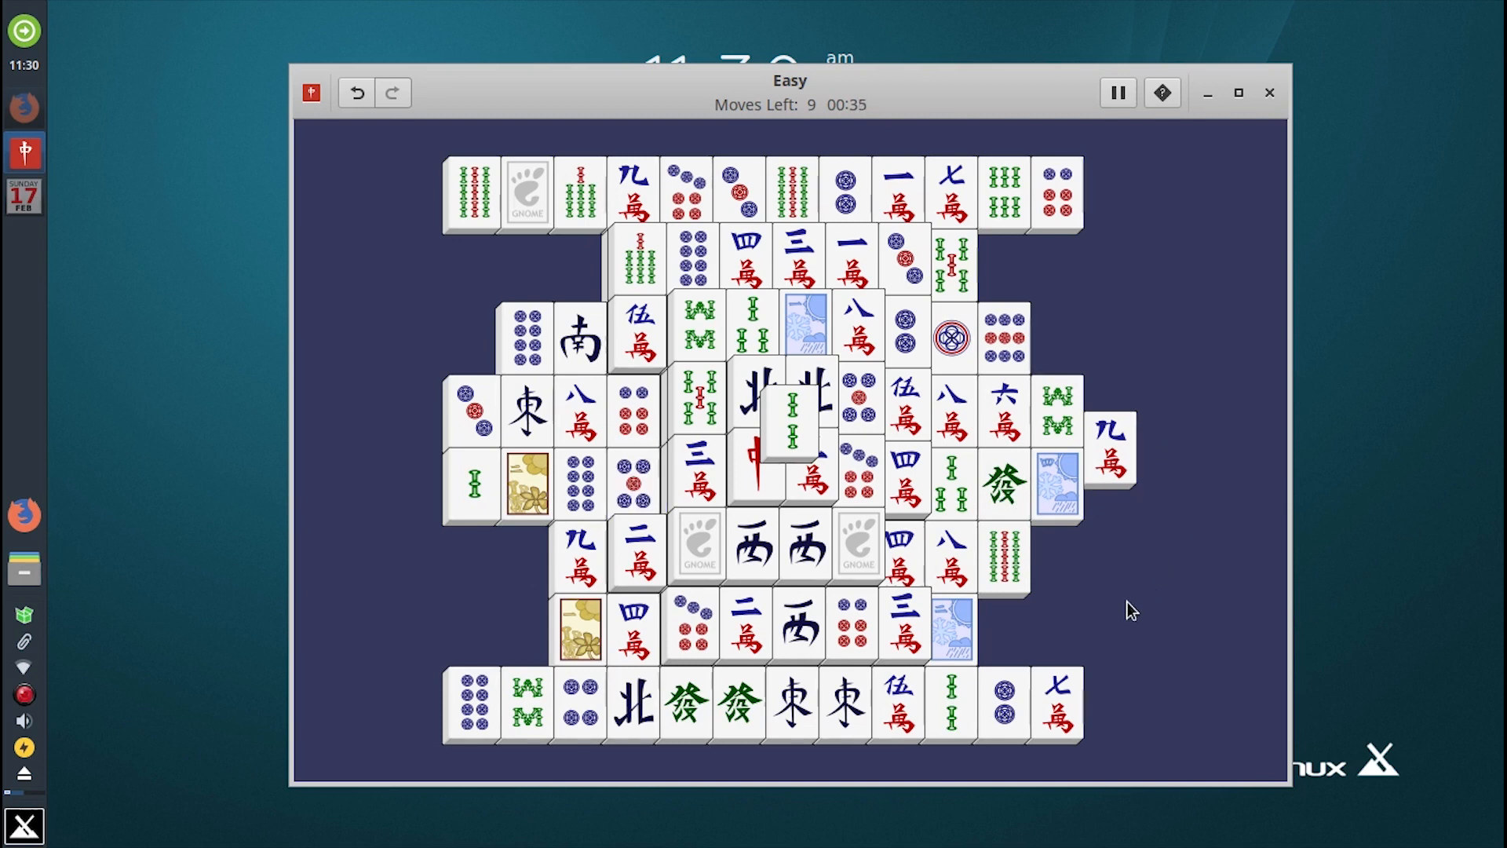
# Step: Remove the free pair of nine-bamboo tiles and close Mahjongg
pyautogui.click(1021, 571)
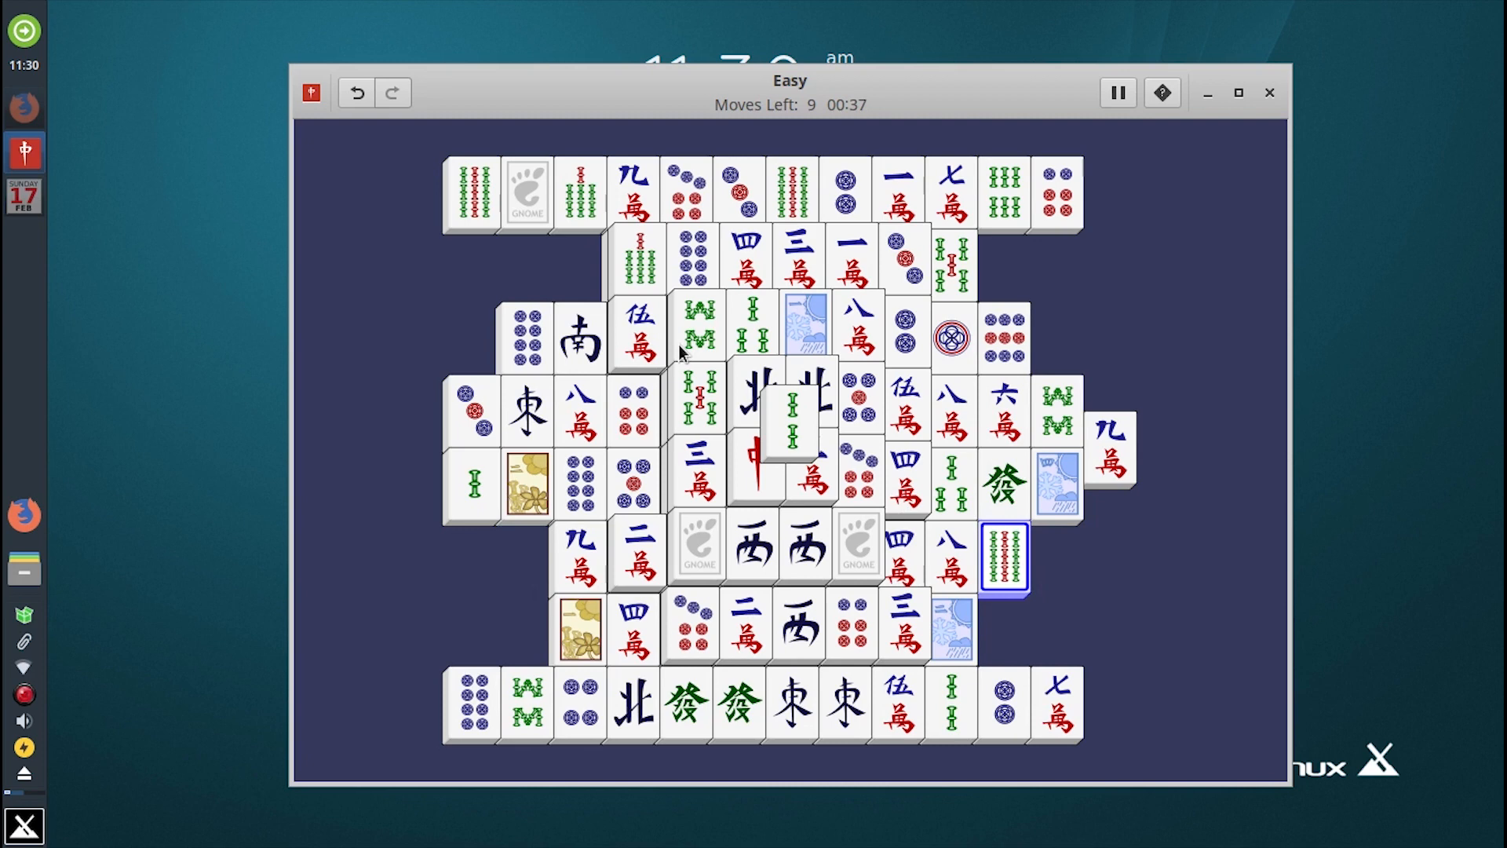
pyautogui.click(468, 204)
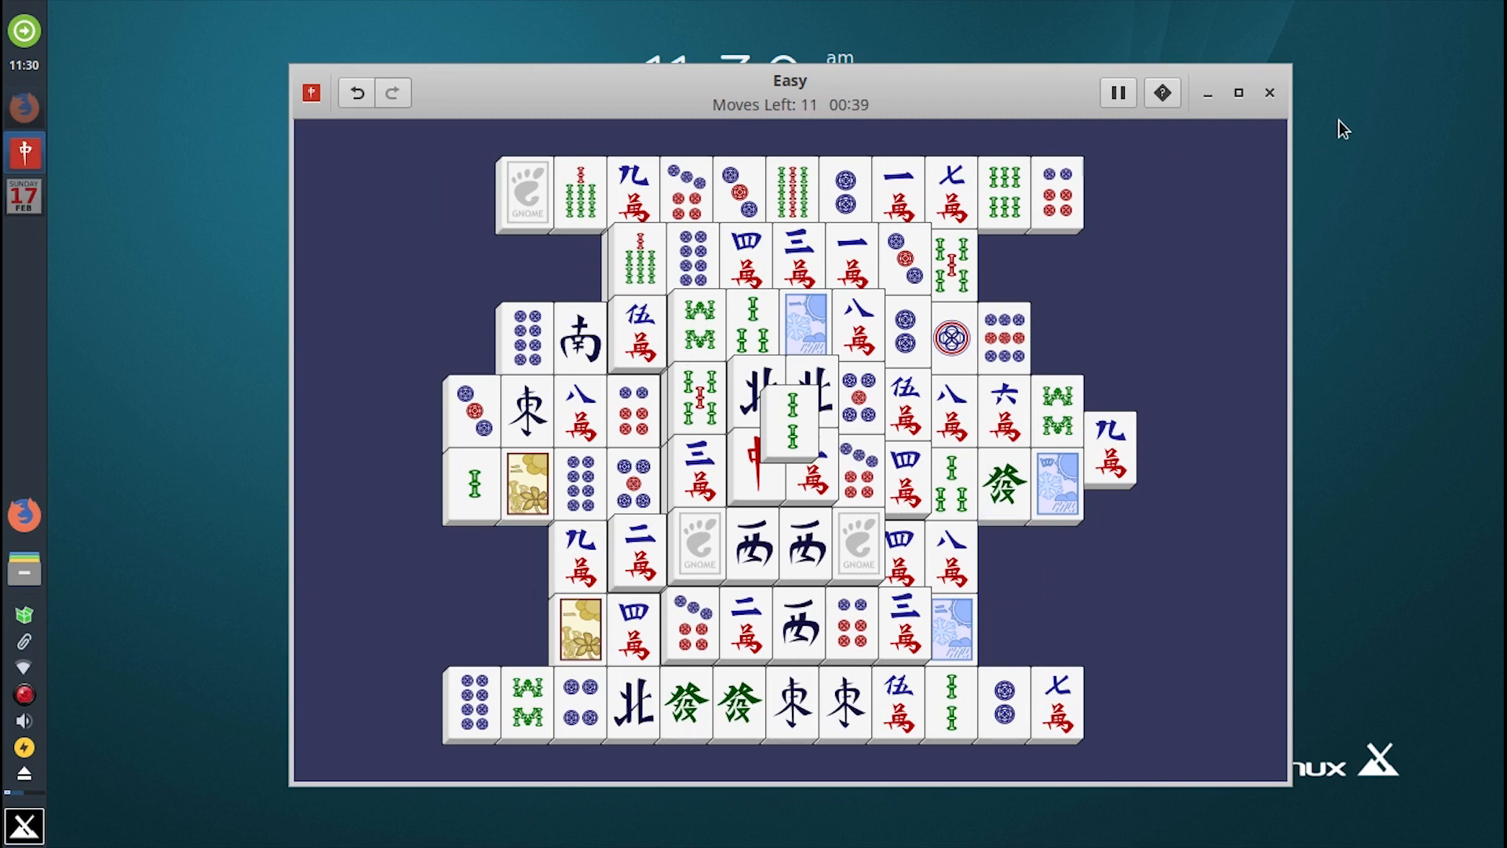
pyautogui.click(1268, 94)
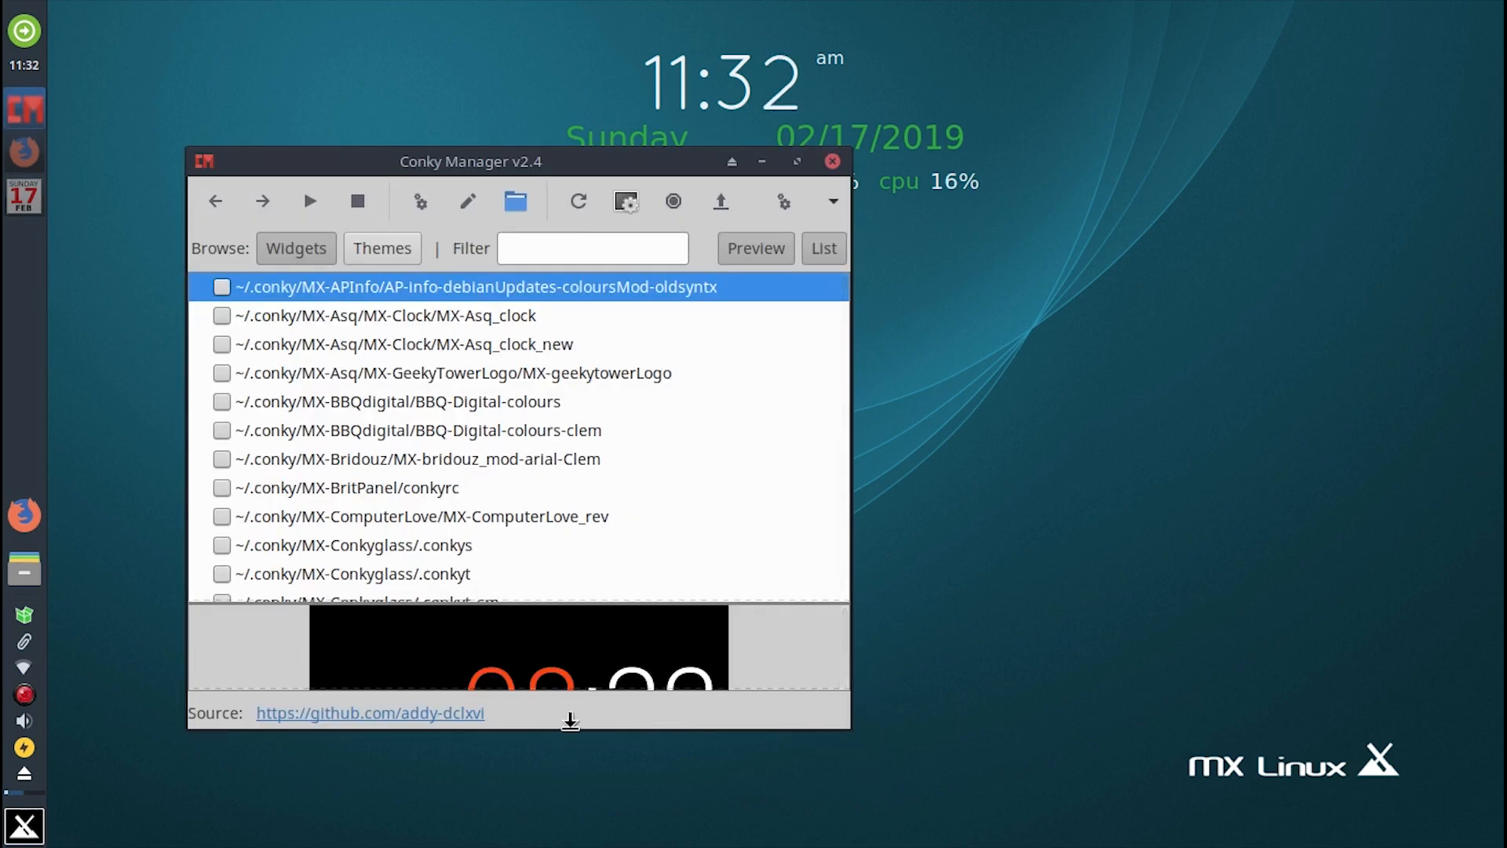
# Step: Enlarge the Conky Manager window in height and width and give its widget preview pane more room
pyautogui.moveTo(570, 720); pyautogui.dragTo(542, 806)
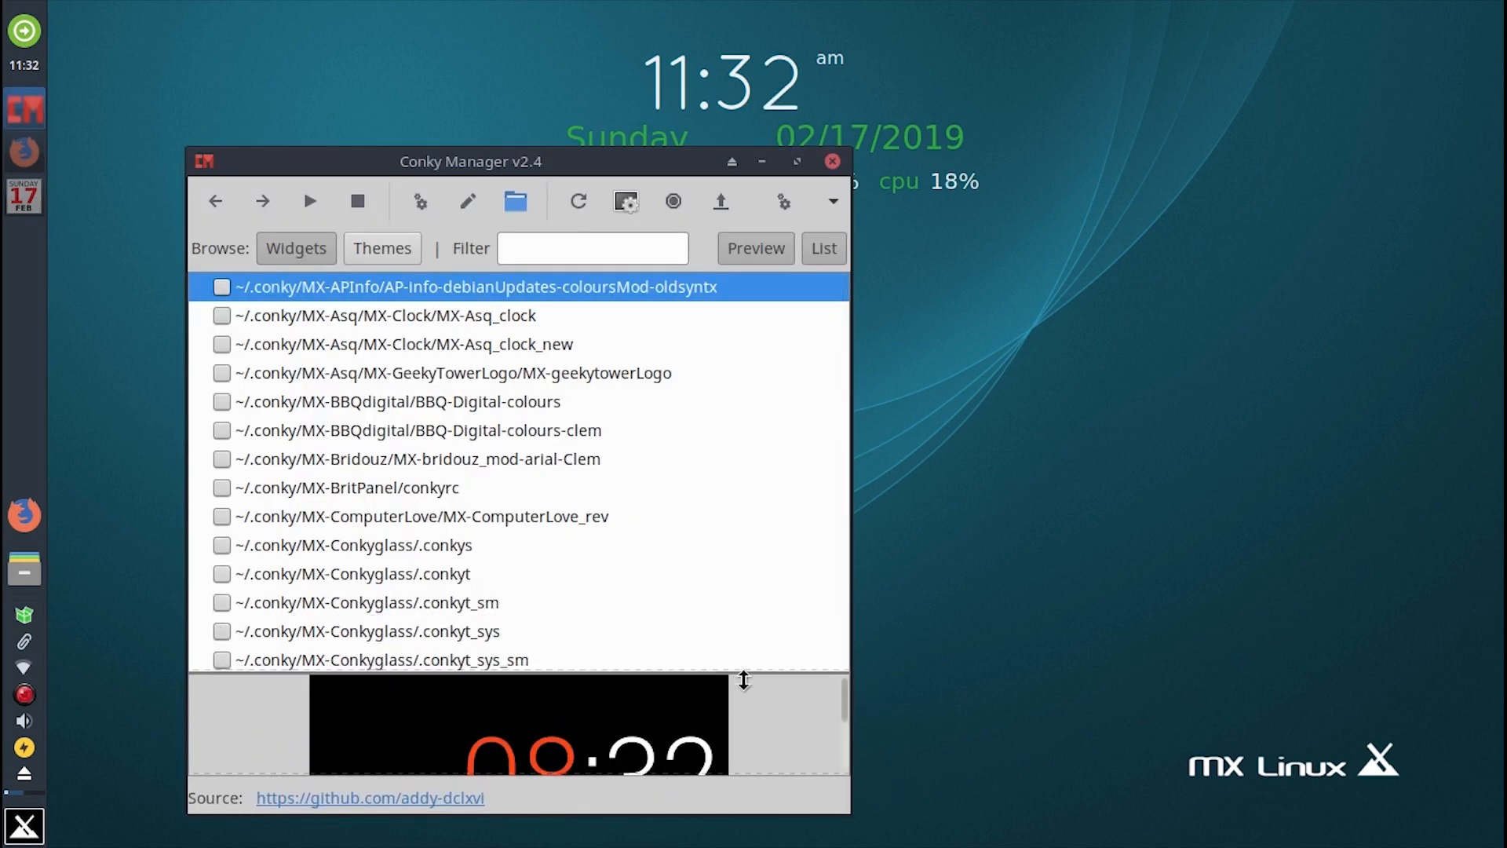
pyautogui.moveTo(756, 676); pyautogui.dragTo(746, 572)
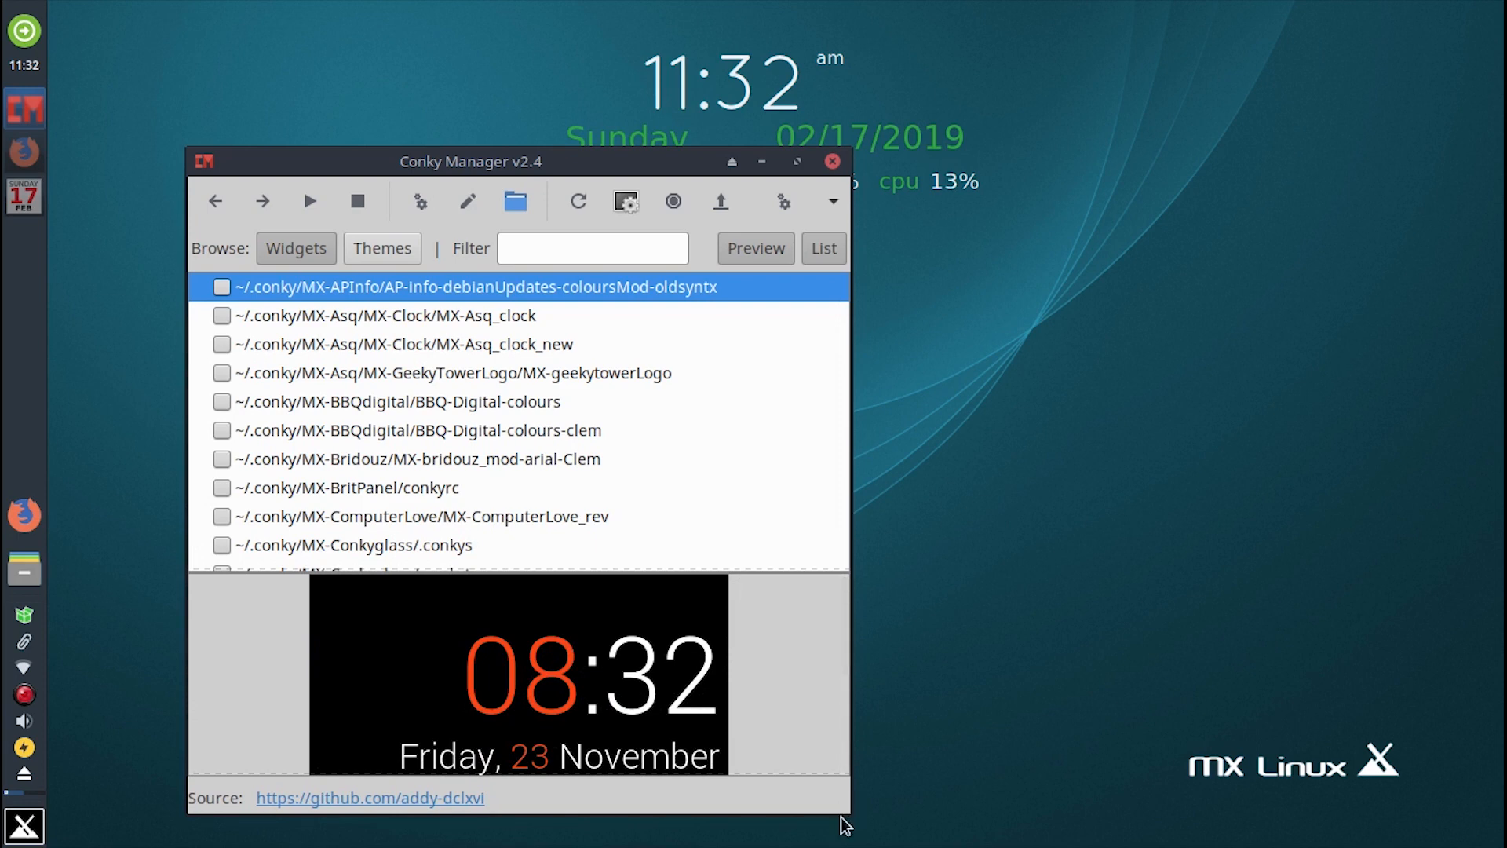
pyautogui.moveTo(843, 808); pyautogui.dragTo(896, 839)
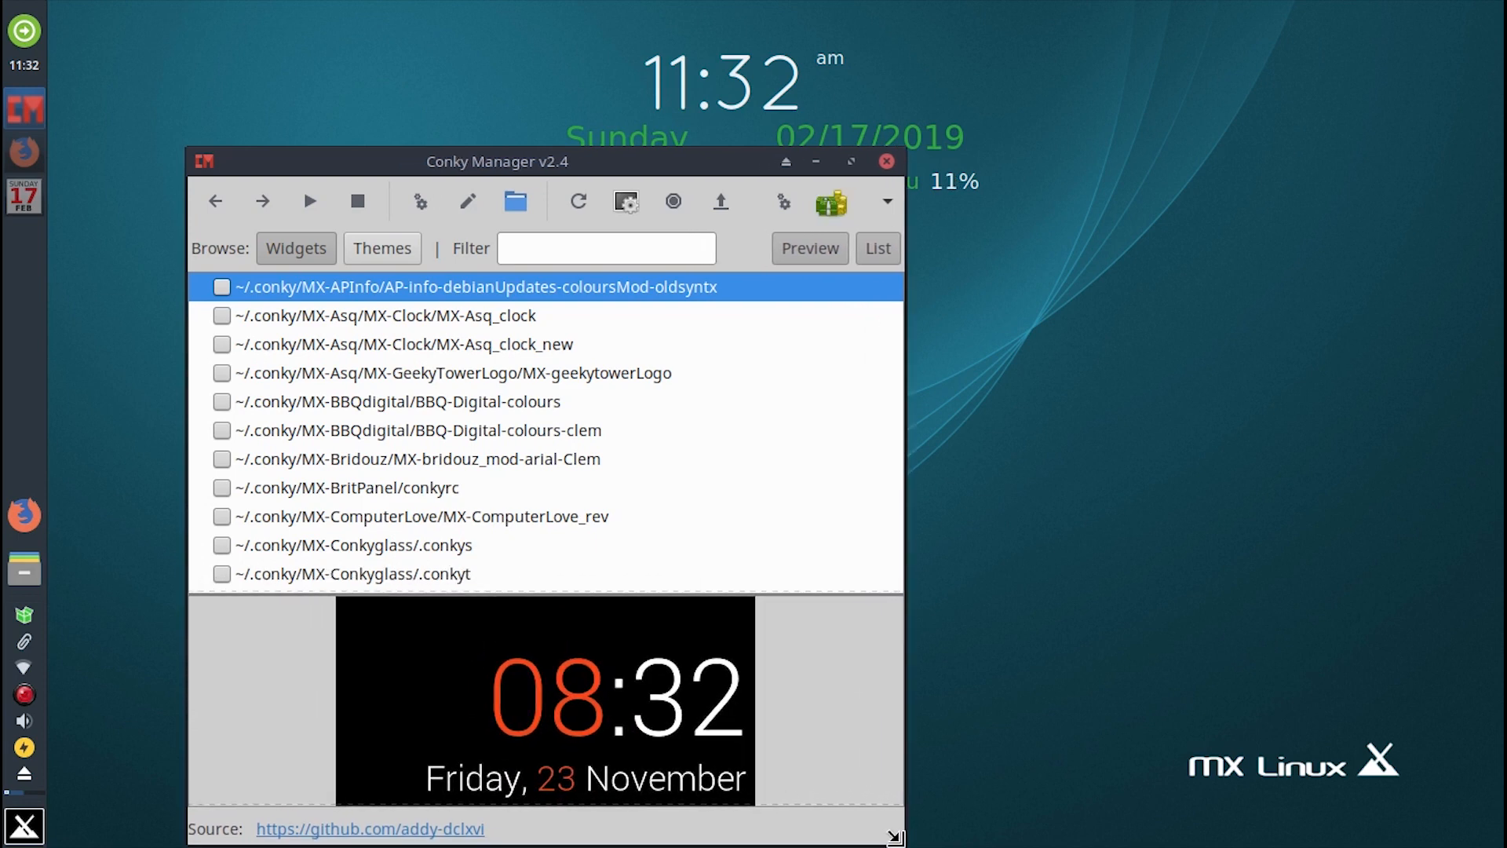
# Step: Enable the AP-info-debianUpdates-coloursMod-oldsyntx widget, move the window below it, and replace that widget with MX-Asq_clock
pyautogui.click(222, 287)
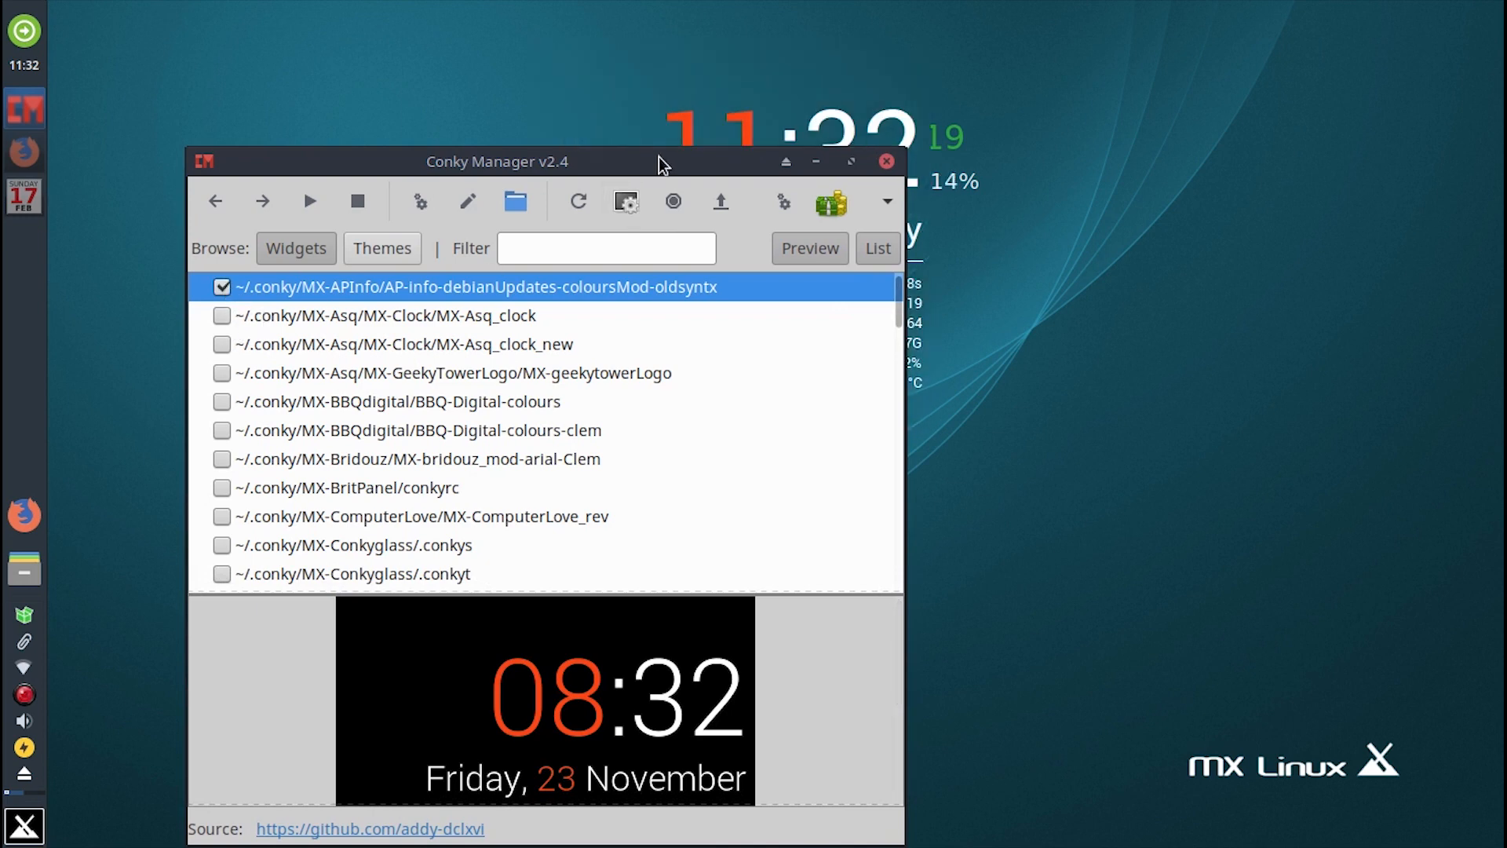
pyautogui.moveTo(659, 164); pyautogui.dragTo(818, 455)
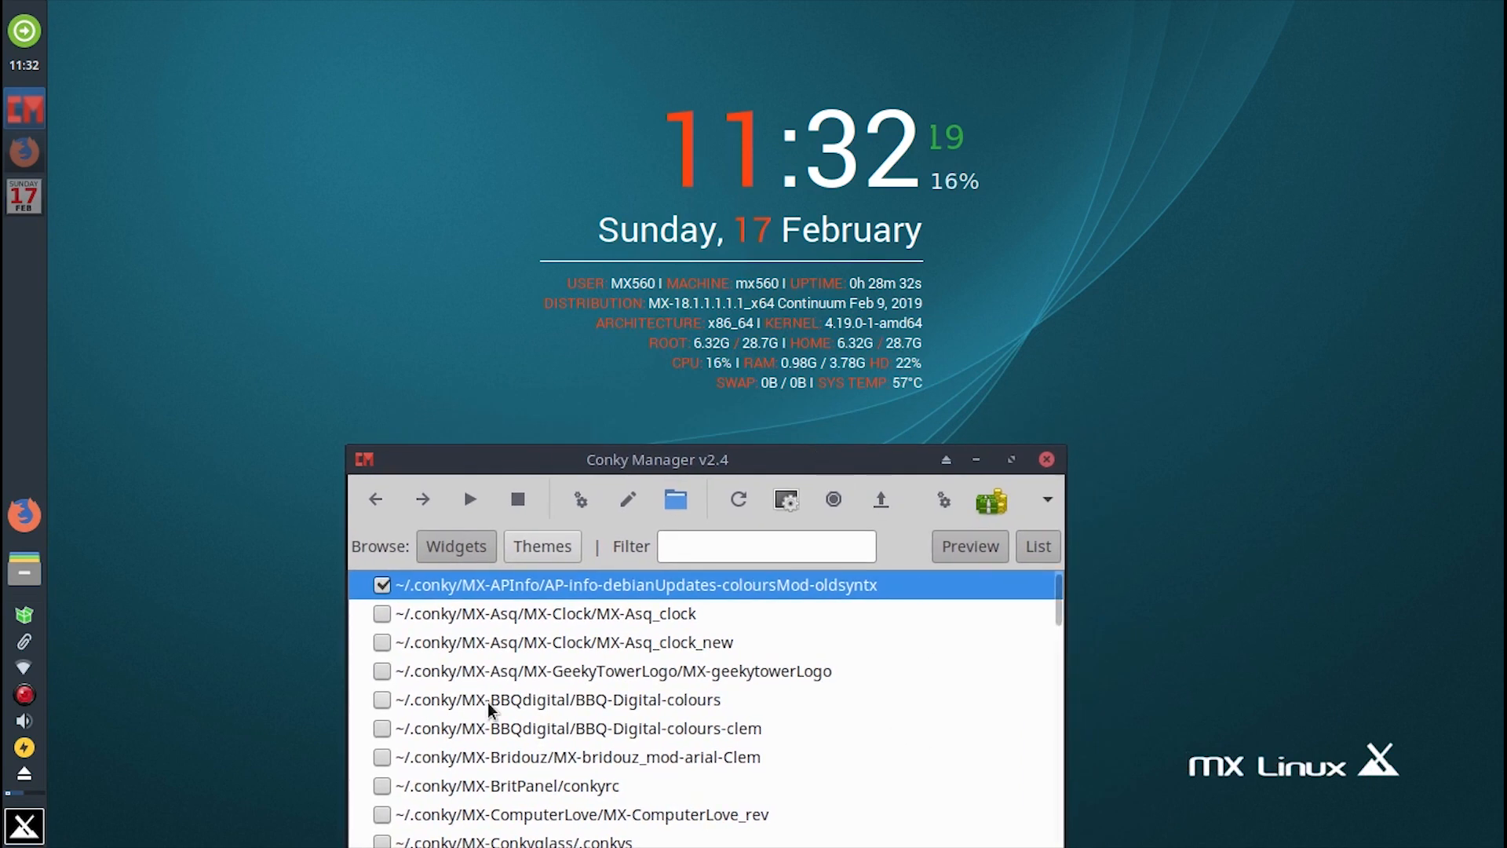
pyautogui.click(378, 610)
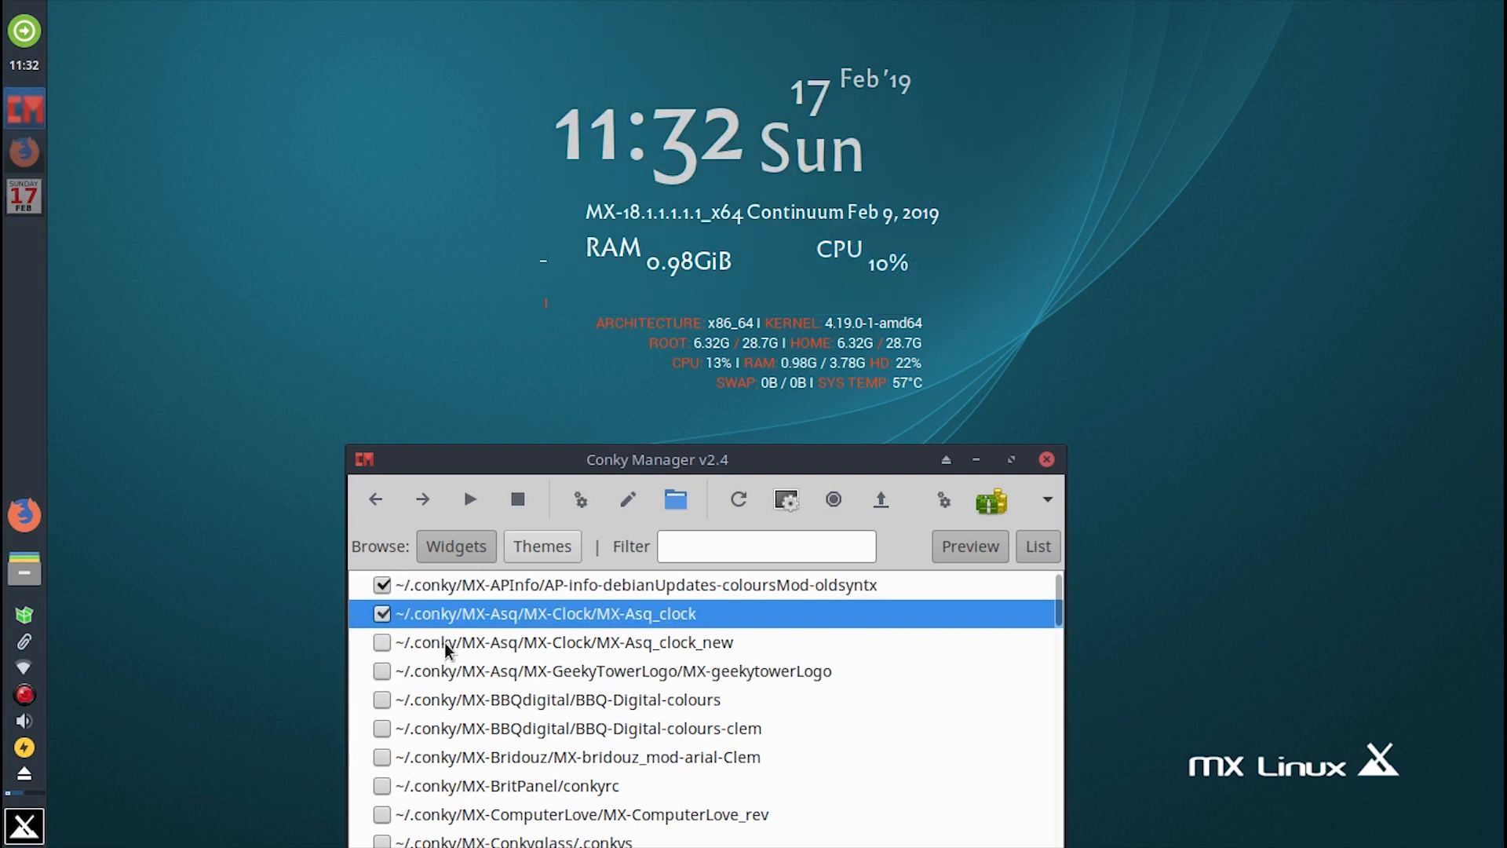
pyautogui.click(382, 587)
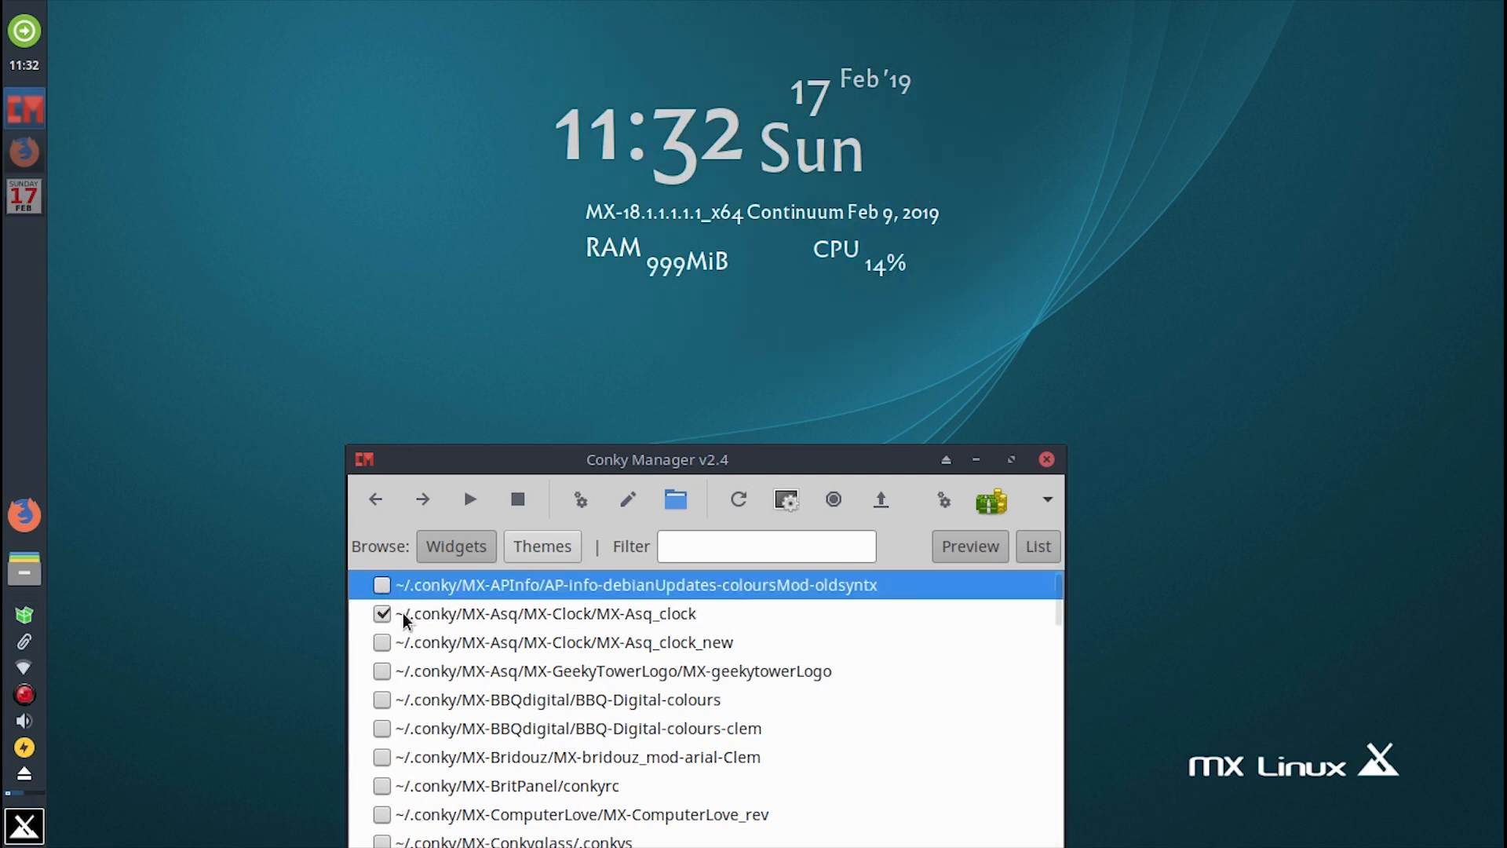
# Step: Replace the MX-Asq_clock widget with MX-Asq_clock_new and also enable the MX-geekytowerLogo widget
pyautogui.click(386, 639)
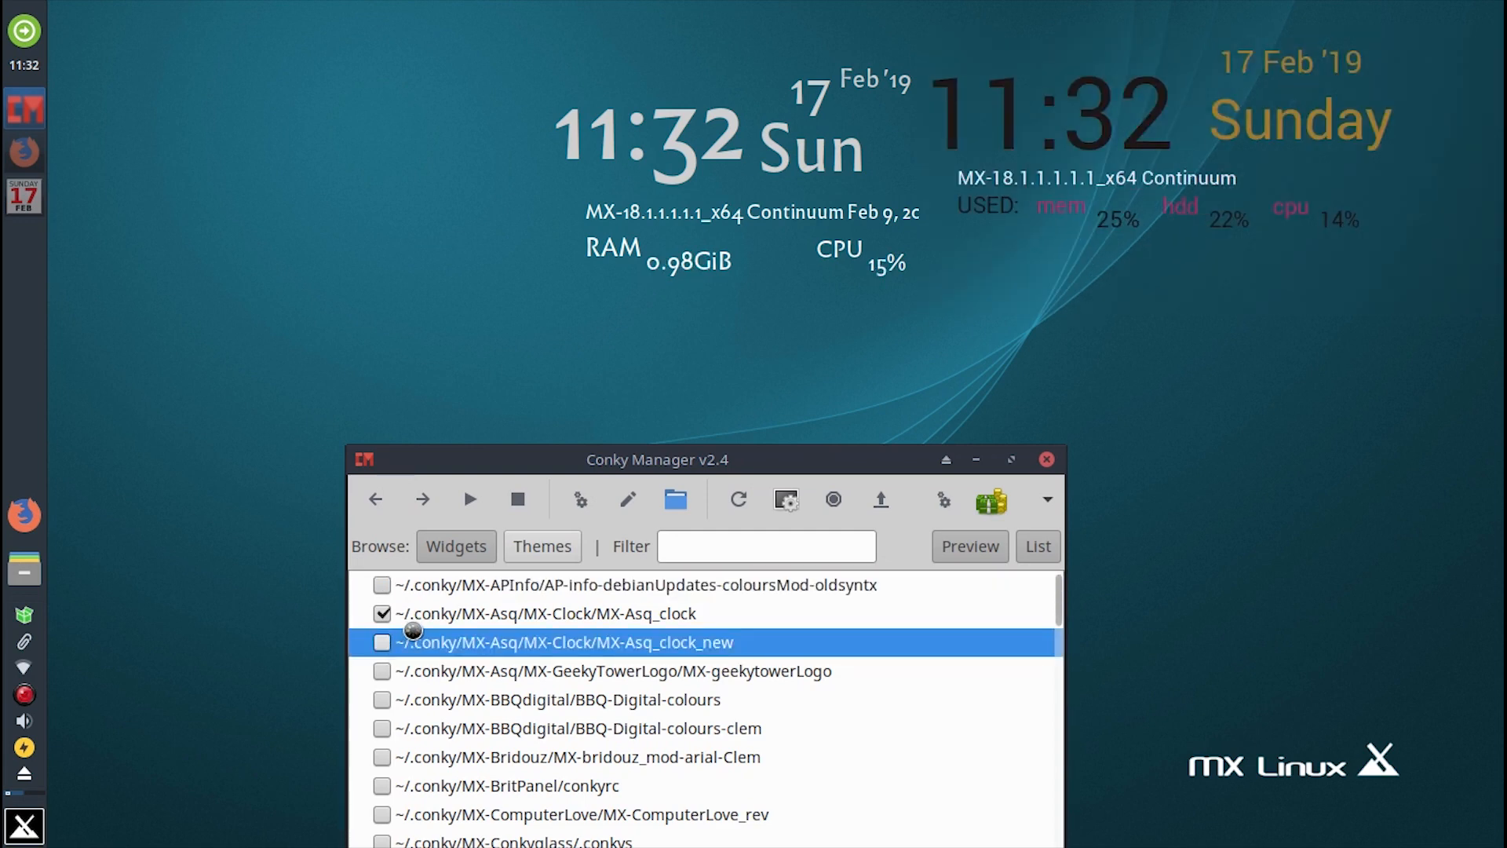
pyautogui.click(381, 613)
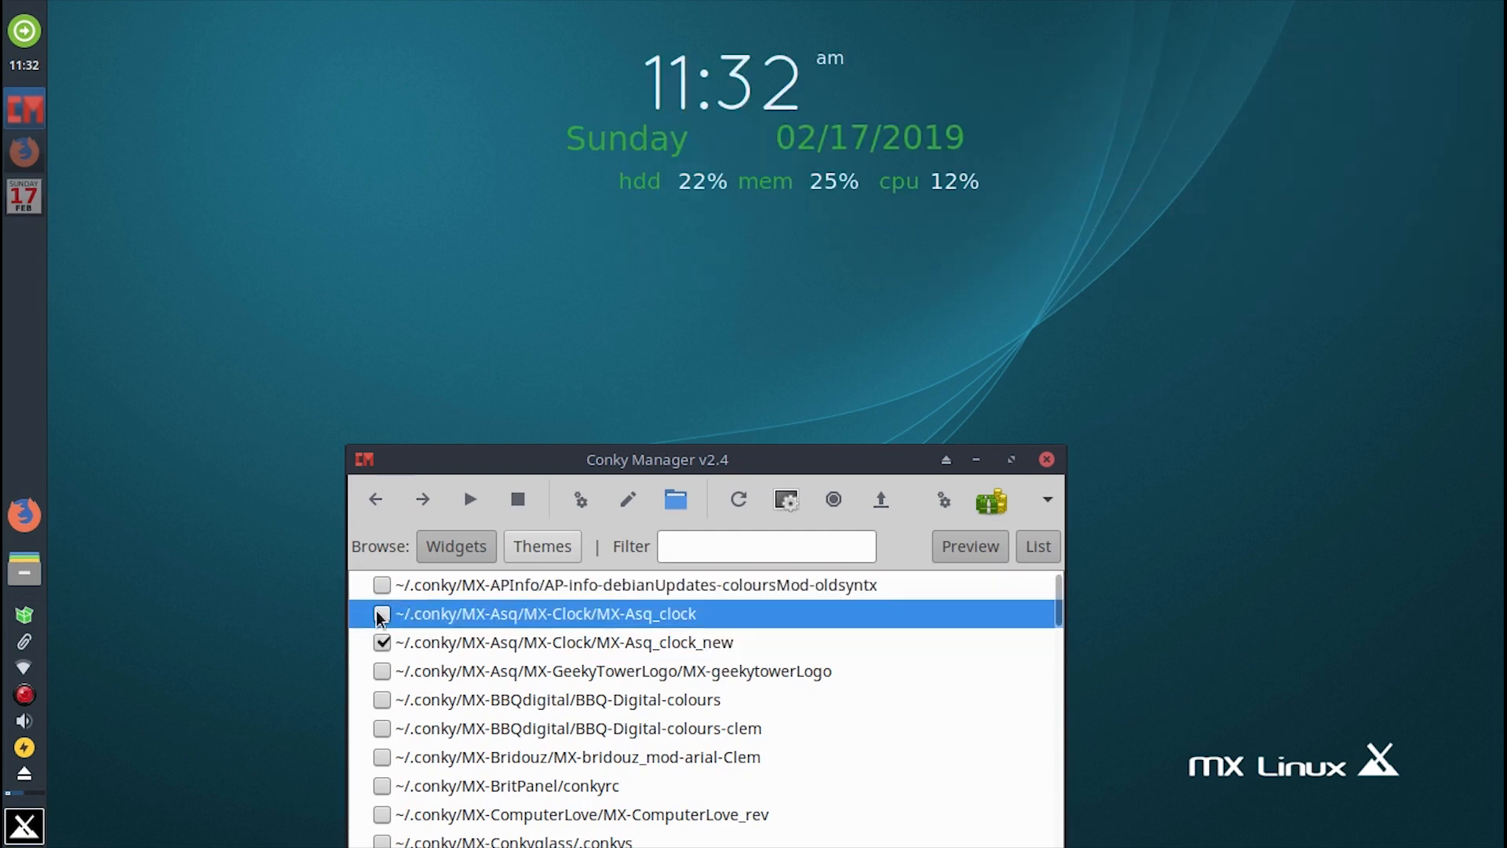
pyautogui.click(383, 669)
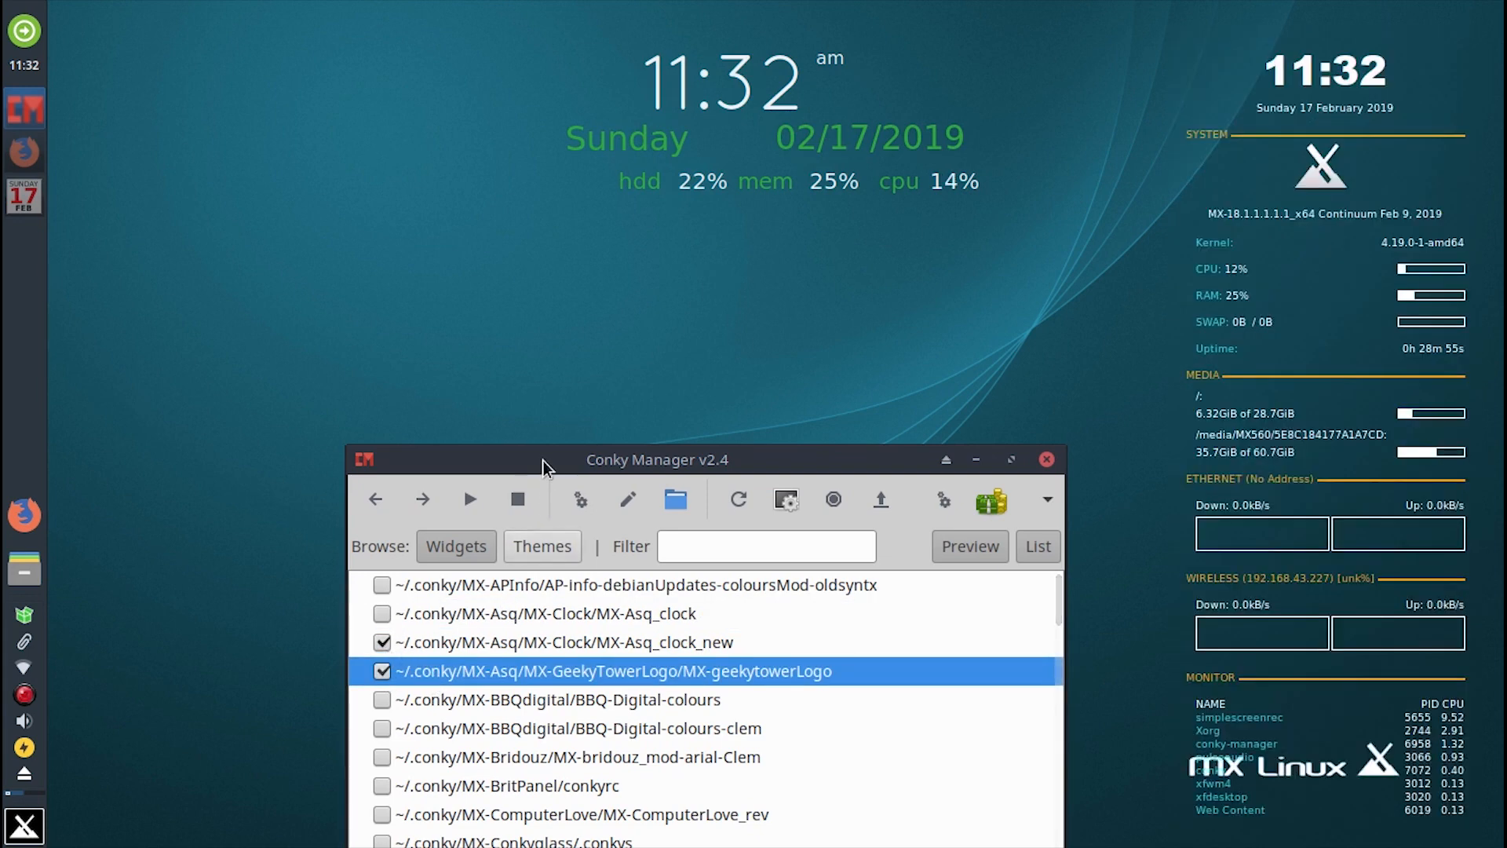
# Step: Move the Conky Manager window up to reveal its preview, disable MX-geekytowerLogo and enable BBQ-Digital-colours
pyautogui.moveTo(543, 460); pyautogui.dragTo(424, 84)
pyautogui.click(303, 300)
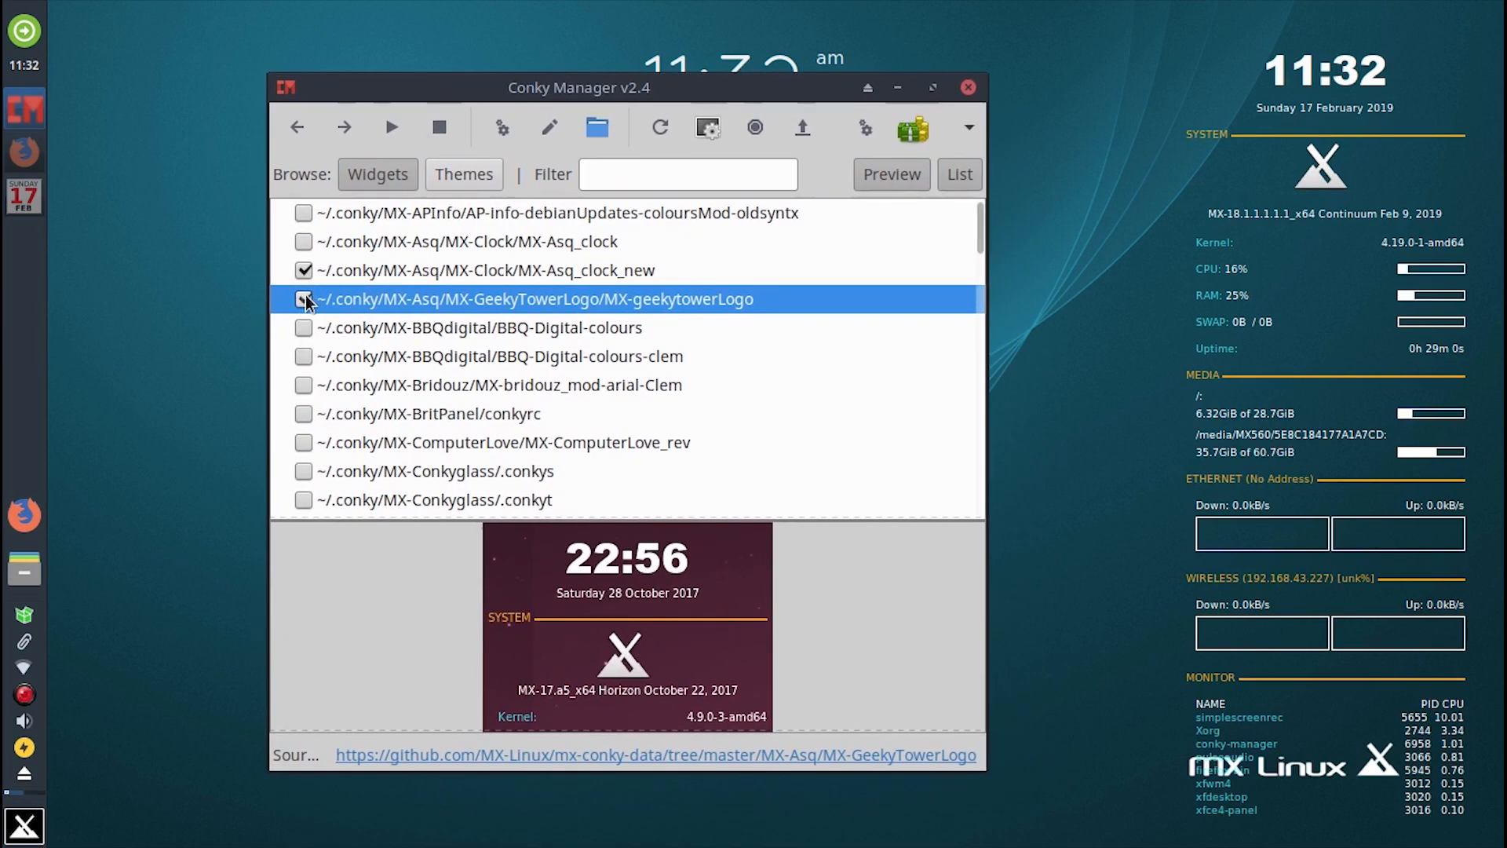
pyautogui.click(304, 327)
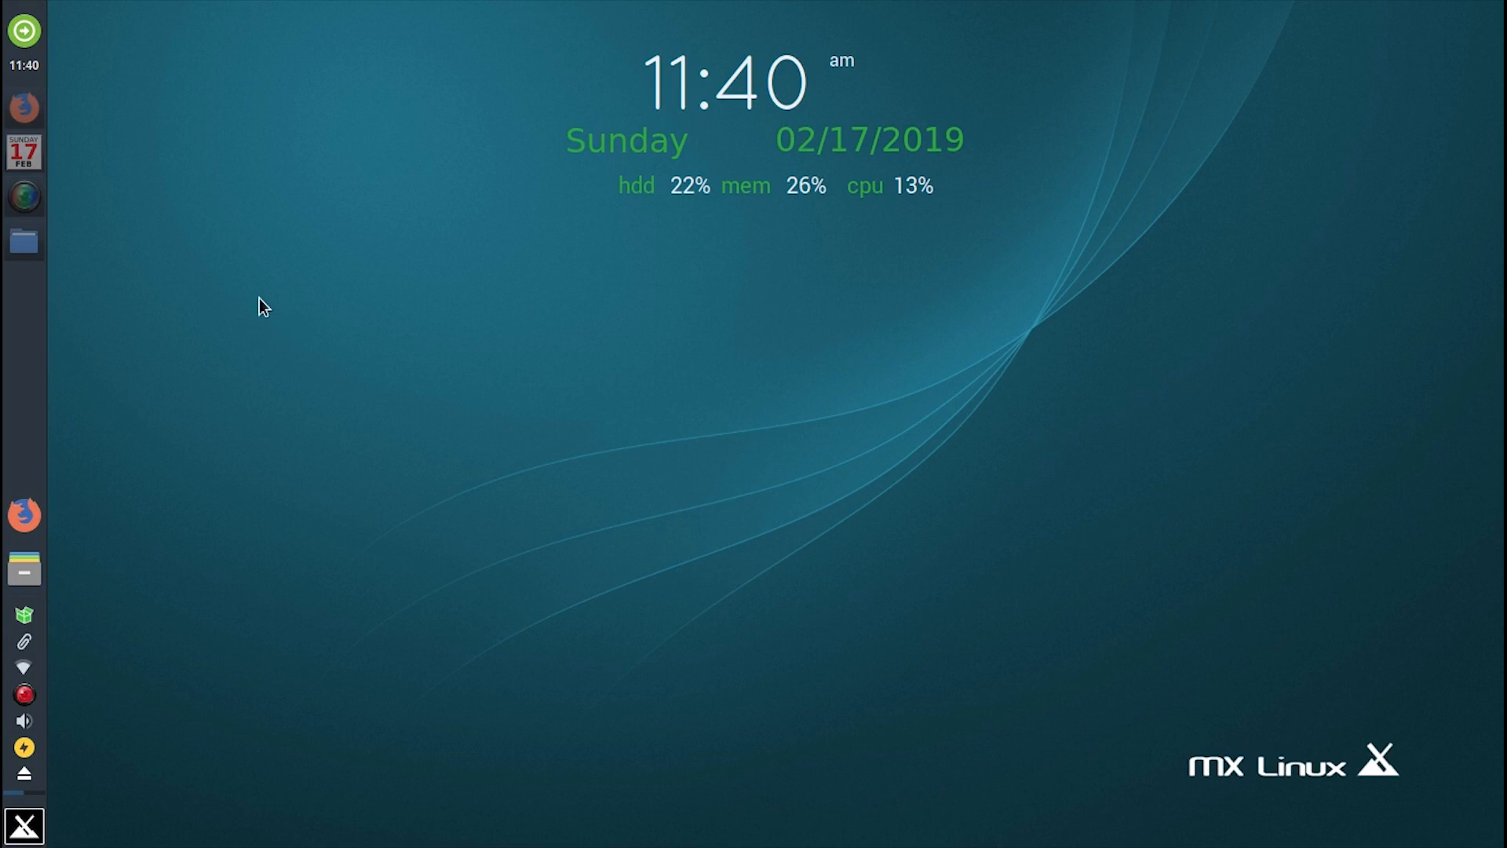
# Step: Open the desktop background settings, move the dialog aside, and set the waterfall photo with the stone building as wallpaper
pyautogui.rightClick(191, 224)
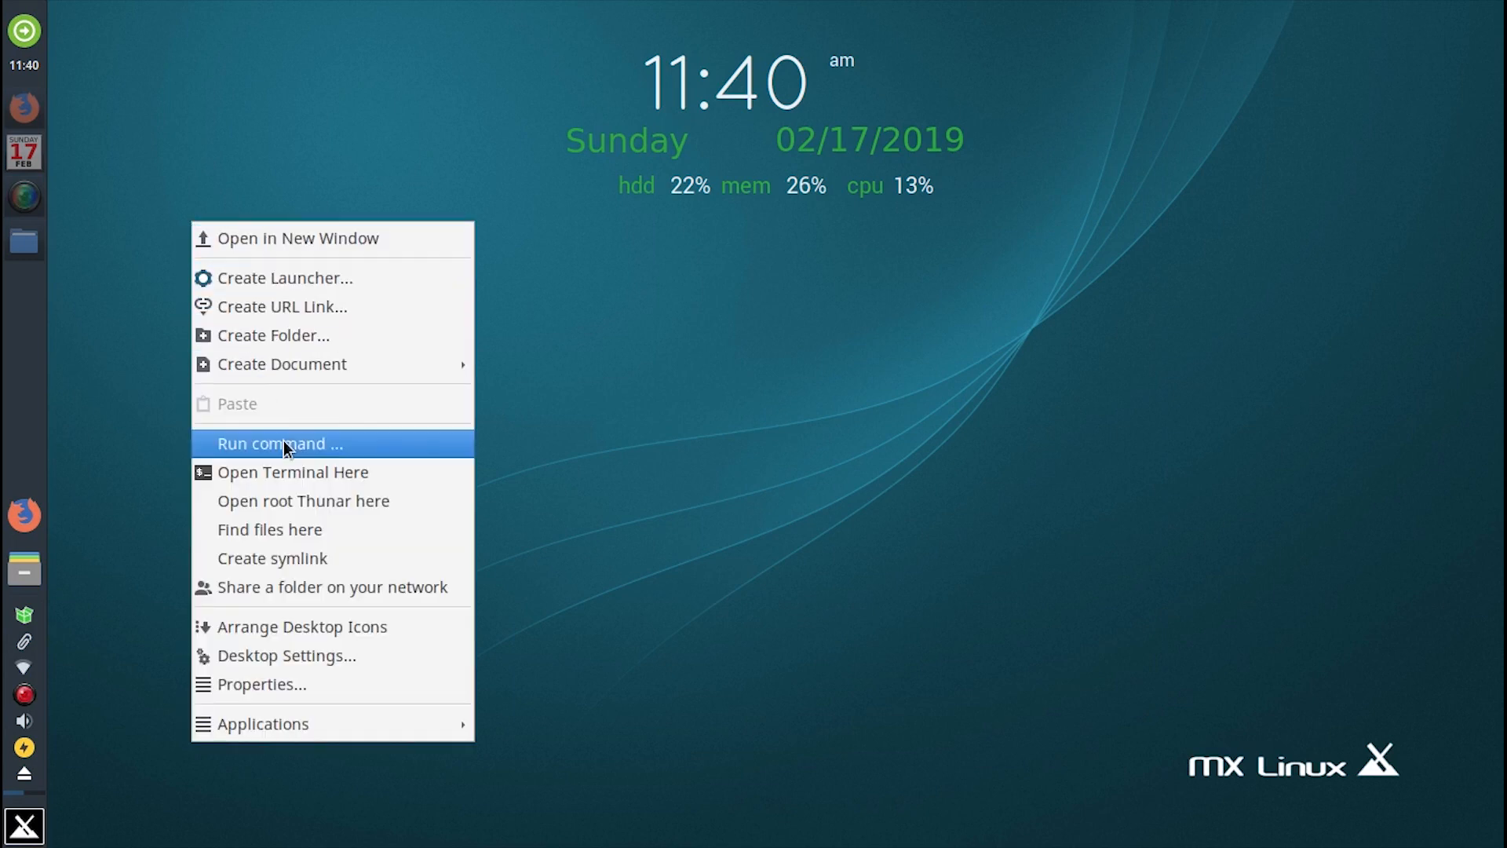
pyautogui.click(379, 656)
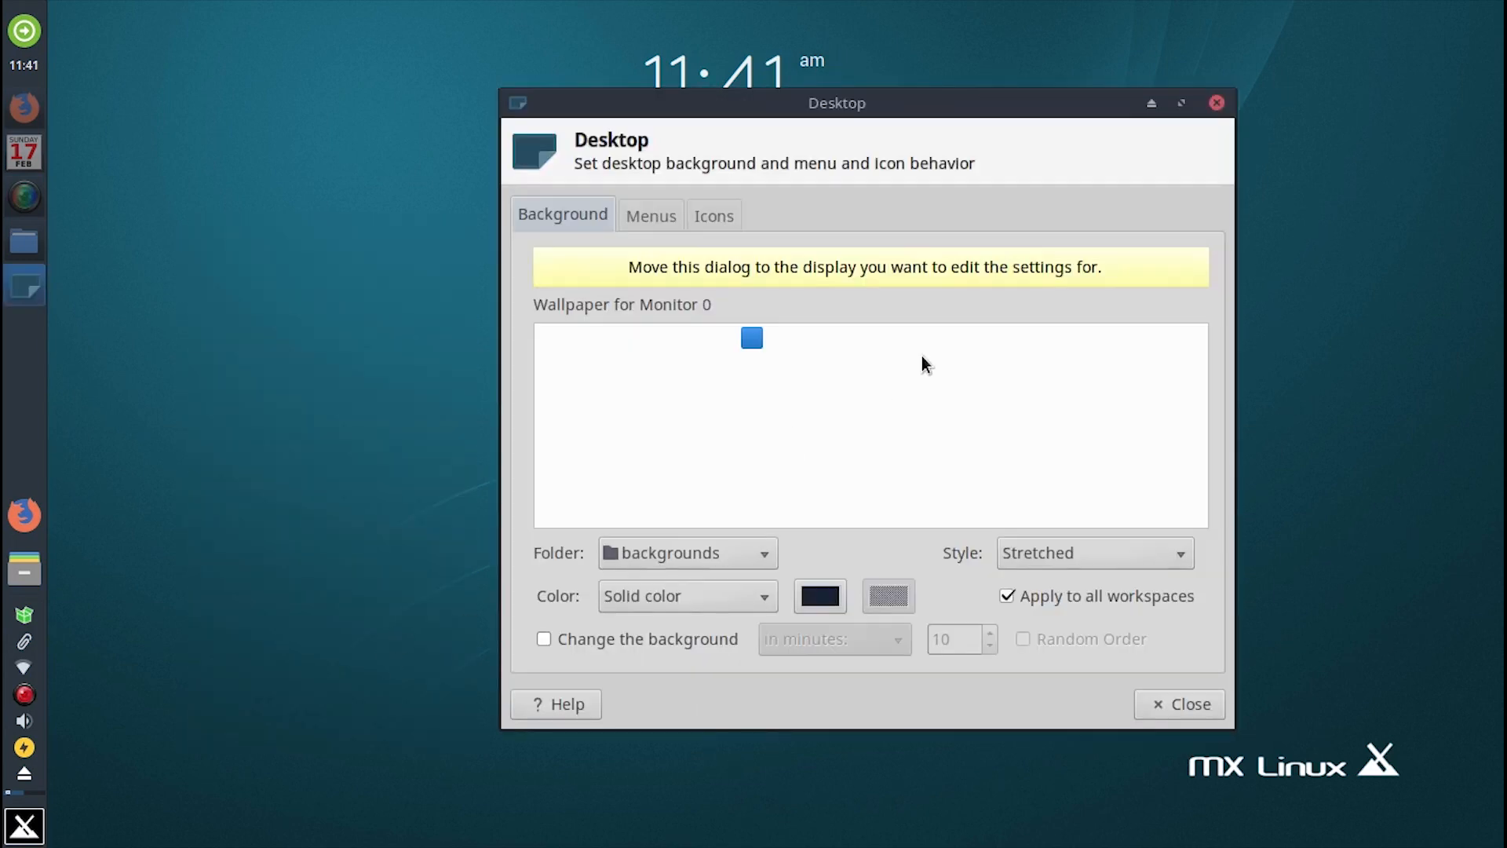
pyautogui.moveTo(1038, 96); pyautogui.dragTo(942, 62)
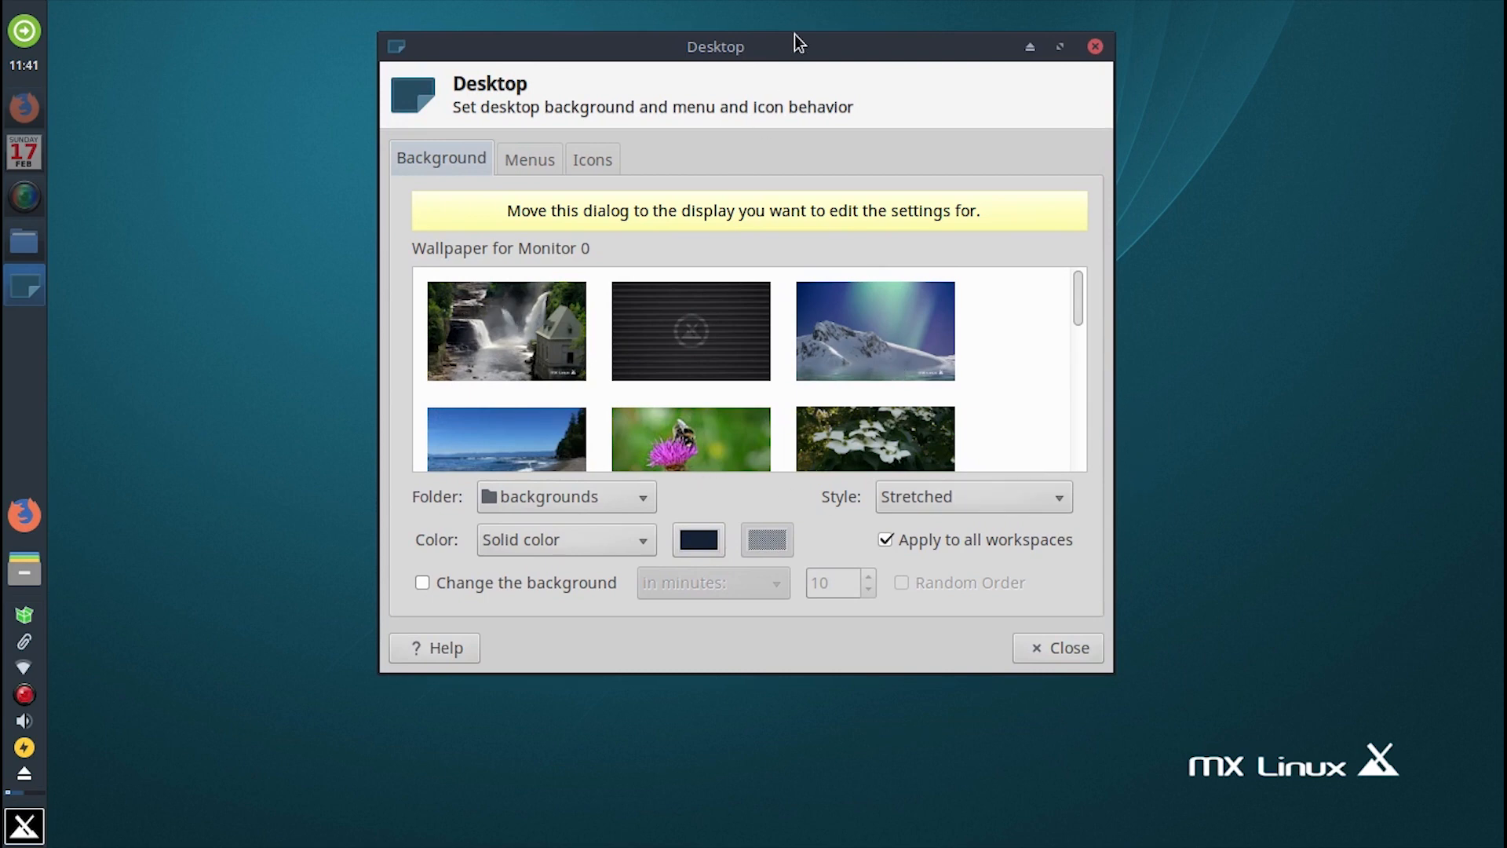
pyautogui.moveTo(794, 34); pyautogui.dragTo(504, 60)
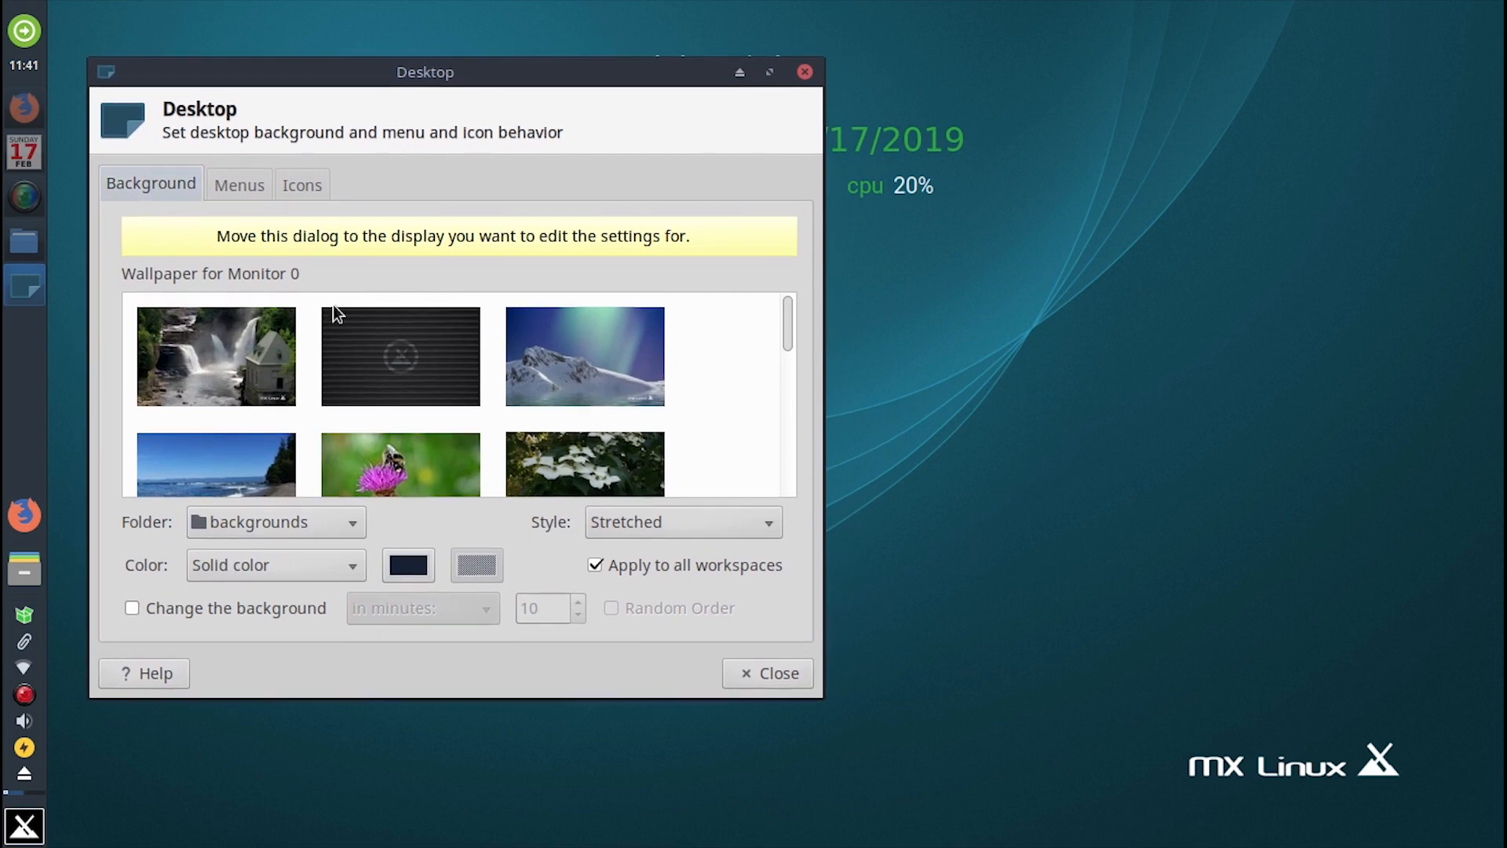
pyautogui.click(224, 364)
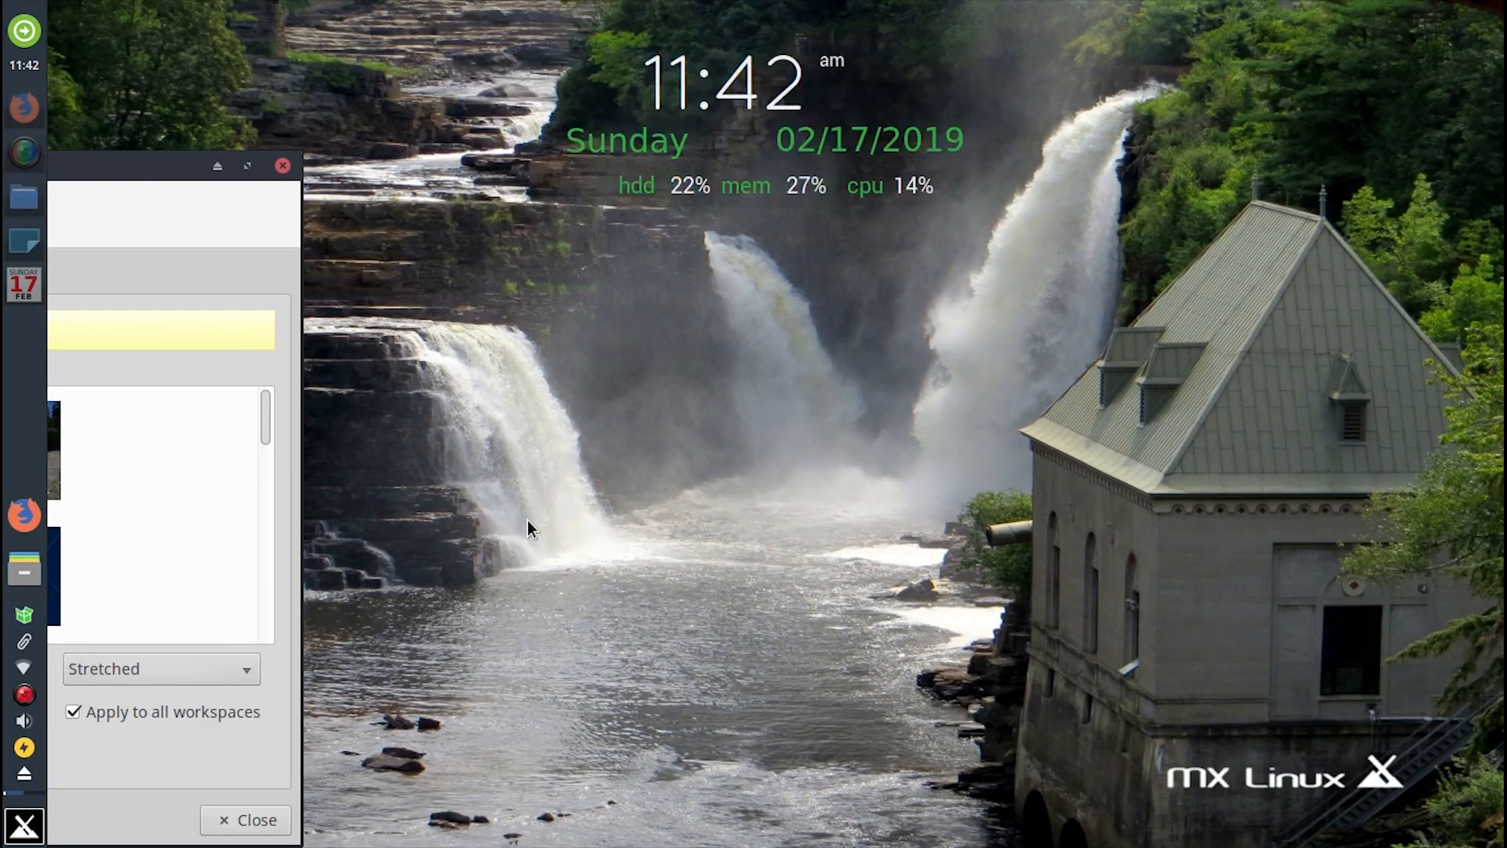
# Step: Step down through the backgrounds folder, trying successive wallpapers until the dewy grass photo is applied, and shift the settings dialog
pyautogui.press('Down')
pyautogui.press('Down')
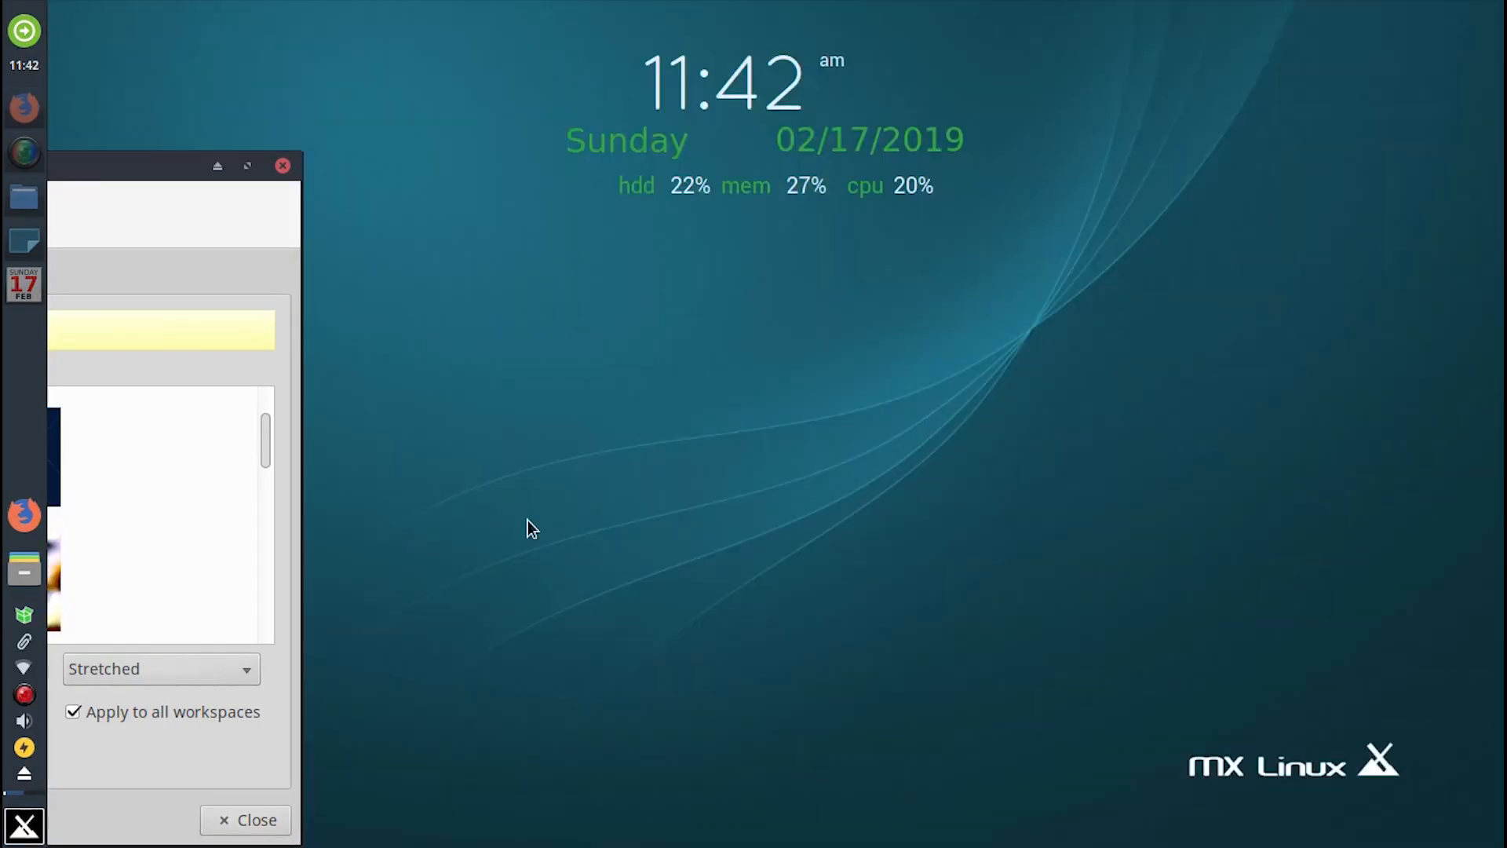
pyautogui.press('Down')
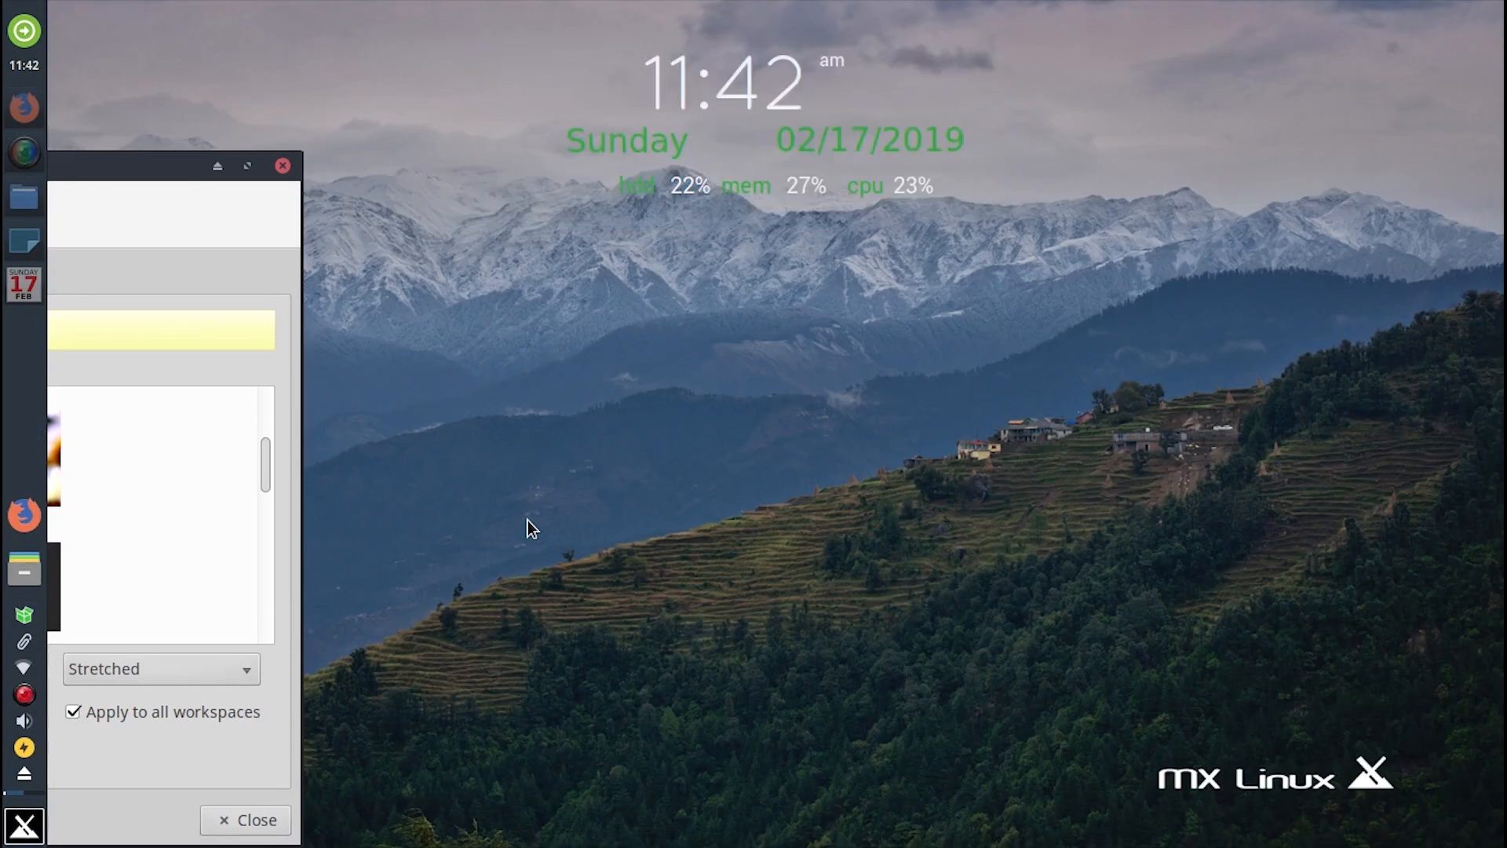
pyautogui.press('Down')
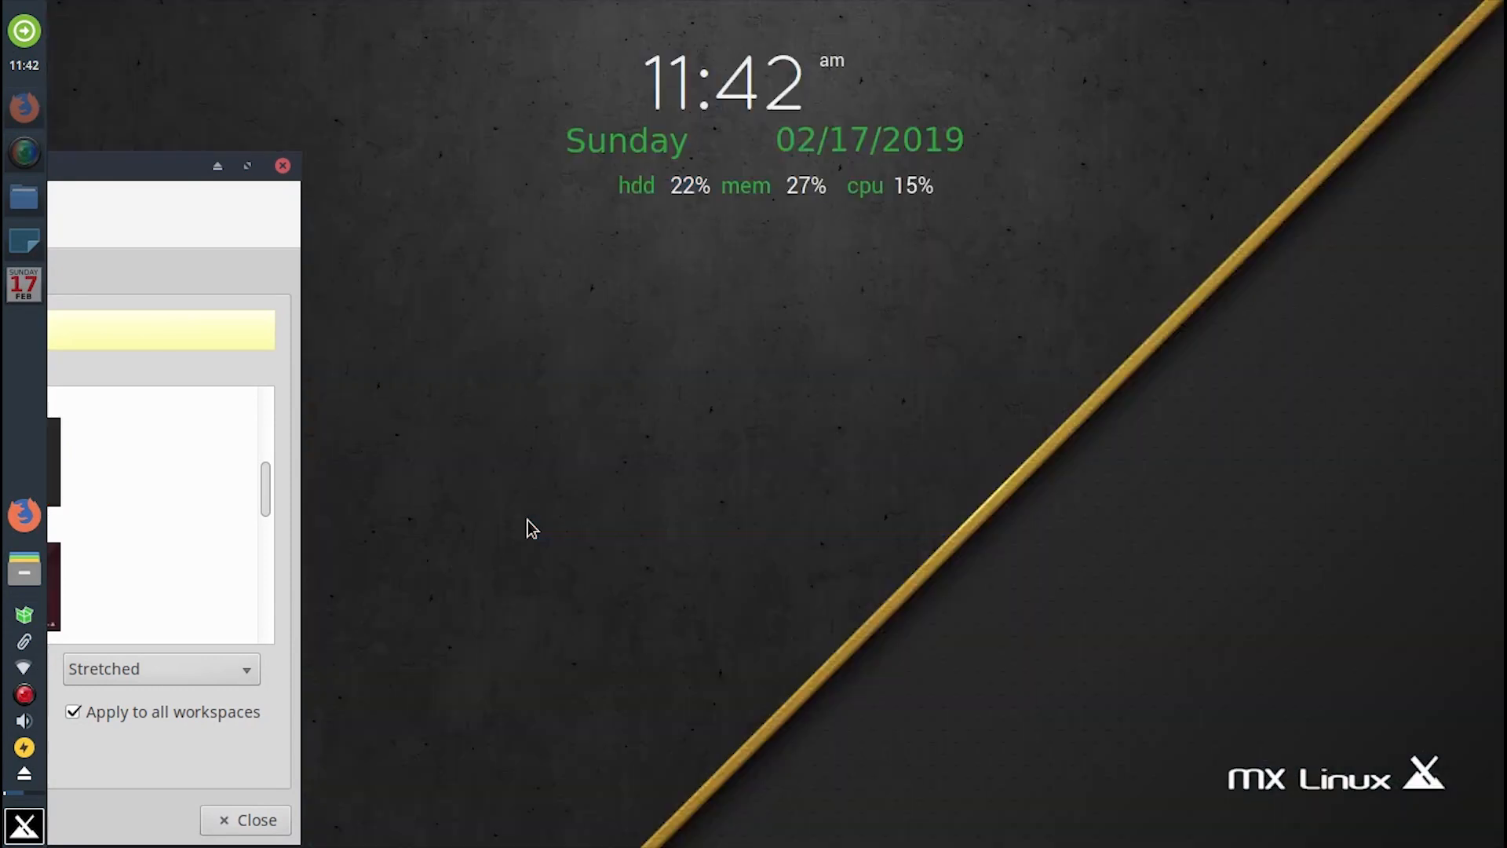
pyautogui.press('Down')
pyautogui.press('Down')
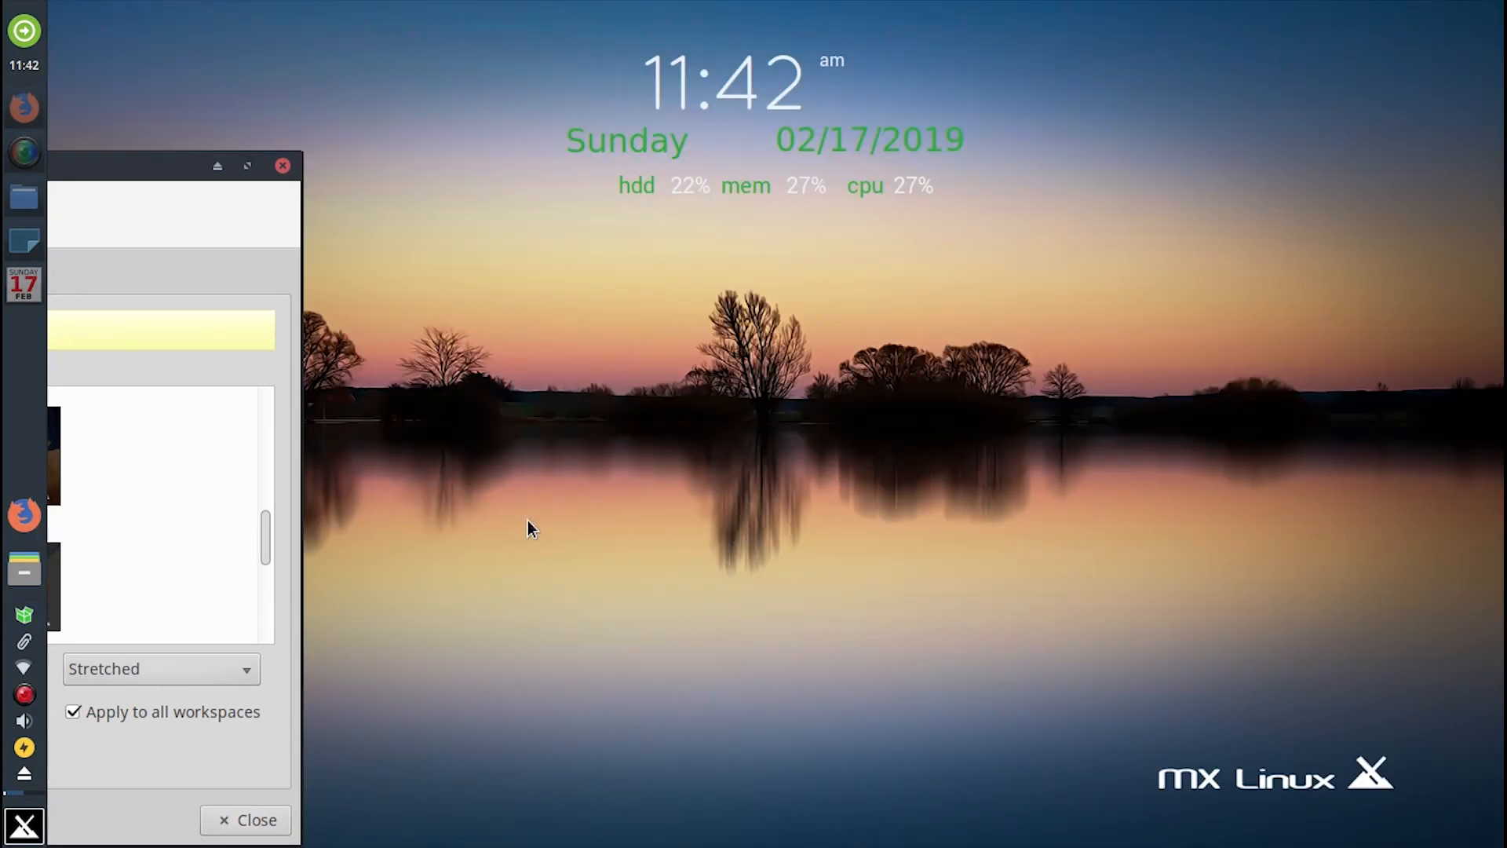
pyautogui.press('Down')
pyautogui.press('Down')
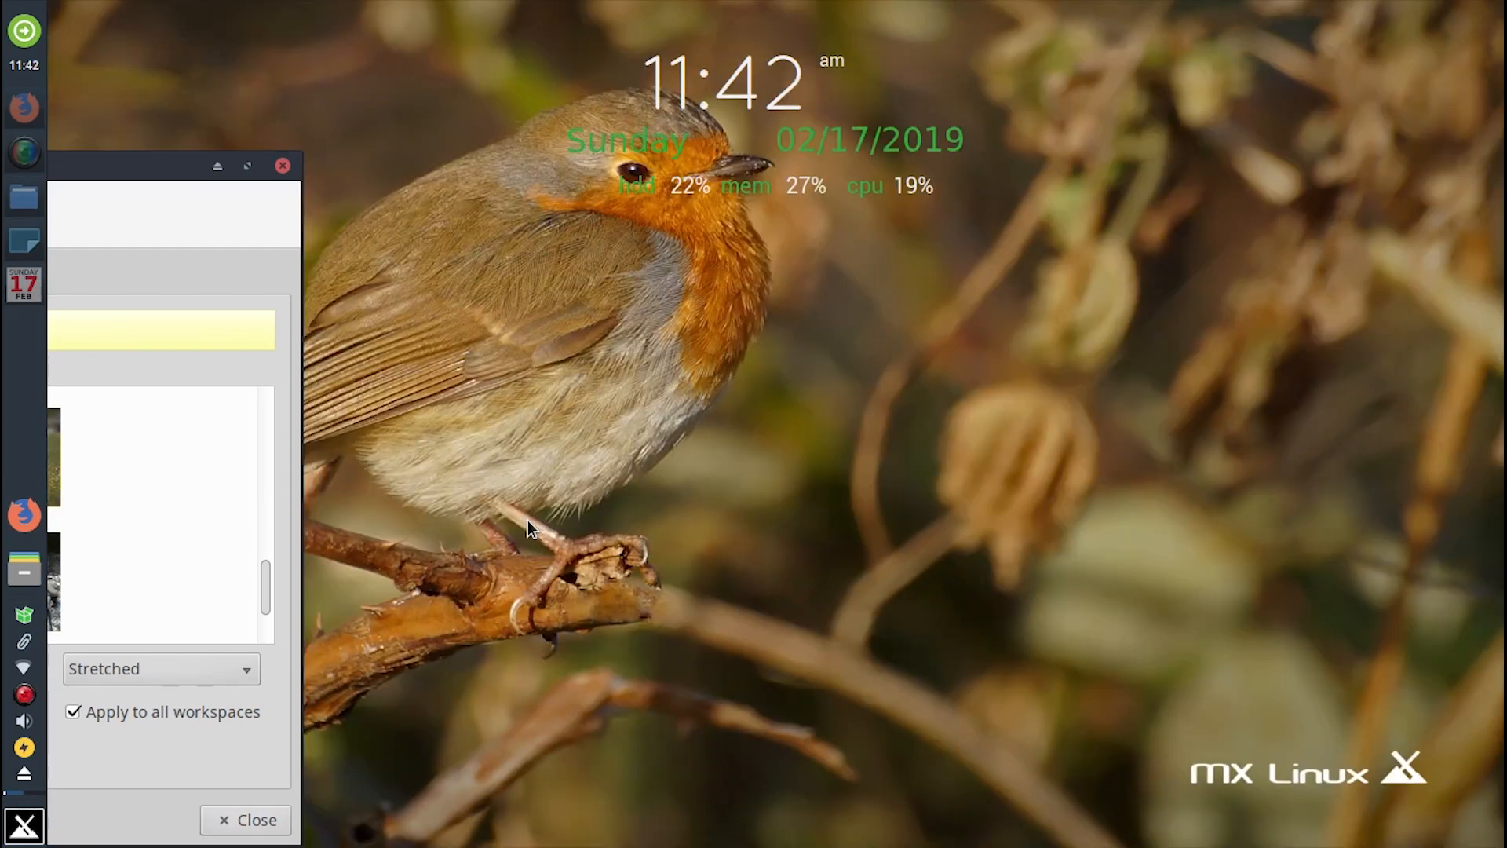
pyautogui.press('Down')
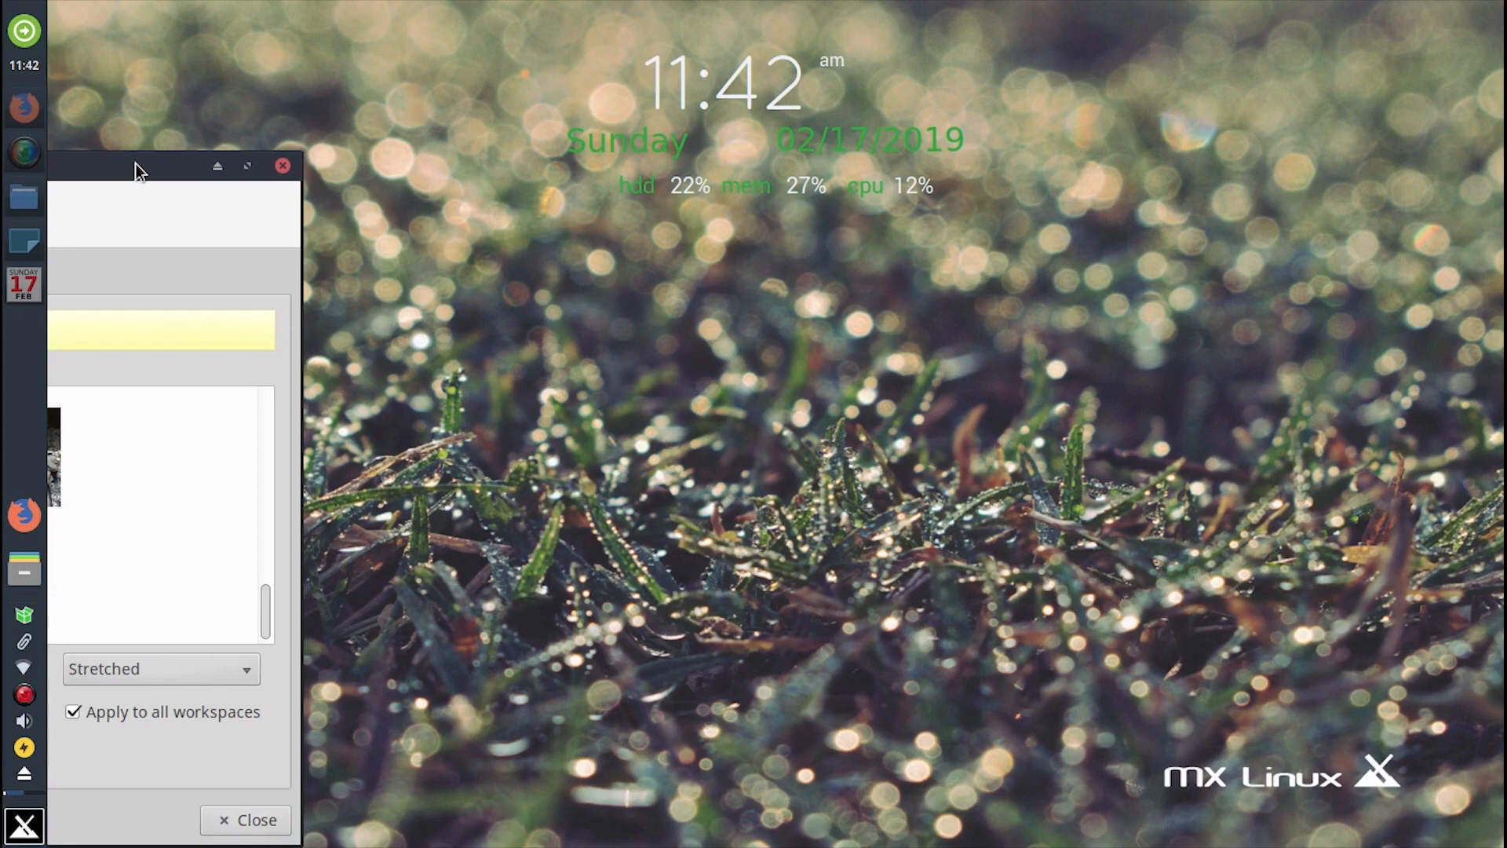
pyautogui.moveTo(135, 164); pyautogui.dragTo(55, 171)
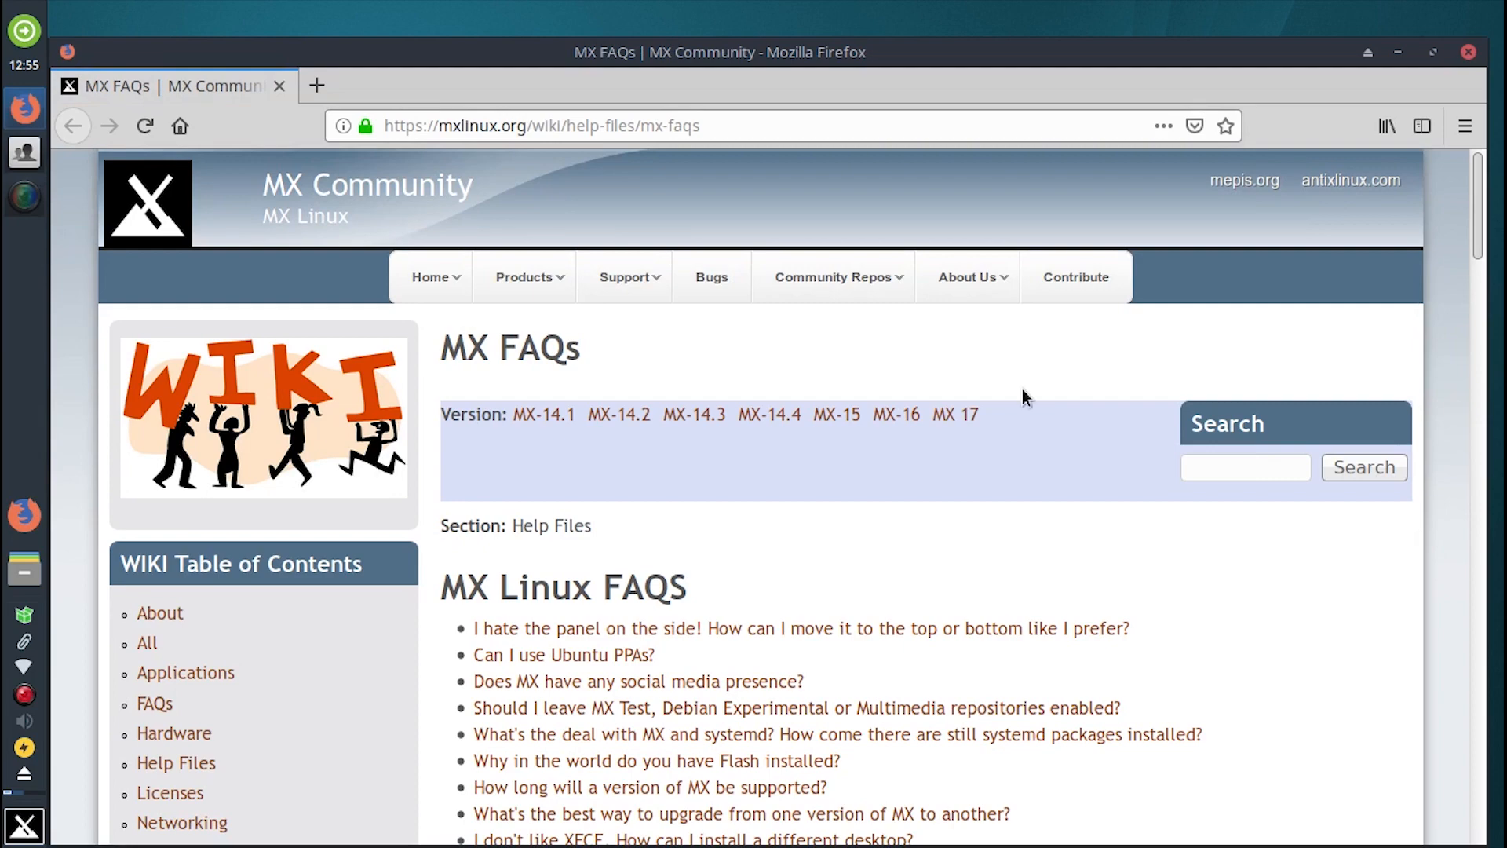
# Step: Look through the questions and answers on the MX FAQs page in Firefox and minimize the browser
pyautogui.scroll(-10, 1044, 492)
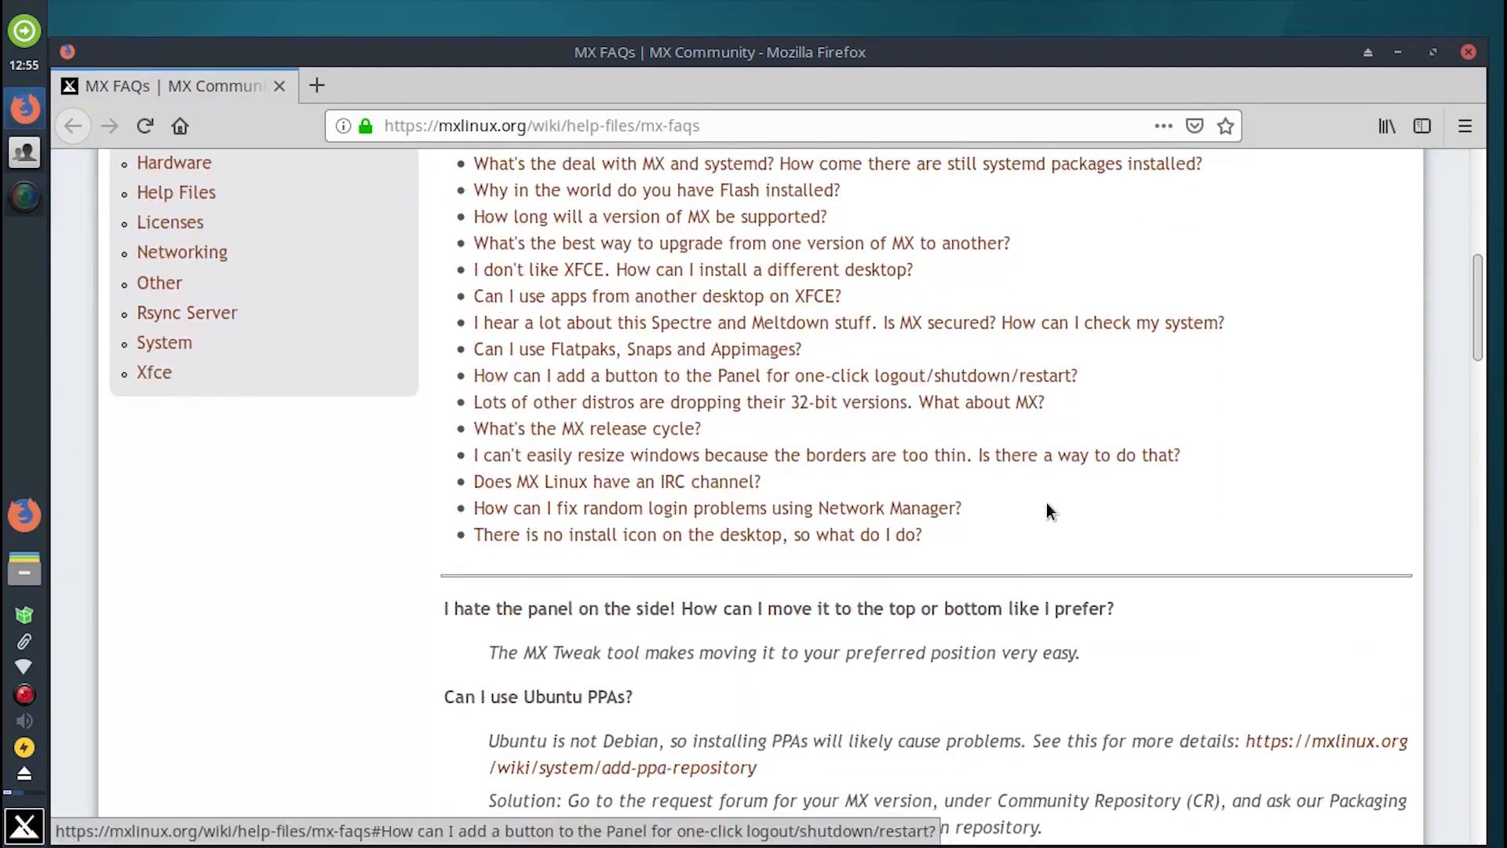
pyautogui.scroll(-5, 1047, 507)
pyautogui.scroll(6, 1047, 507)
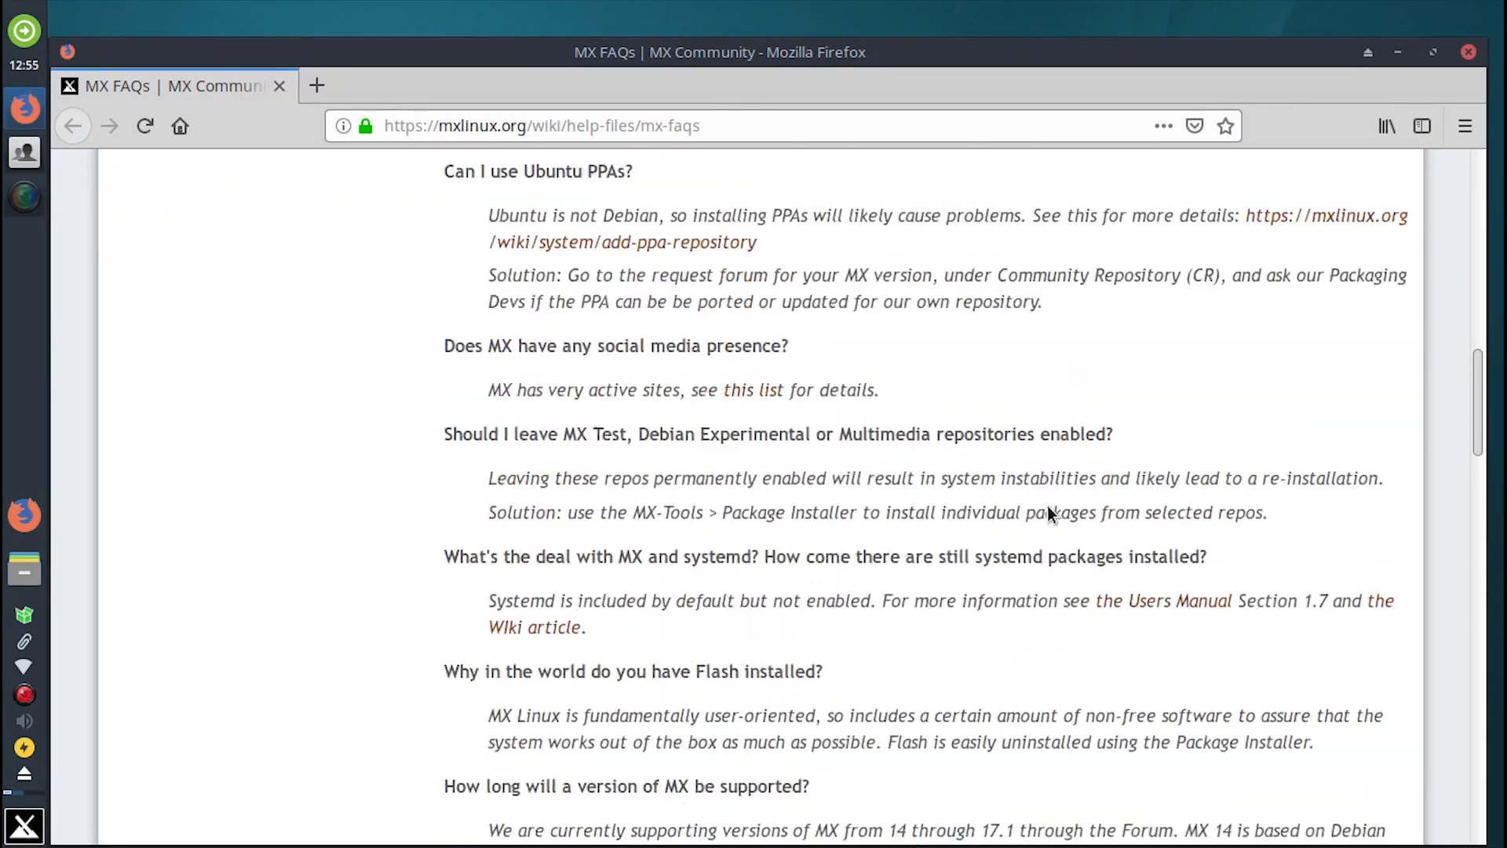
pyautogui.scroll(8, 1048, 508)
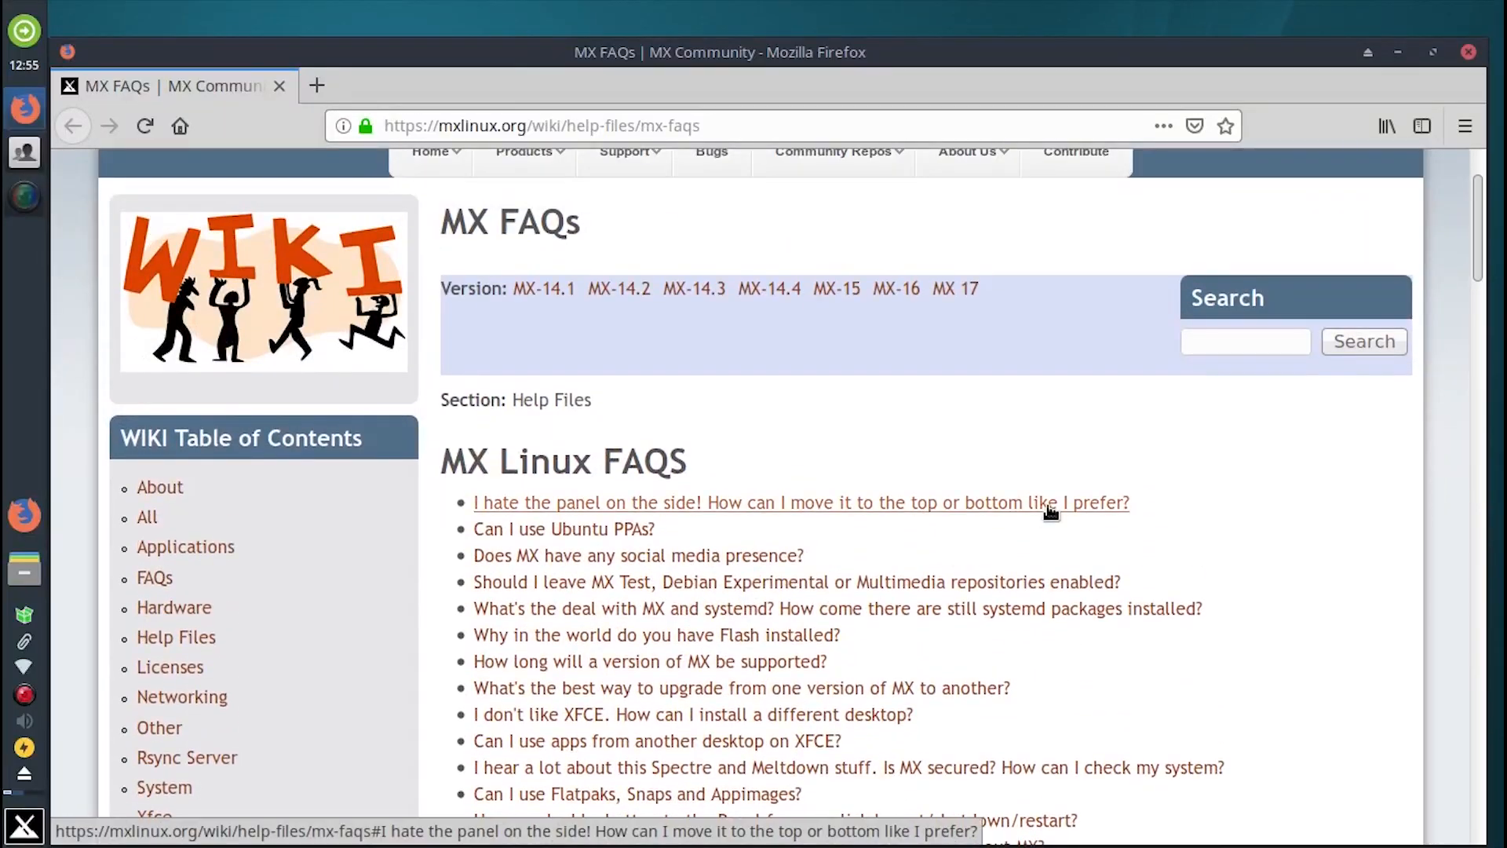
pyautogui.scroll(-2, 1048, 508)
pyautogui.scroll(-5, 1050, 512)
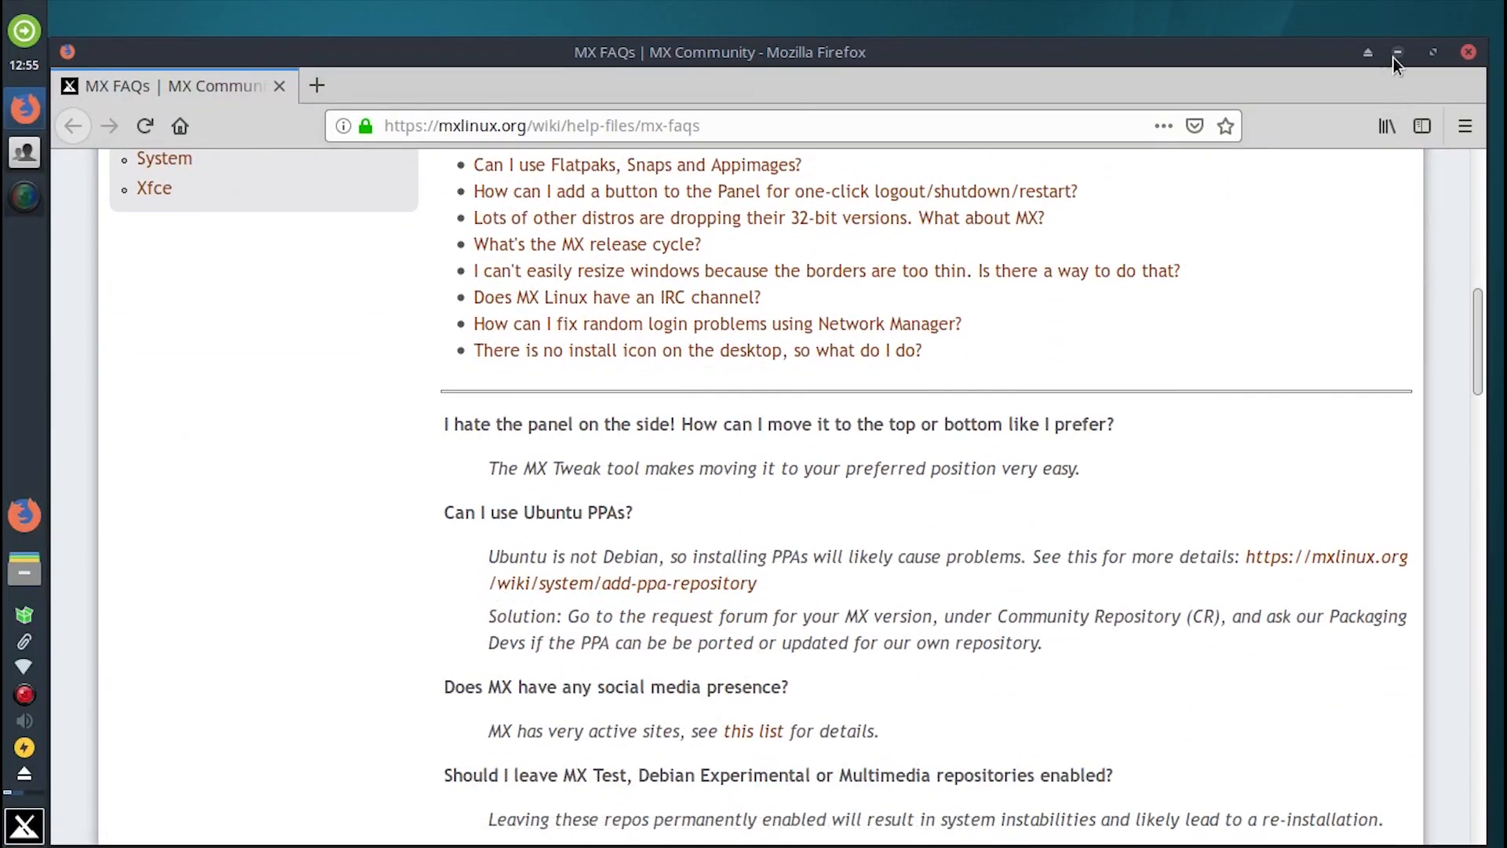
pyautogui.click(1397, 52)
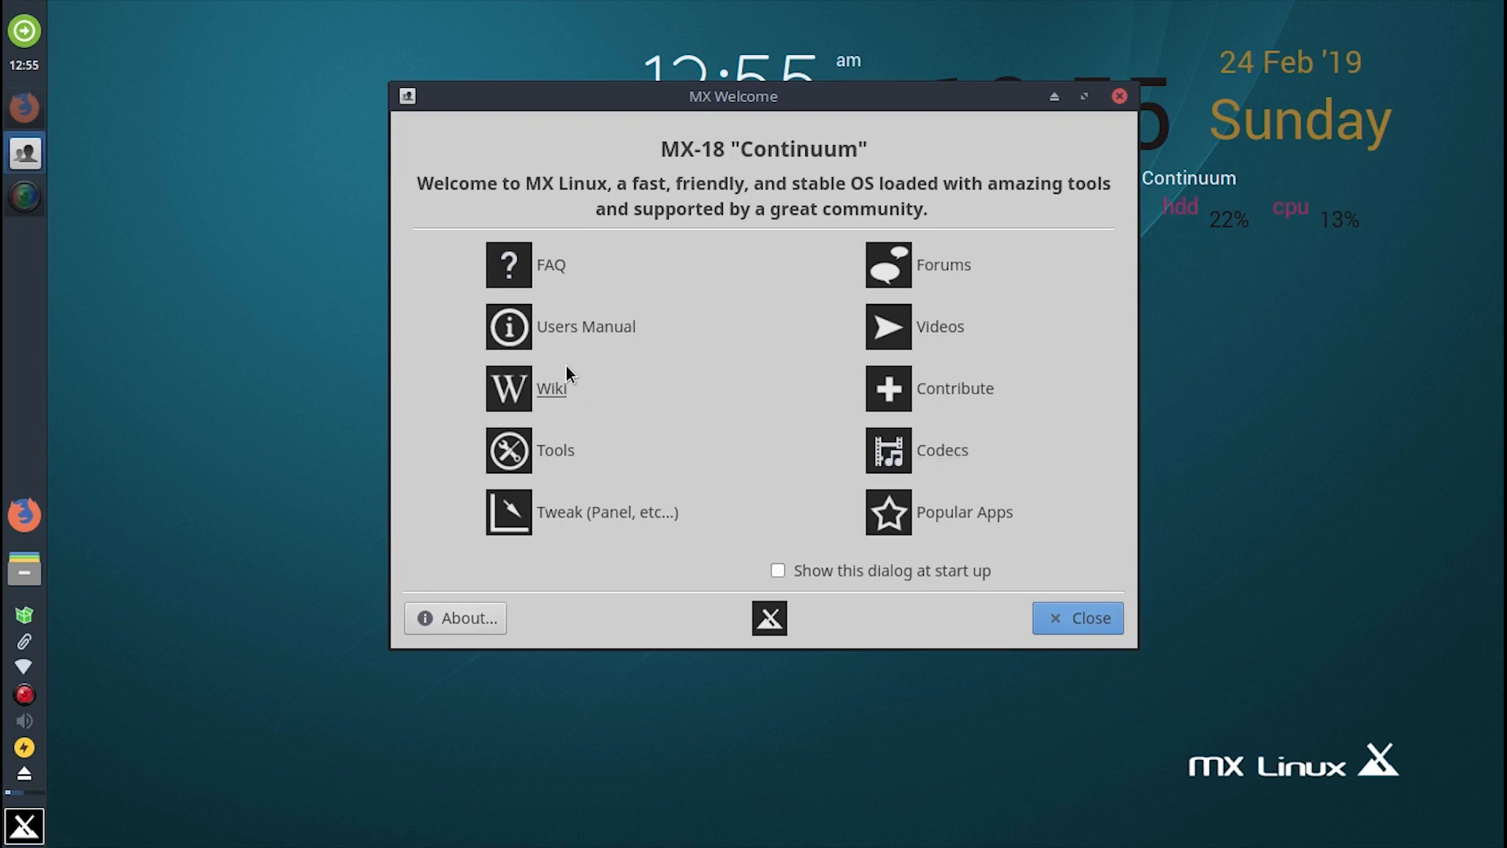
# Step: Open the Users Manual from MX Welcome and skim its Introduction chapter through page 7
pyautogui.click(568, 327)
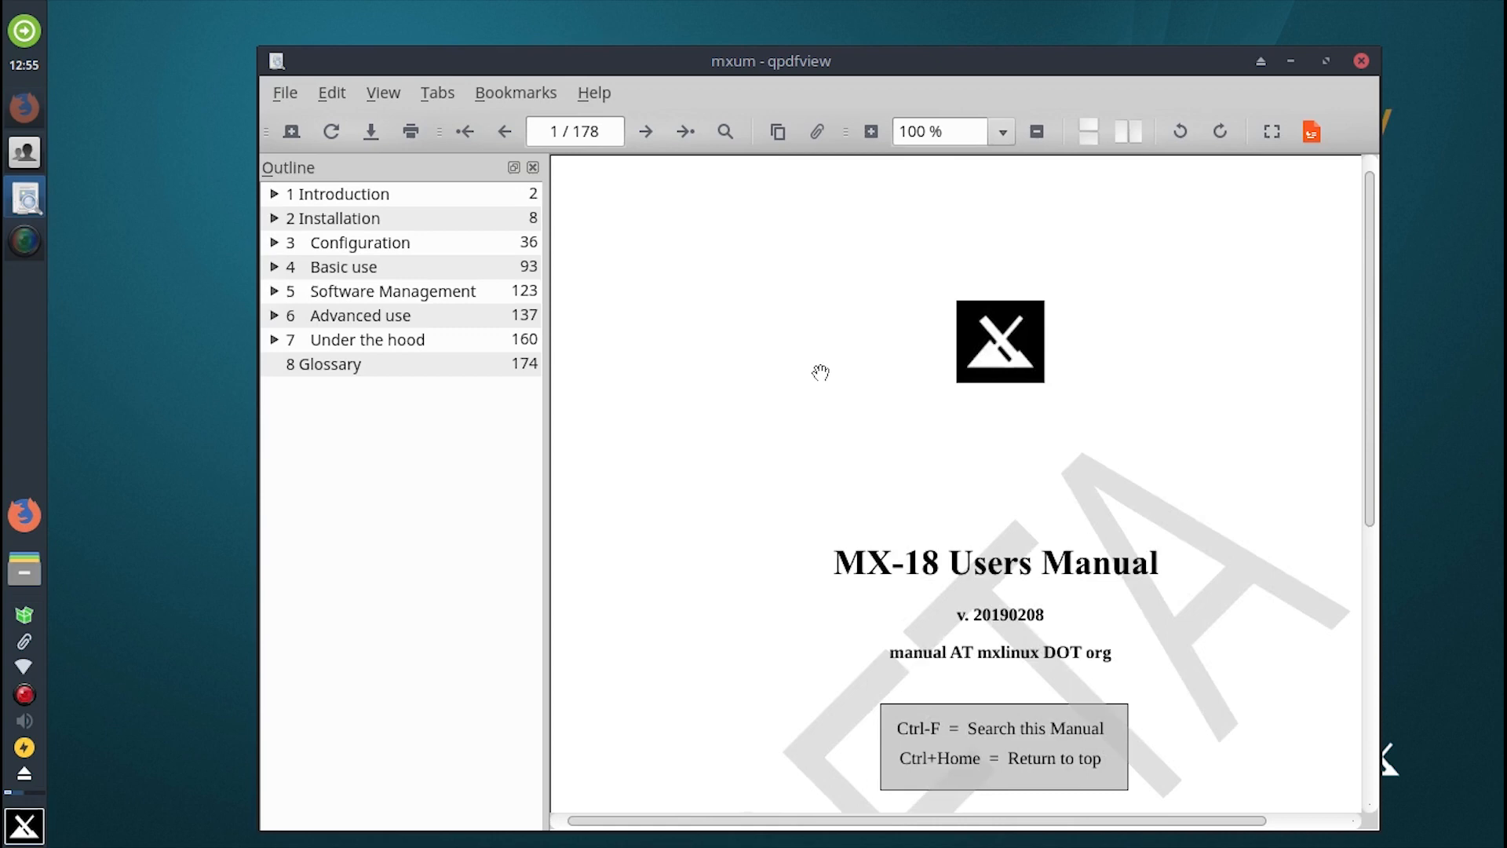
pyautogui.scroll(-18, 881, 542)
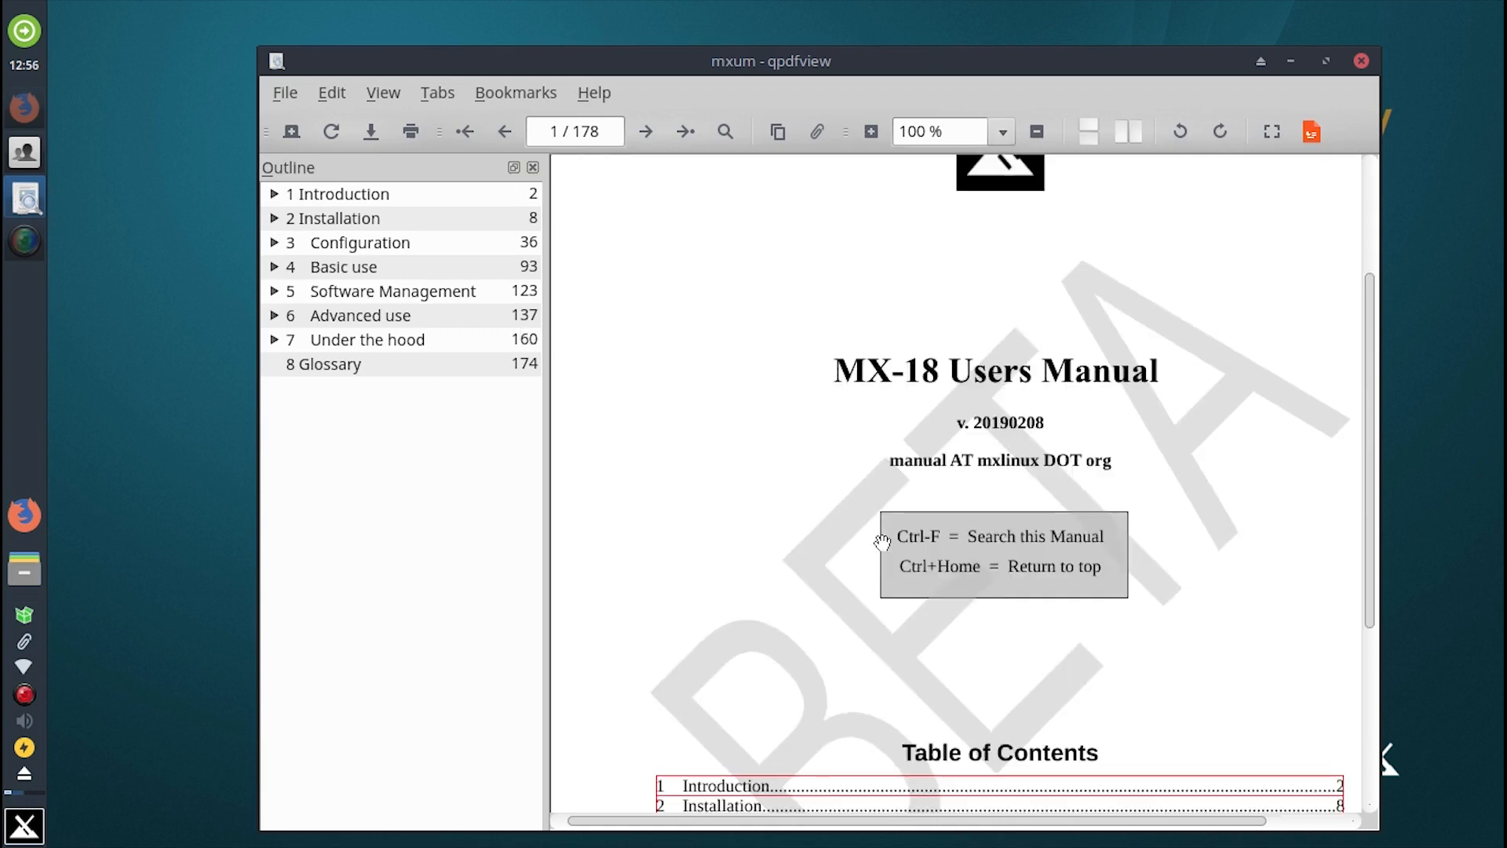
pyautogui.scroll(-12, 881, 541)
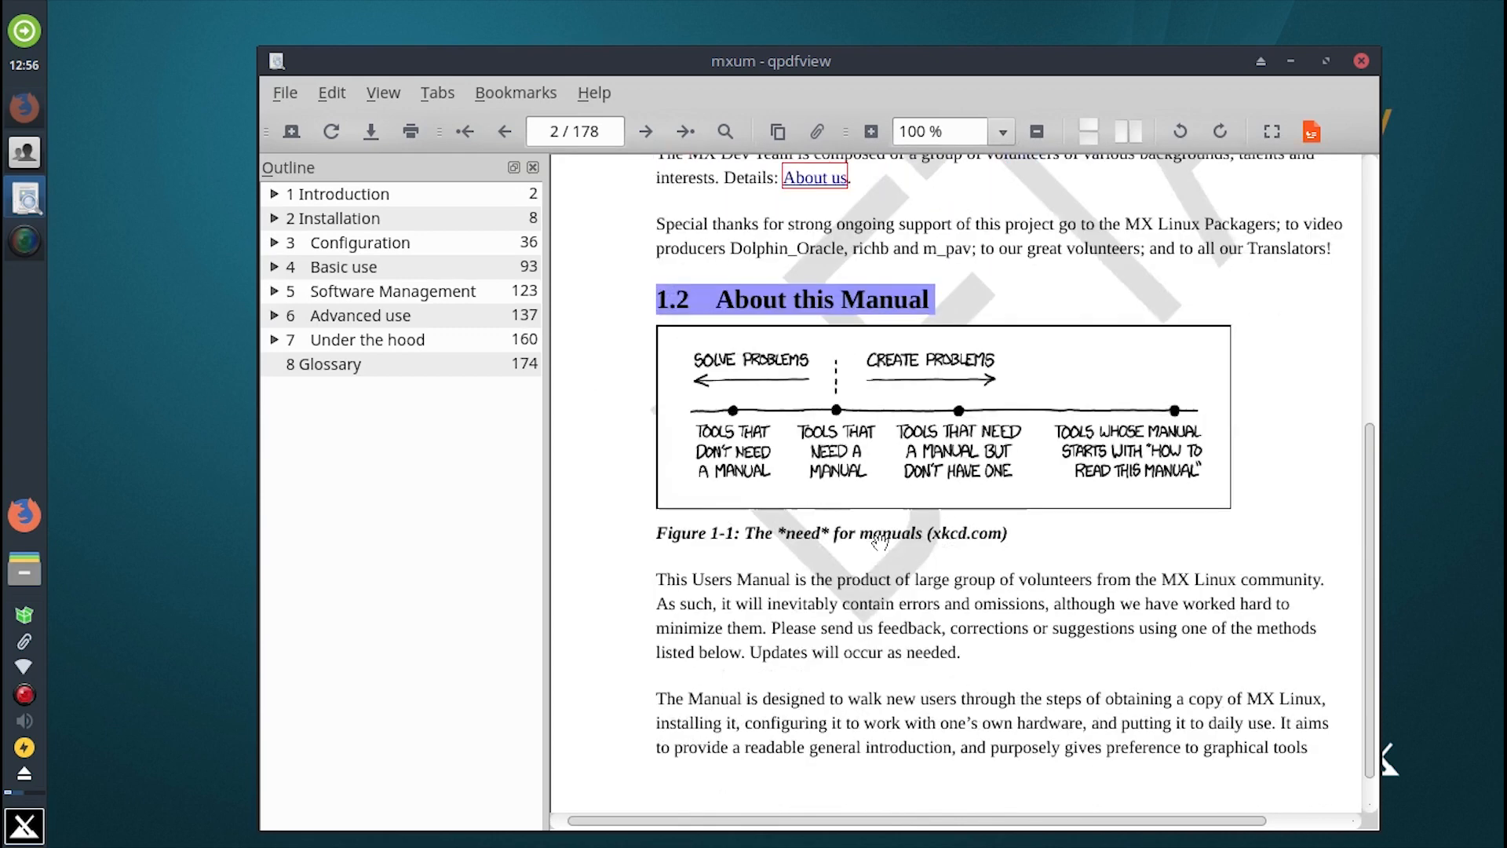
pyautogui.scroll(-20, 881, 542)
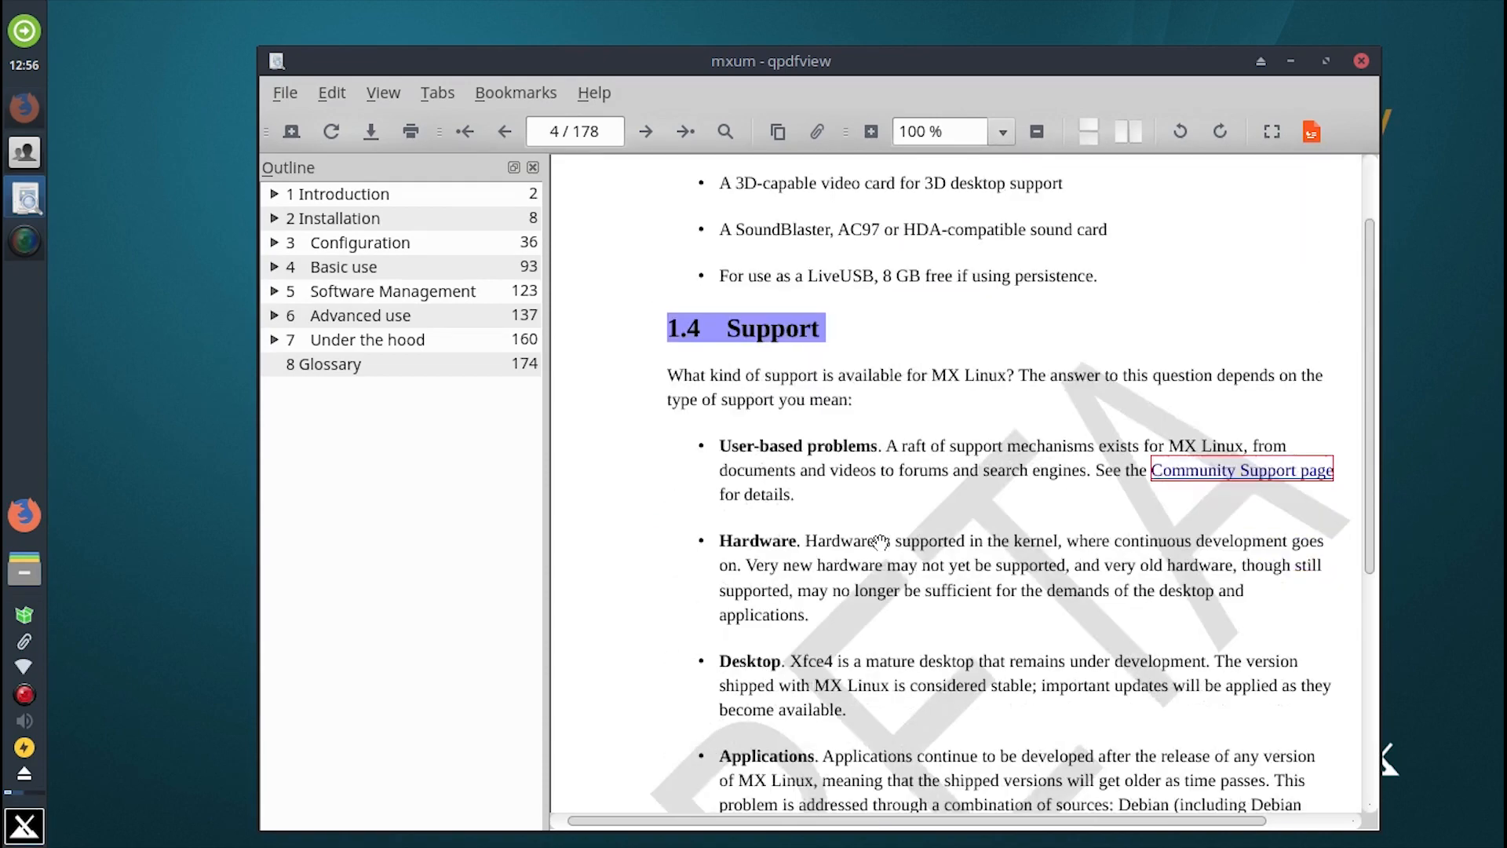
pyautogui.scroll(-10, 881, 542)
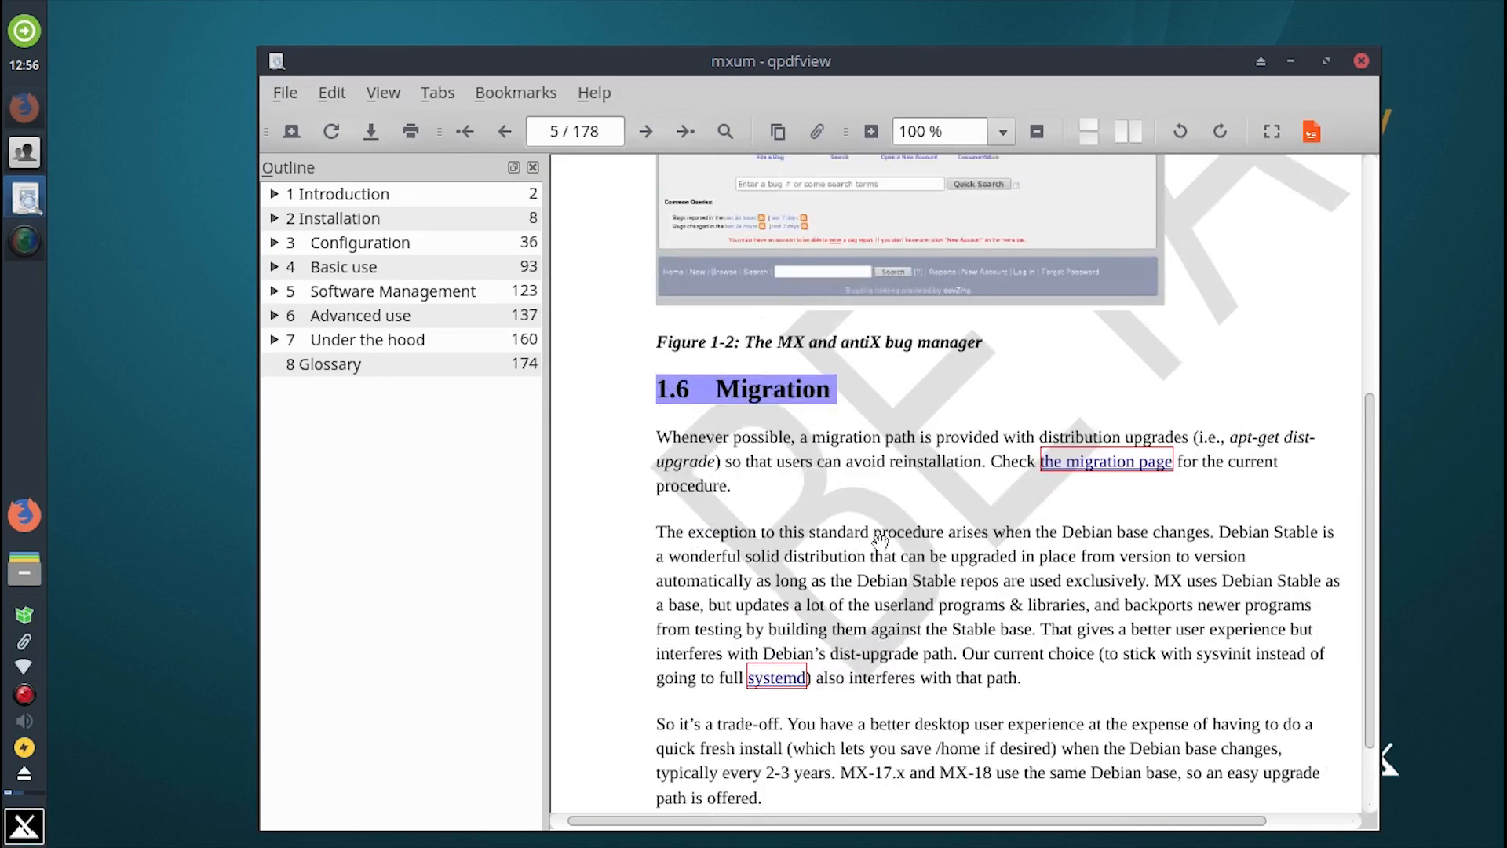
pyautogui.scroll(13, 880, 542)
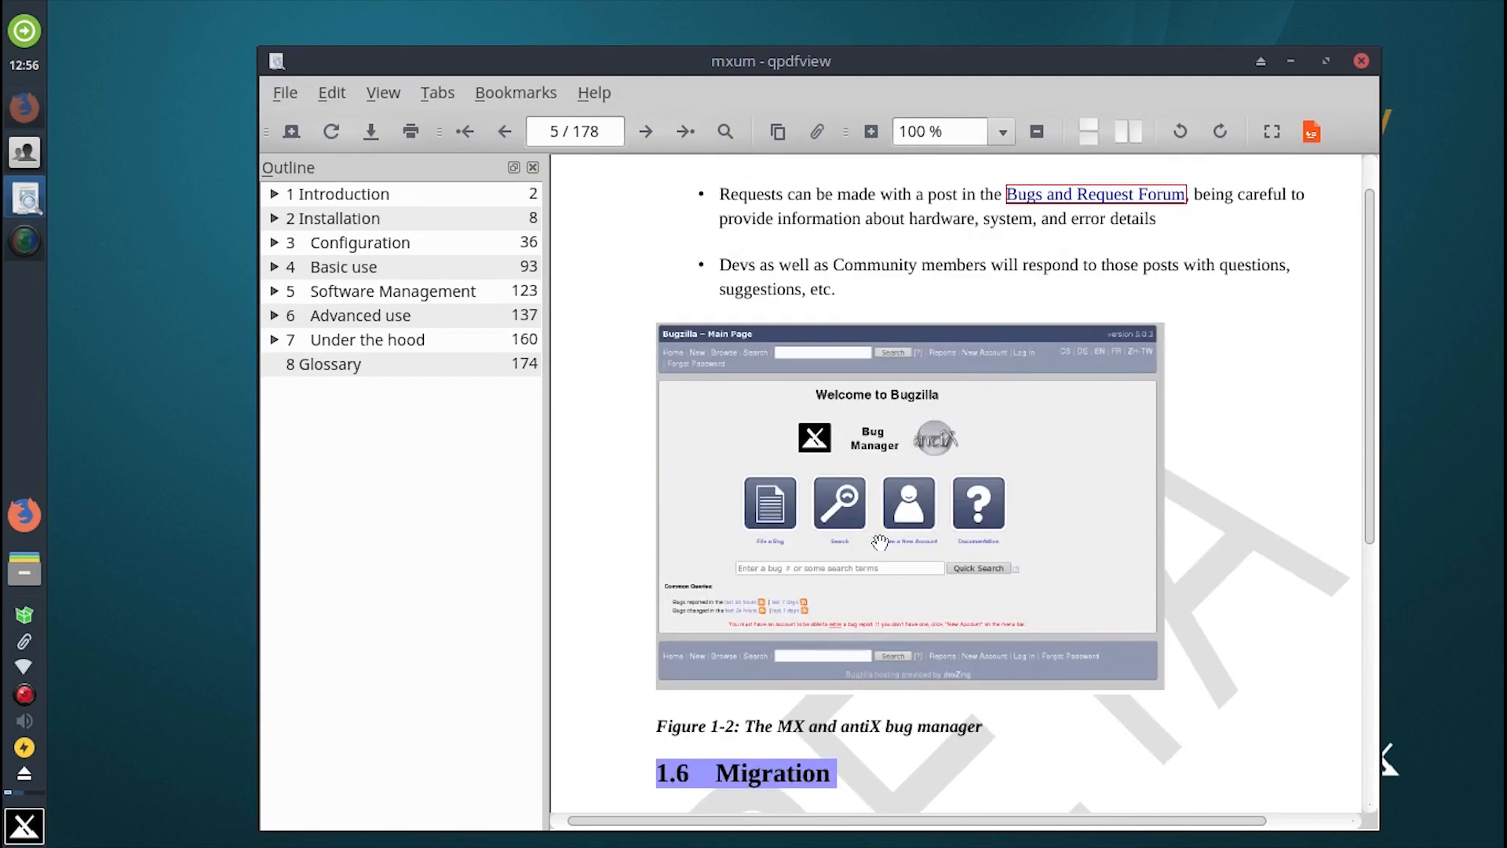
pyautogui.scroll(-20, 881, 542)
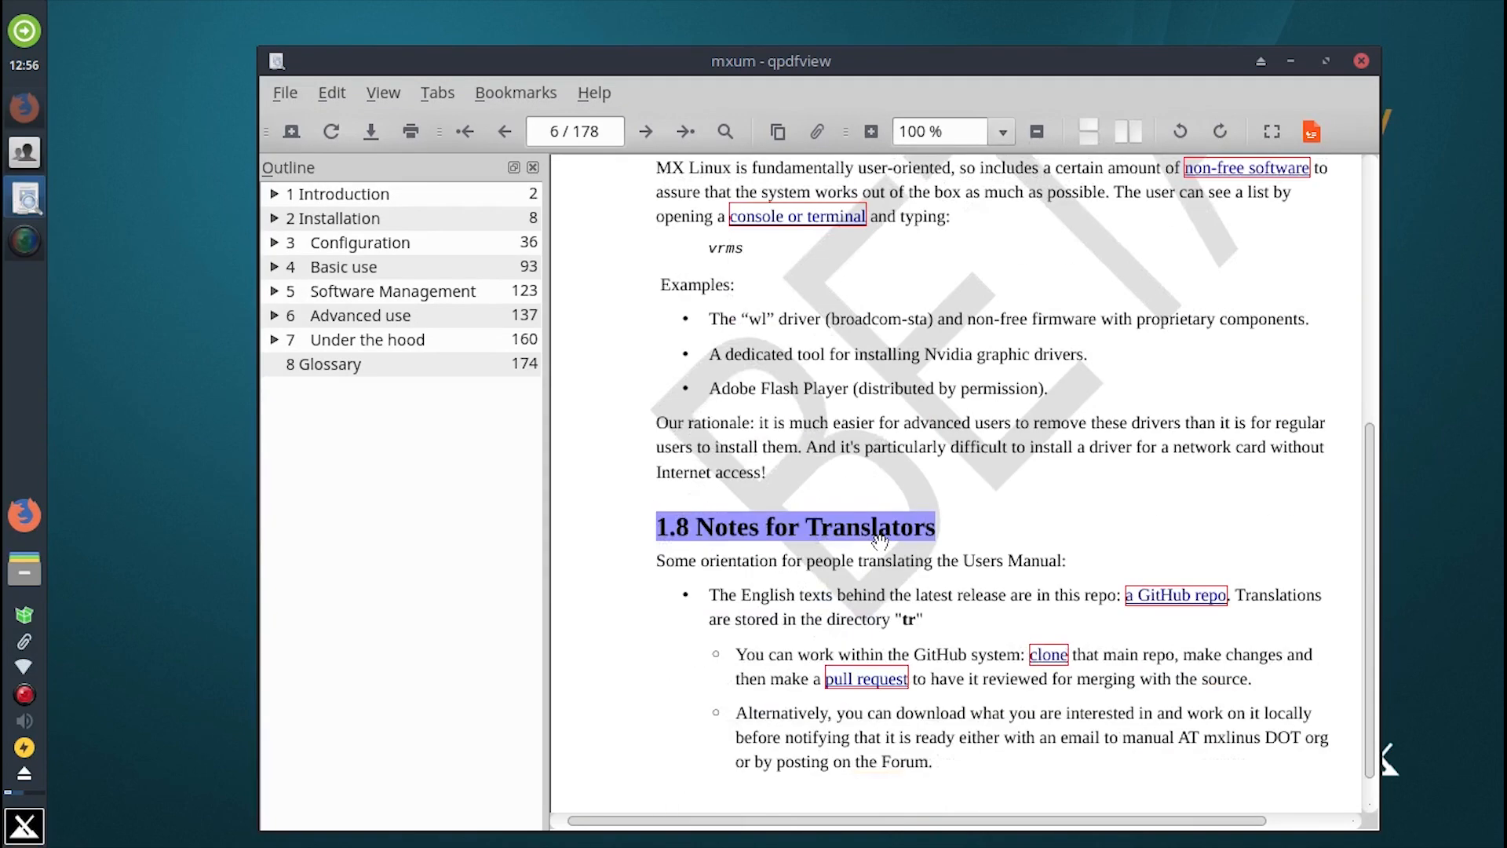
pyautogui.scroll(-5, 881, 541)
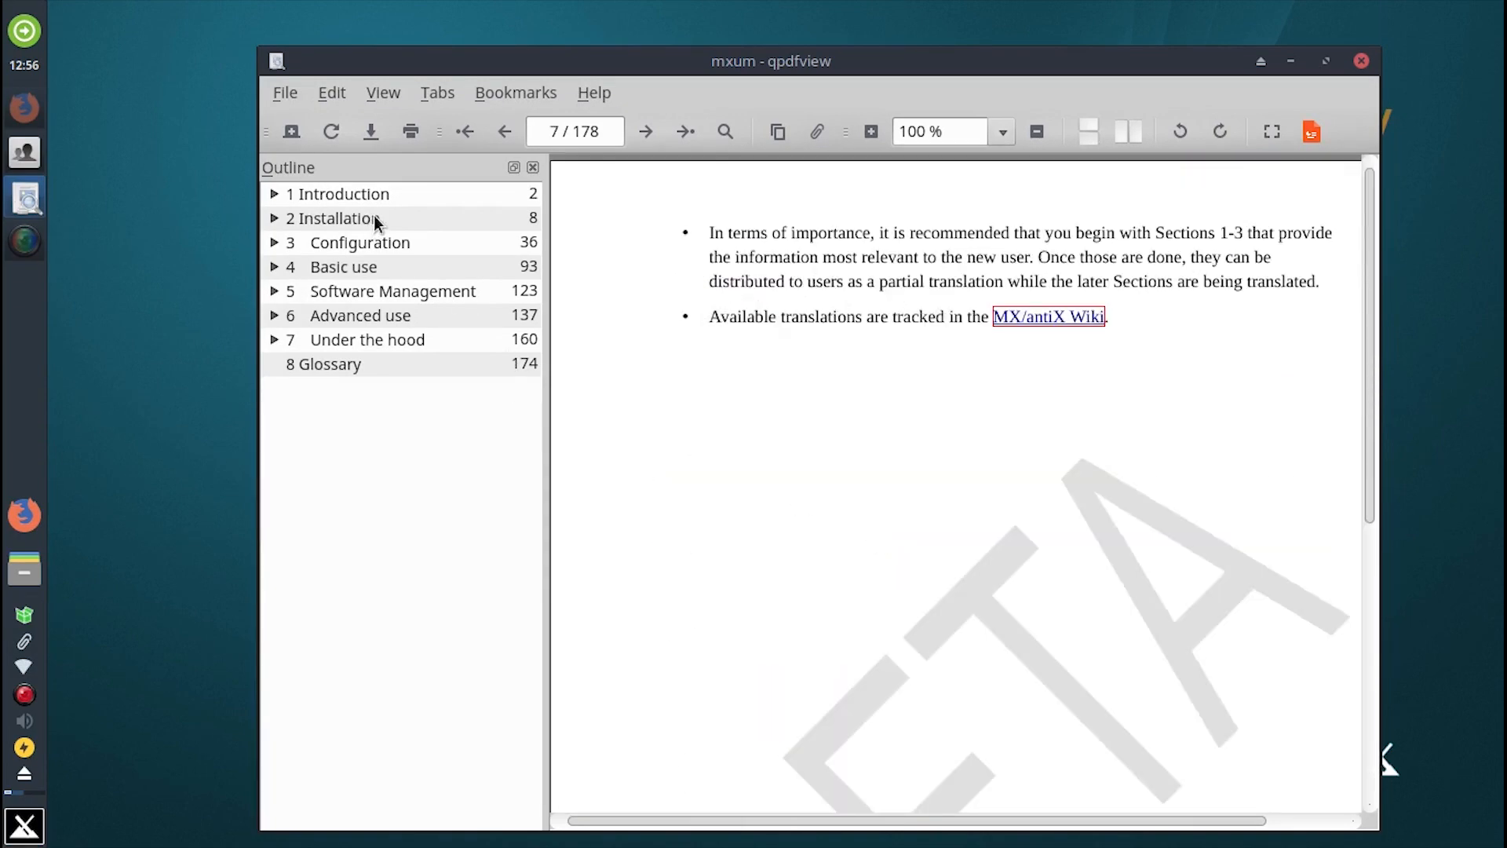
# Step: Skim the Users Manual's Installation chapter through the MX Linux mirrors map on page 10
pyautogui.click(402, 217)
pyautogui.scroll(-6, 926, 574)
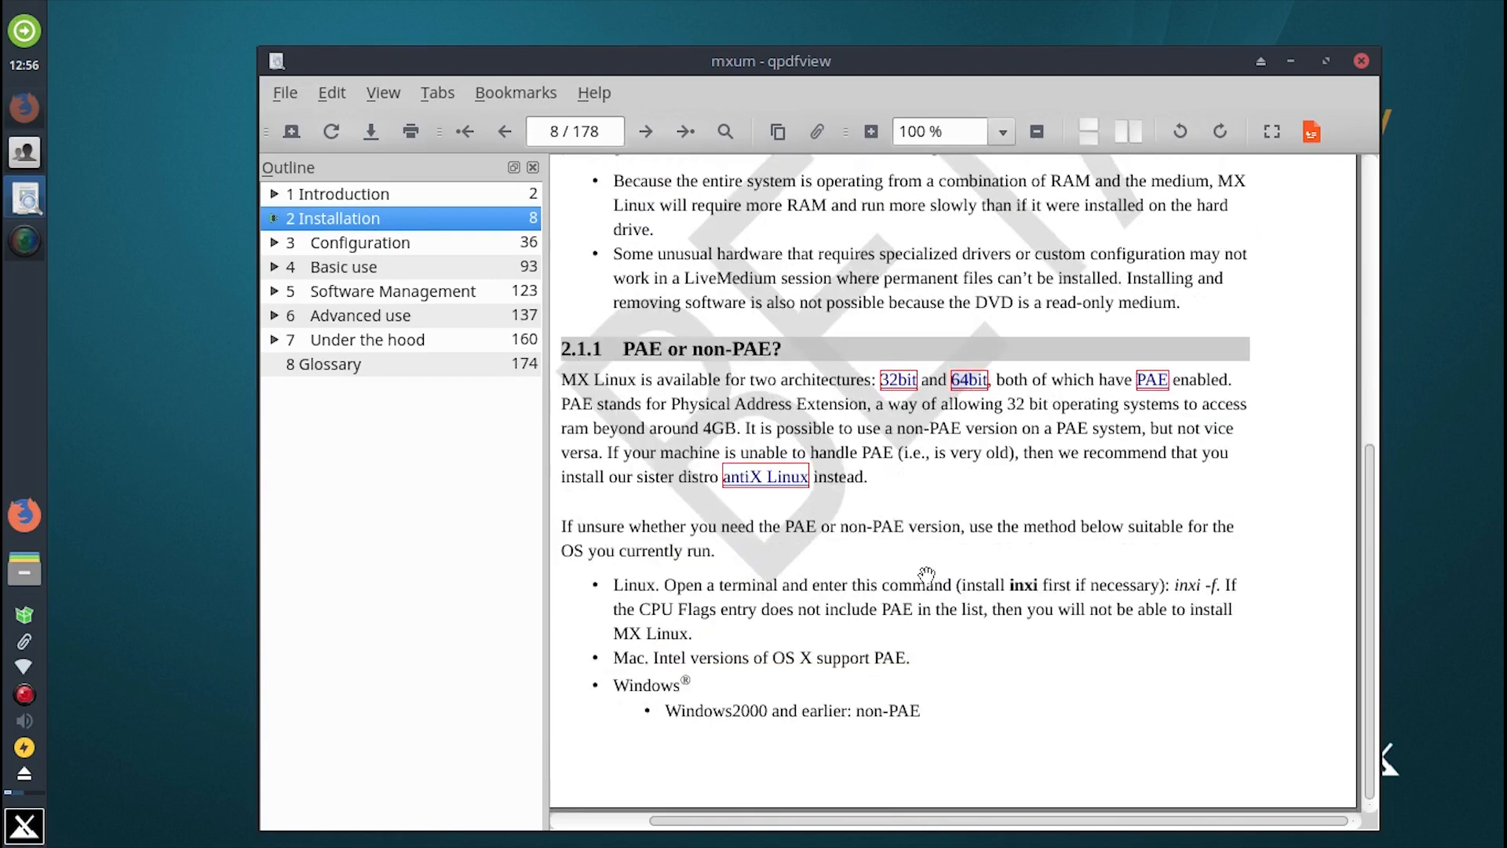
pyautogui.scroll(-20, 926, 574)
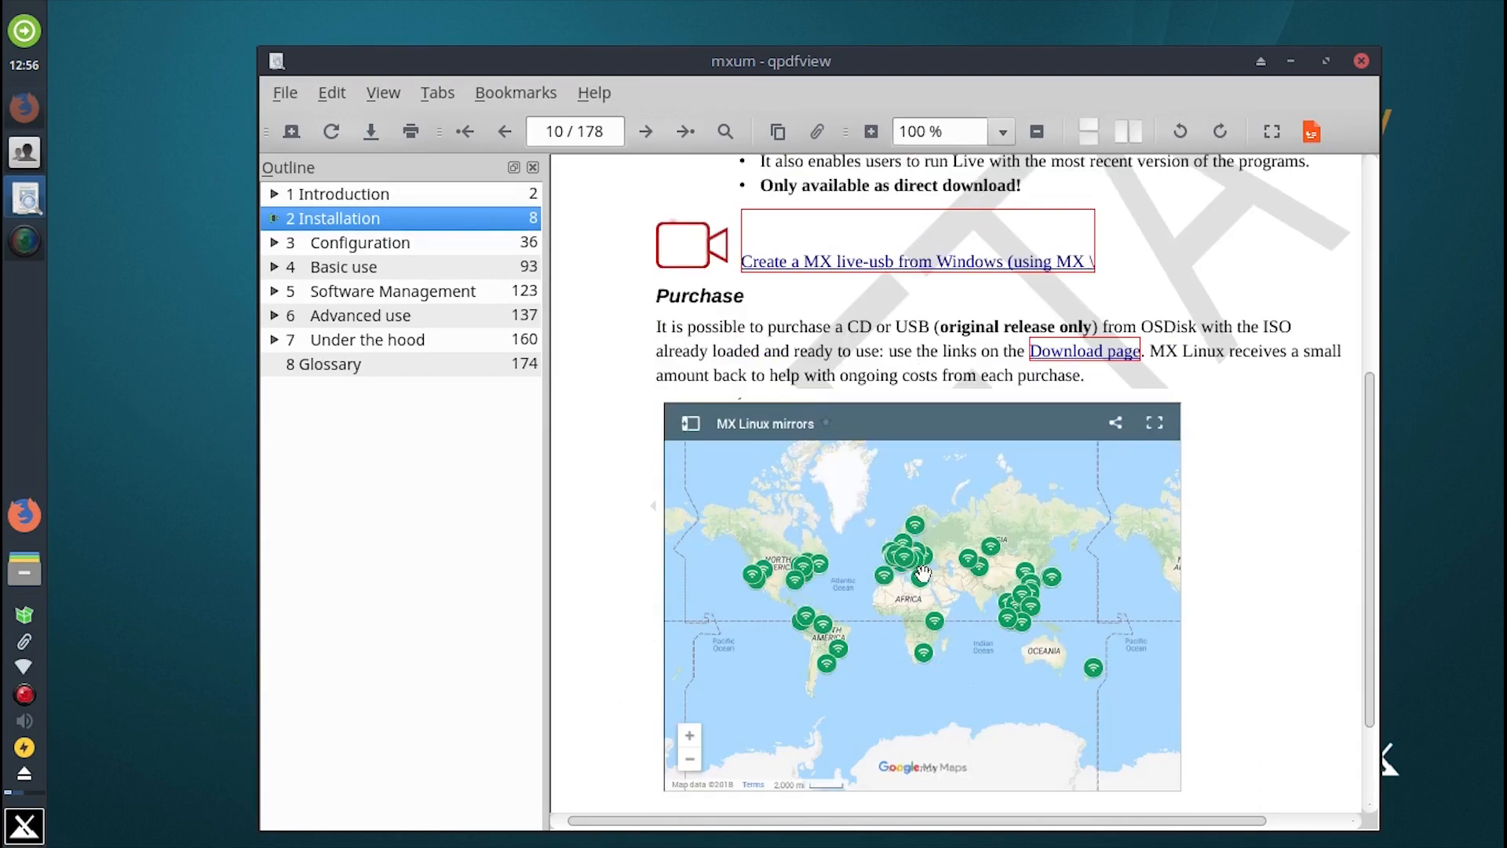
pyautogui.scroll(-3, 923, 574)
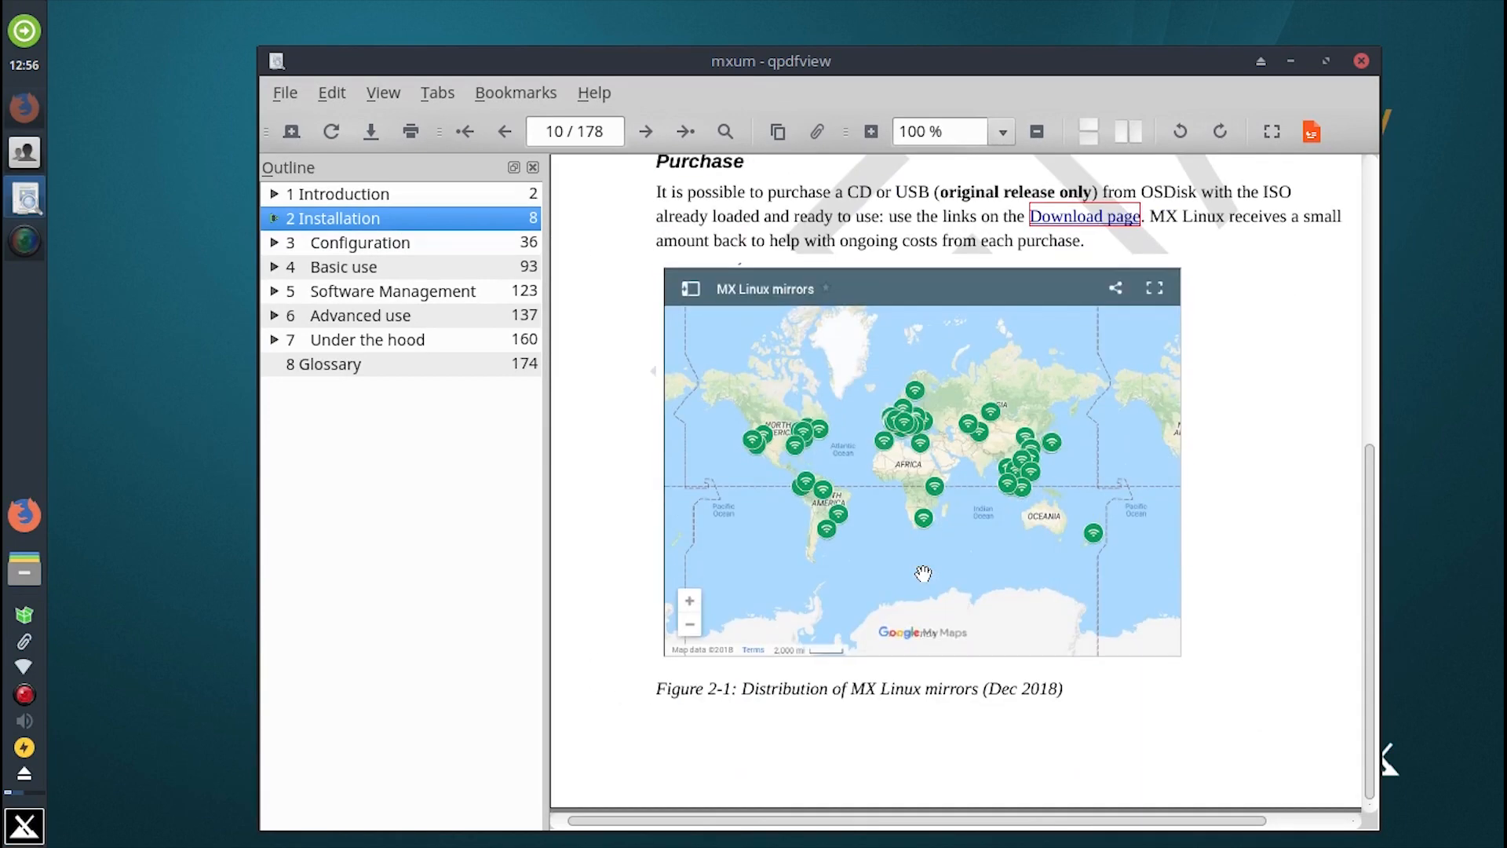
# Step: Skim the manual's Under the hood chapter and the Synchronization section before it, and close the manual
pyautogui.click(381, 339)
pyautogui.scroll(-4, 974, 522)
pyautogui.scroll(-8, 974, 522)
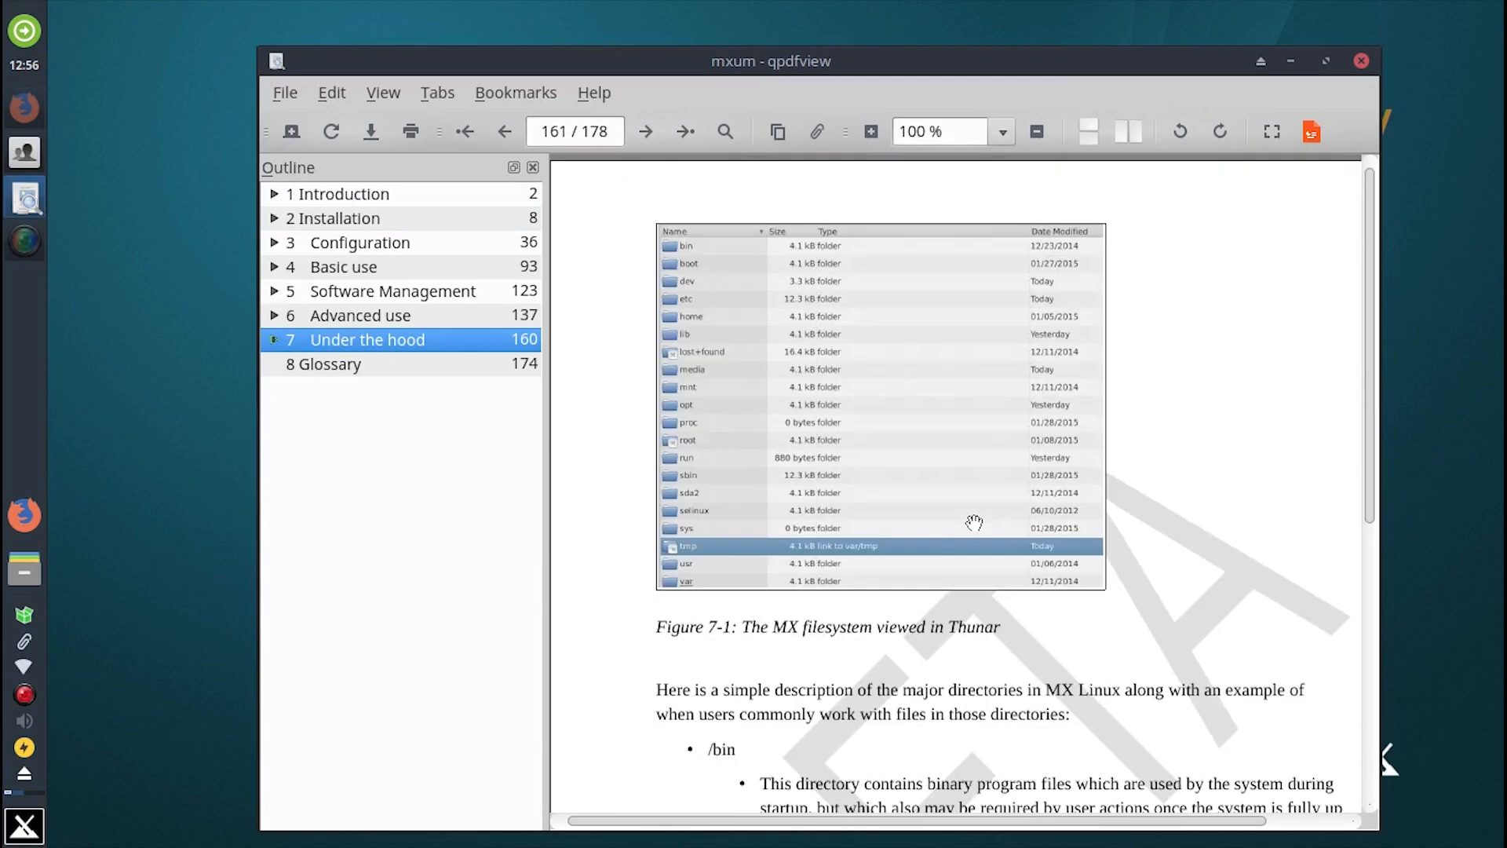
pyautogui.scroll(11, 974, 522)
pyautogui.scroll(8, 974, 522)
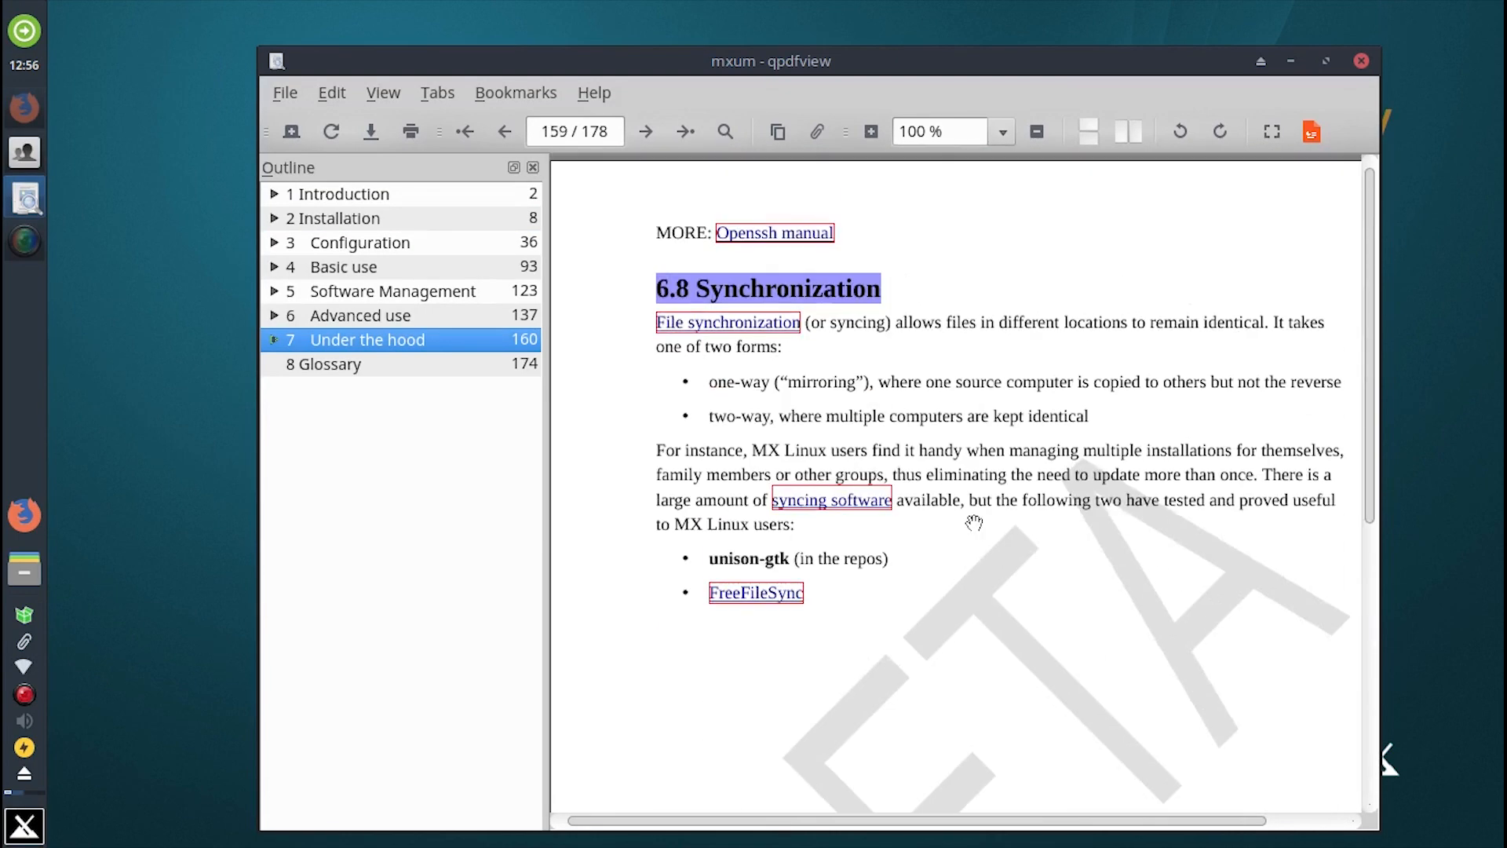
pyautogui.click(1361, 61)
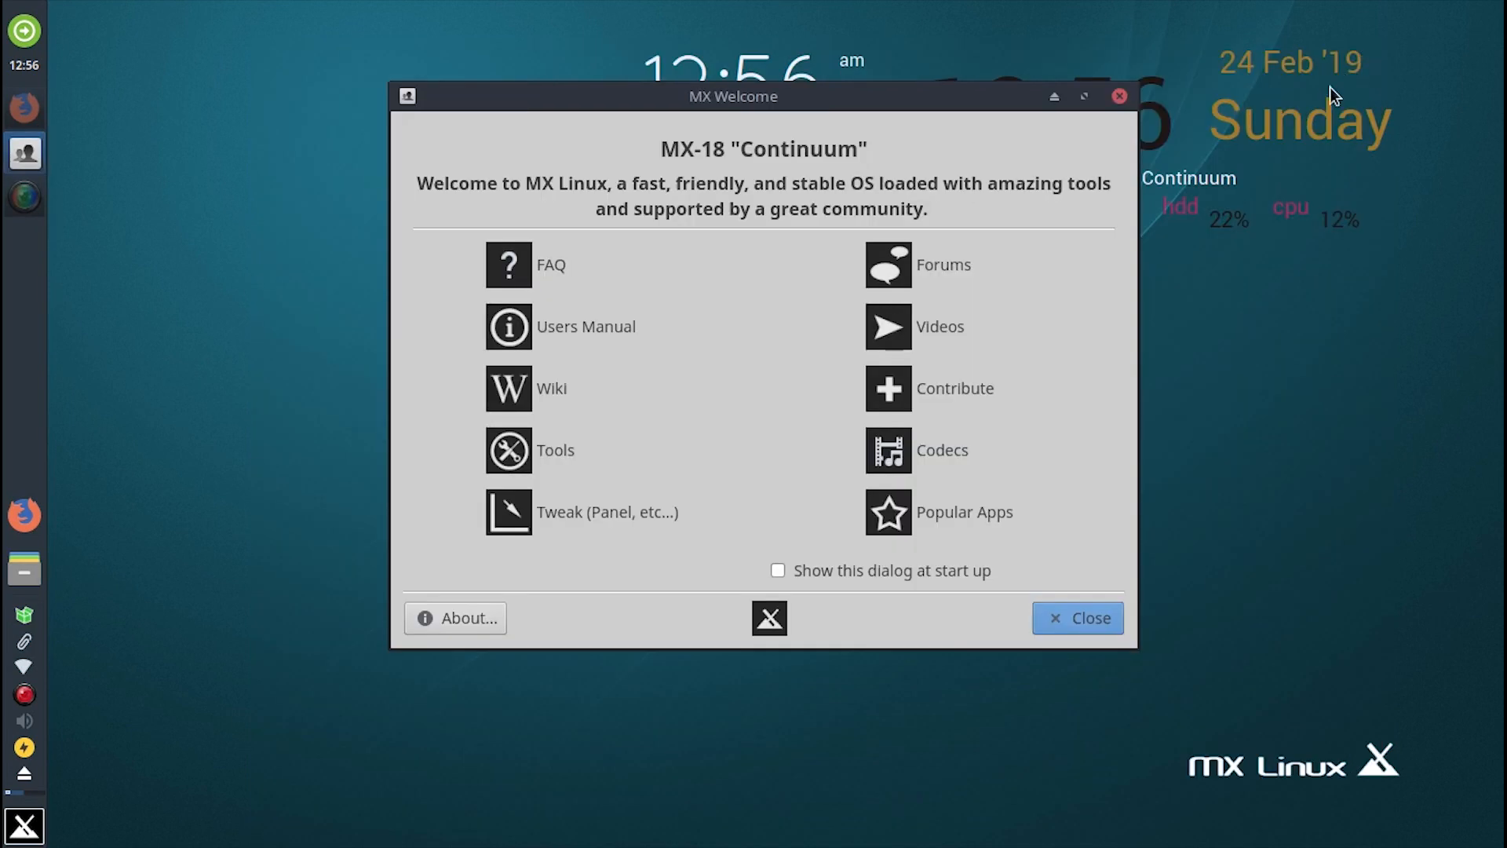
# Step: Open the Wiki from MX Welcome, look over its documentation page in Firefox, and minimize the browser
pyautogui.click(544, 389)
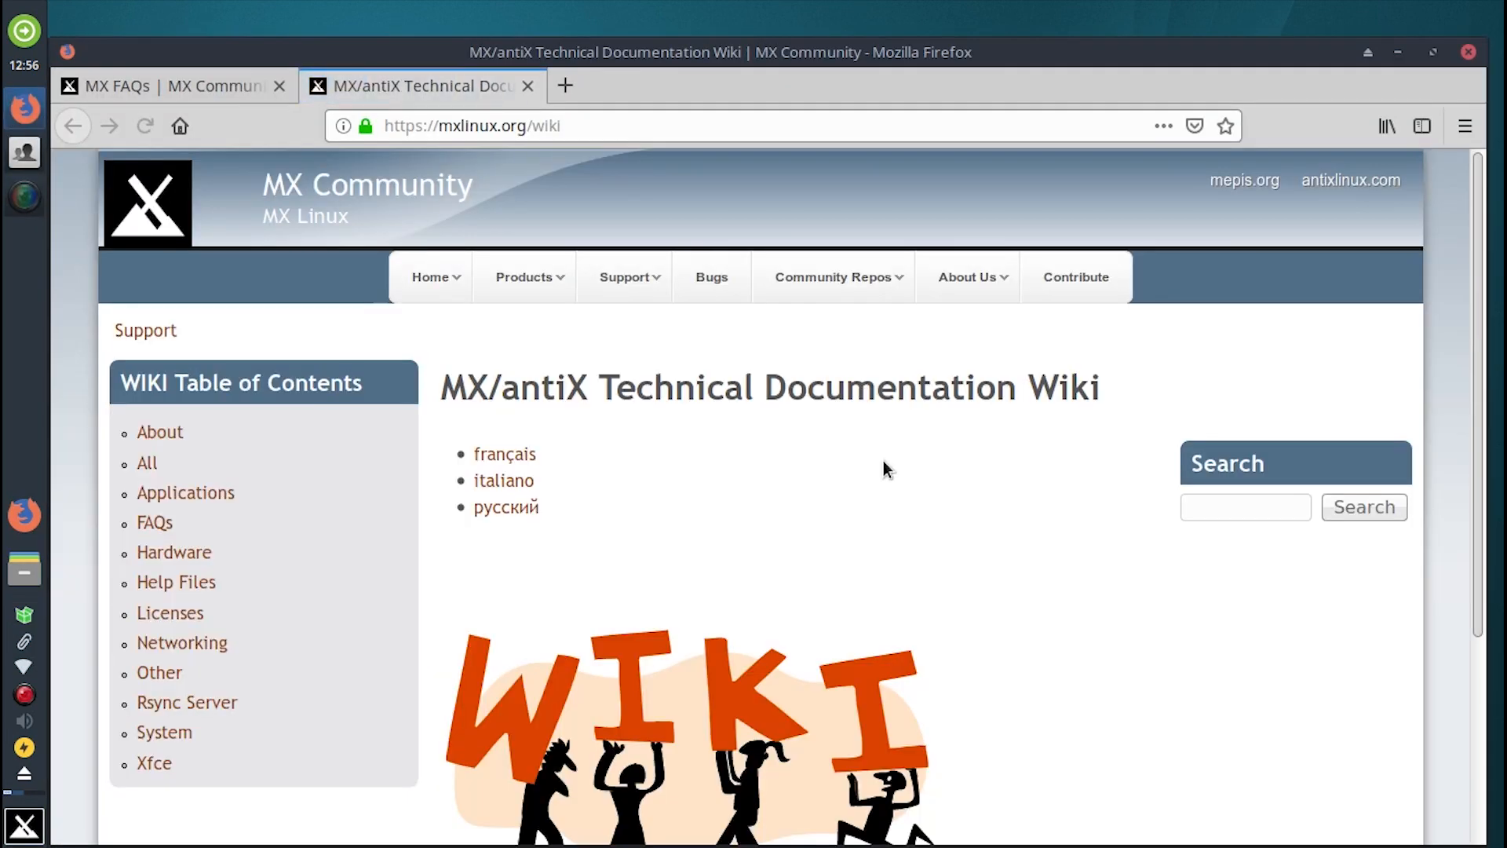
pyautogui.scroll(-3, 953, 580)
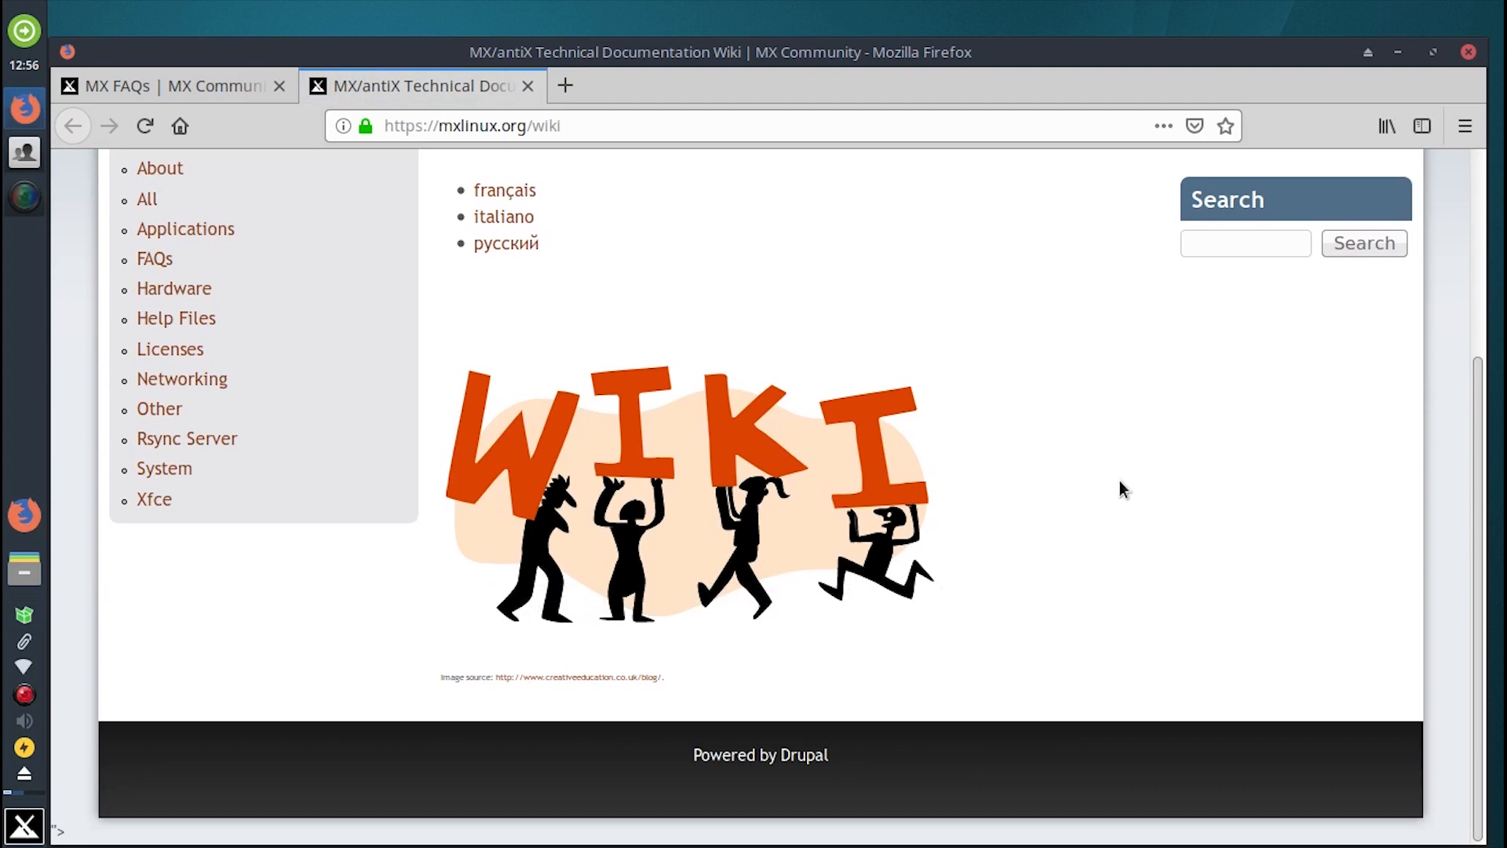
pyautogui.click(1396, 53)
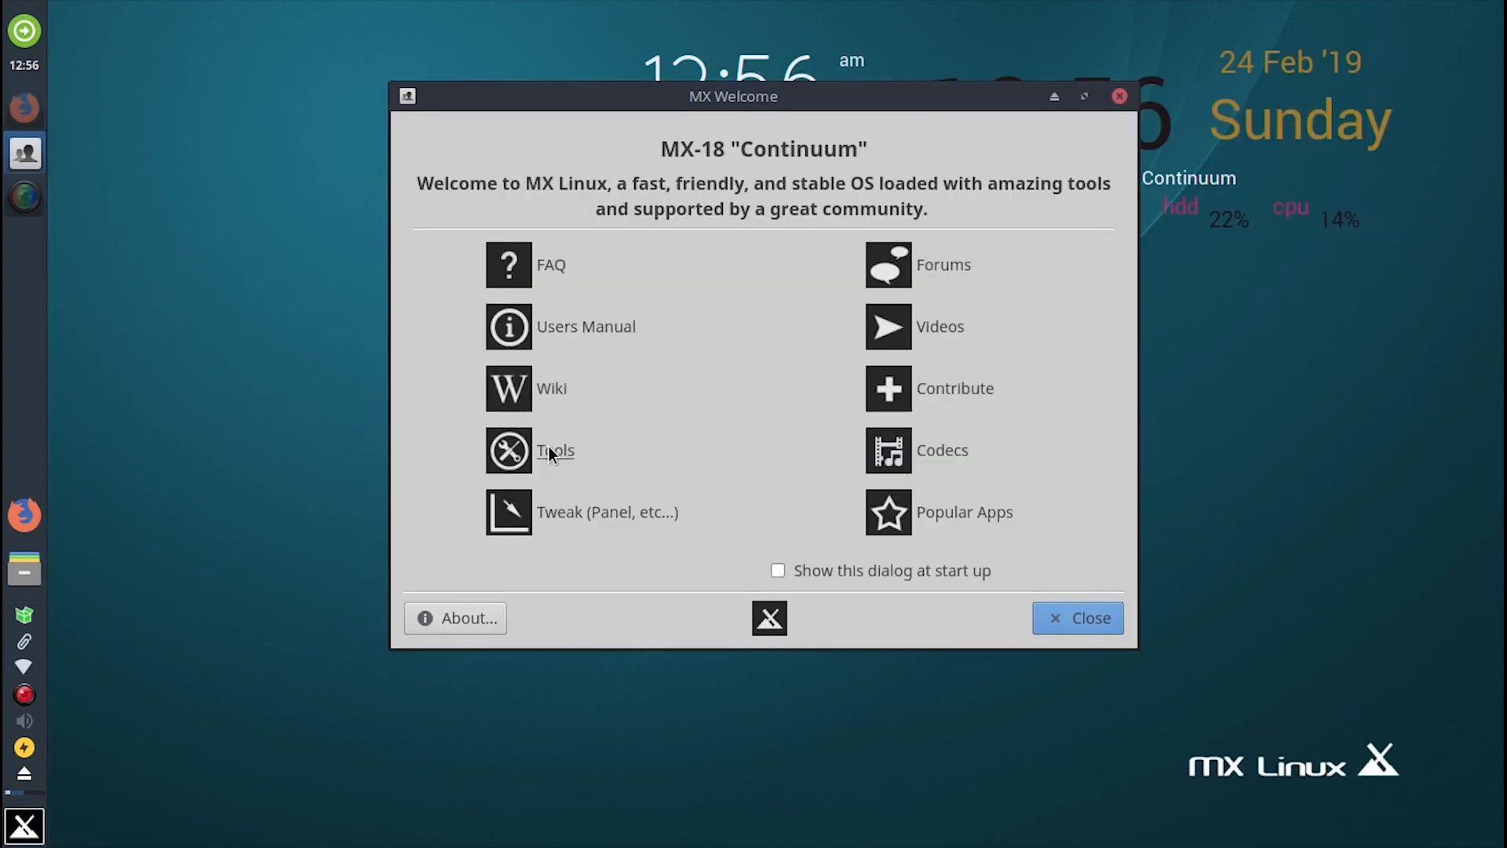
# Step: Open MX Tools from MX Welcome, launch the Conky tool, and acknowledge the Conky data update notice
pyautogui.click(818, 441)
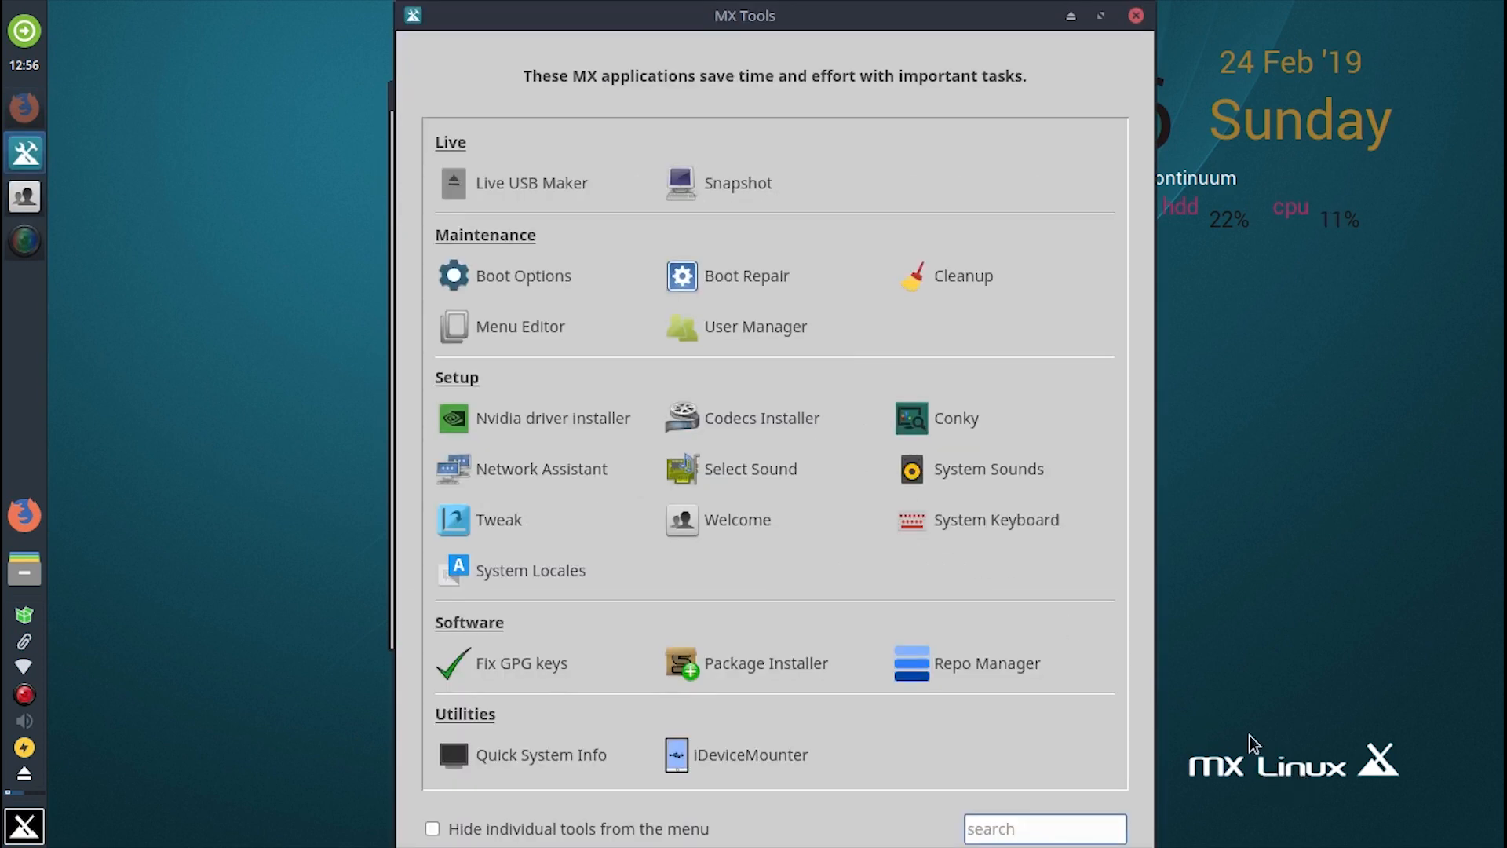
pyautogui.click(954, 424)
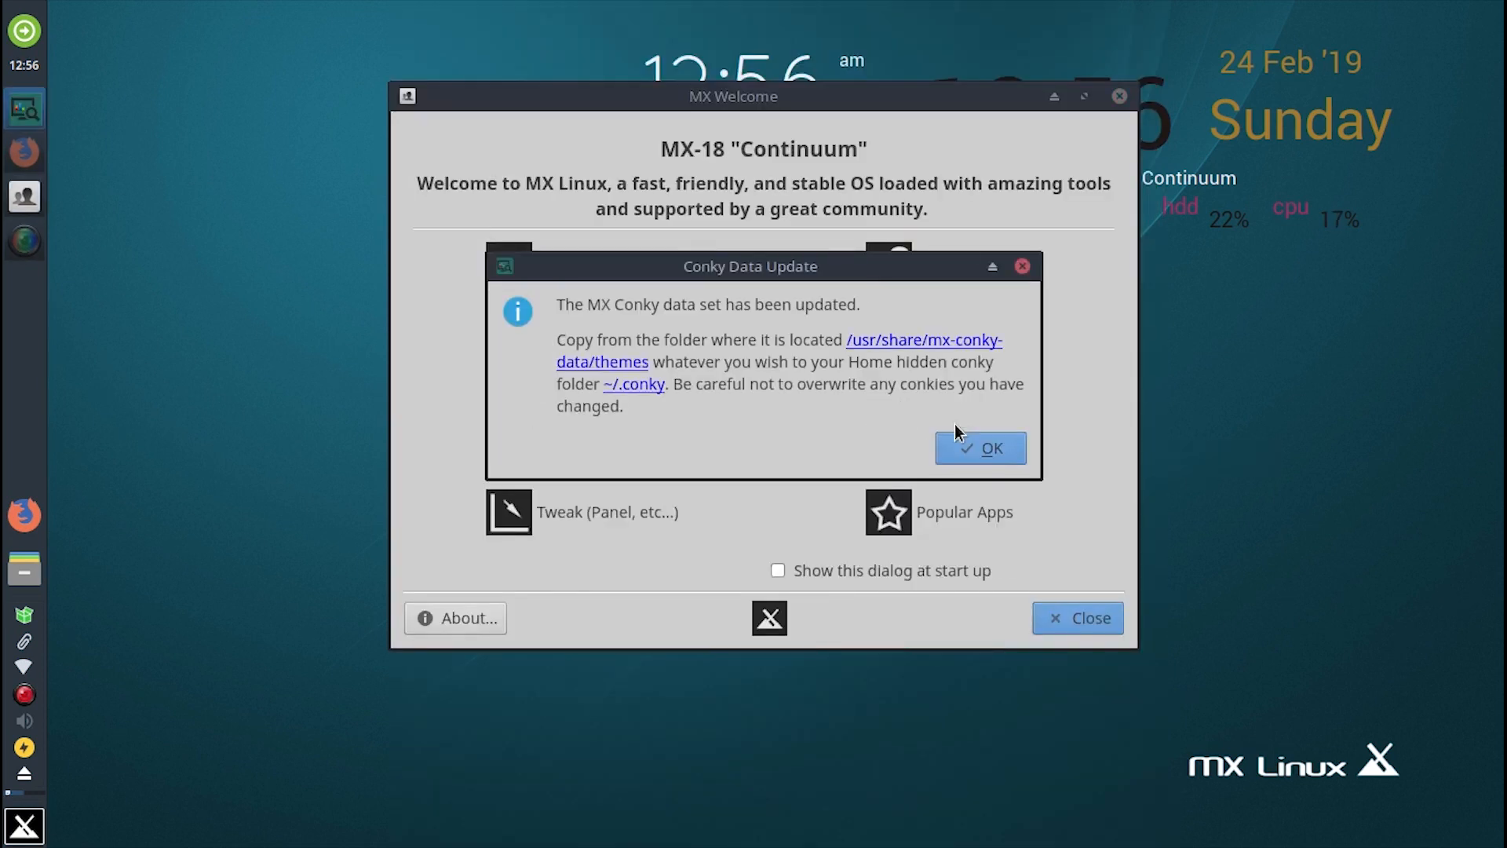
pyautogui.click(987, 448)
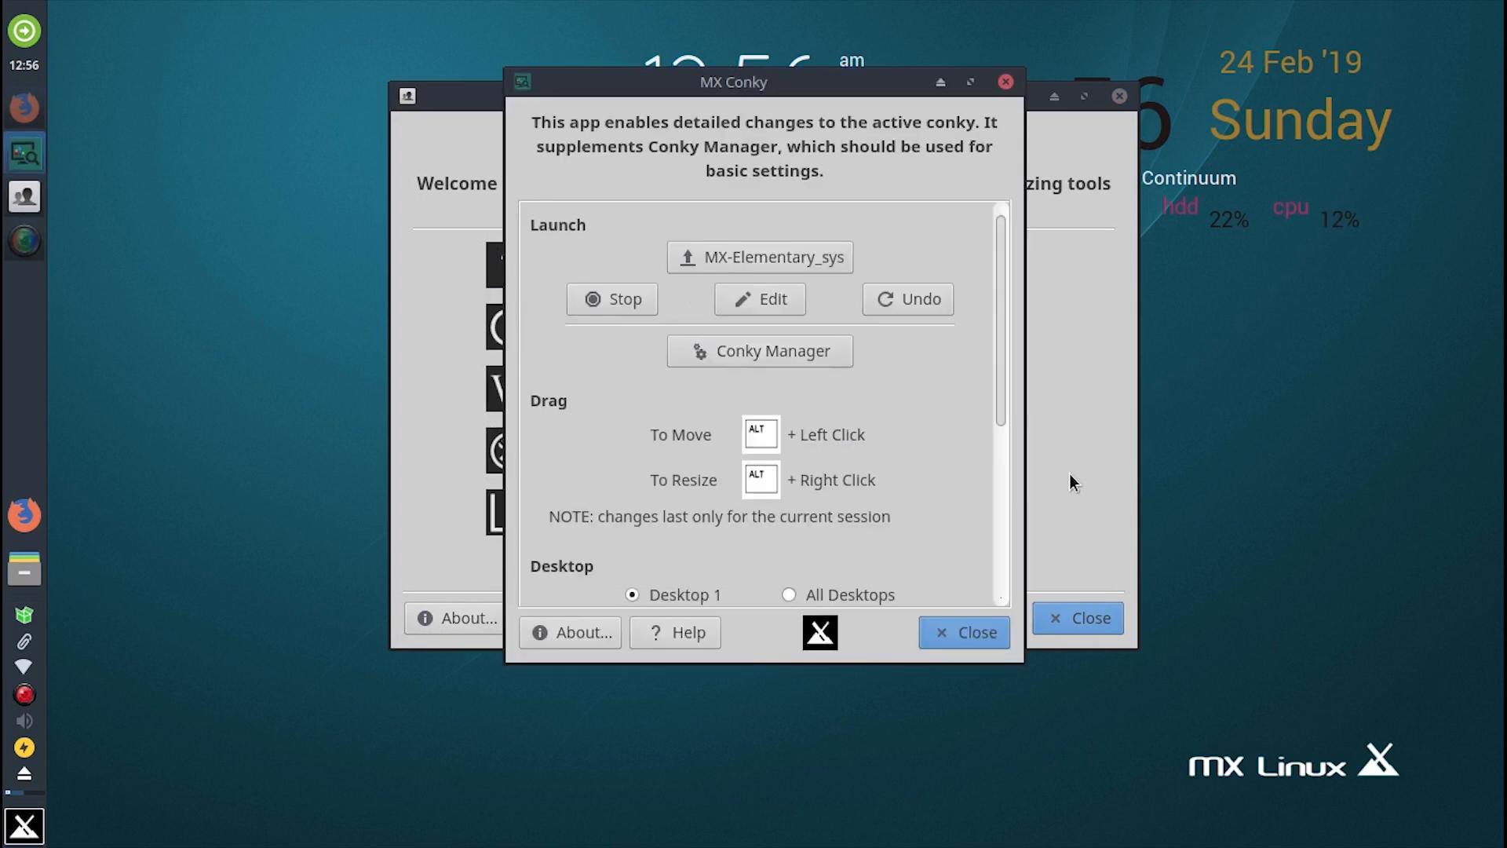
# Step: Stop and run the desktop conky twice from MX Conky, leaving it running
pyautogui.click(626, 300)
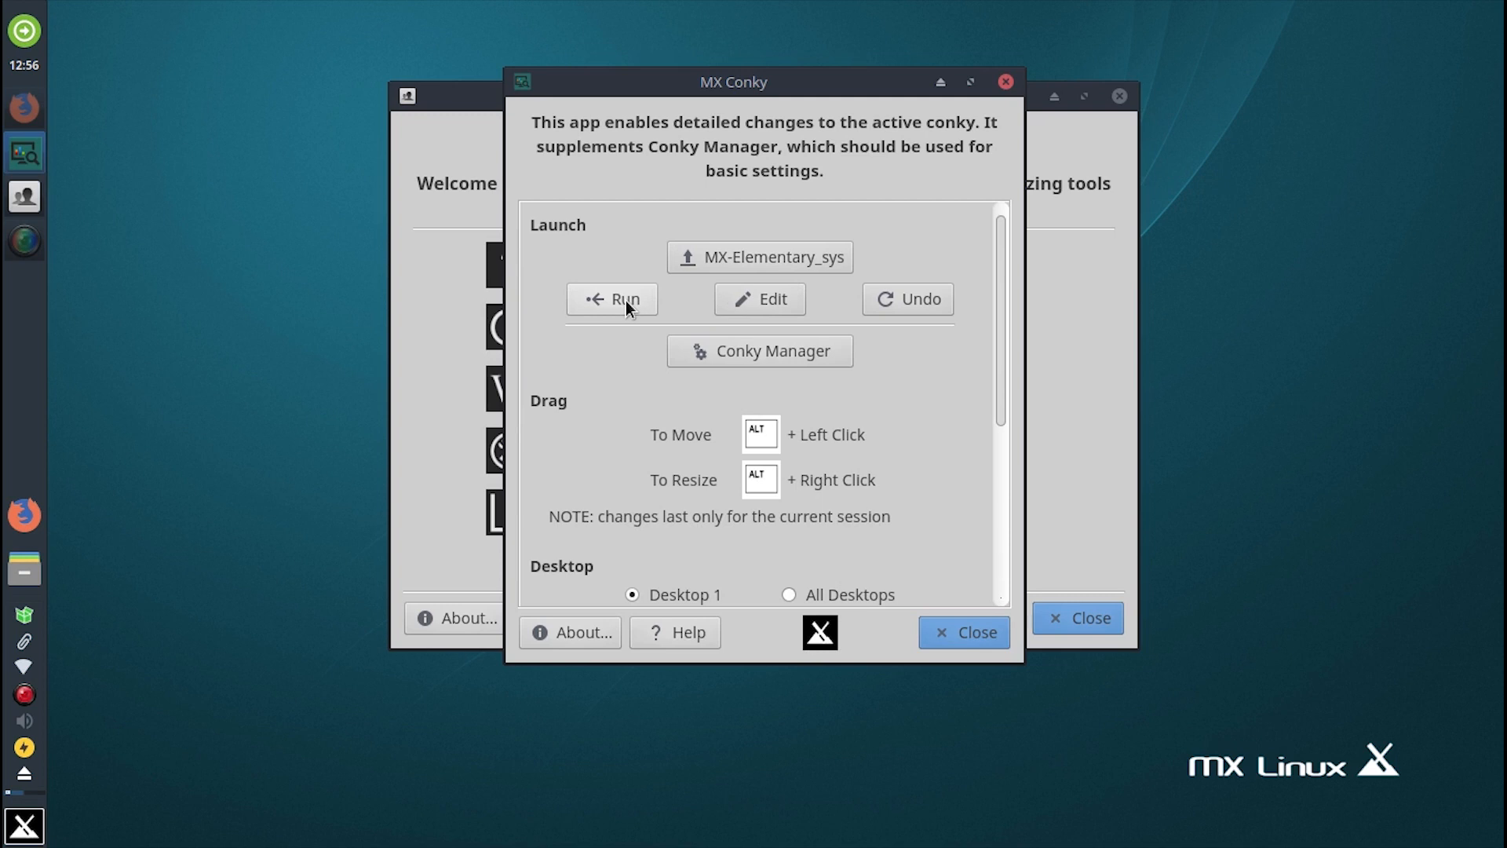
pyautogui.click(629, 300)
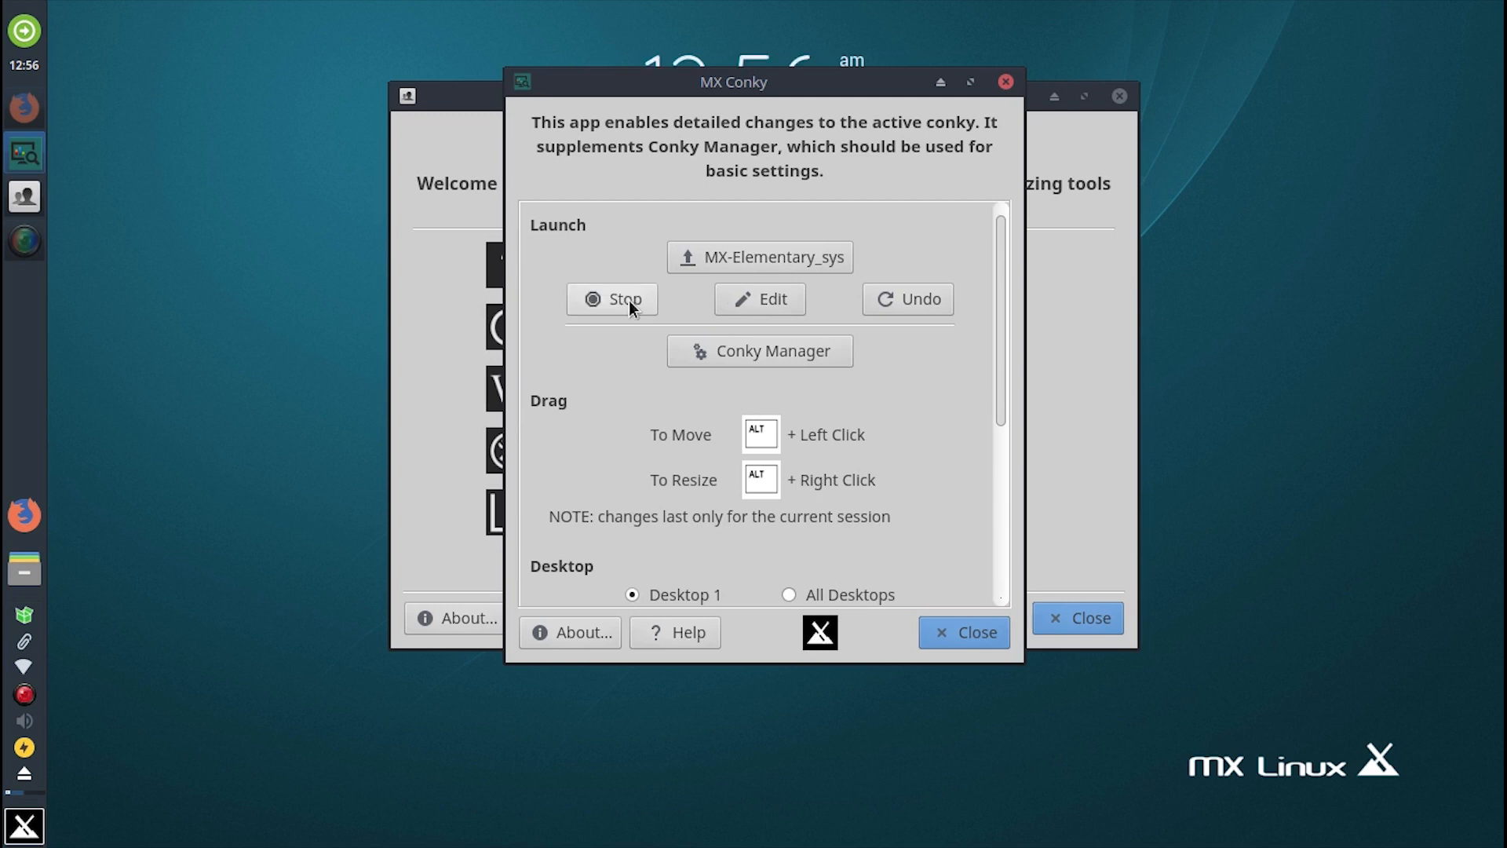
pyautogui.click(628, 300)
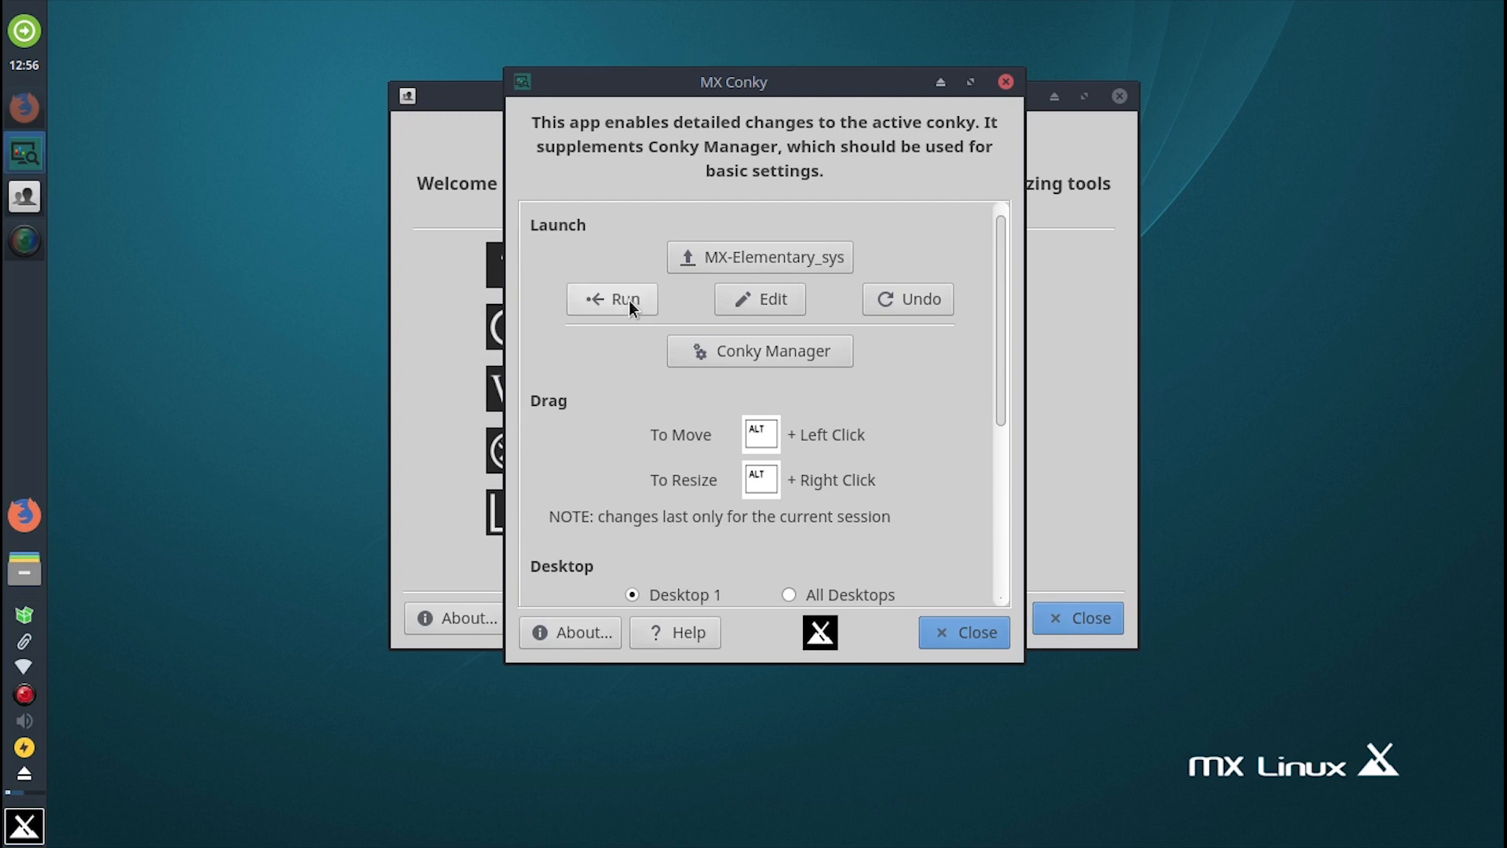
pyautogui.click(629, 300)
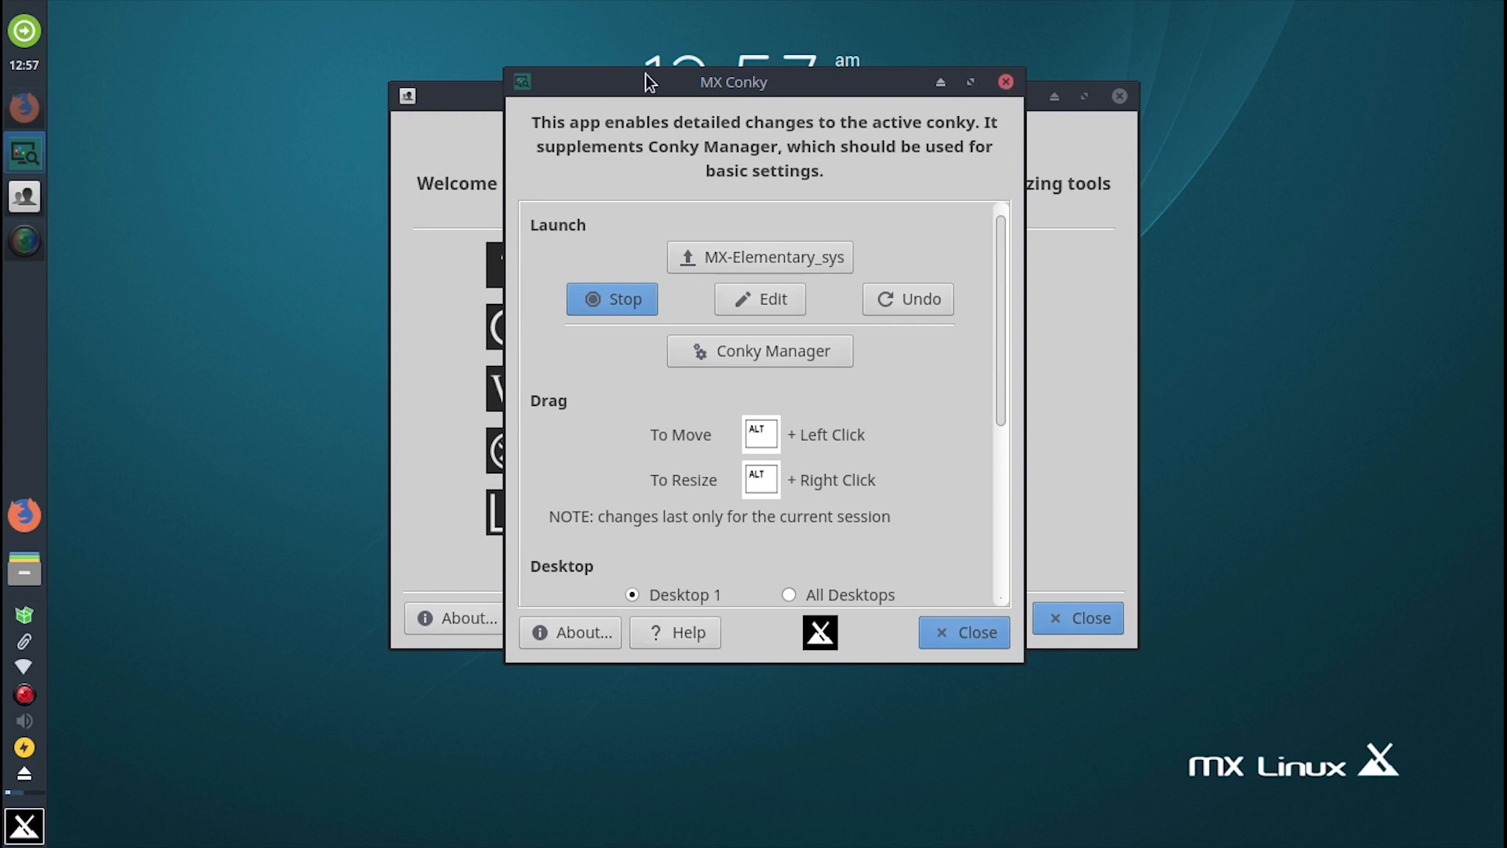
# Step: Move the MX Conky and MX Welcome windows away from the clock widget so the whole conky is uncovered
pyautogui.moveTo(639, 82); pyautogui.dragTo(728, 181)
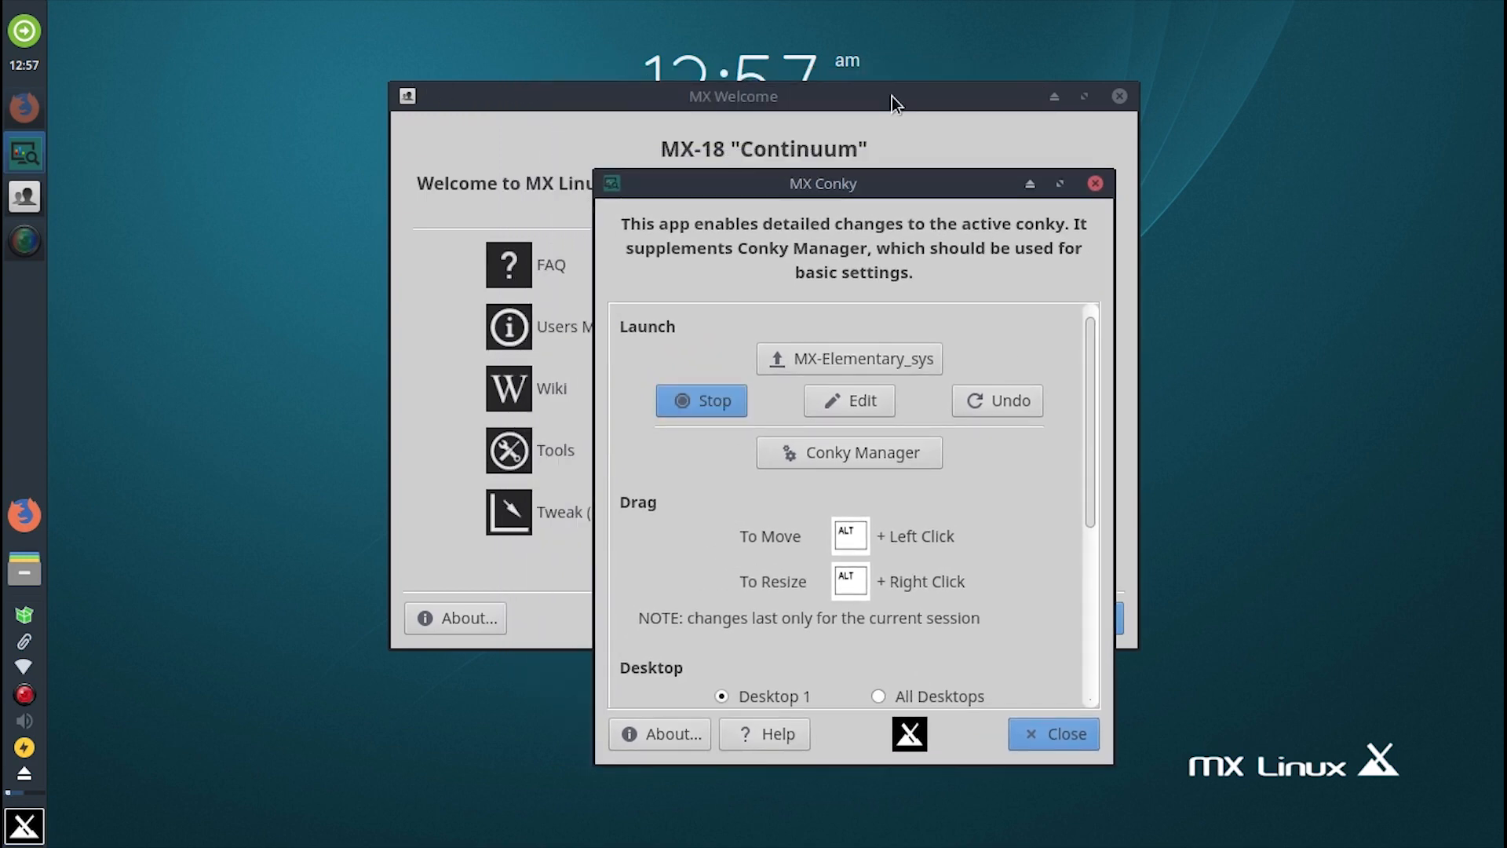
pyautogui.moveTo(891, 96); pyautogui.dragTo(215, 296)
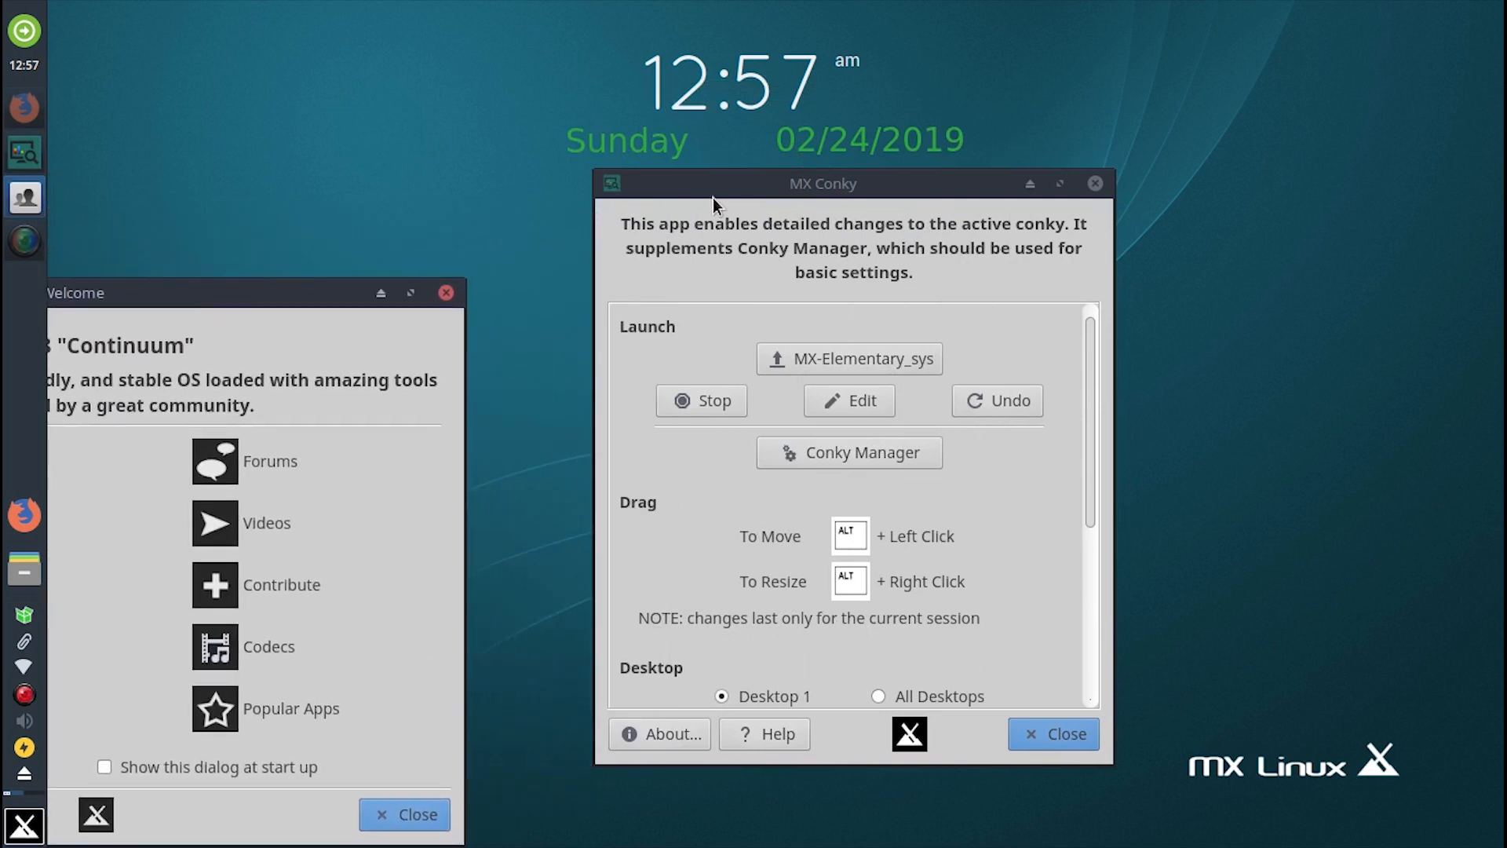
pyautogui.moveTo(713, 198); pyautogui.dragTo(629, 391)
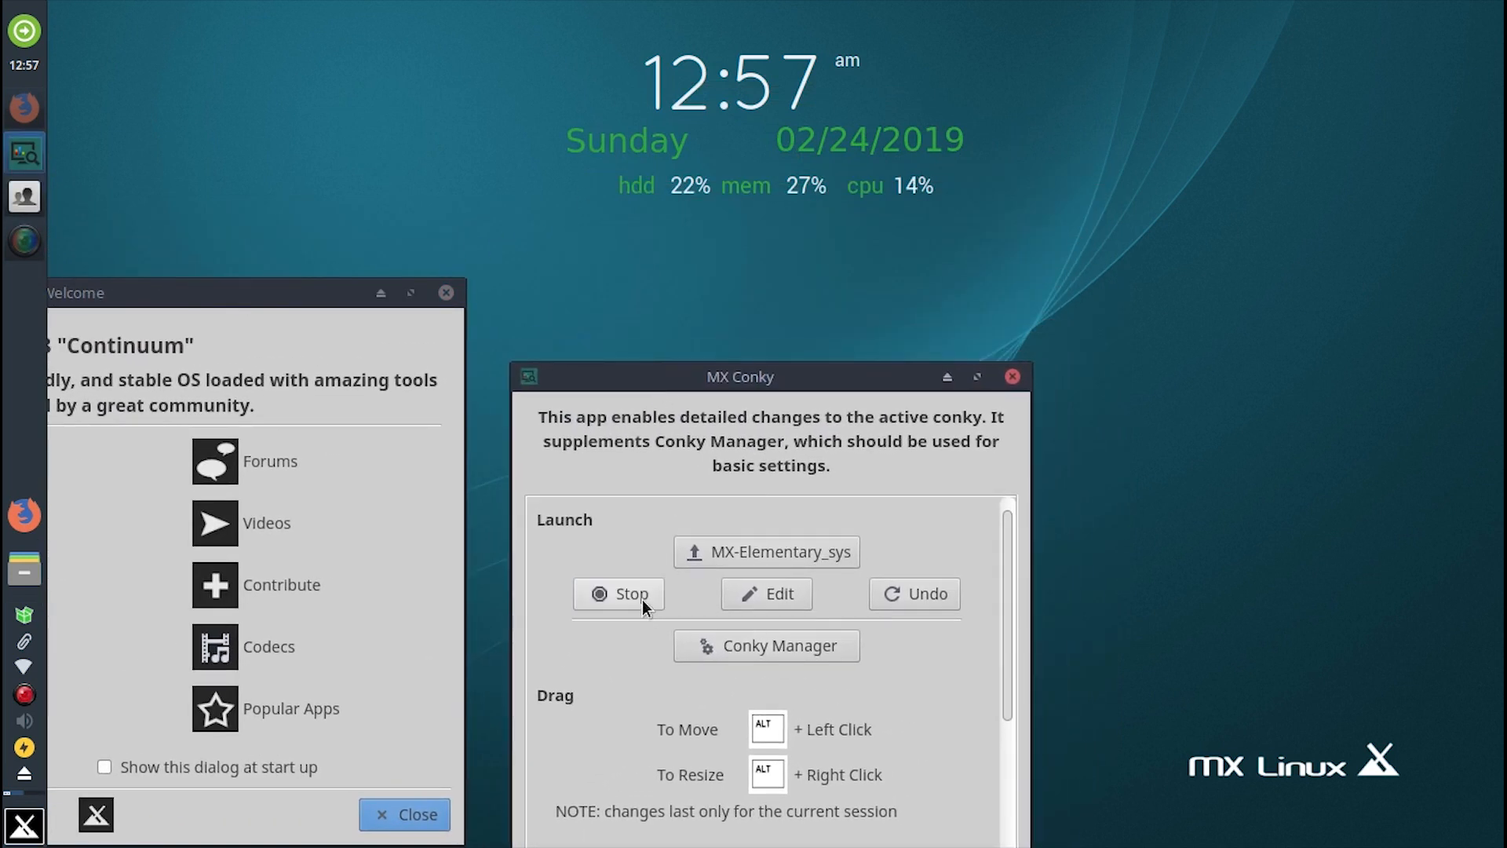
# Step: Toggle the MX-Elementary_sys conky off and on repeatedly, leave it running, and close MX Conky
pyautogui.click(648, 595)
pyautogui.click(649, 595)
pyautogui.click(648, 595)
pyautogui.click(648, 595)
pyautogui.click(648, 594)
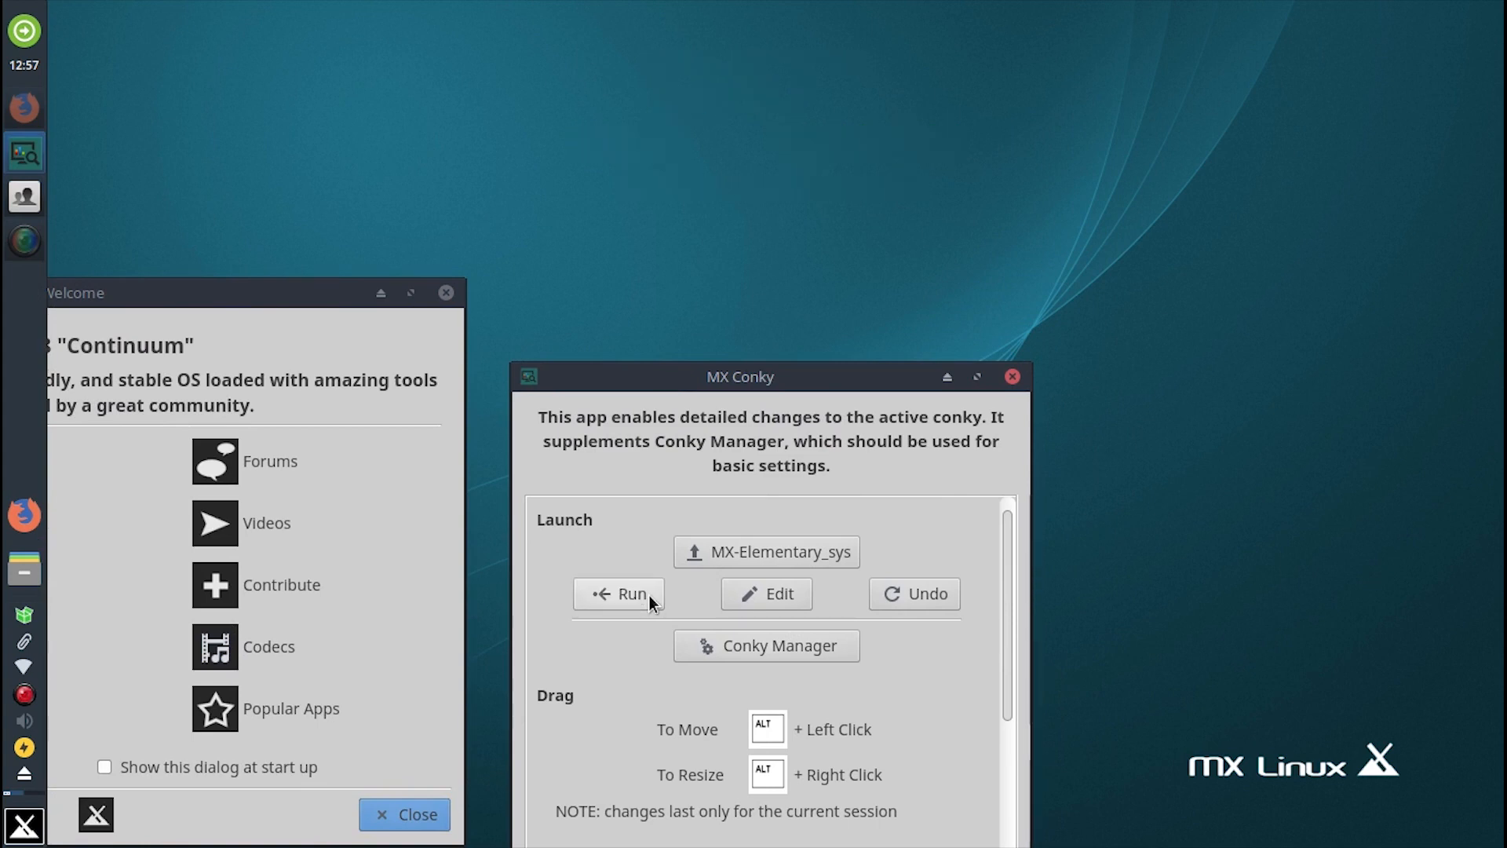
pyautogui.click(648, 595)
pyautogui.click(649, 595)
pyautogui.click(649, 595)
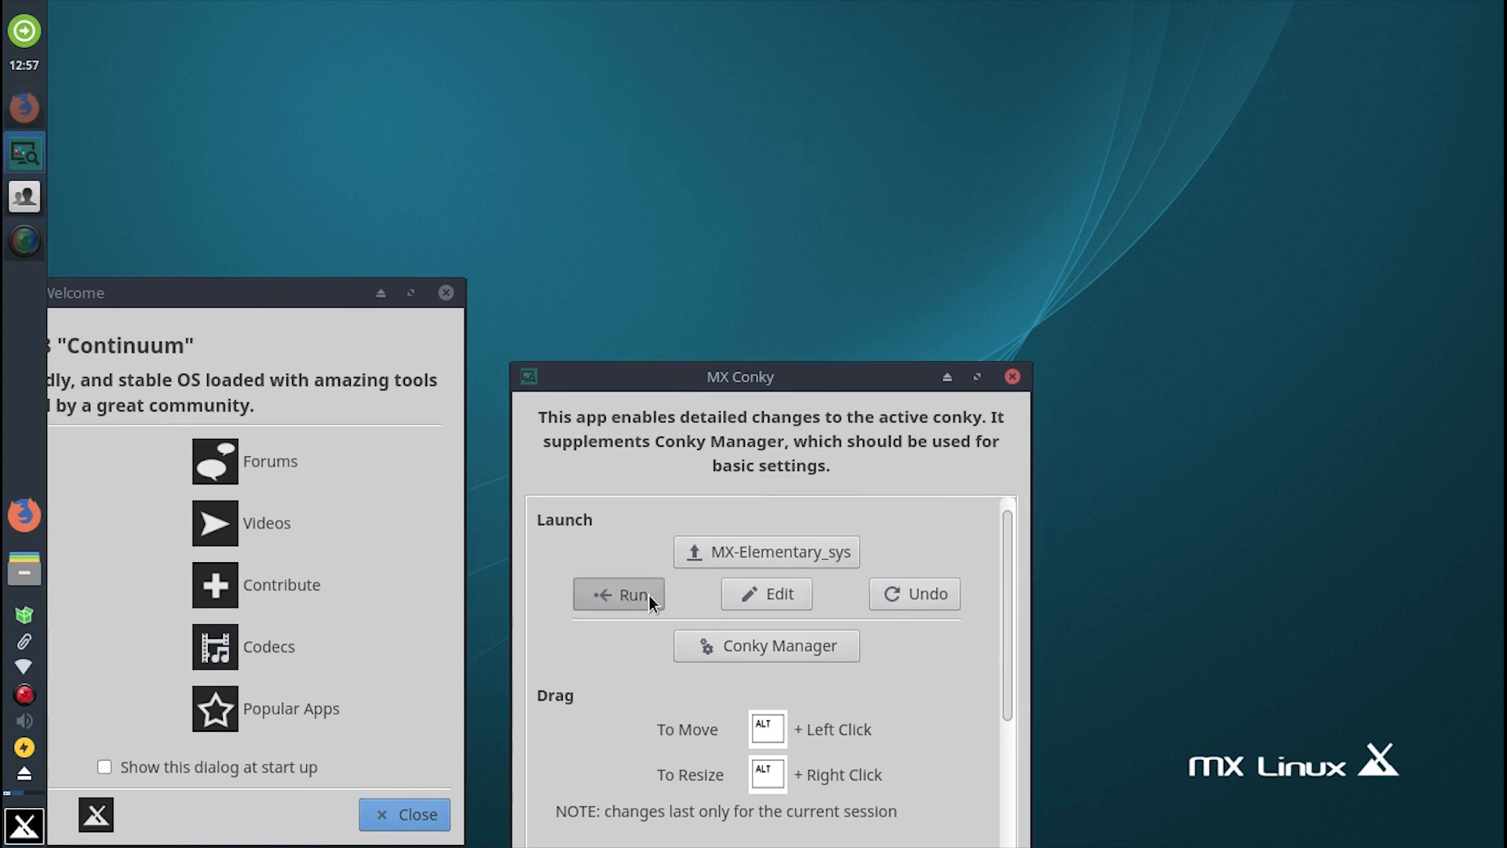
pyautogui.click(649, 595)
pyautogui.click(648, 594)
pyautogui.click(648, 595)
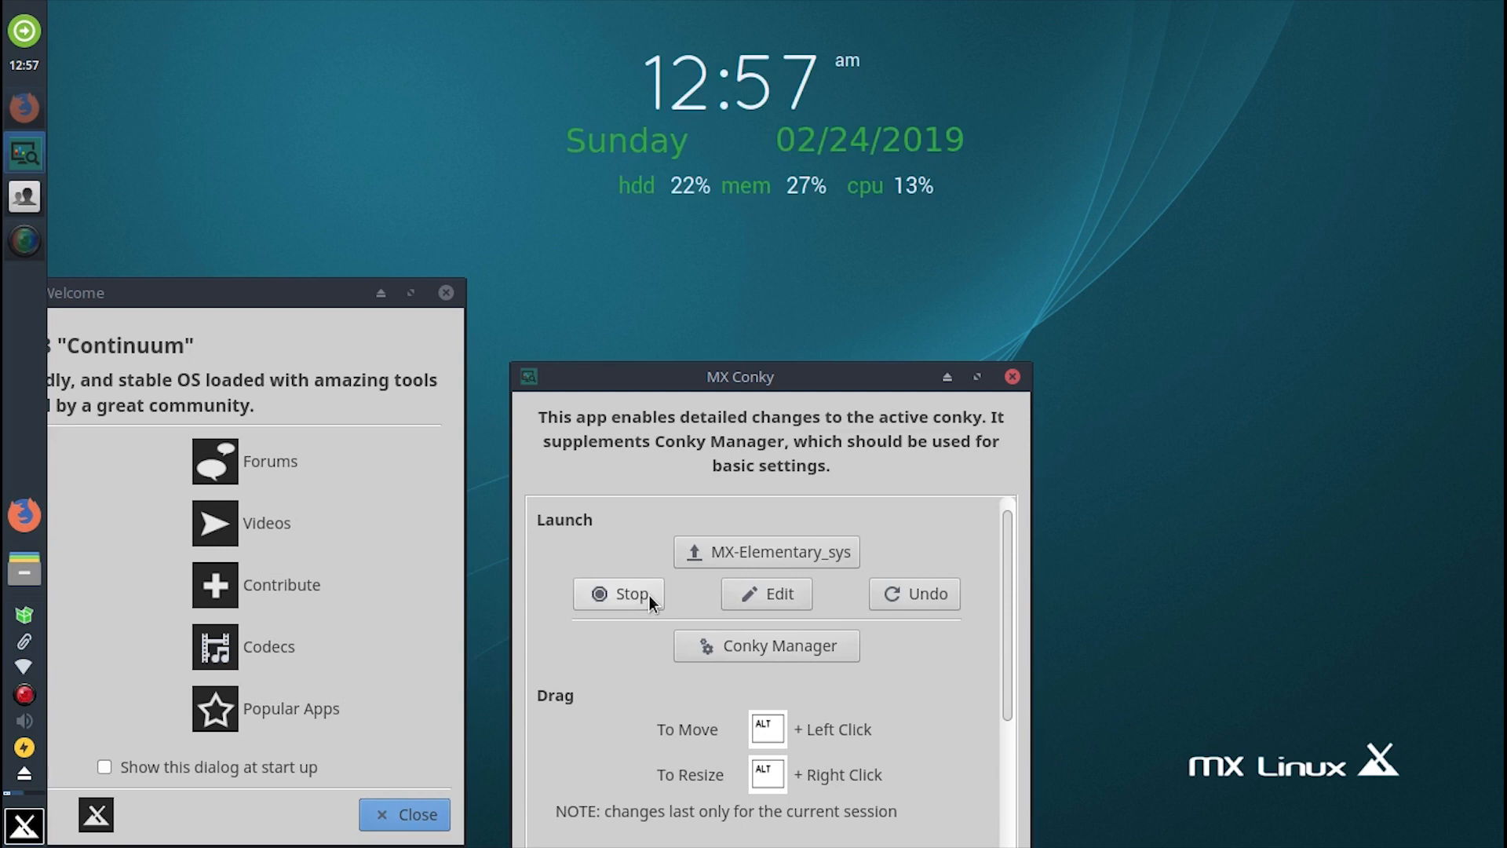
pyautogui.click(649, 595)
pyautogui.click(1013, 377)
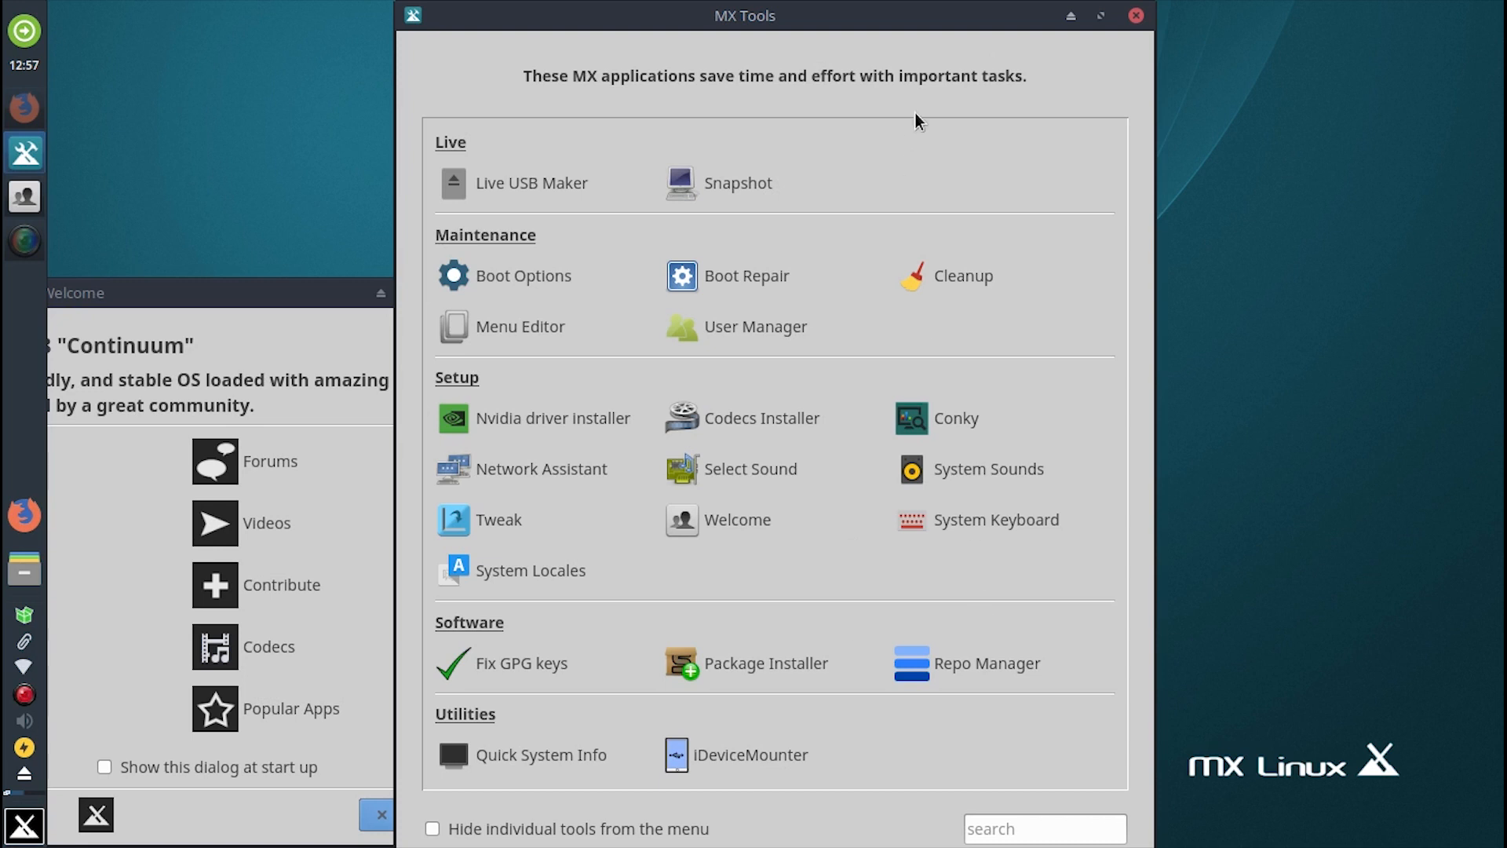
# Step: Launch Snapshot from MX Tools, authenticate with the administrative password, review the snapshot location and name options, and cancel
pyautogui.moveTo(893, 20)
pyautogui.mouseDown()
pyautogui.moveTo(924, 88)
pyautogui.moveTo(890, 39)
pyautogui.moveTo(895, 16)
pyautogui.mouseUp()
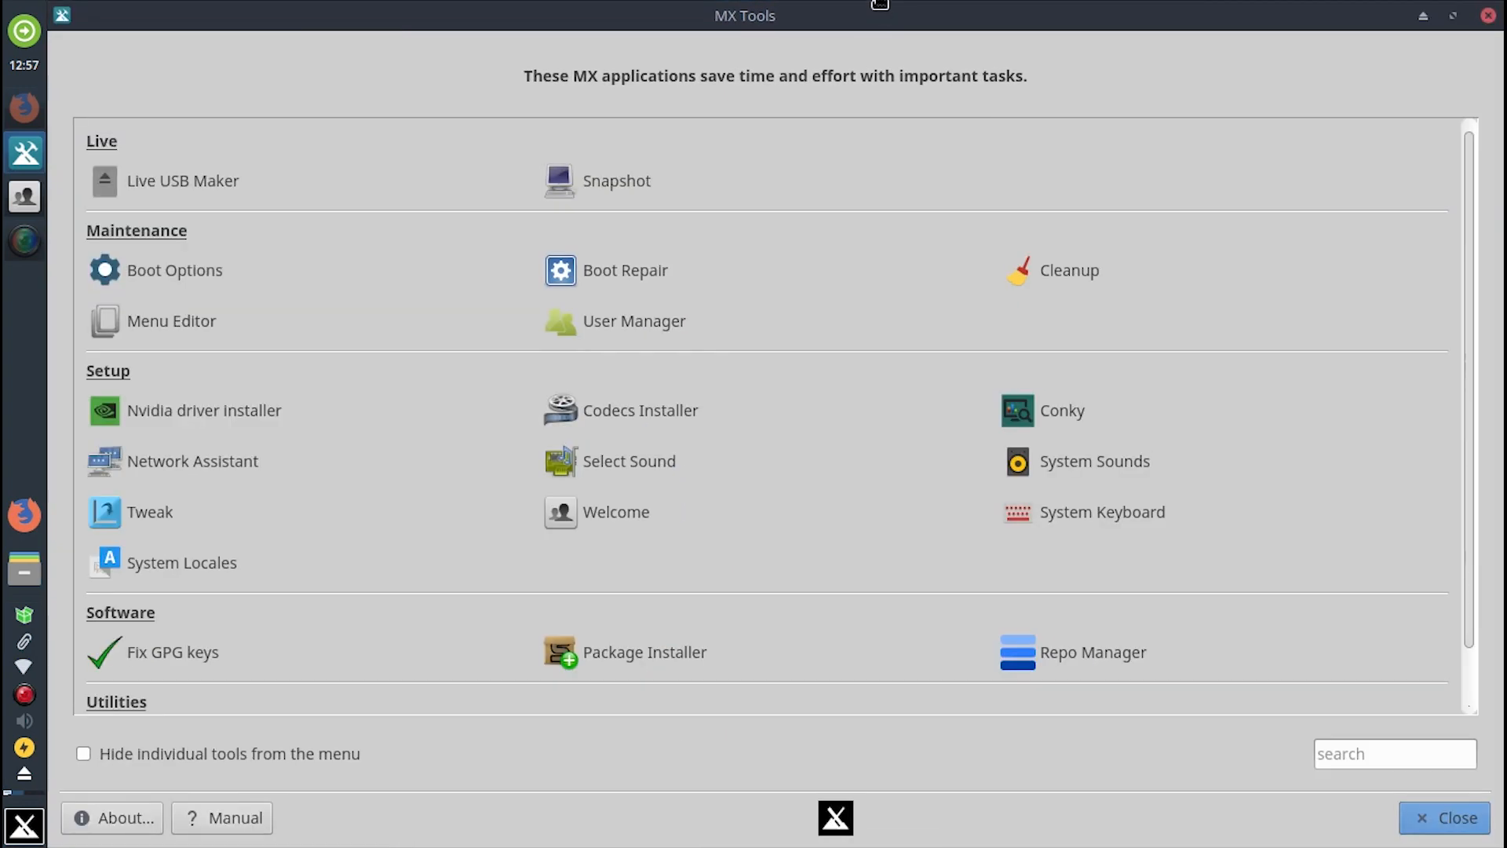
pyautogui.doubleClick(895, 18)
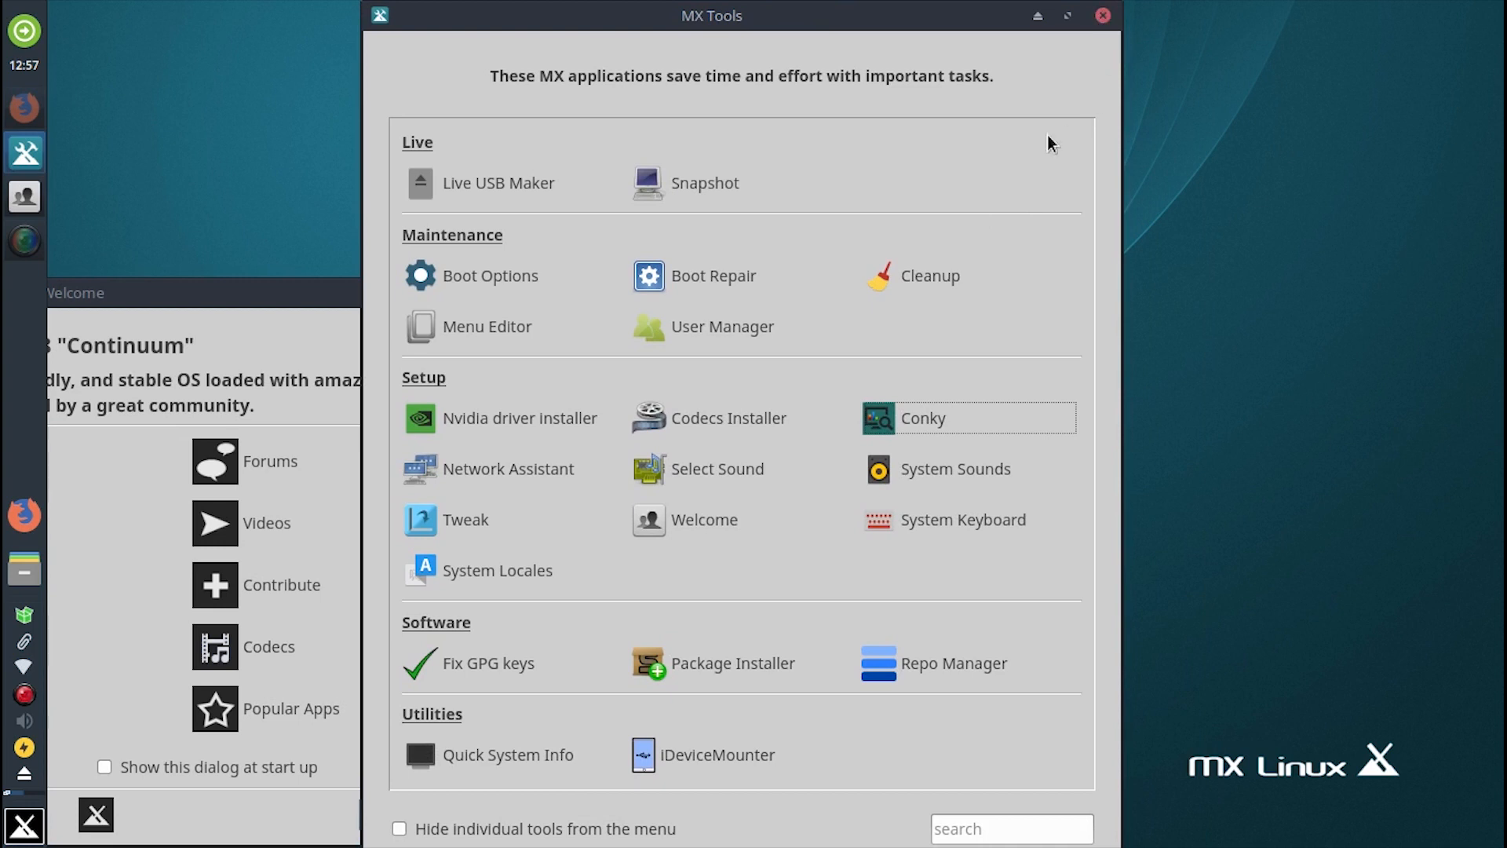
pyautogui.click(708, 182)
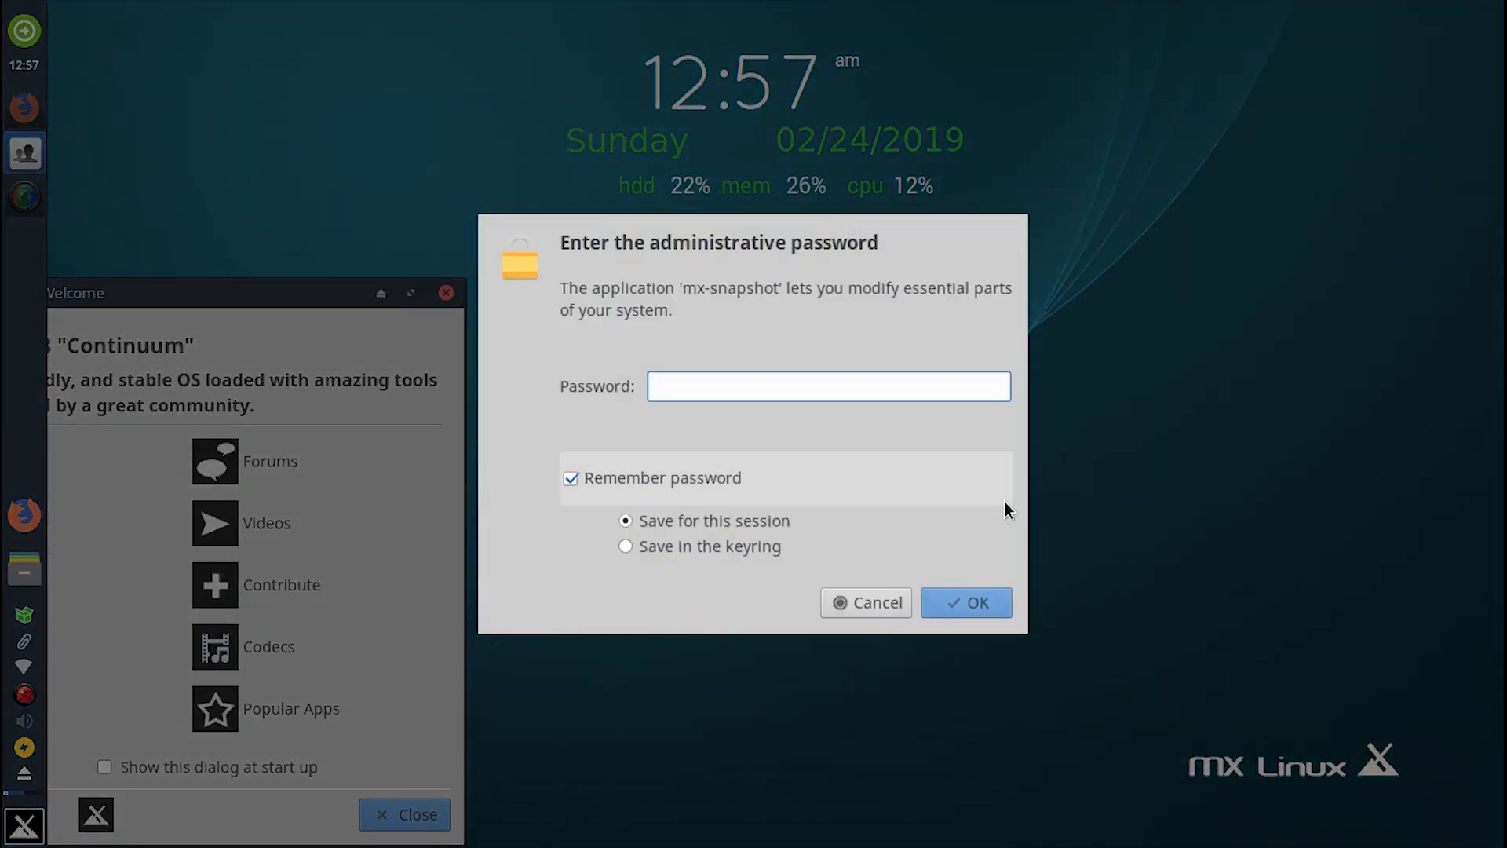
pyautogui.write('*')
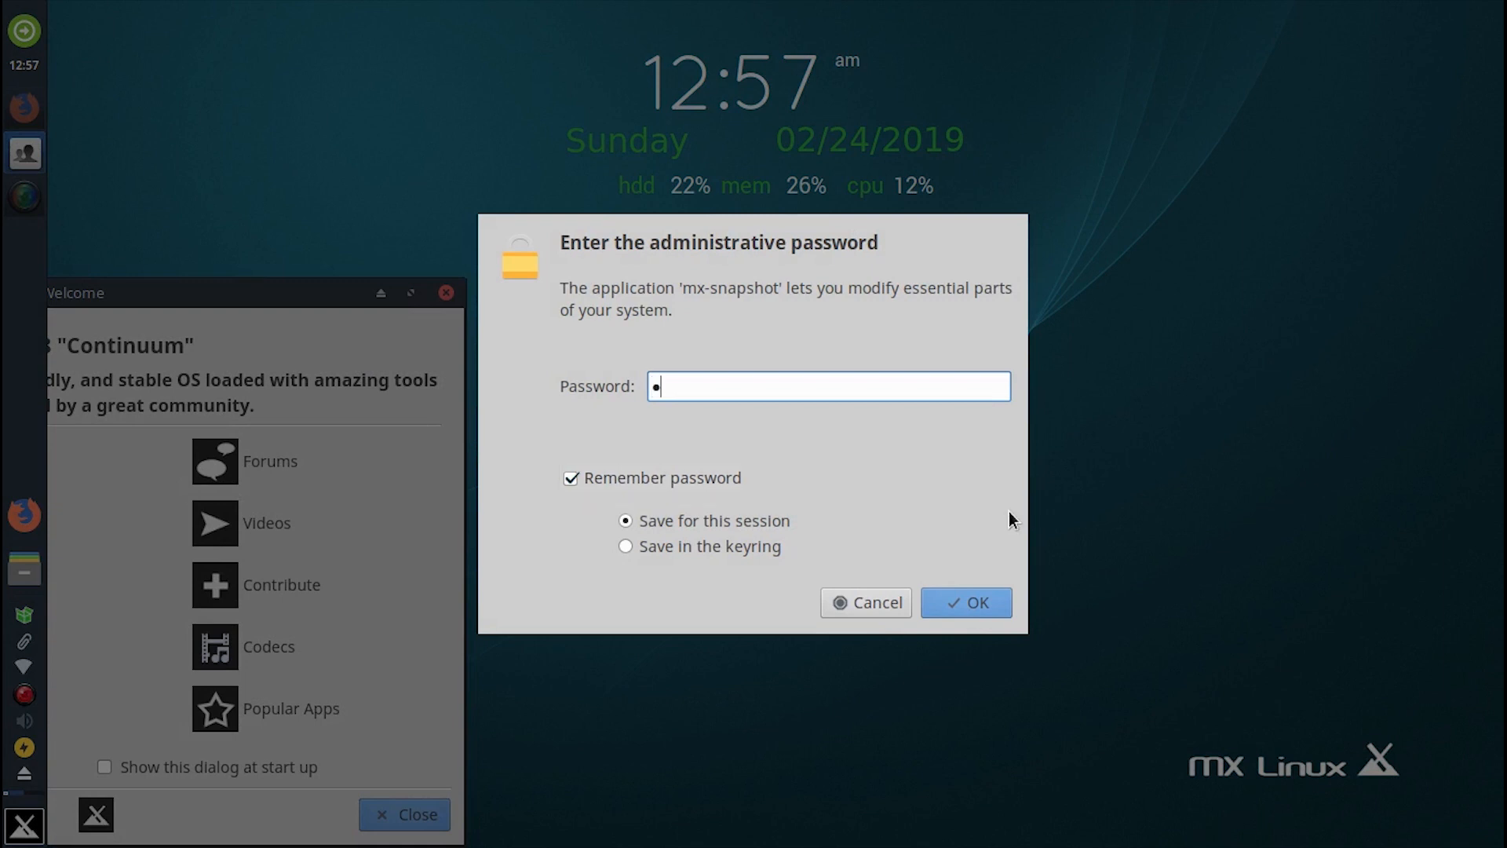
pyautogui.write('*****')
pyautogui.click(977, 606)
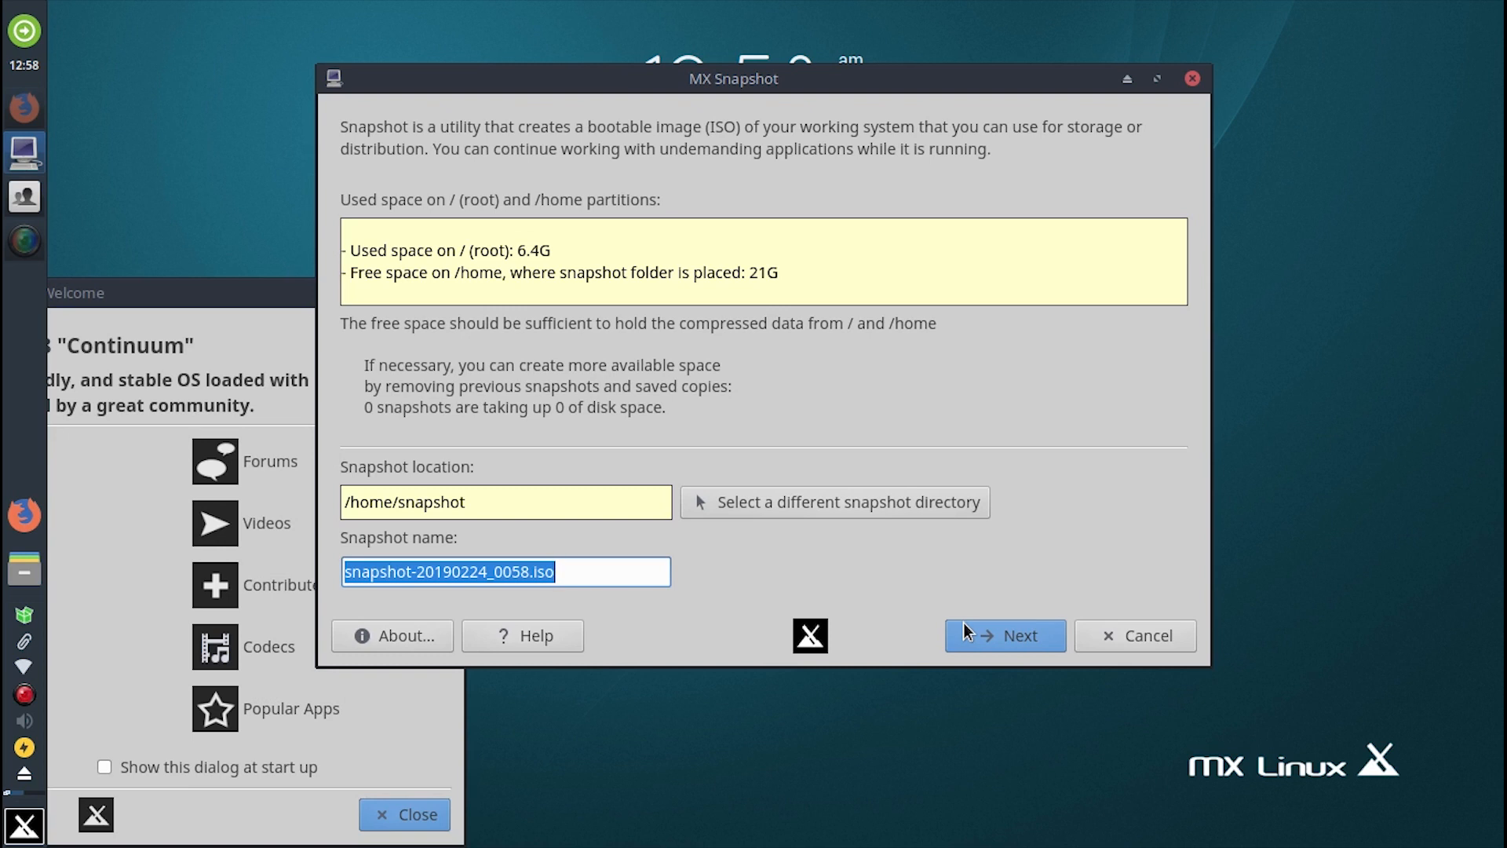
pyautogui.click(1141, 632)
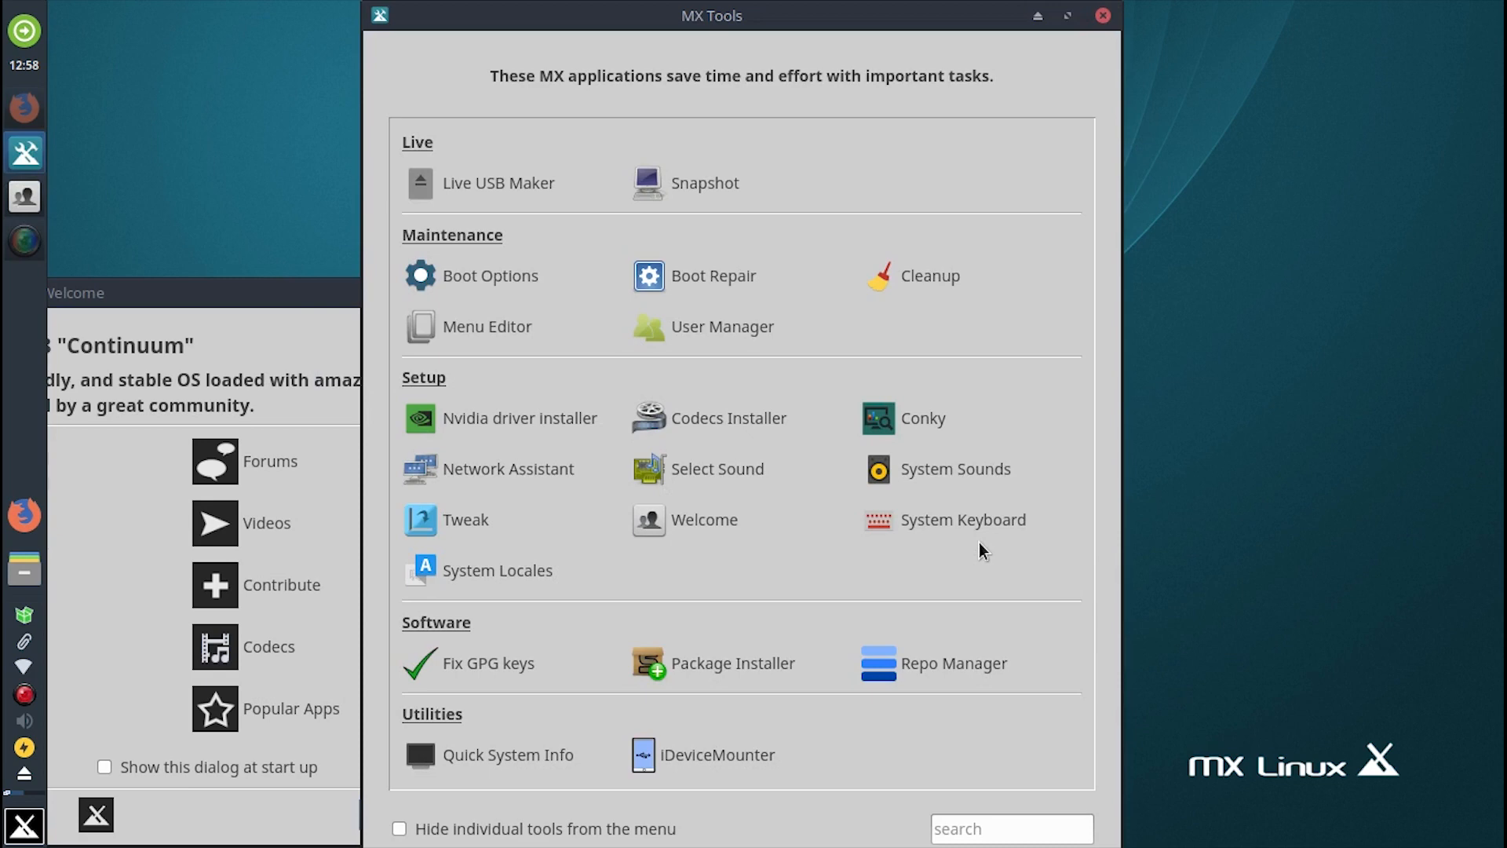
# Step: Close MX Tools and move the MX Welcome window fully into view on the desktop
pyautogui.click(1102, 15)
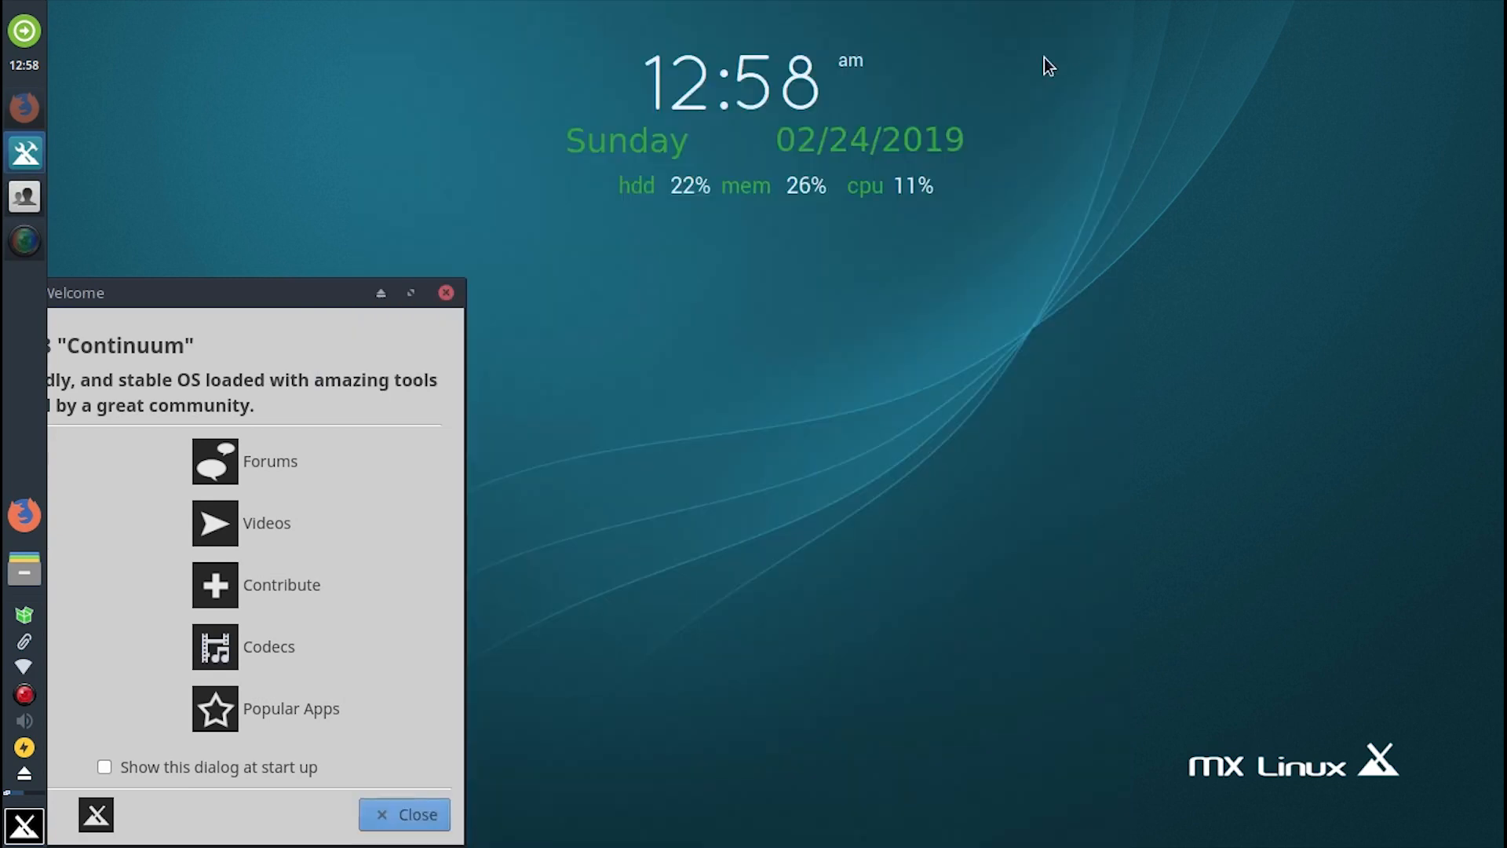
pyautogui.moveTo(270, 292); pyautogui.dragTo(1102, 64)
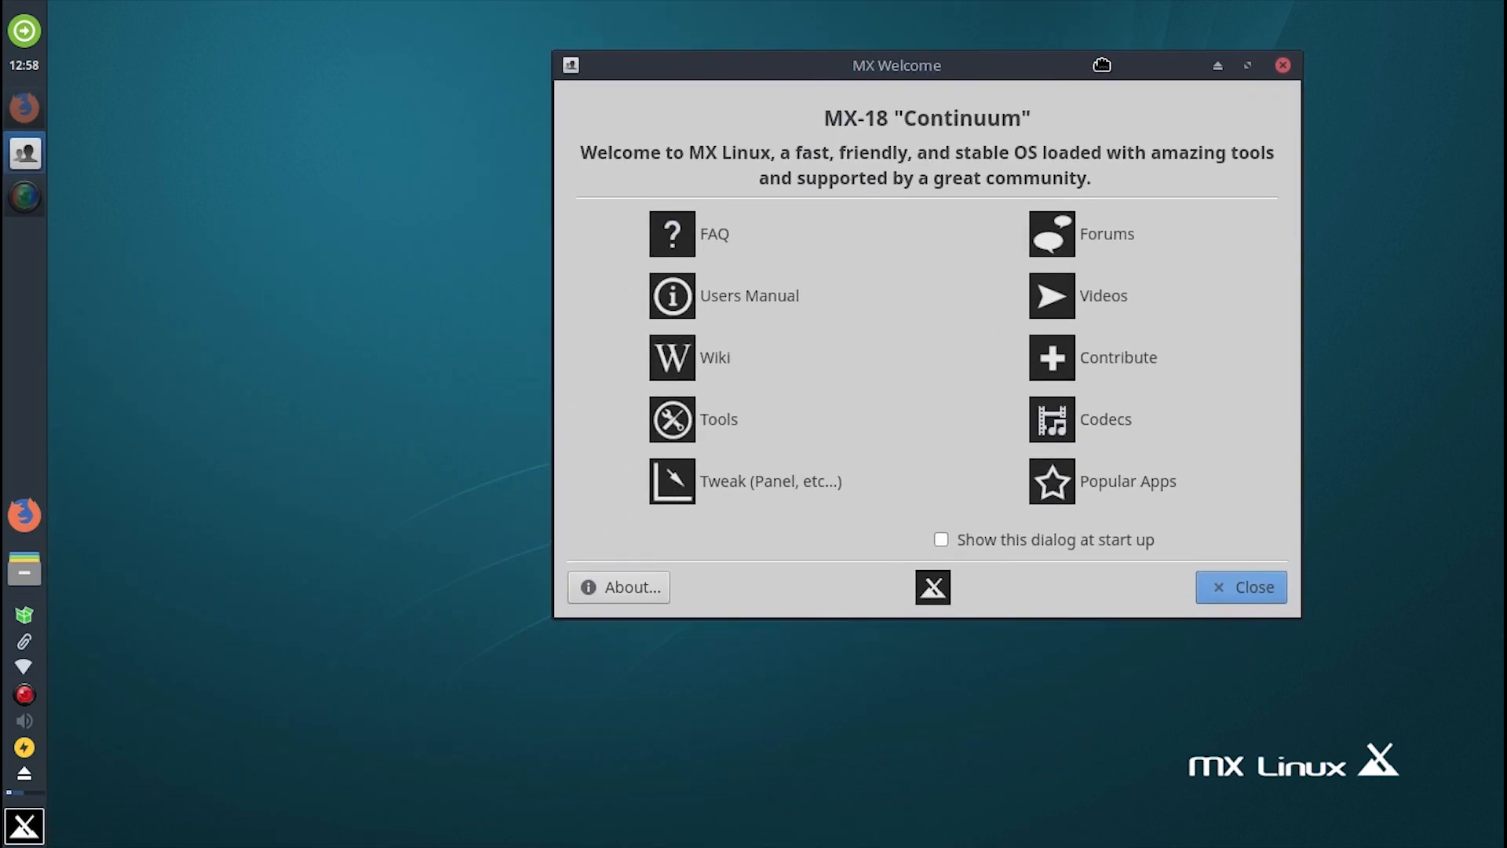
# Step: Open Tweak from MX Welcome and examine its panel options, available theme sets, and compositor options
pyautogui.click(756, 483)
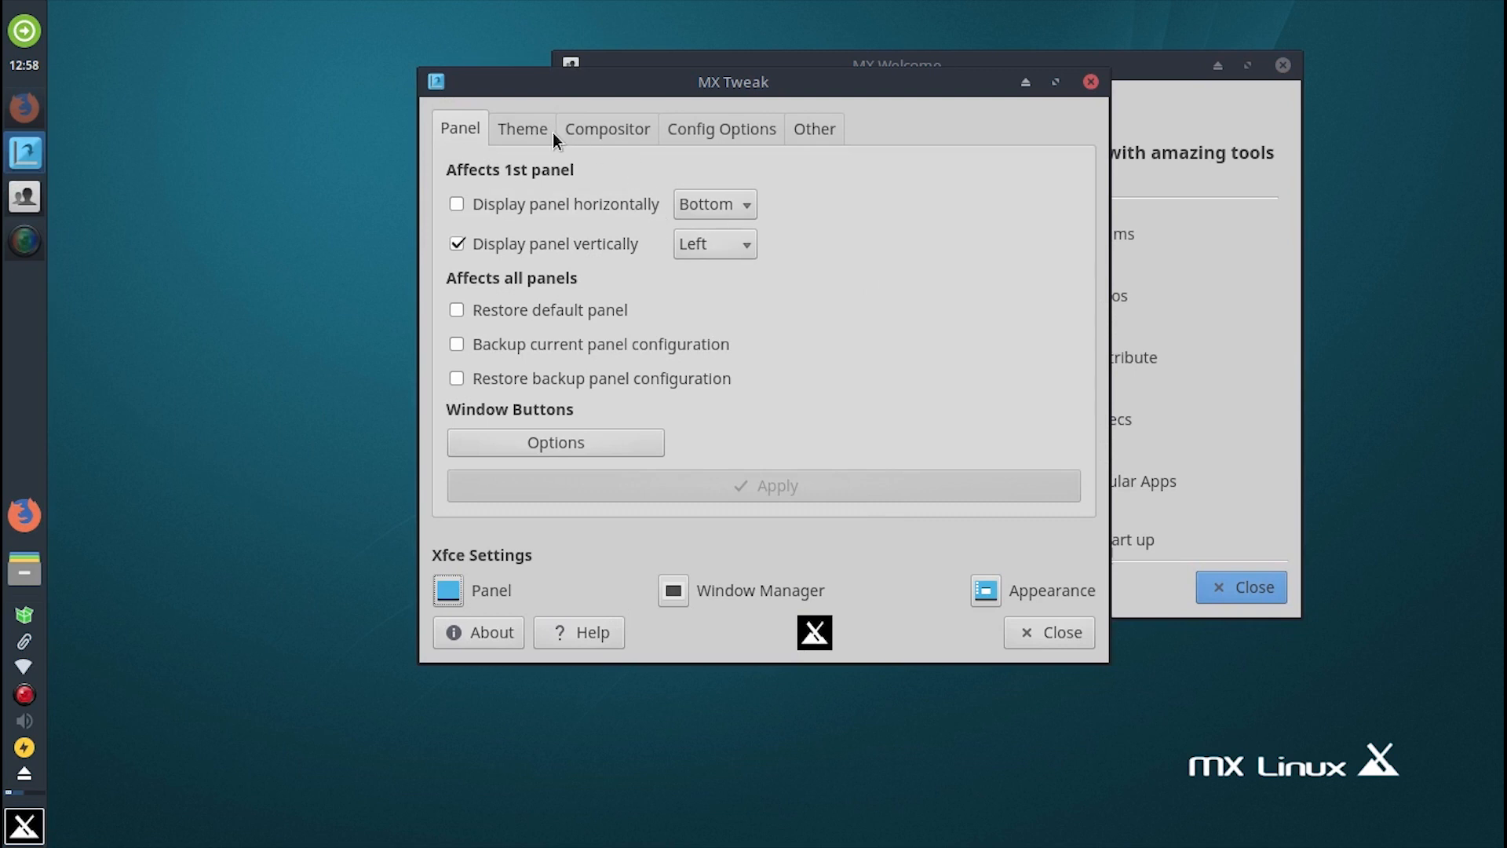
pyautogui.click(519, 131)
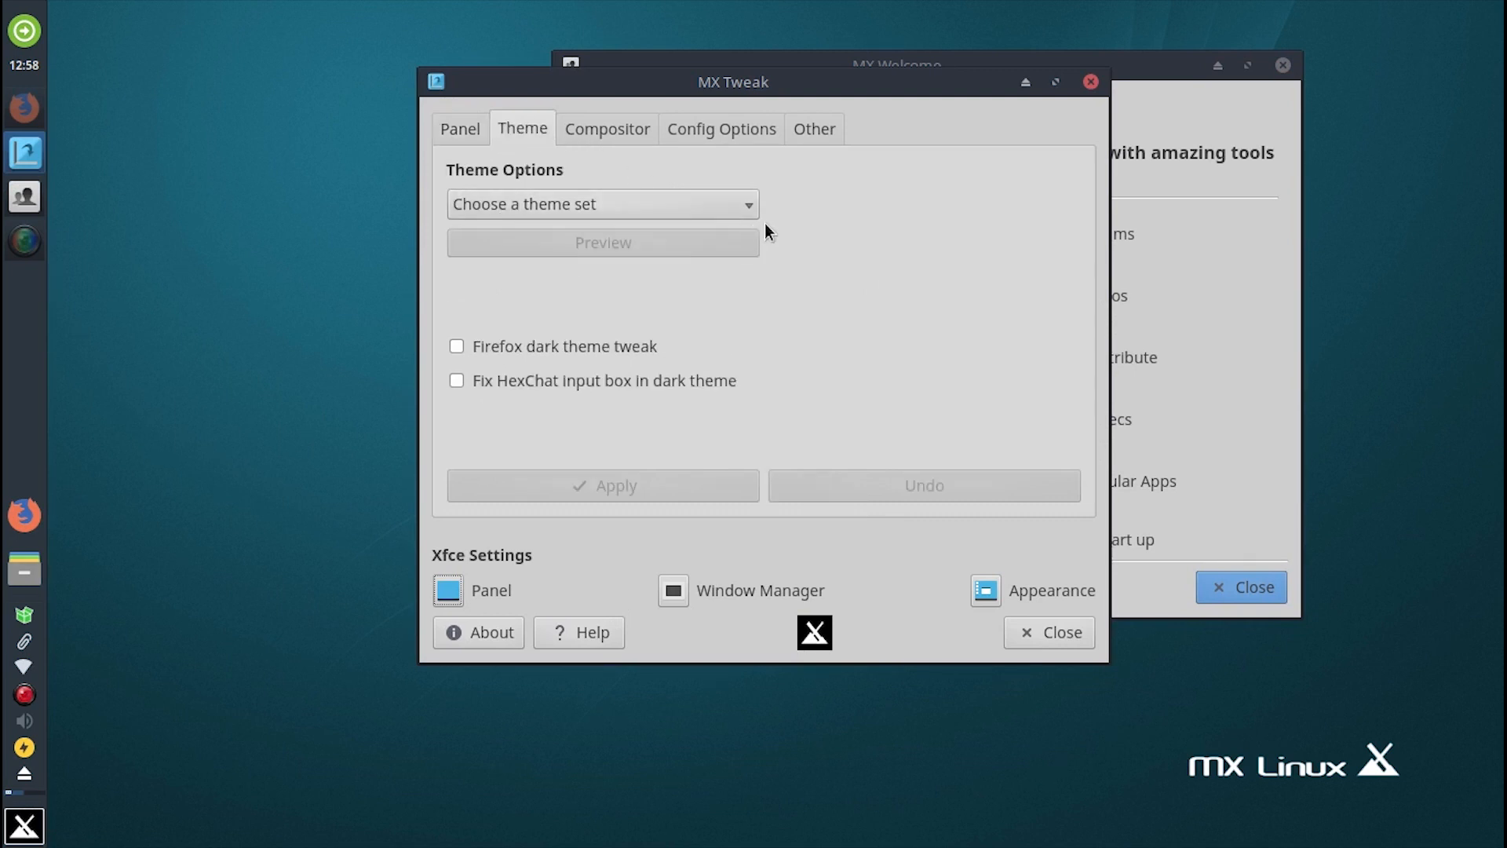
pyautogui.click(747, 204)
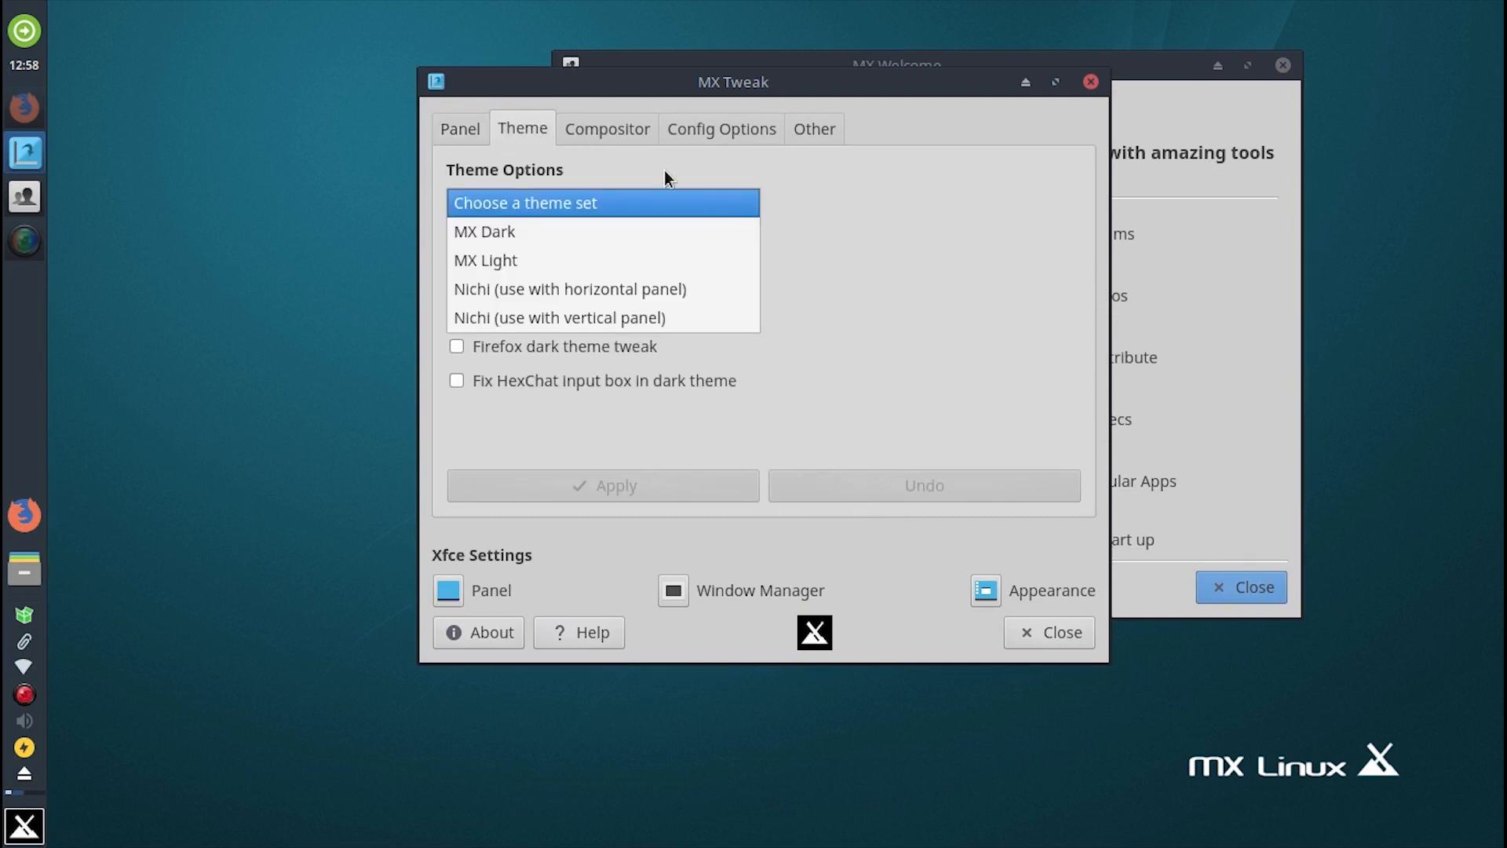
pyautogui.click(614, 126)
pyautogui.click(620, 135)
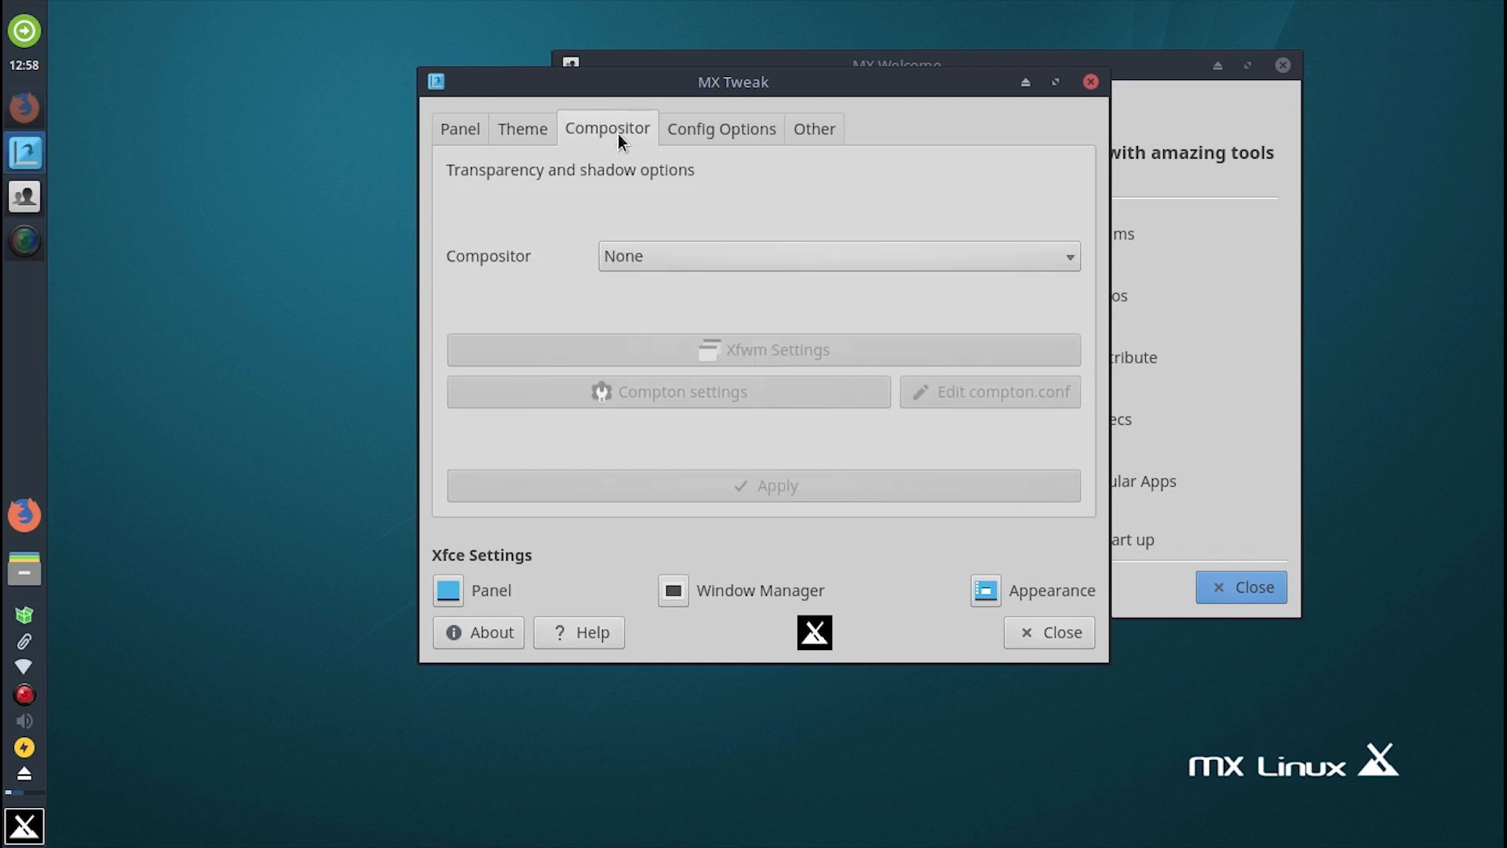
# Step: Review MX Tweak's configuration reset options, other options and panel options, and close MX Tweak
pyautogui.click(717, 130)
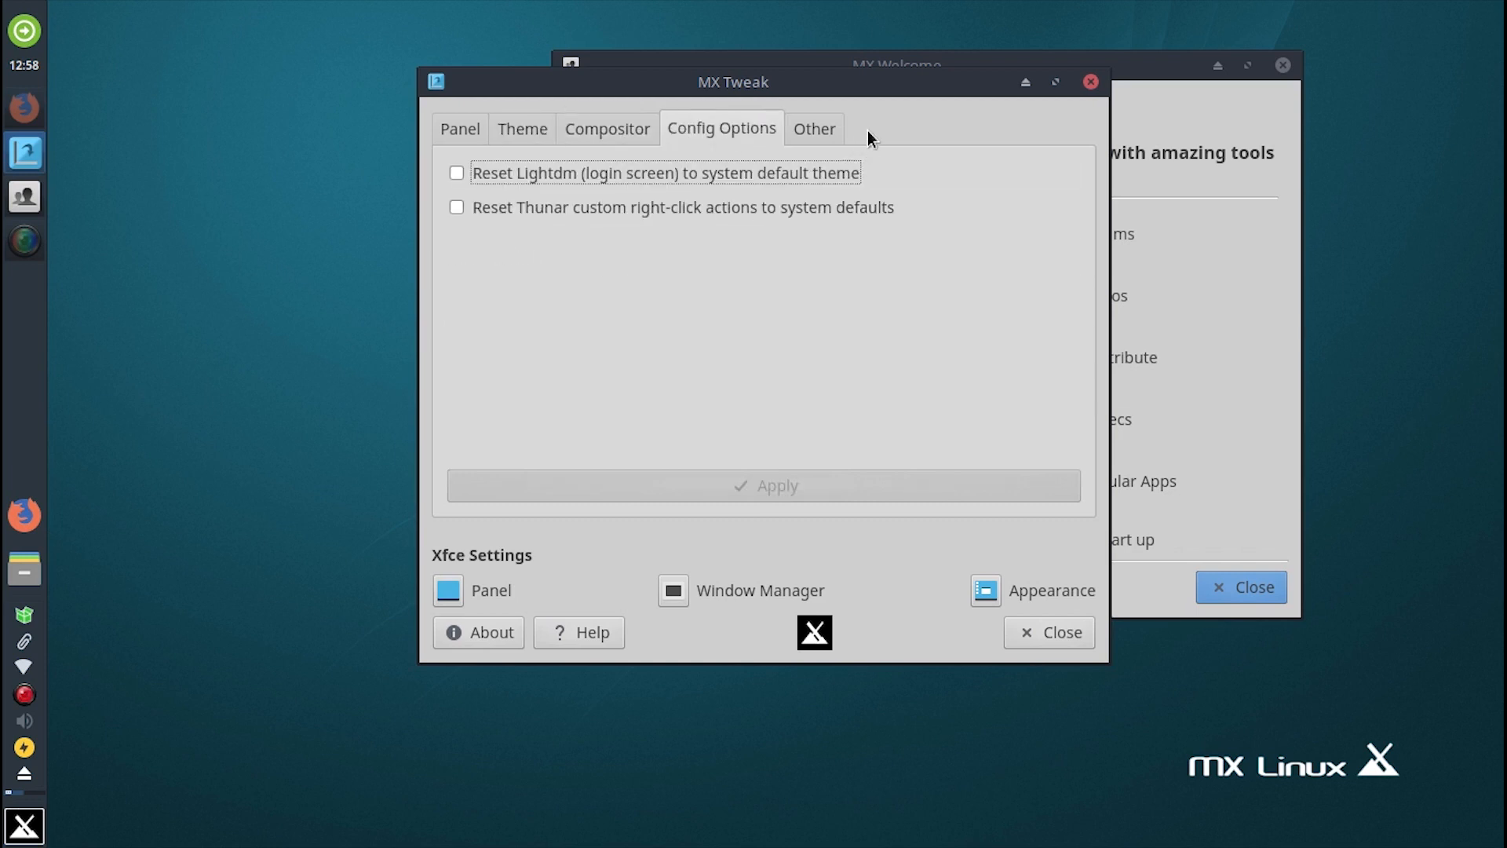
pyautogui.click(816, 132)
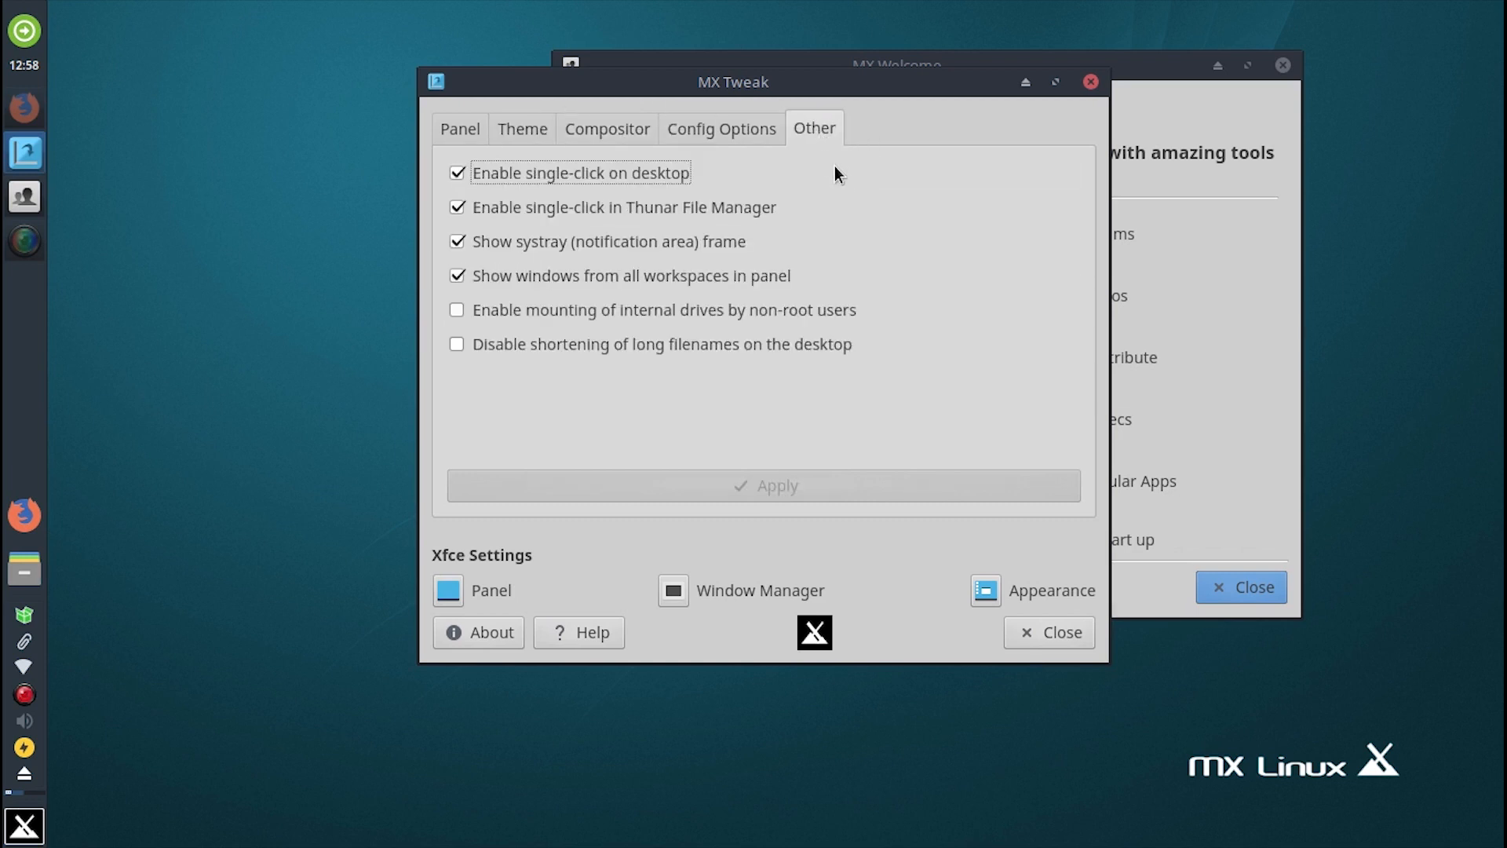
pyautogui.click(454, 133)
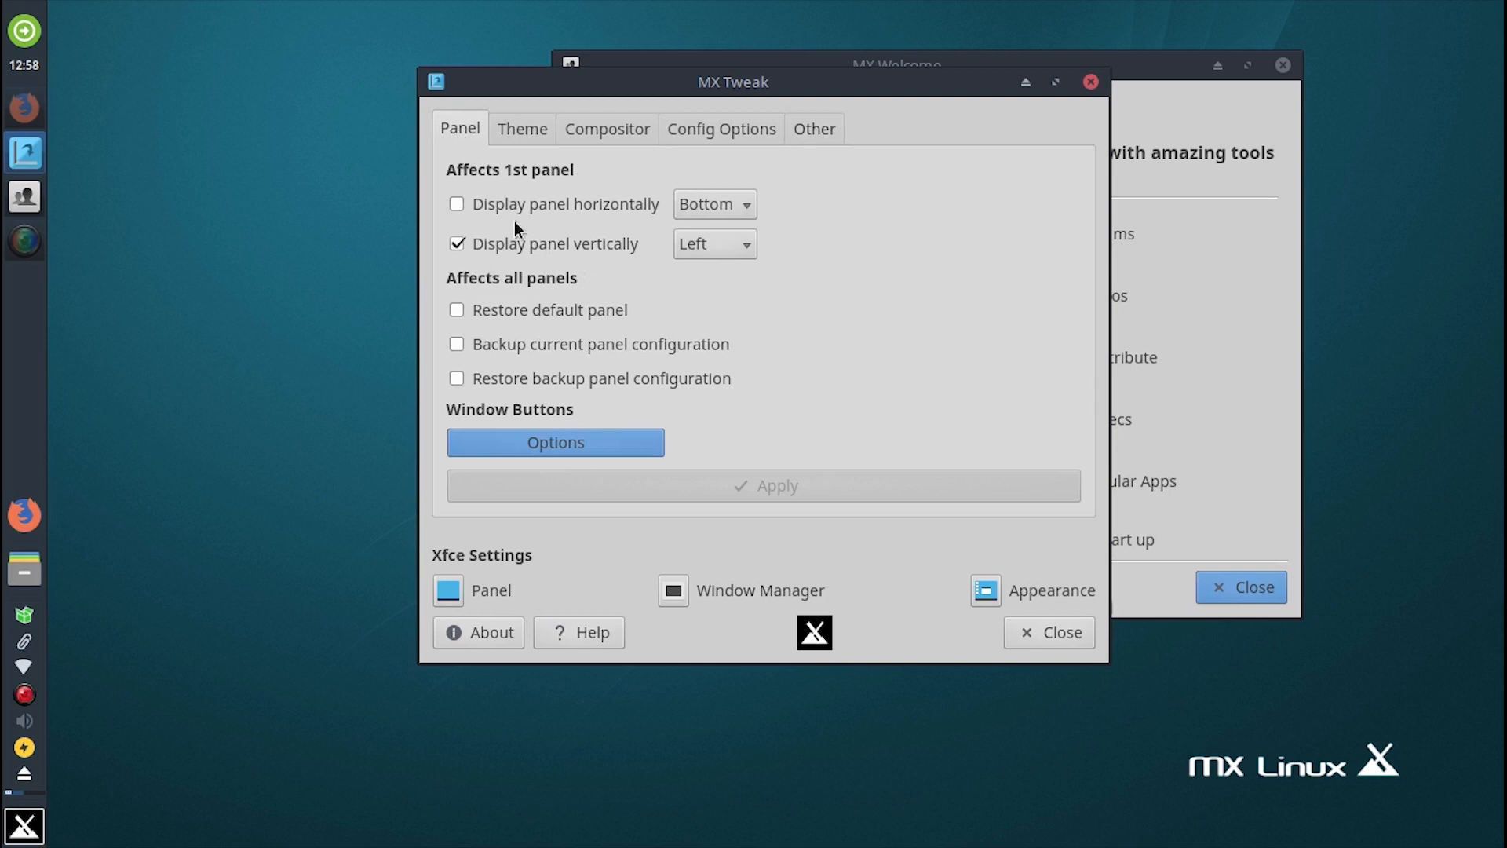
pyautogui.click(1060, 633)
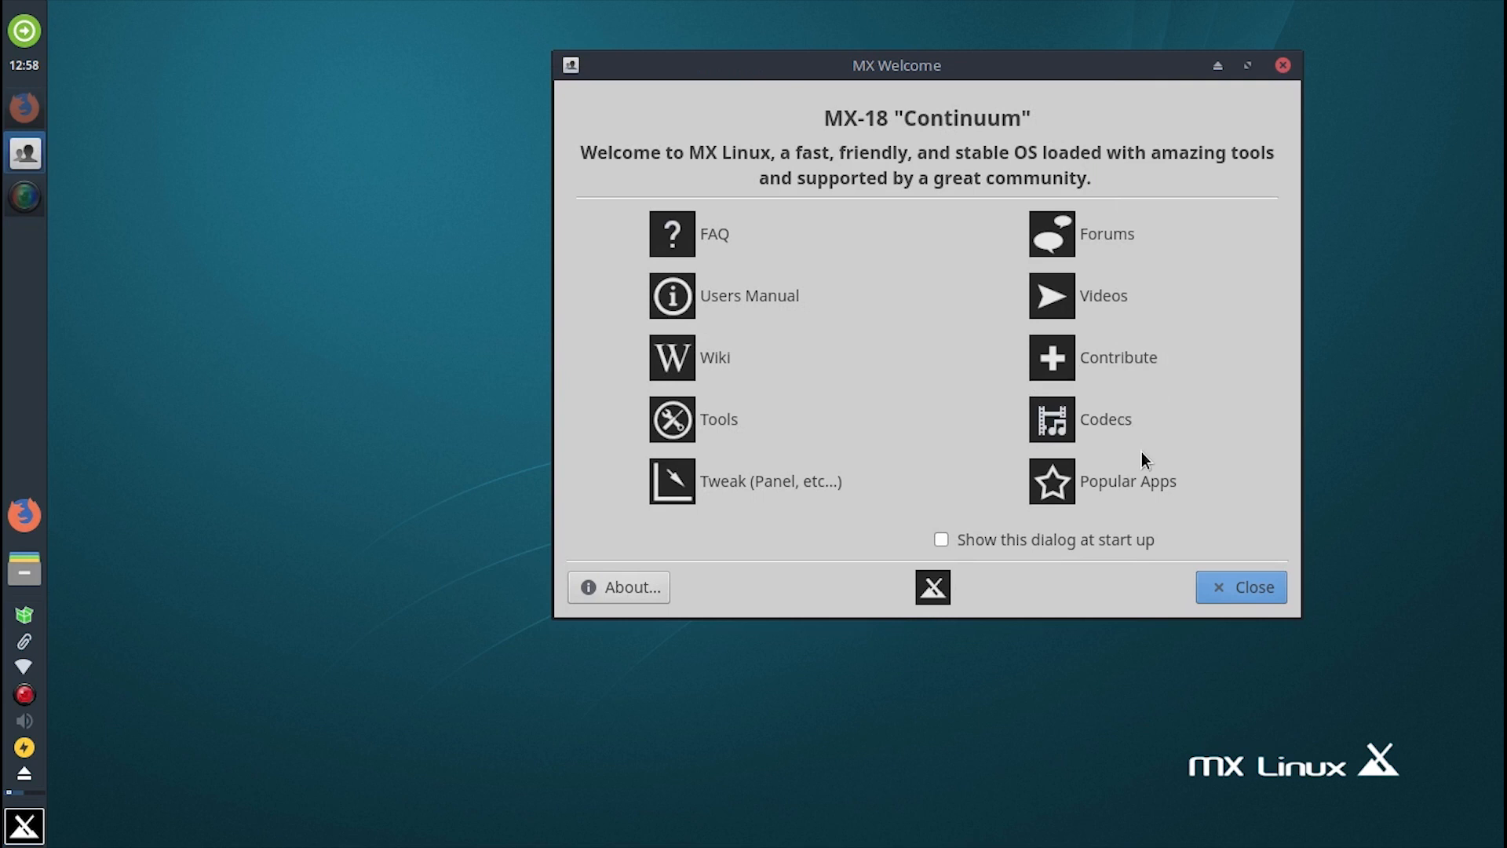
# Step: Open Popular Apps from MX Welcome, expand the Audio category, and reposition and enlarge the package installer window to show more categories
pyautogui.click(1114, 485)
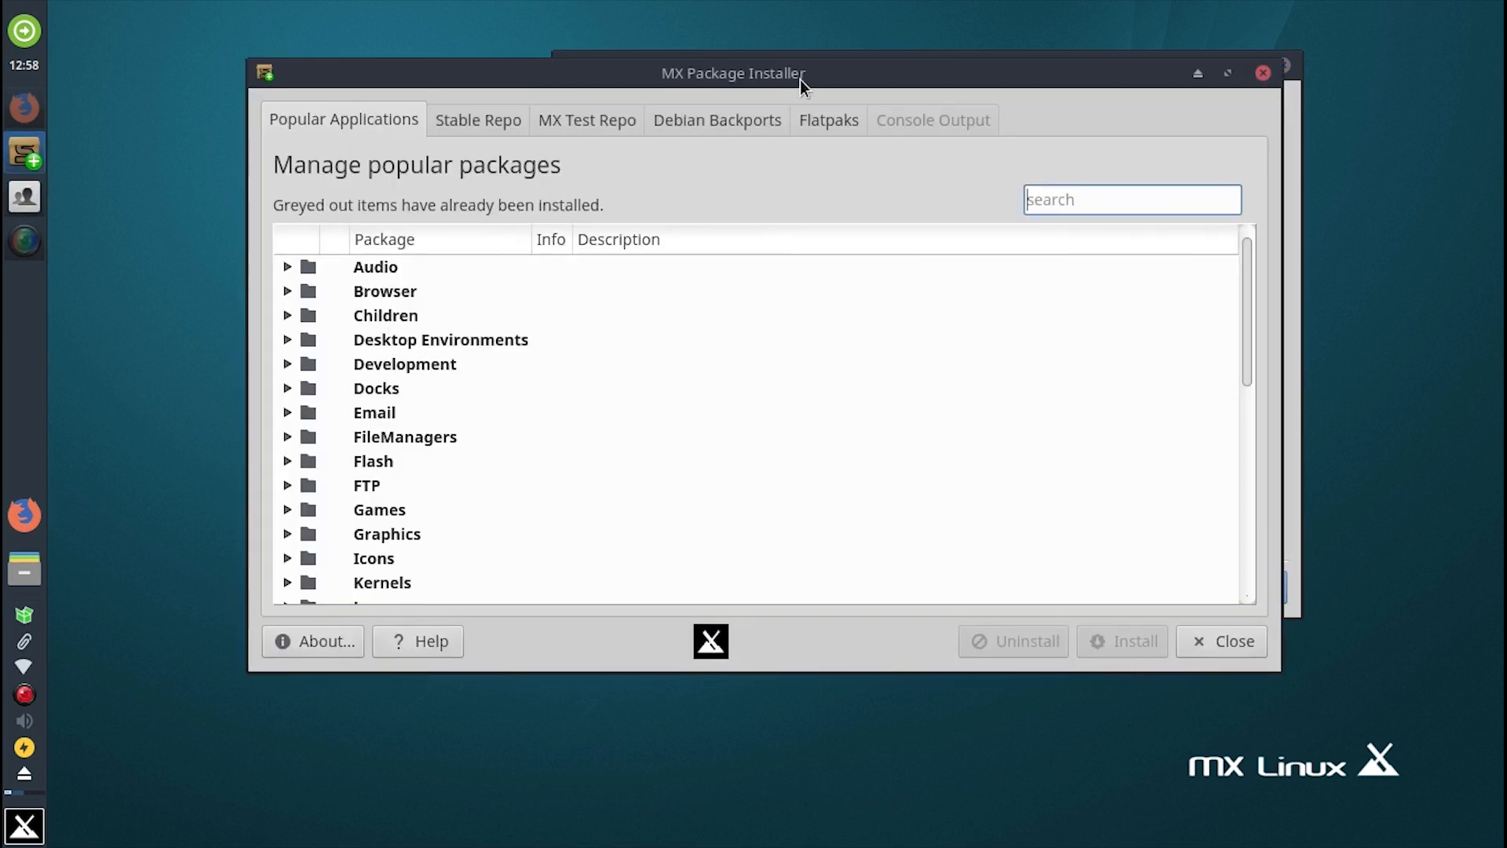
pyautogui.moveTo(821, 75); pyautogui.dragTo(787, 45)
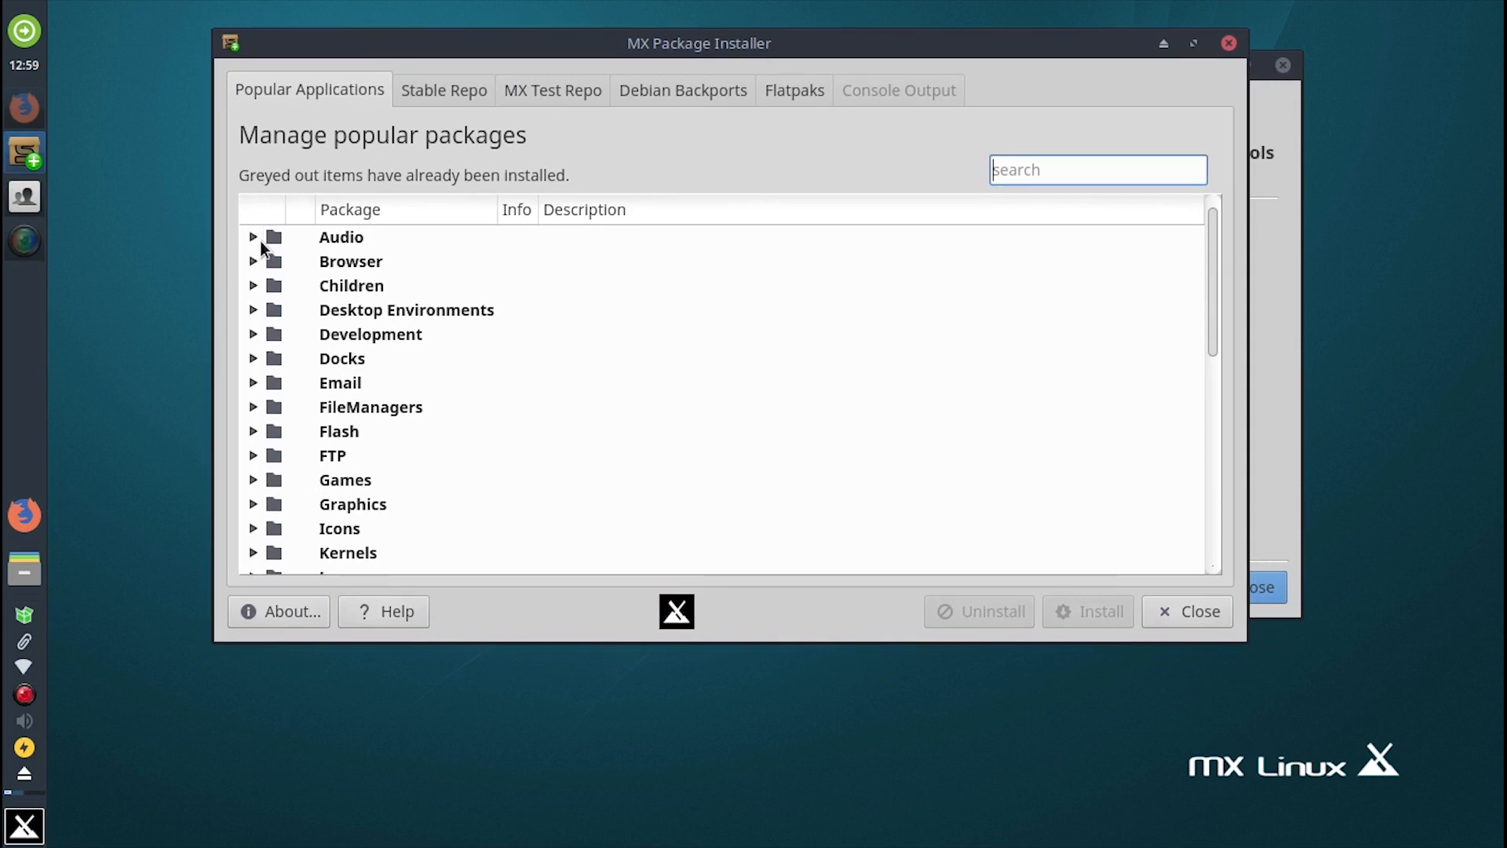
pyautogui.click(253, 238)
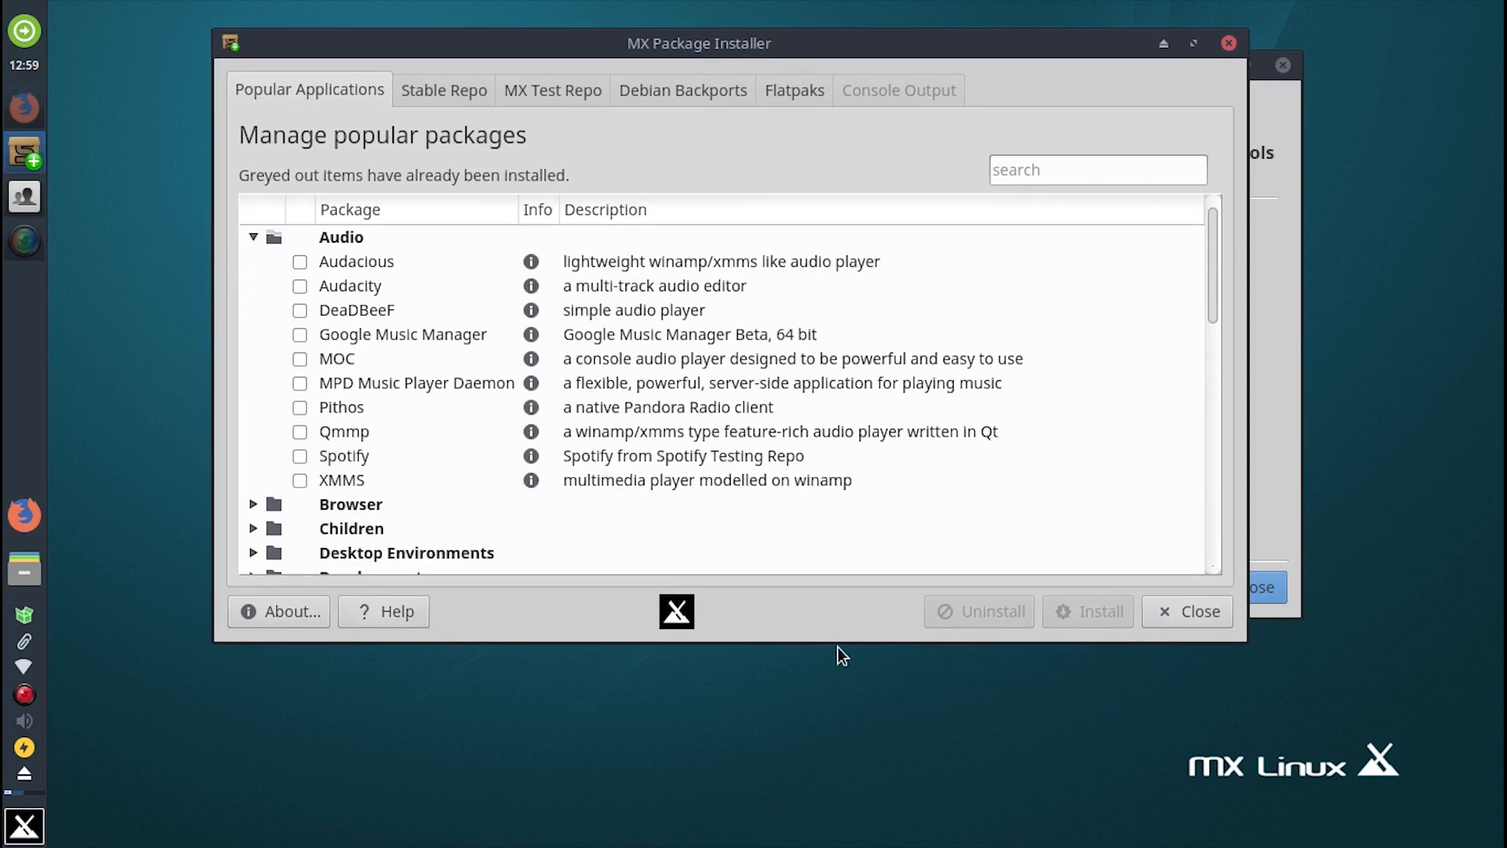
pyautogui.moveTo(837, 640); pyautogui.dragTo(841, 846)
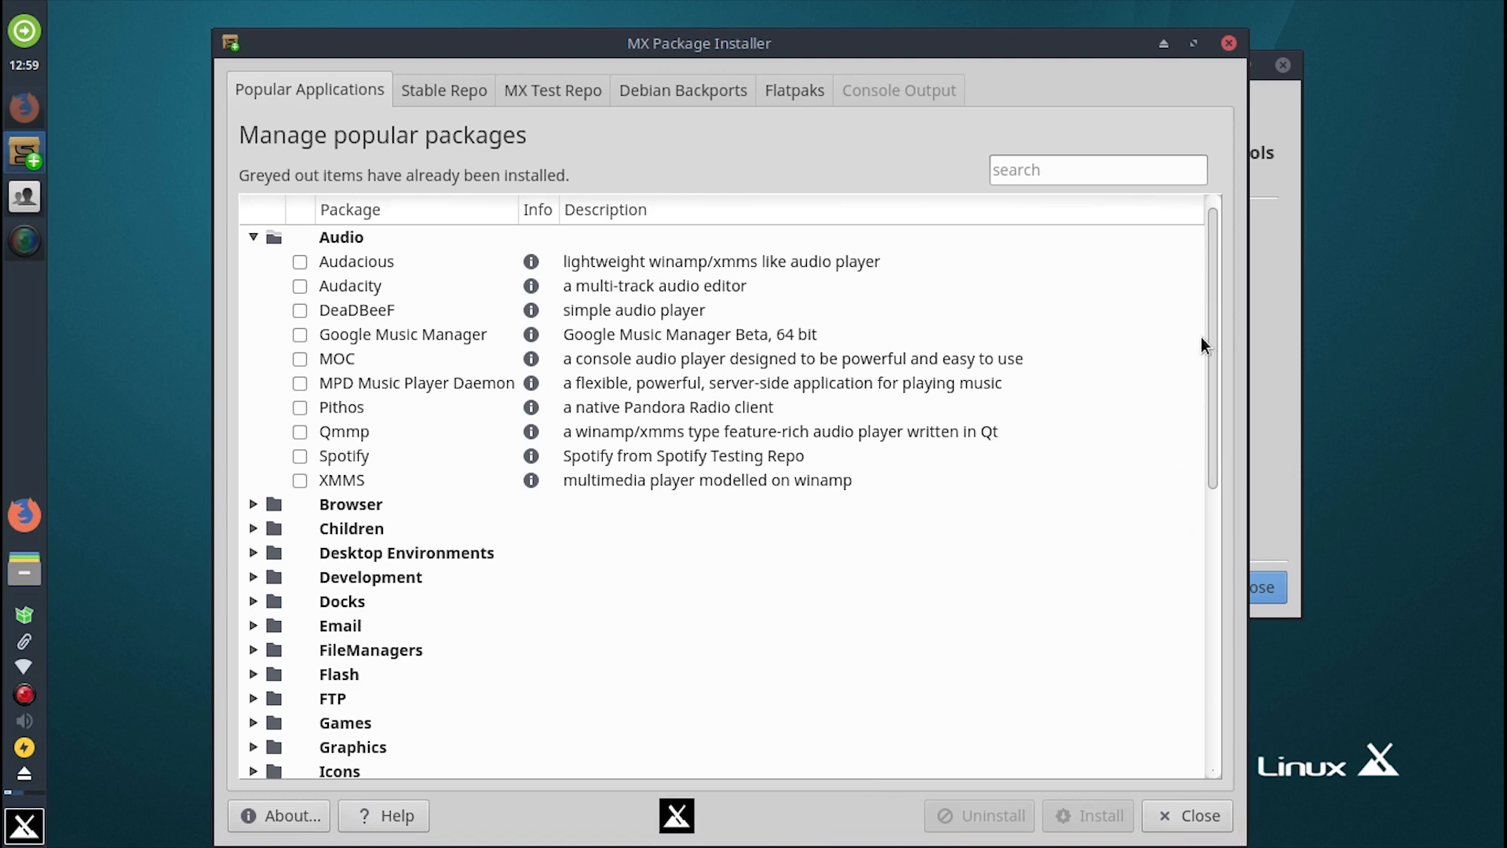